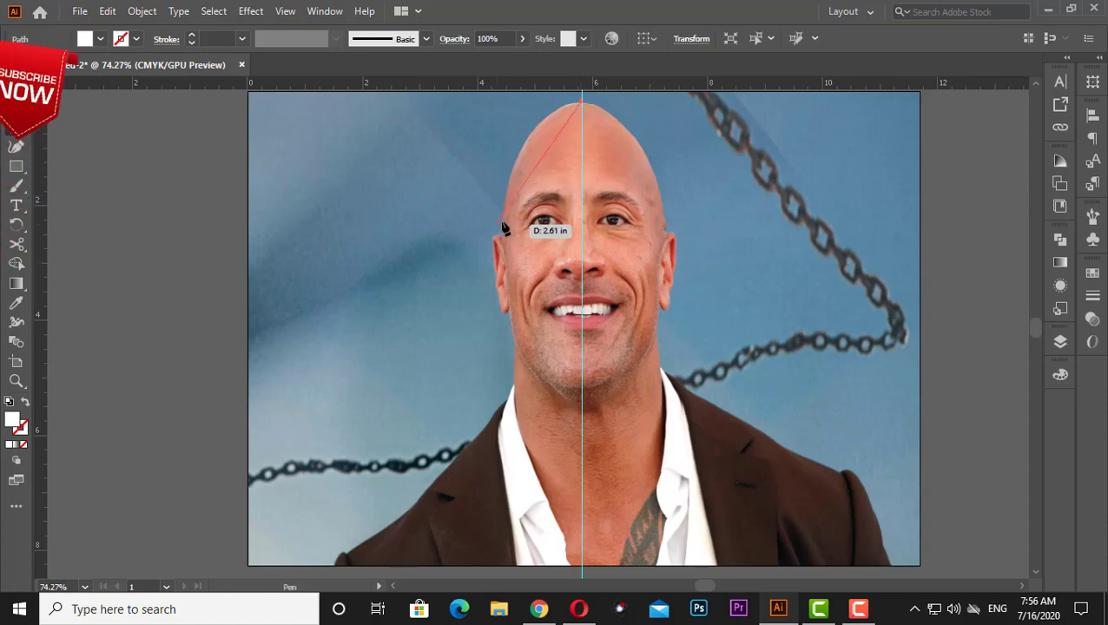
# Step: Trace a closed, unfilled Pen outline around the bald head from crown to chin
pyautogui.moveTo(513, 168)
pyautogui.mouseDown()
pyautogui.moveTo(488, 235)
pyautogui.moveTo(506, 319)
pyautogui.moveTo(509, 307)
pyautogui.mouseUp()
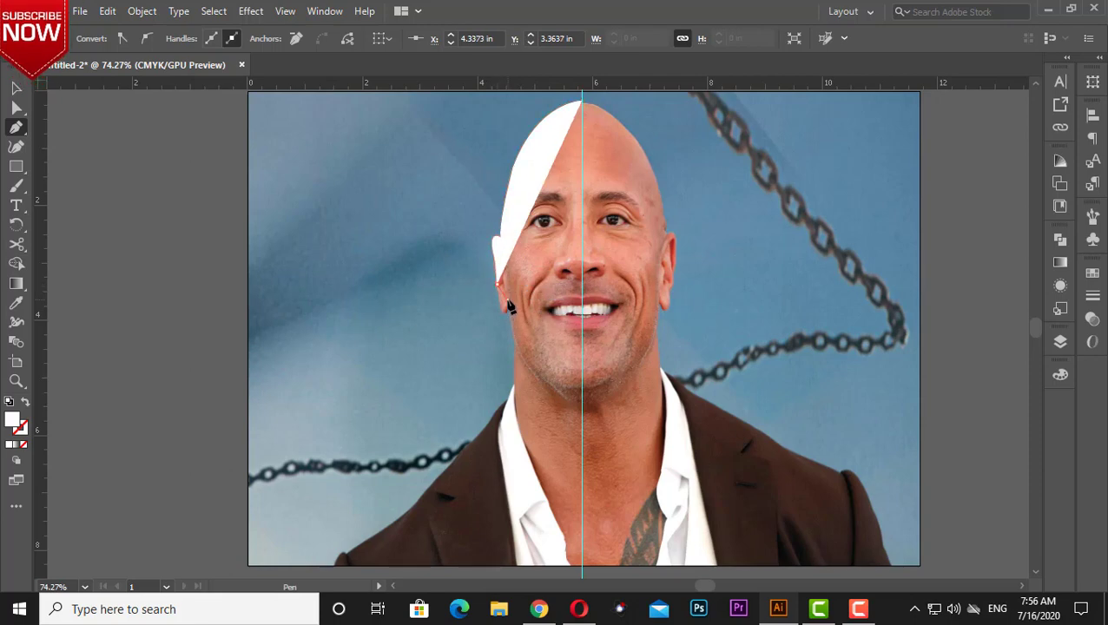
pyautogui.moveTo(584, 386); pyautogui.dragTo(665, 380)
pyautogui.moveTo(662, 294)
pyautogui.mouseDown()
pyautogui.moveTo(669, 258)
pyautogui.moveTo(638, 233)
pyautogui.mouseUp()
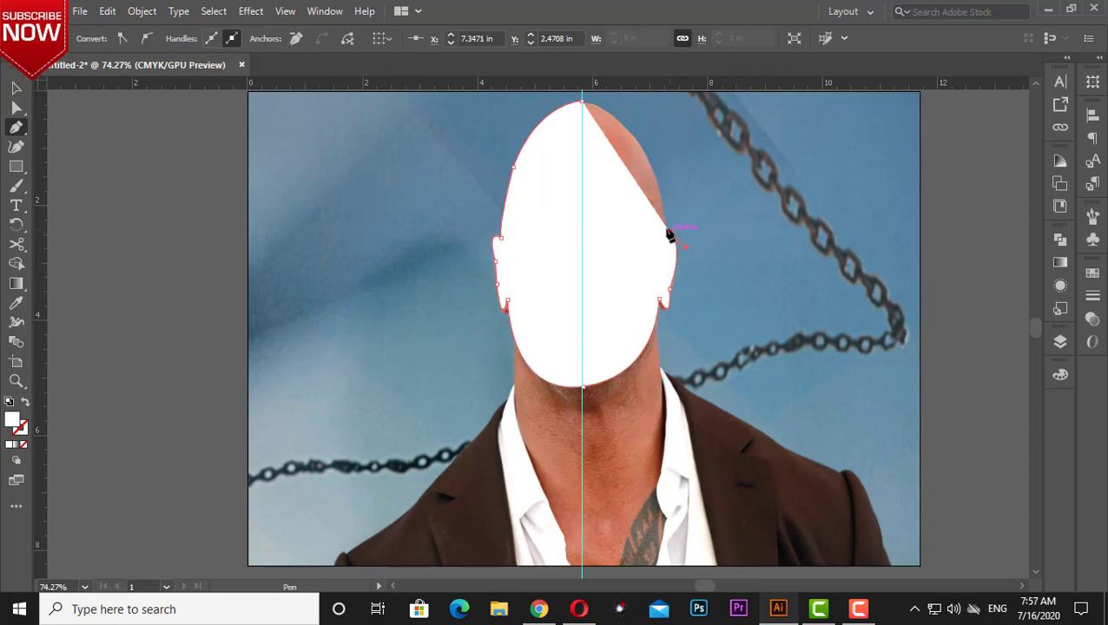
pyautogui.click(23, 445)
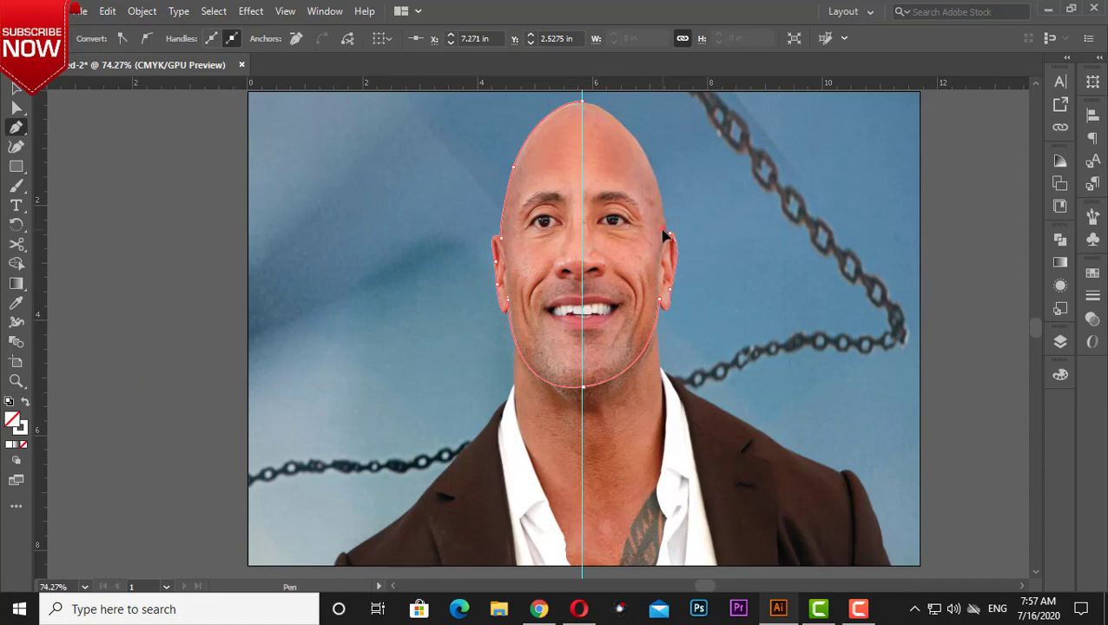
pyautogui.moveTo(669, 243); pyautogui.dragTo(666, 221)
pyautogui.moveTo(633, 137); pyautogui.dragTo(648, 163)
pyautogui.moveTo(581, 104); pyautogui.dragTo(543, 101)
pyautogui.click(15, 106)
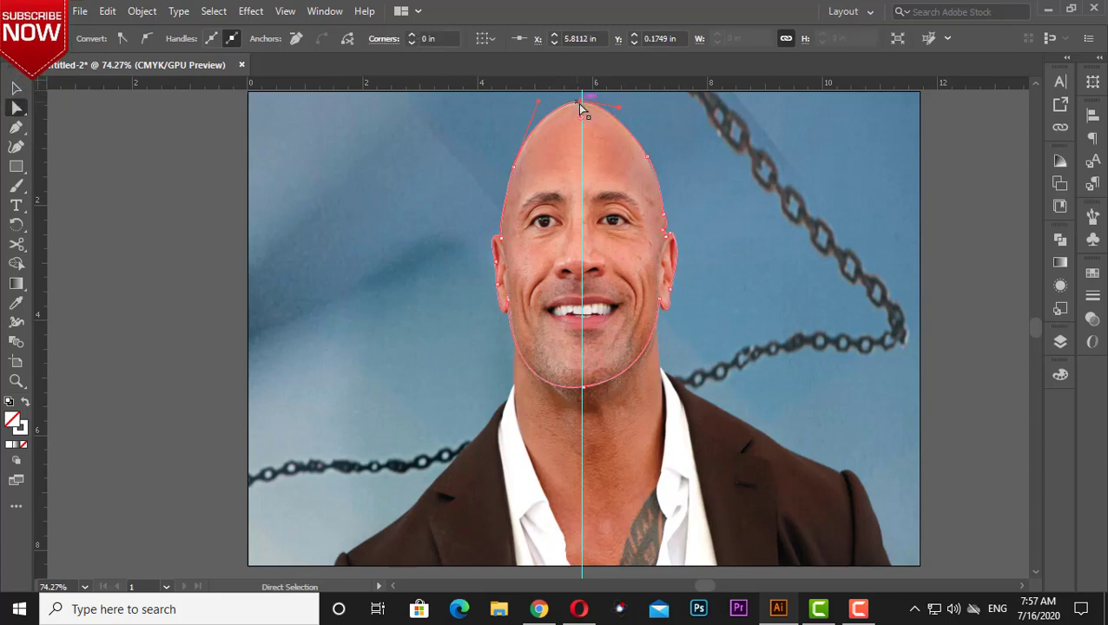
pyautogui.click(17, 88)
# Step: Fill the head shape with a salmon skin tone sampled from the photo
pyautogui.click(569, 302)
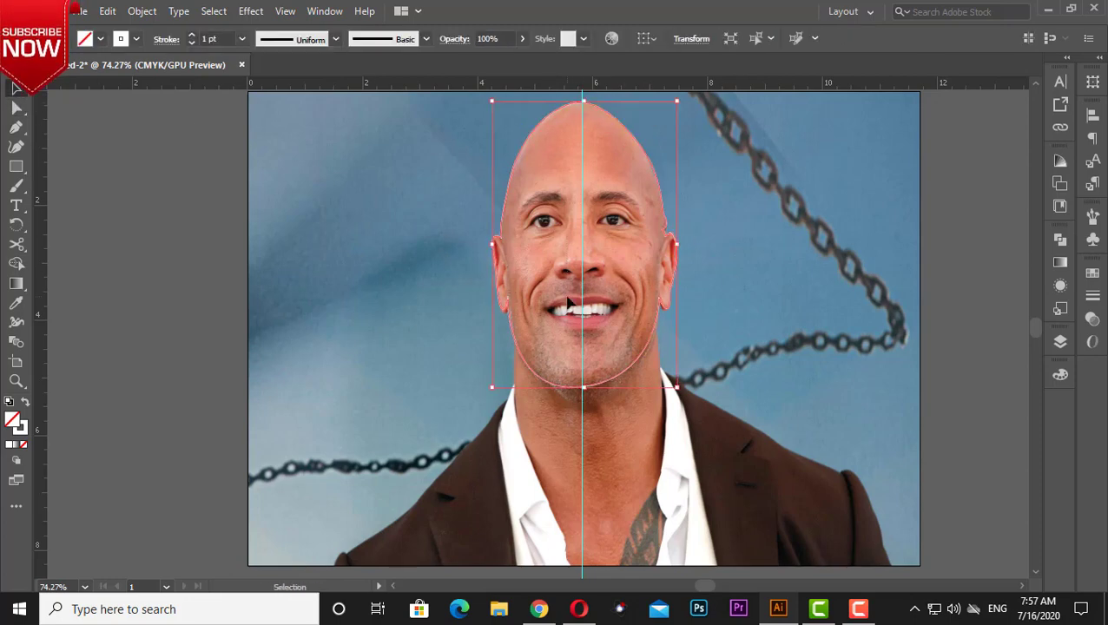
pyautogui.click(16, 306)
pyautogui.click(539, 154)
pyautogui.click(591, 462)
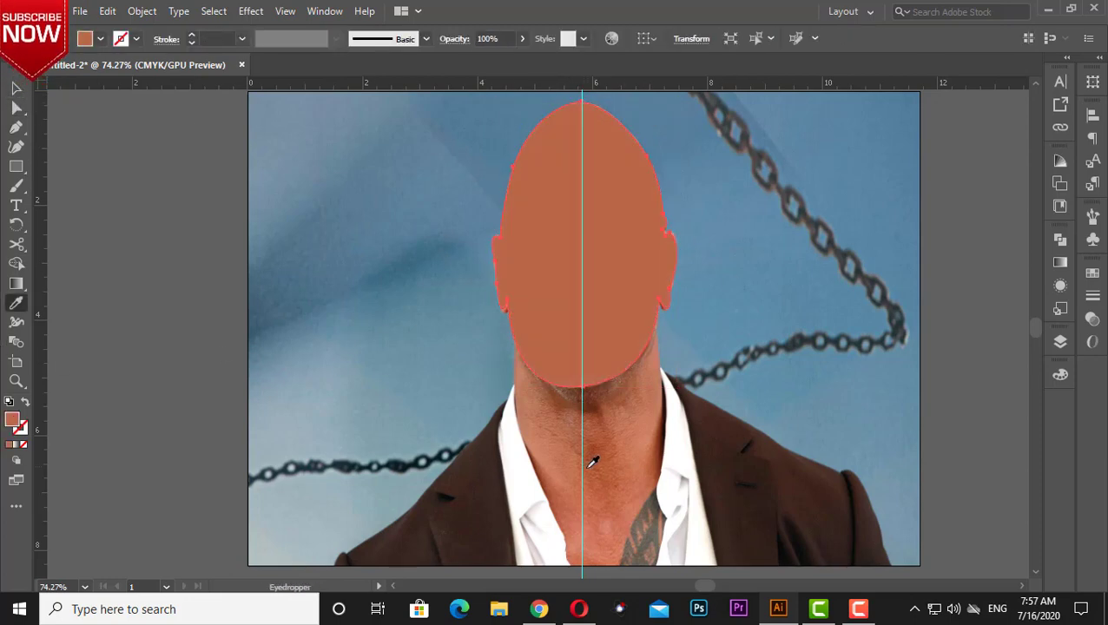
pyautogui.click(592, 542)
pyautogui.click(669, 300)
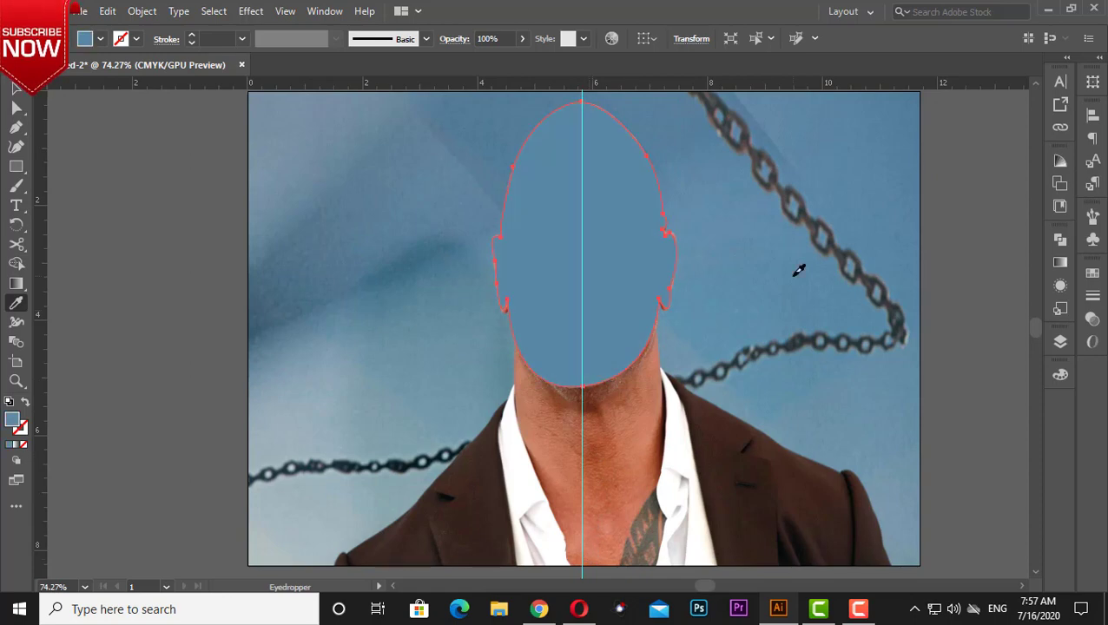
pyautogui.hotkey('ctrl', 'z')
pyautogui.hotkey('ctrl', 'z')
pyautogui.hotkey('ctrl', 'z')
pyautogui.hotkey('ctrl', 'z')
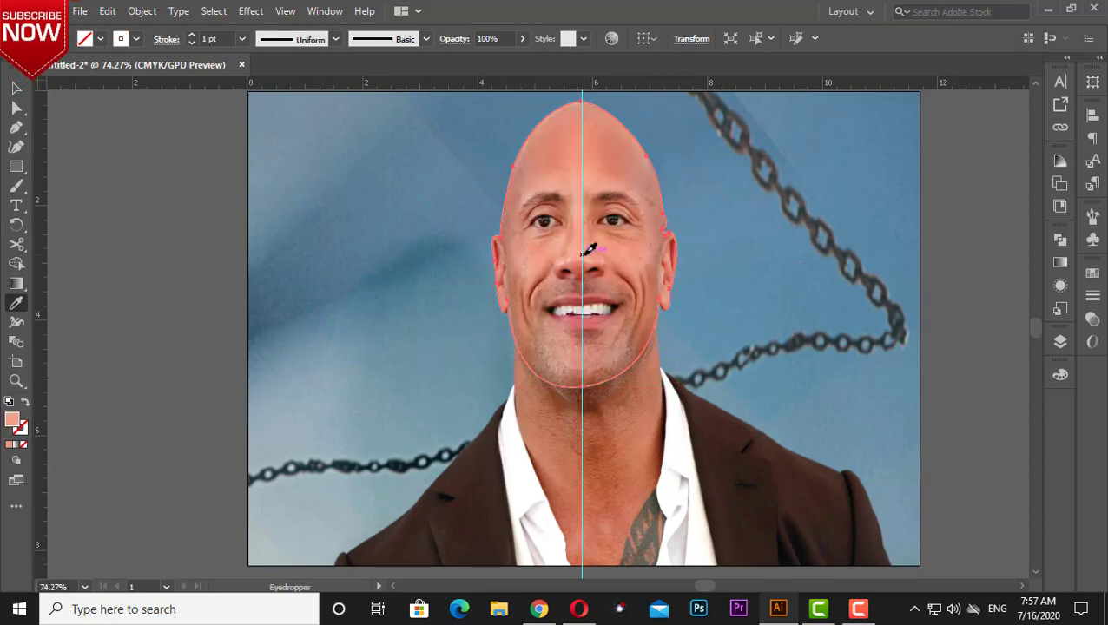
pyautogui.click(584, 253)
pyautogui.click(16, 88)
# Step: Add a new Layer 3 and hide Layer 2 with the salmon head
pyautogui.click(43, 129)
pyautogui.click(1060, 341)
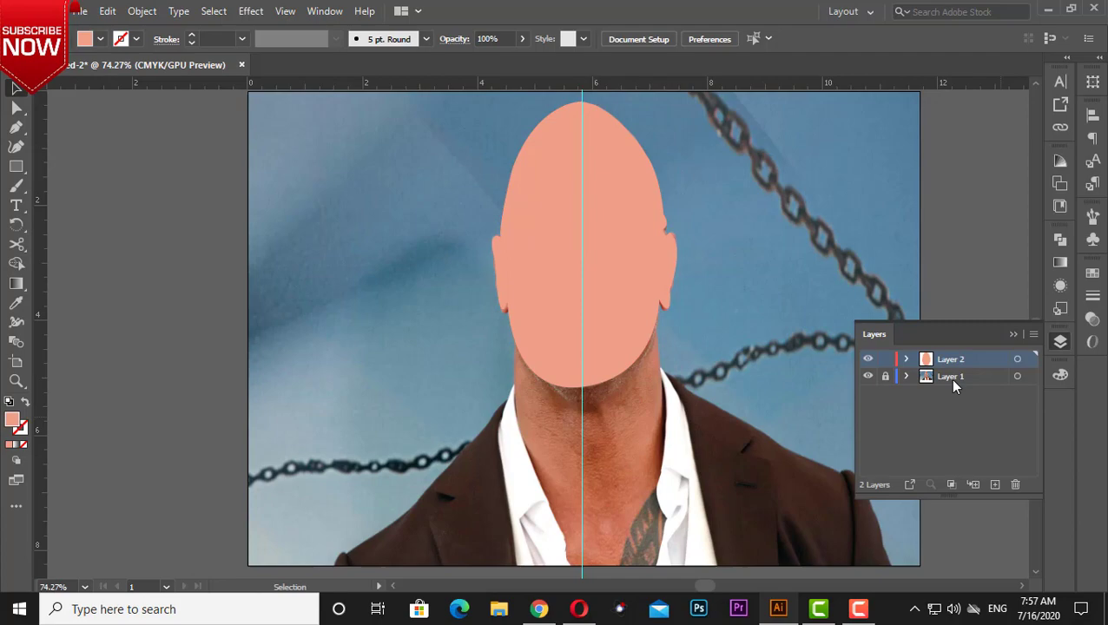
pyautogui.click(995, 484)
pyautogui.click(868, 376)
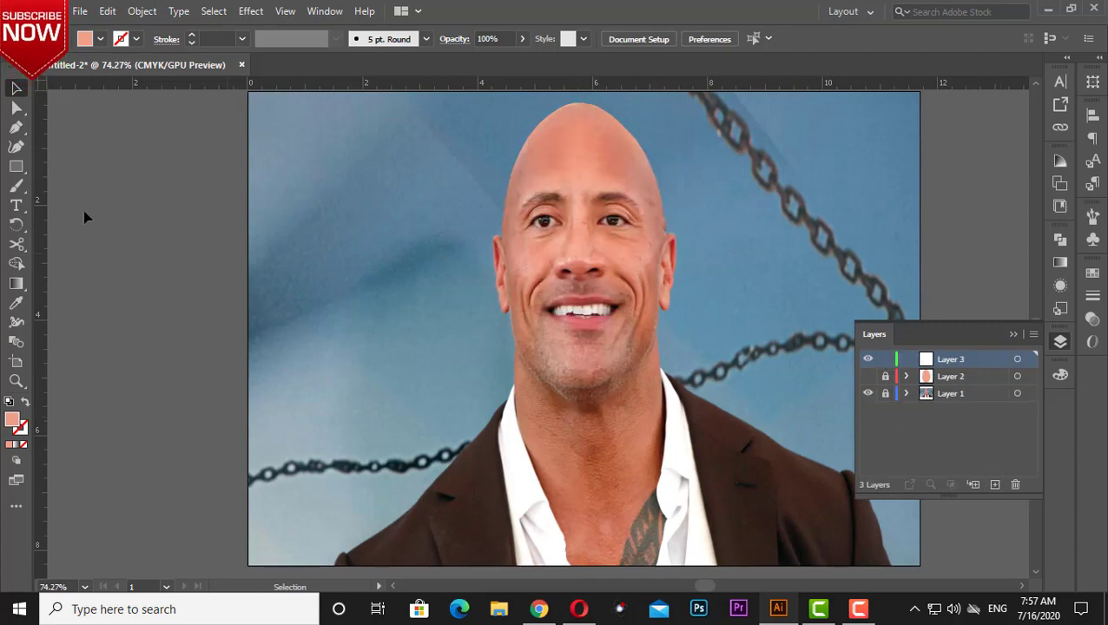
# Step: Zoom in on the eyes and trace a closed, spiky Pen outline over the left eyebrow
pyautogui.hotkey('ctrl', '=')
pyautogui.hotkey('ctrl', '=')
pyautogui.hotkey('ctrl', '=')
pyautogui.hotkey('ctrl', '=')
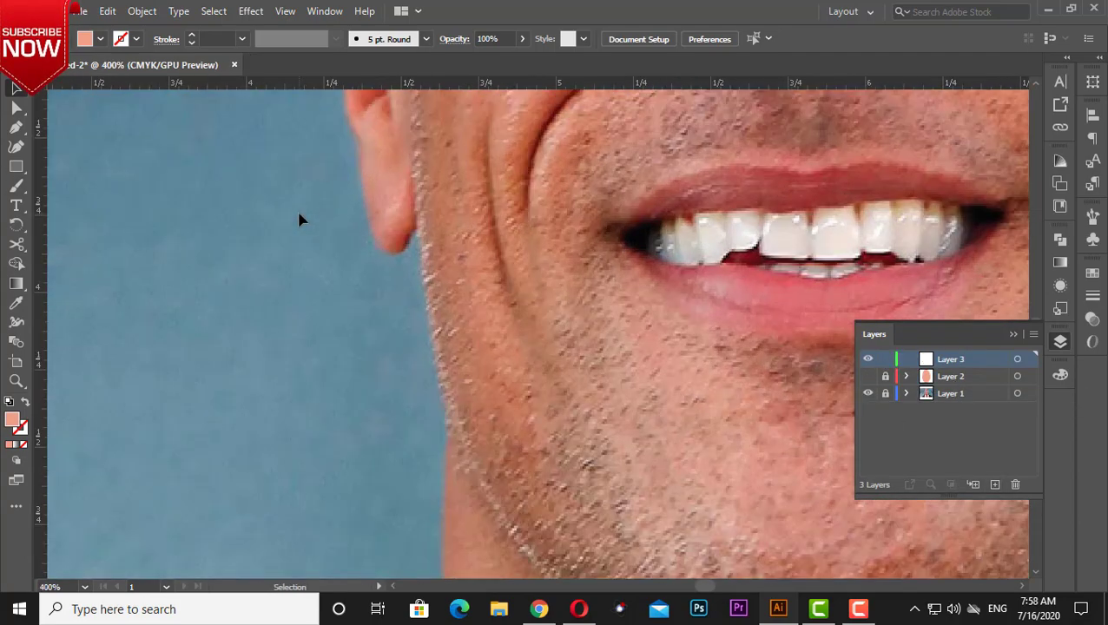
pyautogui.moveTo(299, 220)
pyautogui.mouseDown()
pyautogui.moveTo(39, 573)
pyautogui.moveTo(479, 377)
pyautogui.mouseUp()
pyautogui.press('p')
pyautogui.click(639, 340)
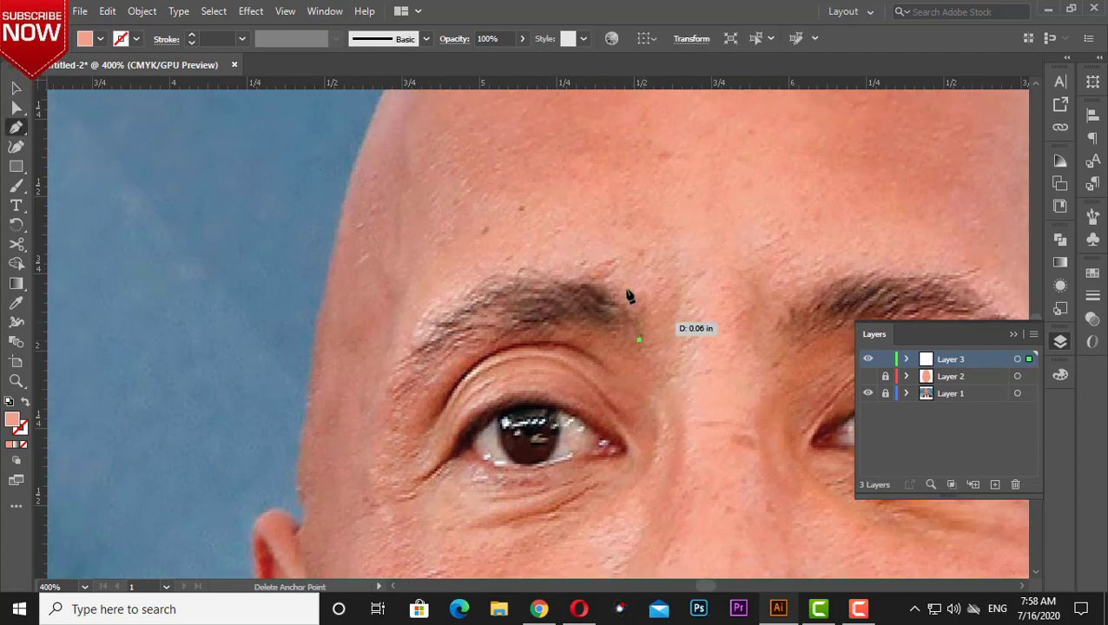
pyautogui.moveTo(588, 286)
pyautogui.mouseDown()
pyautogui.moveTo(541, 271)
pyautogui.moveTo(580, 293)
pyautogui.mouseUp()
pyautogui.click(589, 289)
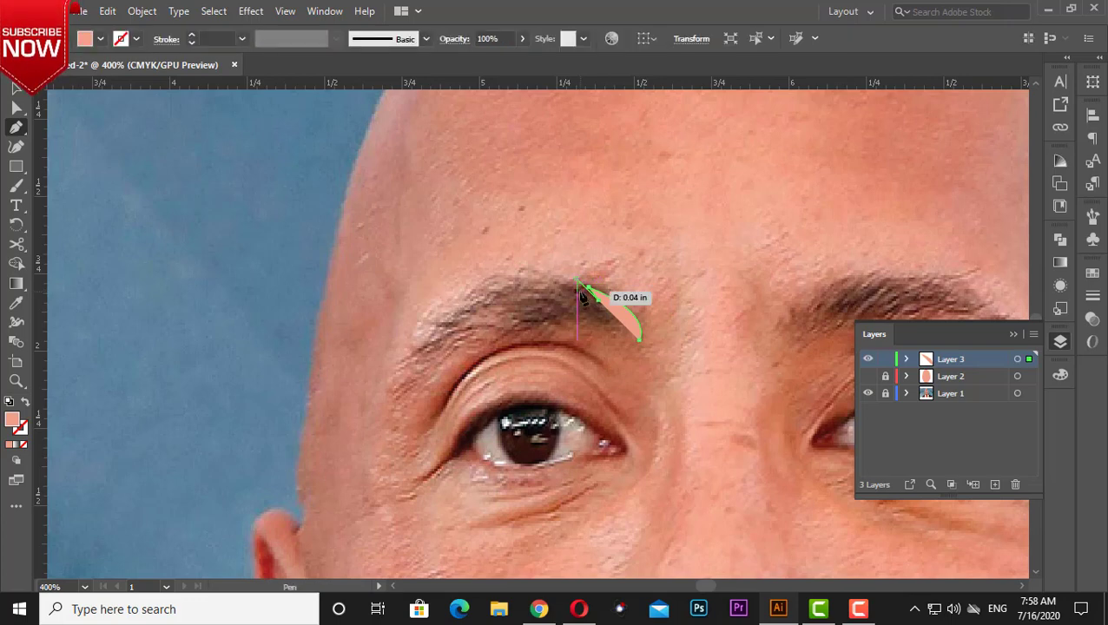
pyautogui.moveTo(582, 298); pyautogui.dragTo(514, 279)
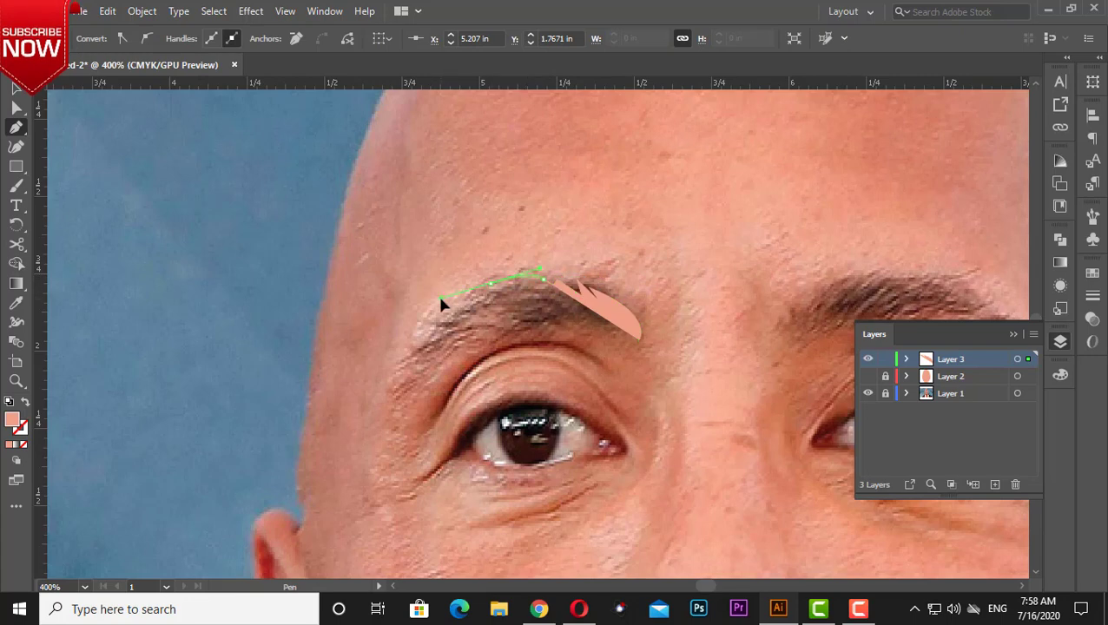
pyautogui.moveTo(513, 279)
pyautogui.mouseDown()
pyautogui.moveTo(428, 317)
pyautogui.moveTo(464, 309)
pyautogui.moveTo(408, 358)
pyautogui.moveTo(346, 515)
pyautogui.mouseUp()
pyautogui.moveTo(374, 469); pyautogui.dragTo(514, 273)
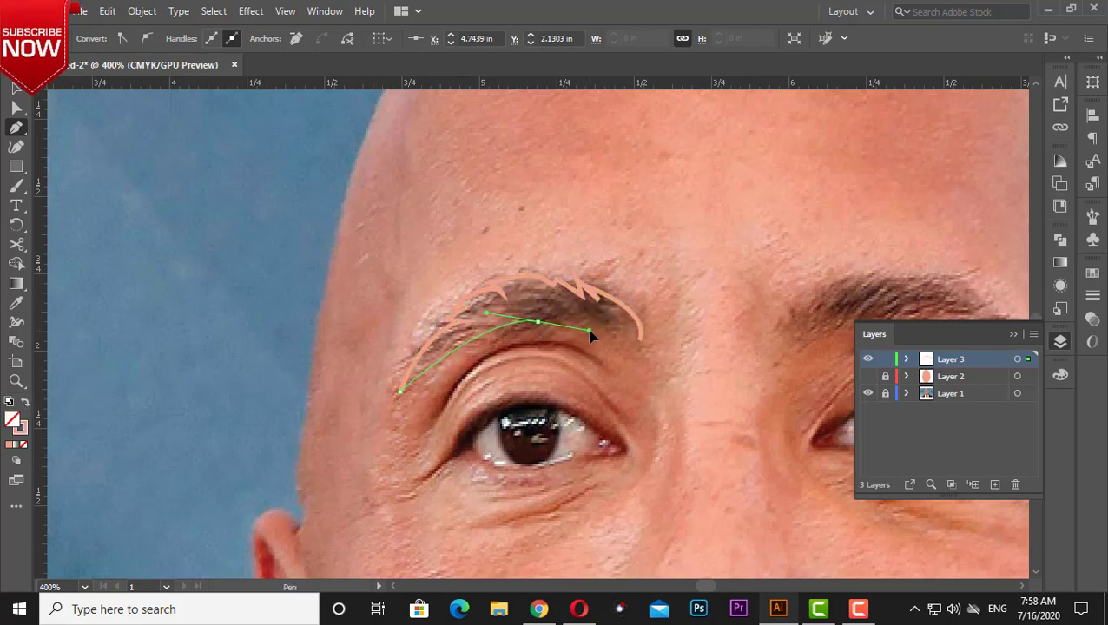
pyautogui.click(640, 342)
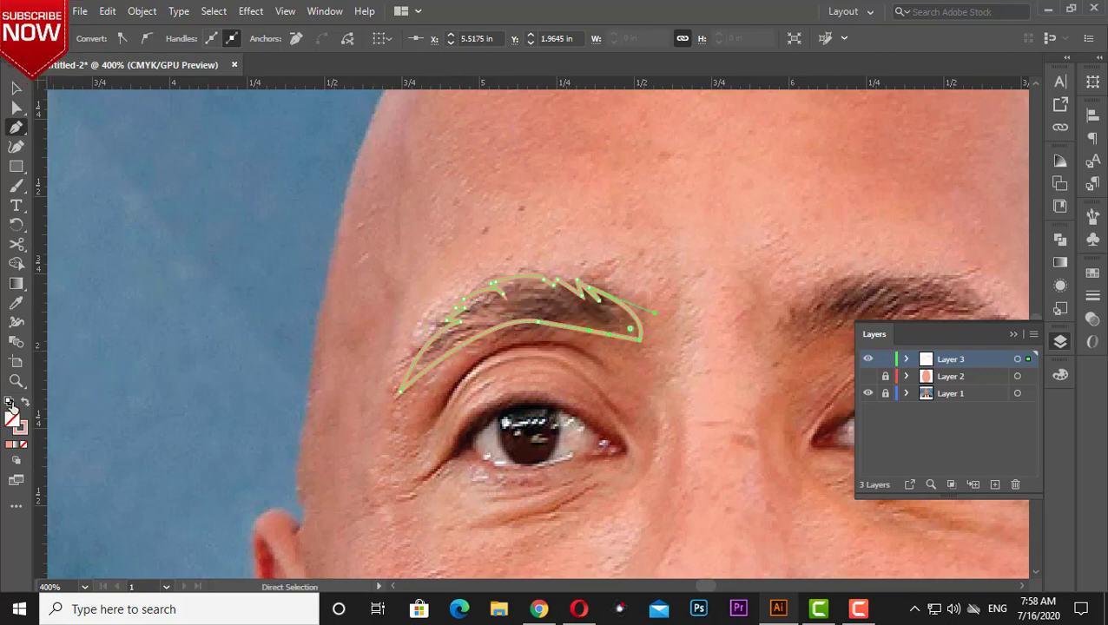
# Step: Fill the left eyebrow with dark brown sampled from the photo's eyebrows
pyautogui.click(16, 303)
pyautogui.click(544, 297)
pyautogui.click(859, 304)
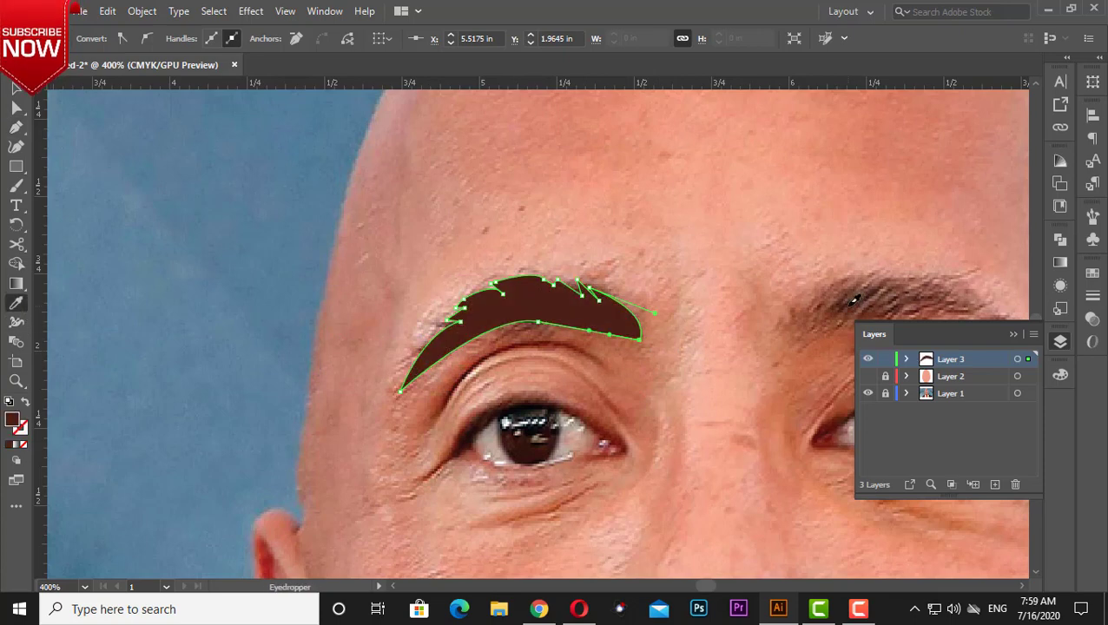
pyautogui.click(844, 302)
pyautogui.click(16, 89)
pyautogui.click(697, 240)
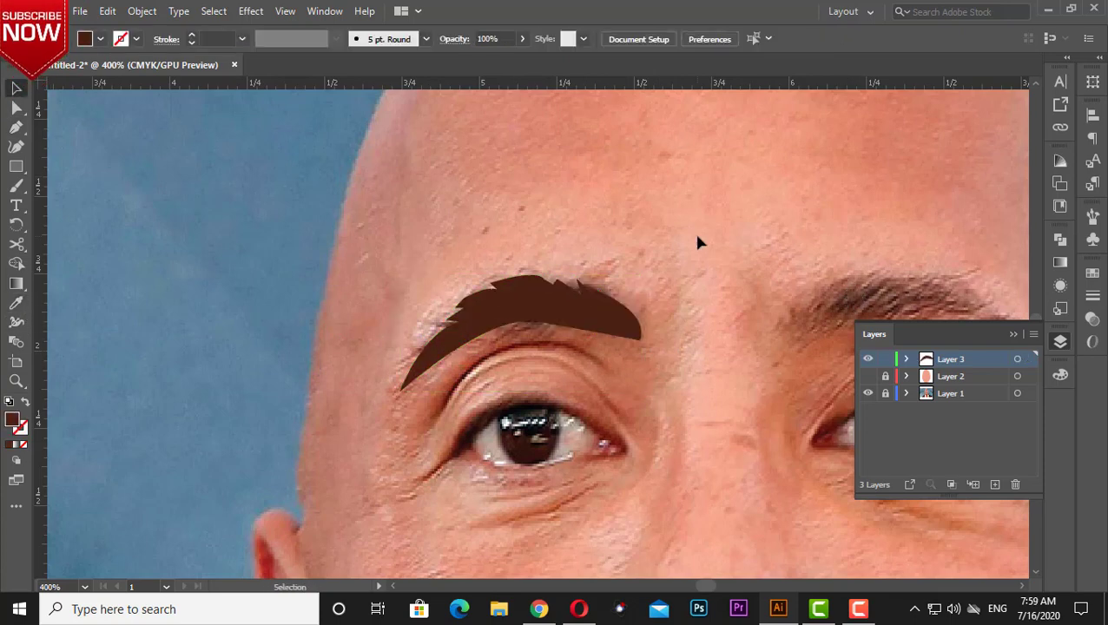
pyautogui.click(15, 127)
pyautogui.moveTo(591, 447); pyautogui.dragTo(233, 461)
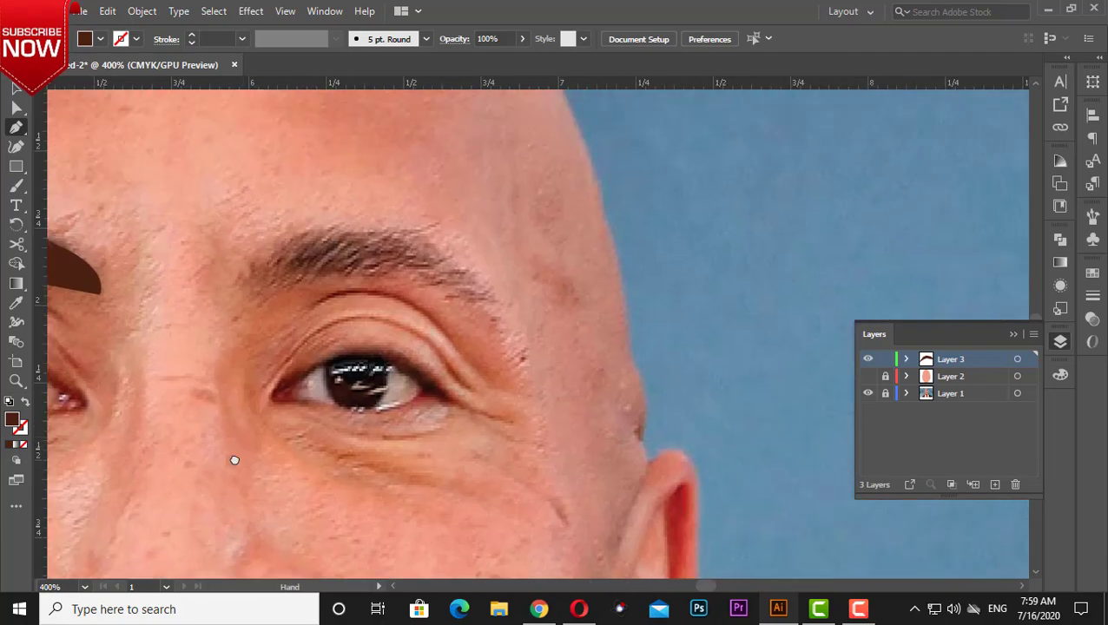
pyautogui.click(274, 356)
pyautogui.moveTo(338, 324)
pyautogui.mouseDown()
pyautogui.moveTo(476, 342)
pyautogui.moveTo(521, 370)
pyautogui.mouseUp()
pyautogui.click(549, 382)
pyautogui.hotkey('ctrl', 'z')
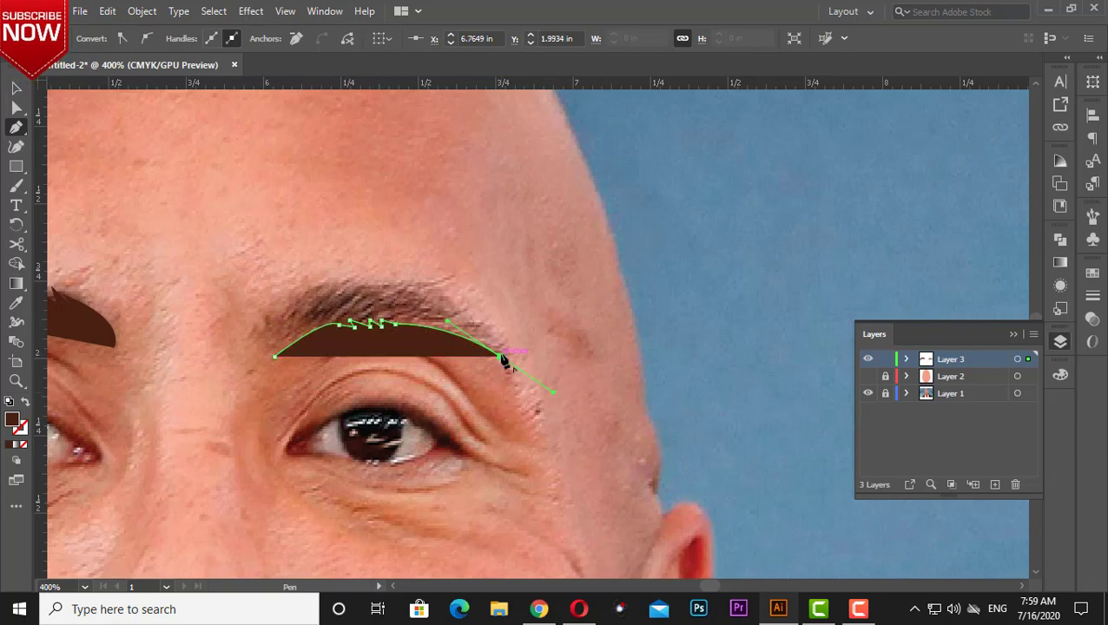
pyautogui.moveTo(465, 310)
pyautogui.mouseDown()
pyautogui.moveTo(400, 257)
pyautogui.moveTo(421, 289)
pyautogui.moveTo(438, 292)
pyautogui.moveTo(319, 296)
pyautogui.moveTo(284, 325)
pyautogui.moveTo(326, 350)
pyautogui.mouseUp()
pyautogui.click(295, 305)
pyautogui.click(16, 87)
pyautogui.click(354, 178)
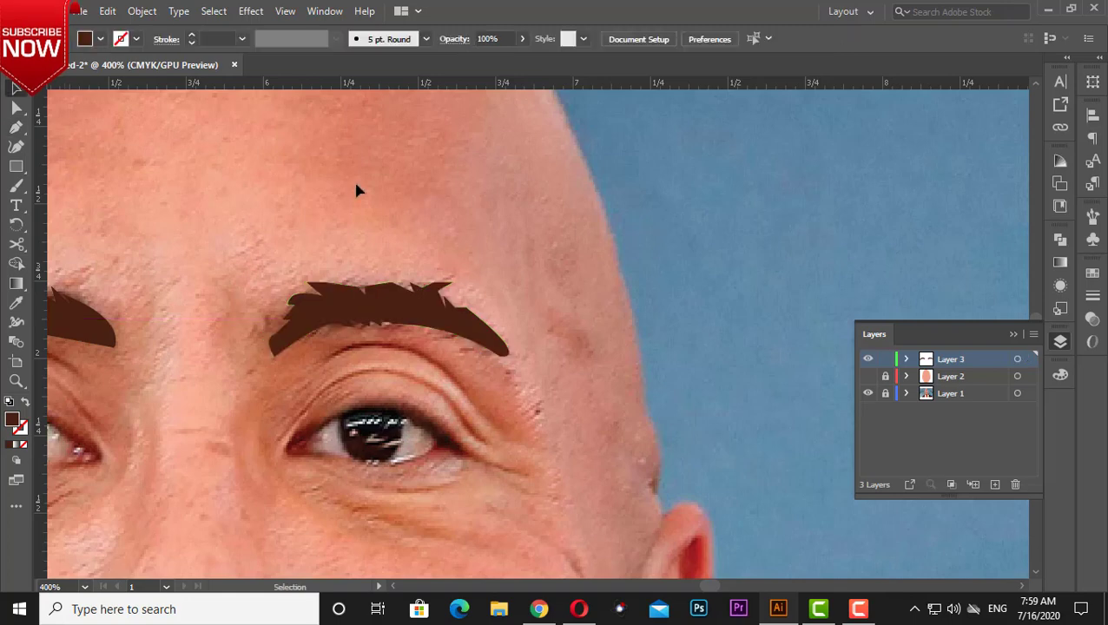
pyautogui.hscroll(-5, 522, 289)
pyautogui.hotkey('ctrl', 'z')
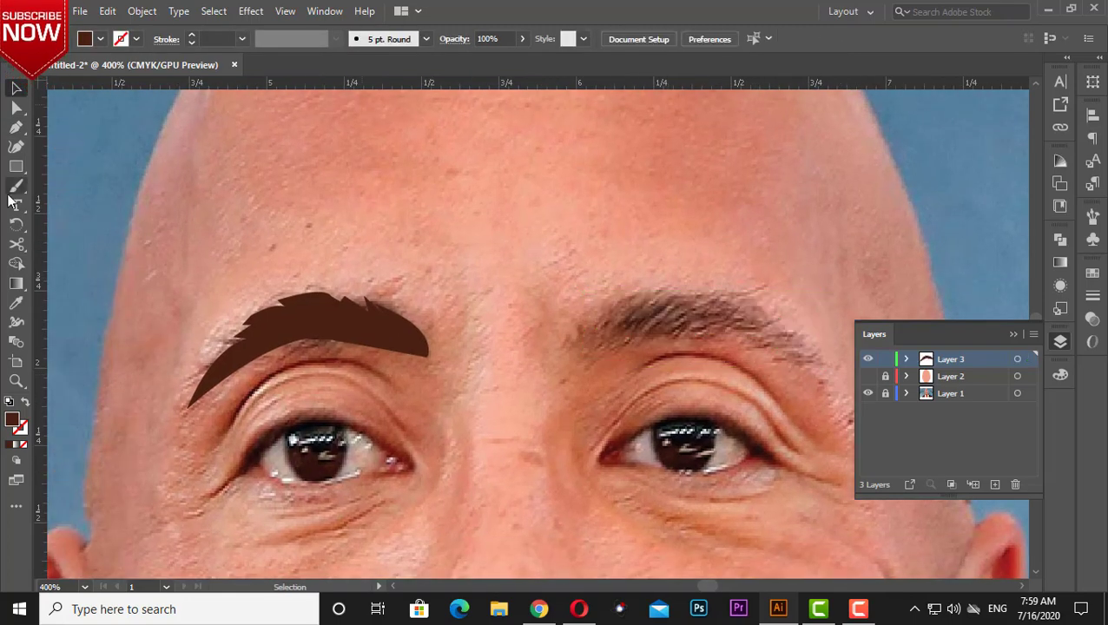
# Step: Paint a 0.5 pt Paintbrush outline around the right eyebrow
pyautogui.click(16, 185)
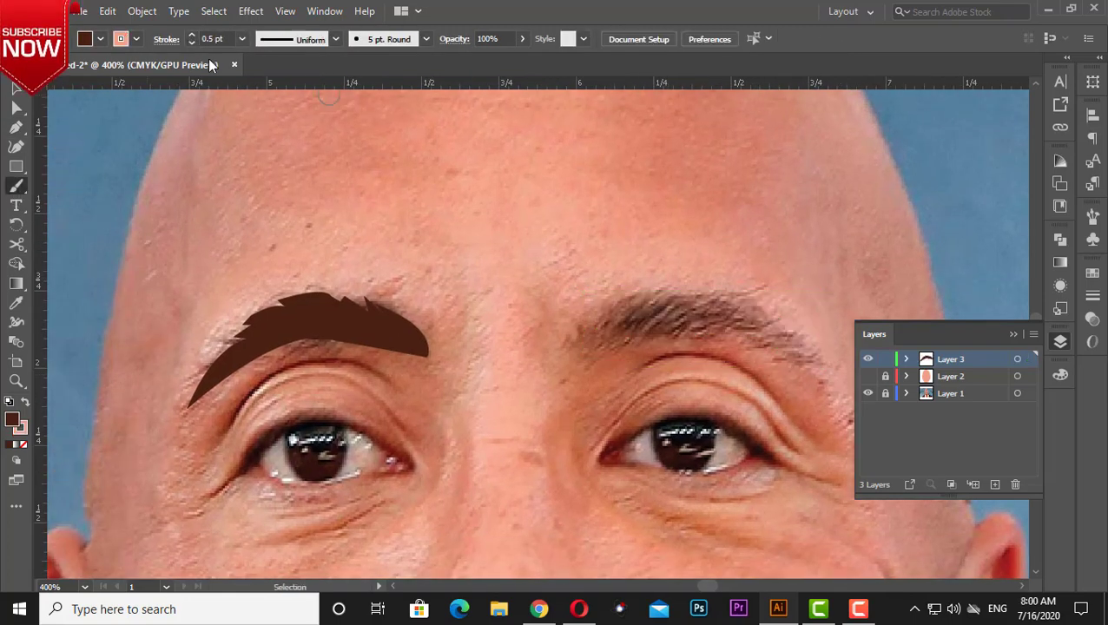
pyautogui.click(580, 360)
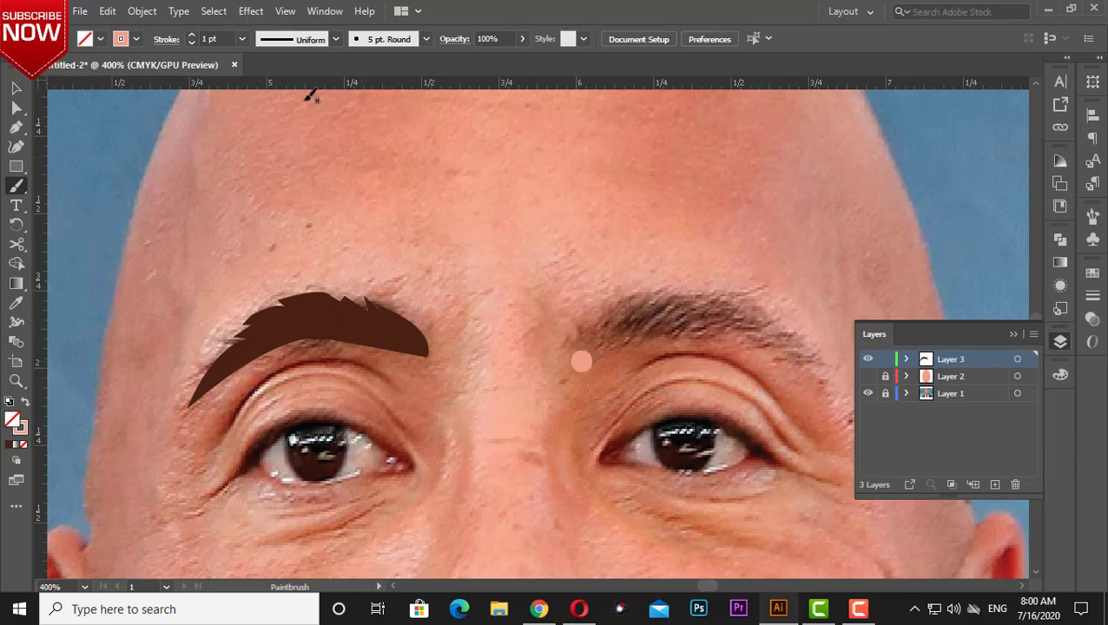
pyautogui.click(191, 43)
pyautogui.click(191, 43)
pyautogui.moveTo(582, 365)
pyautogui.mouseDown()
pyautogui.moveTo(806, 379)
pyautogui.moveTo(761, 296)
pyautogui.moveTo(664, 291)
pyautogui.moveTo(564, 331)
pyautogui.moveTo(578, 369)
pyautogui.mouseUp()
# Step: Fill the right eyebrow with the first eyebrow's dark brown and remove its stroke
pyautogui.click(15, 304)
pyautogui.click(330, 326)
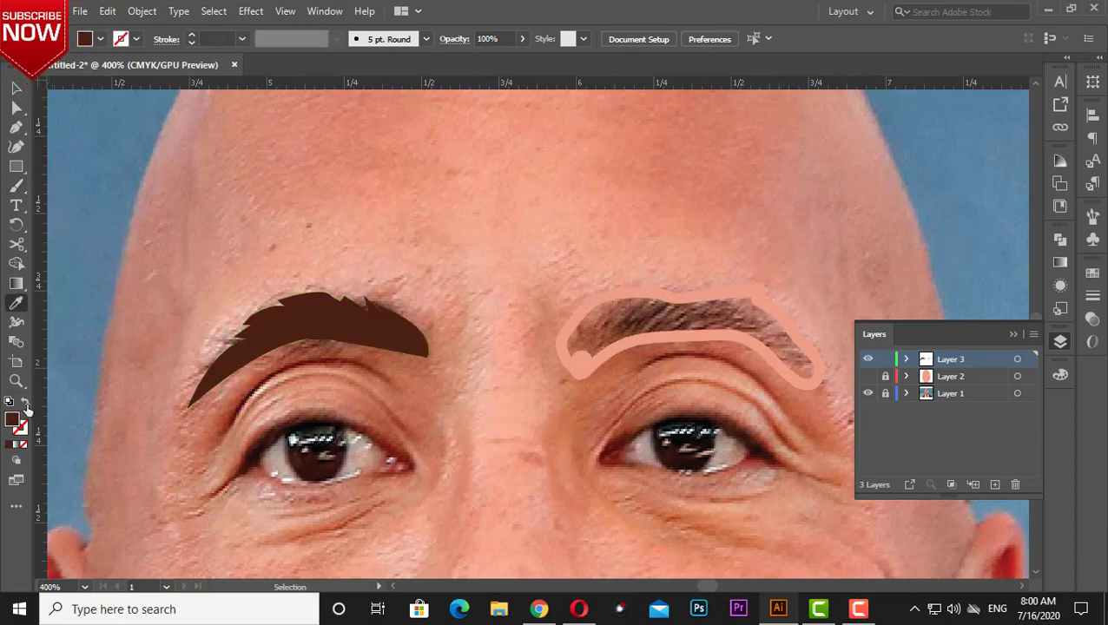
pyautogui.press('v')
pyautogui.click(735, 351)
pyautogui.click(11, 443)
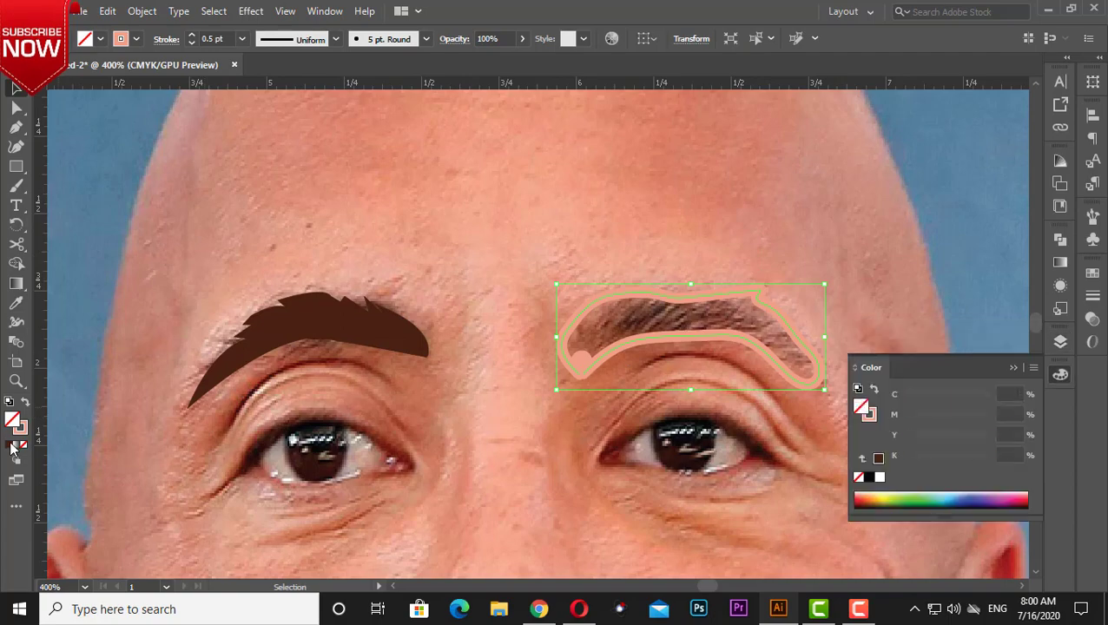
pyautogui.click(24, 444)
pyautogui.click(830, 207)
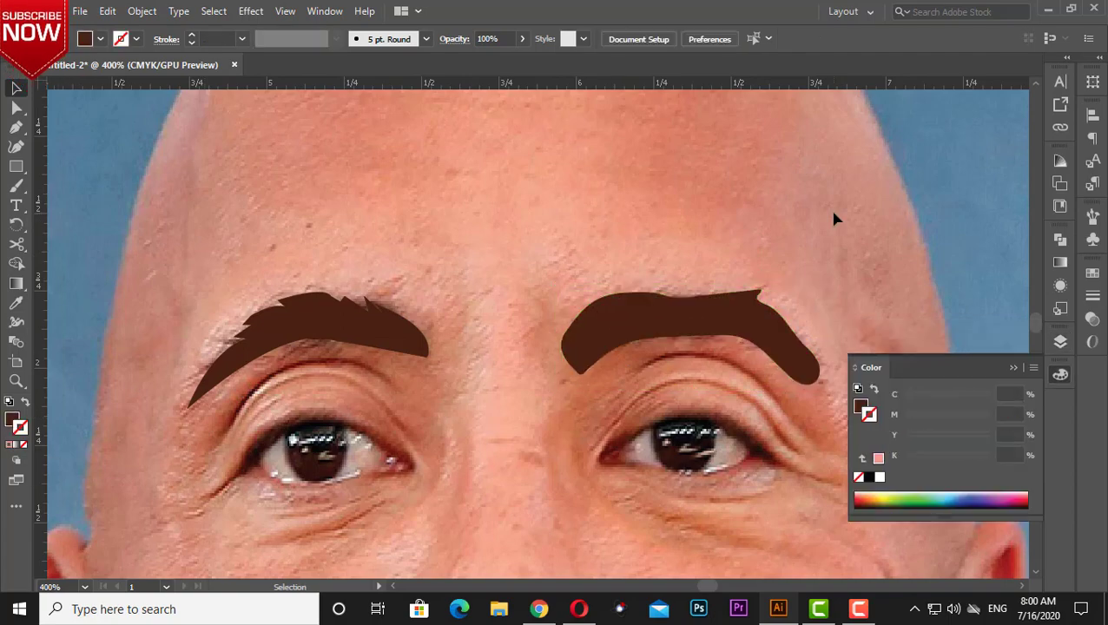
pyautogui.moveTo(721, 484)
pyautogui.mouseDown()
pyautogui.moveTo(807, 336)
pyautogui.moveTo(760, 393)
pyautogui.mouseUp()
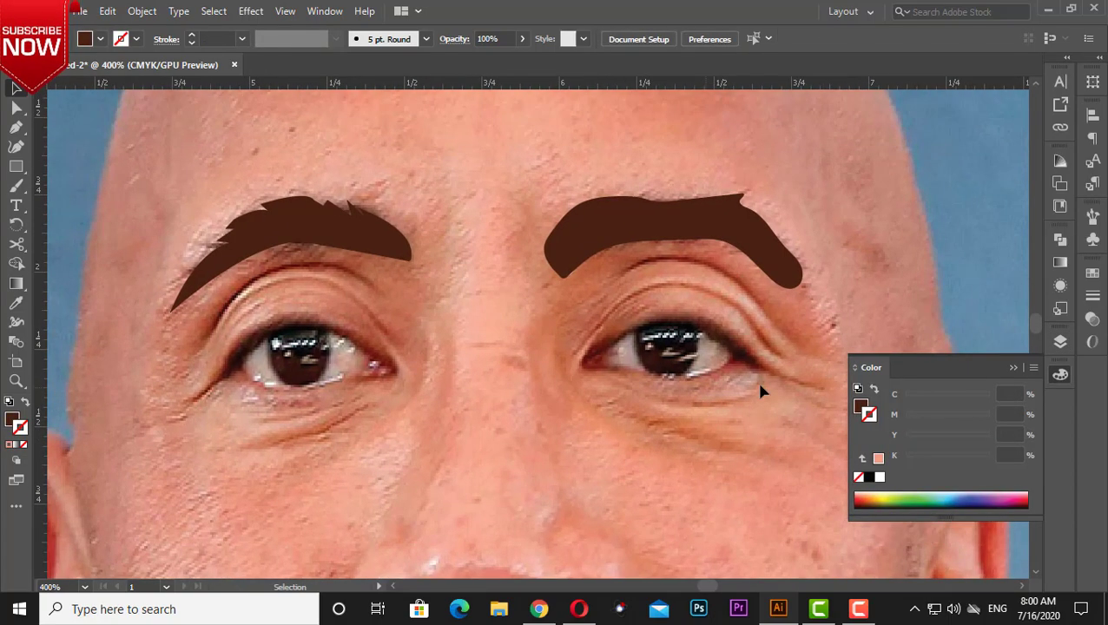
pyautogui.click(1060, 343)
# Step: On a new layer, paint a smooth crease line over the right eyelid
pyautogui.hotkey('ctrl', 'l')
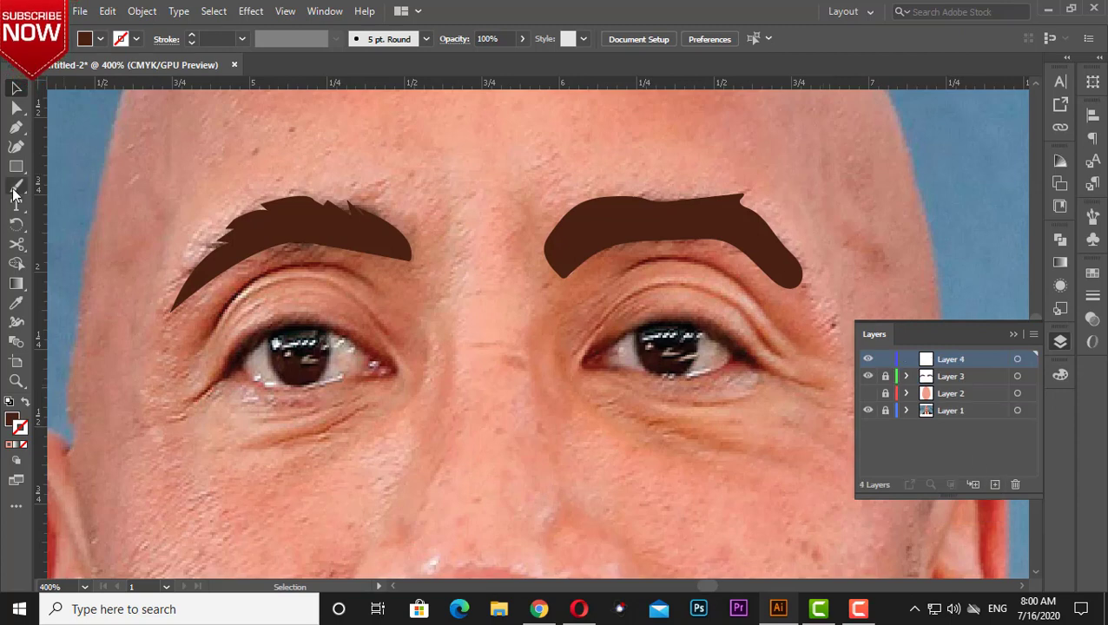
pyautogui.click(15, 186)
pyautogui.click(78, 166)
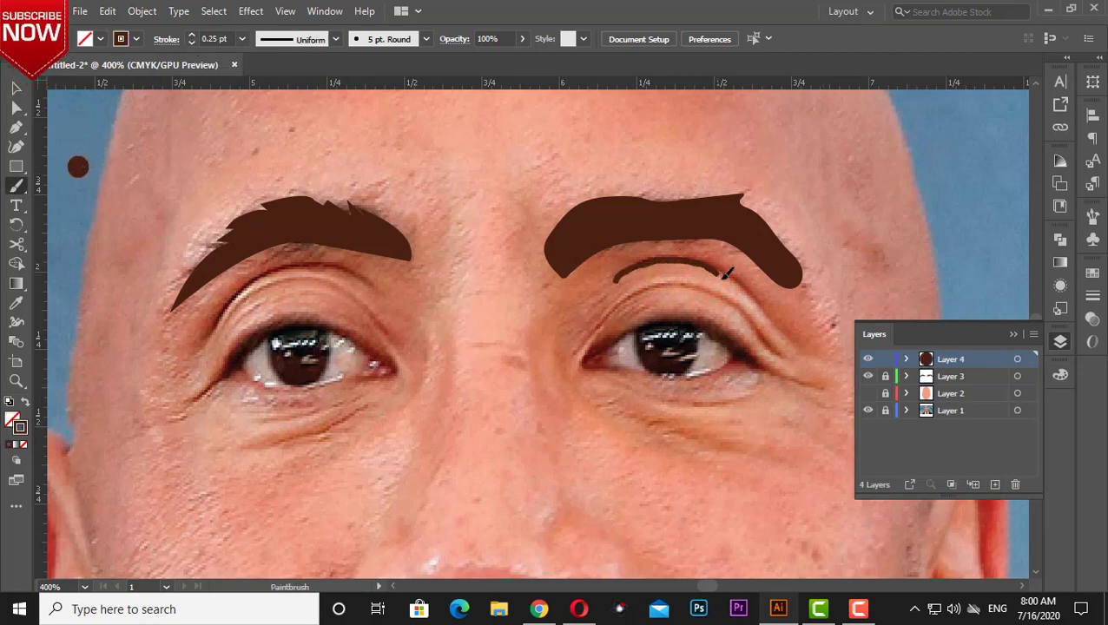
pyautogui.moveTo(728, 272); pyautogui.dragTo(789, 356)
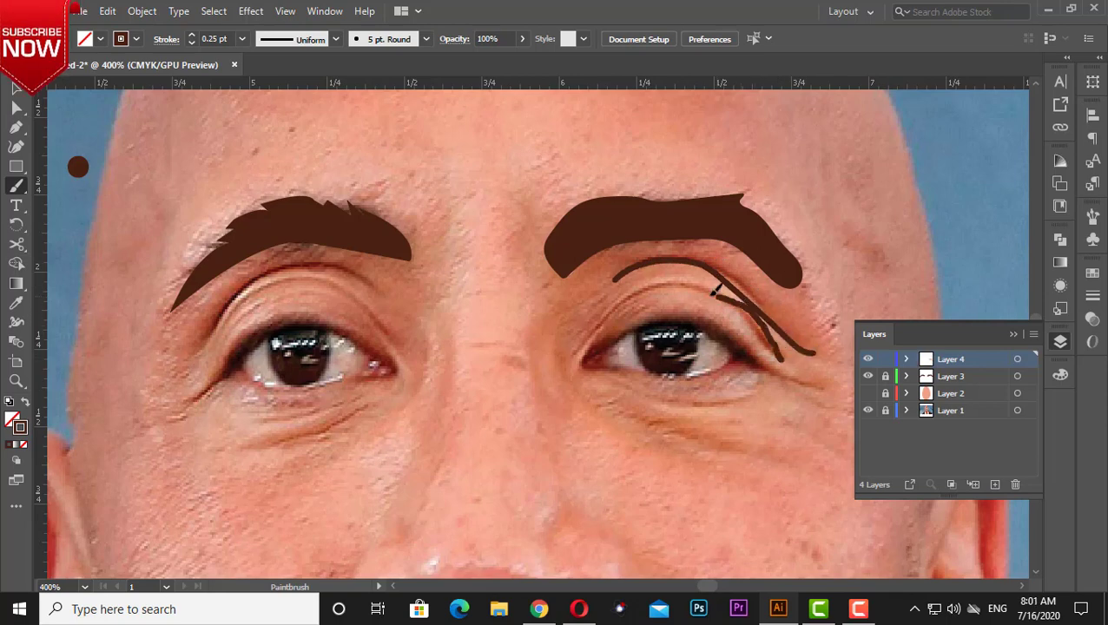
pyautogui.moveTo(714, 293)
pyautogui.mouseDown()
pyautogui.moveTo(685, 284)
pyautogui.moveTo(755, 321)
pyautogui.moveTo(786, 358)
pyautogui.mouseUp()
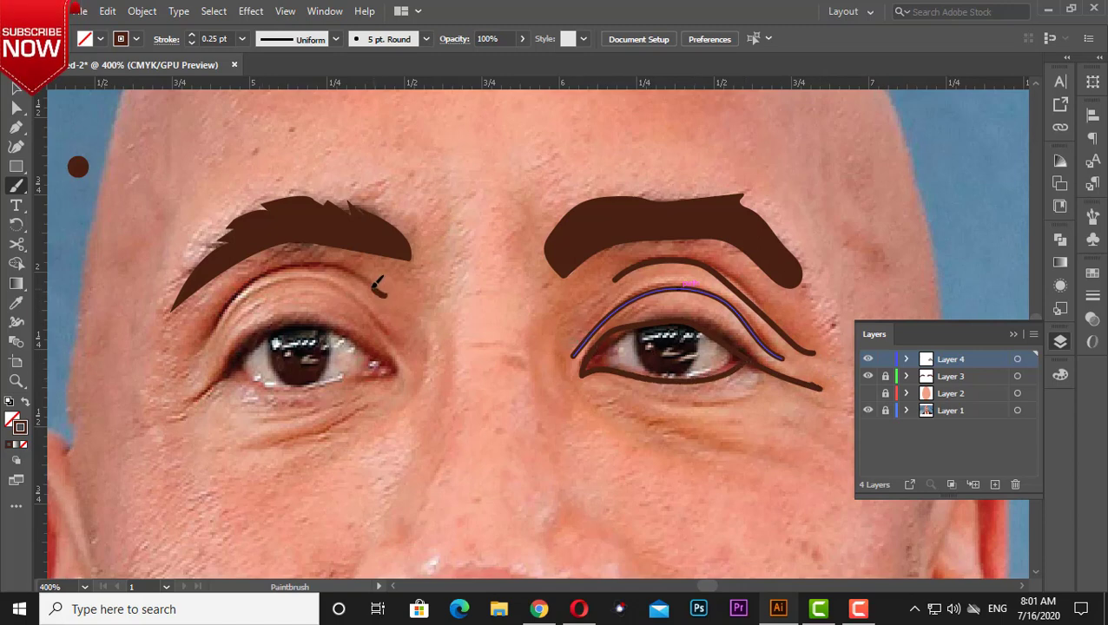
# Step: Paint left-eye creases, lower lid and wrinkle lines, plus two wrinkles under the right eye
pyautogui.moveTo(218, 323); pyautogui.dragTo(201, 343)
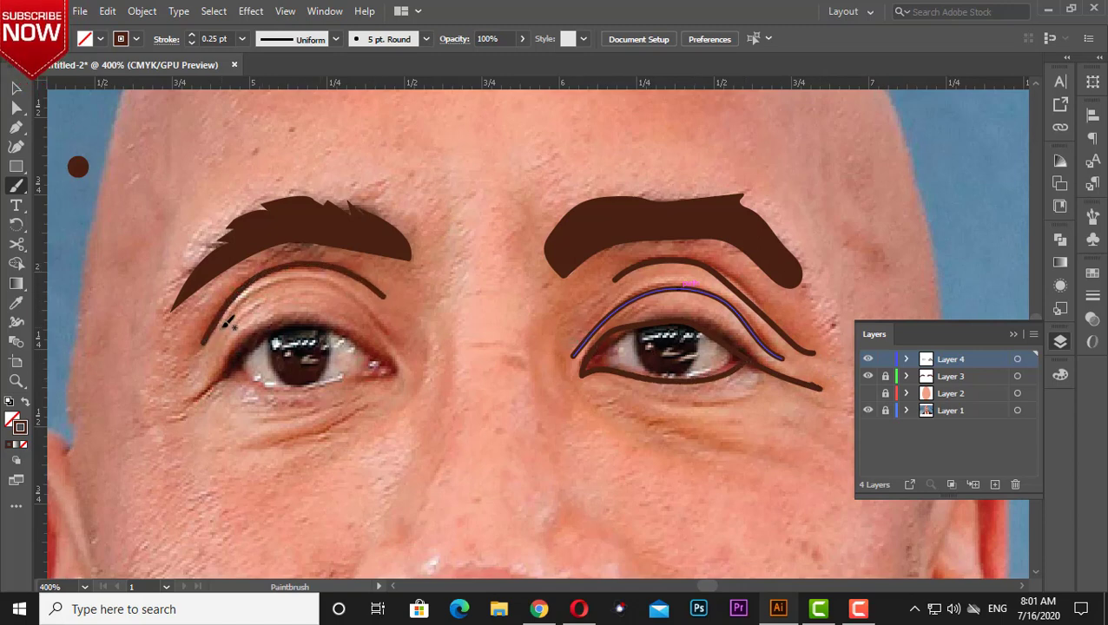
pyautogui.moveTo(338, 289); pyautogui.dragTo(396, 335)
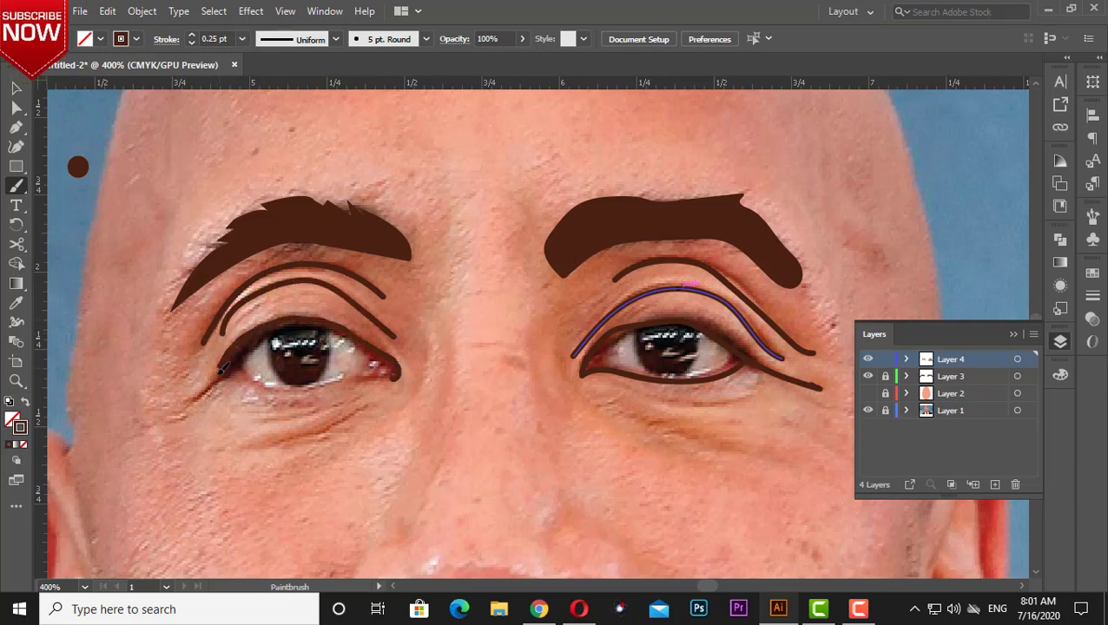
pyautogui.moveTo(219, 382); pyautogui.dragTo(401, 371)
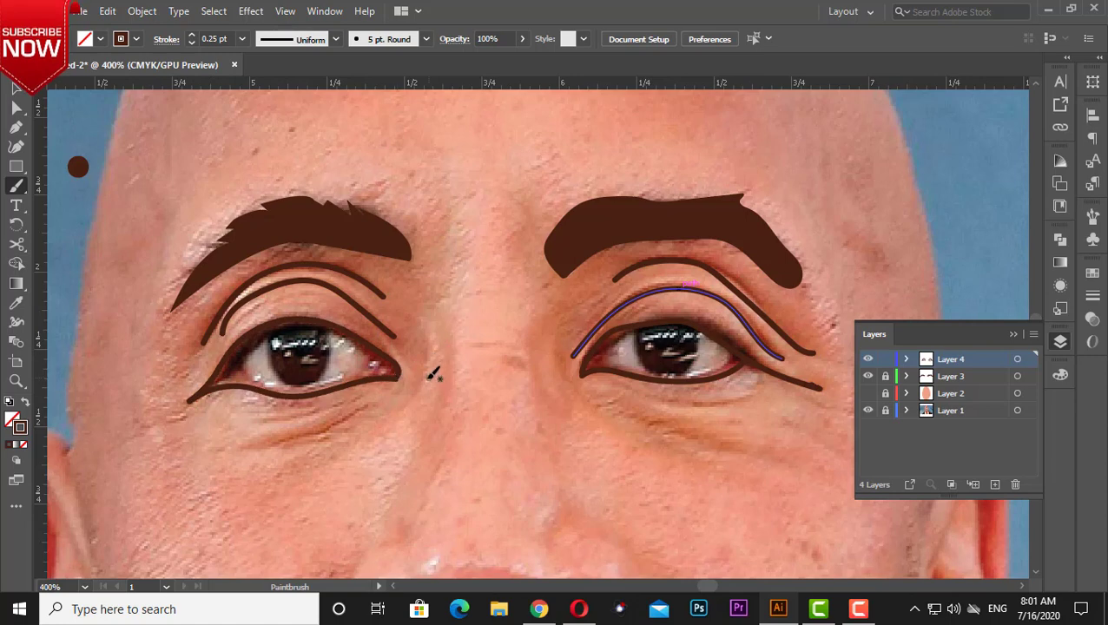
pyautogui.moveTo(252, 425)
pyautogui.mouseDown()
pyautogui.moveTo(368, 398)
pyautogui.moveTo(328, 432)
pyautogui.mouseUp()
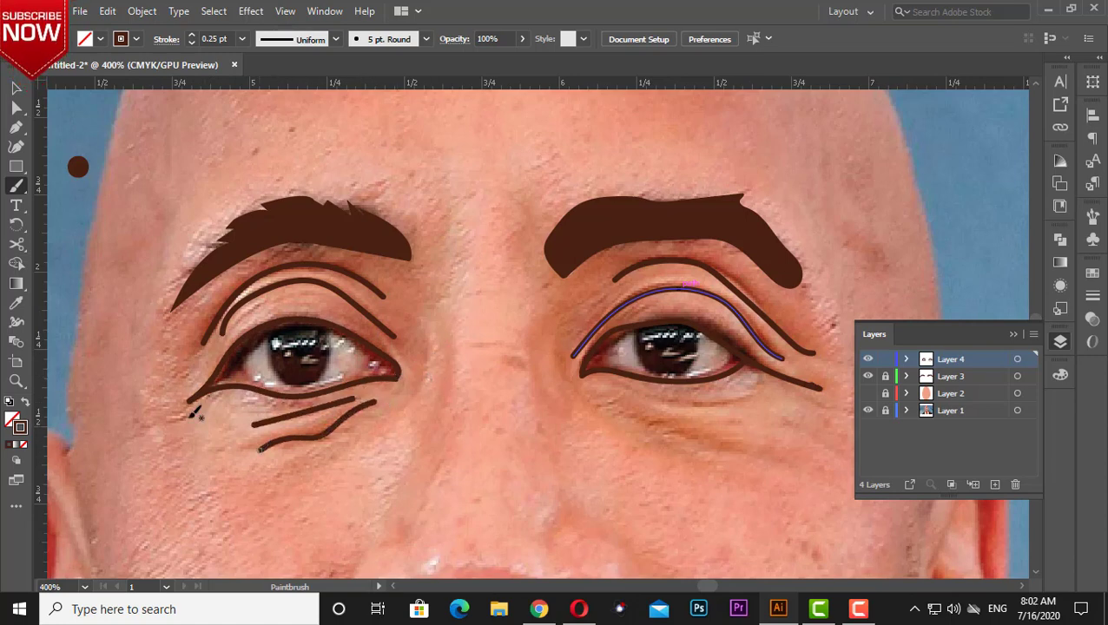
pyautogui.moveTo(417, 327); pyautogui.dragTo(406, 402)
pyautogui.moveTo(558, 340)
pyautogui.mouseDown()
pyautogui.moveTo(669, 447)
pyautogui.moveTo(775, 454)
pyautogui.moveTo(848, 443)
pyautogui.mouseUp()
pyautogui.moveTo(532, 426); pyautogui.dragTo(541, 404)
pyautogui.scroll(-2, 541, 404)
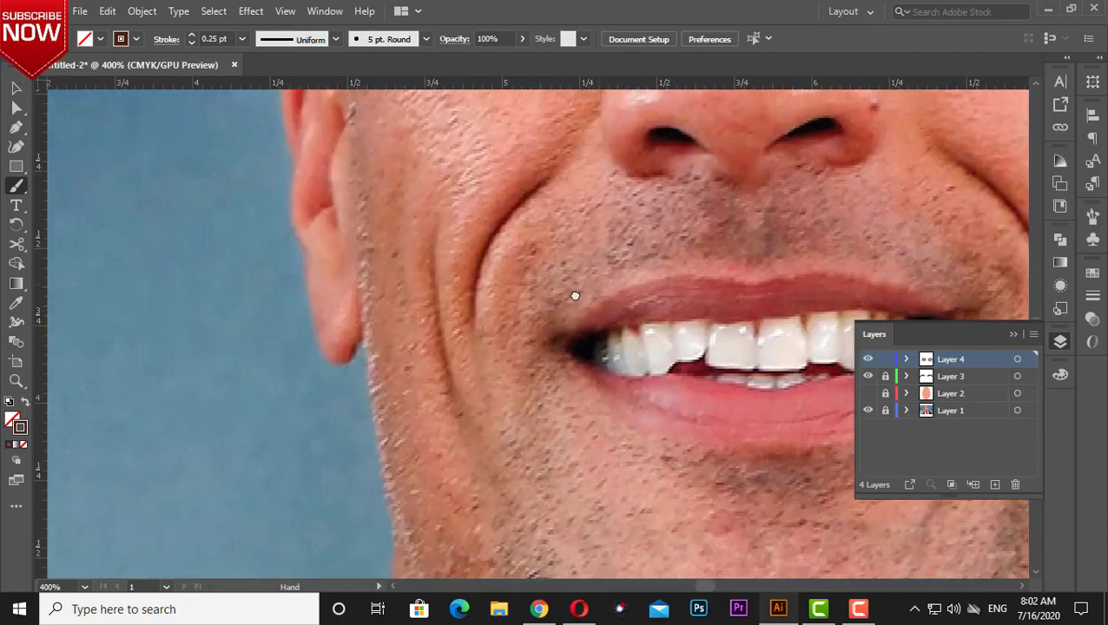
pyautogui.scroll(-3, 614, 396)
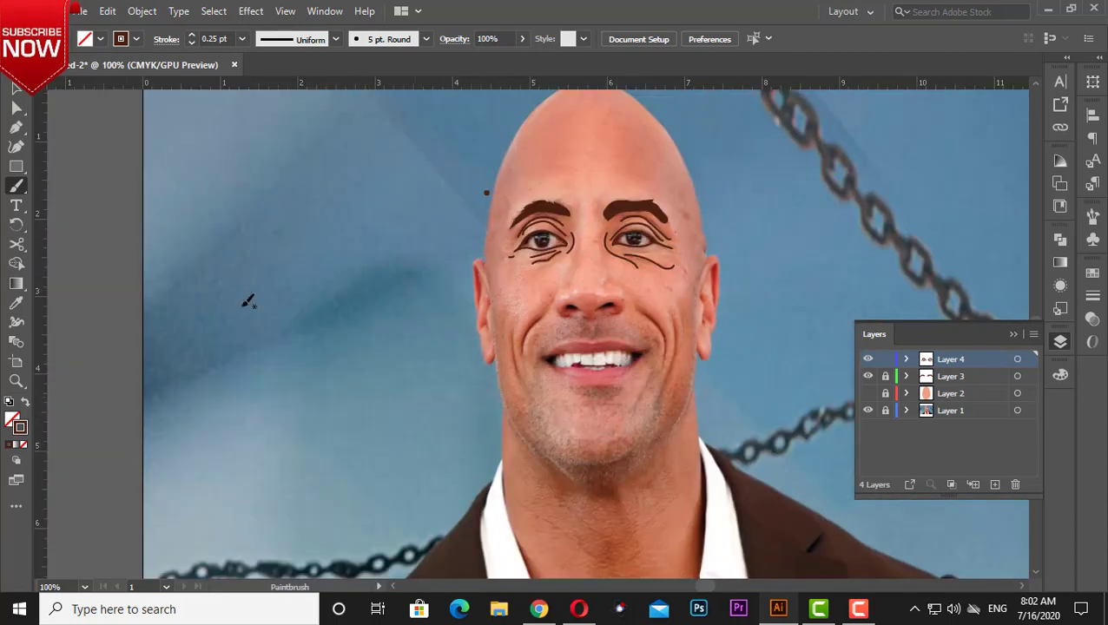
# Step: On new Layer 5, trace the left eye's lower inner eyelid with a 0.25 pt brush
pyautogui.click(17, 109)
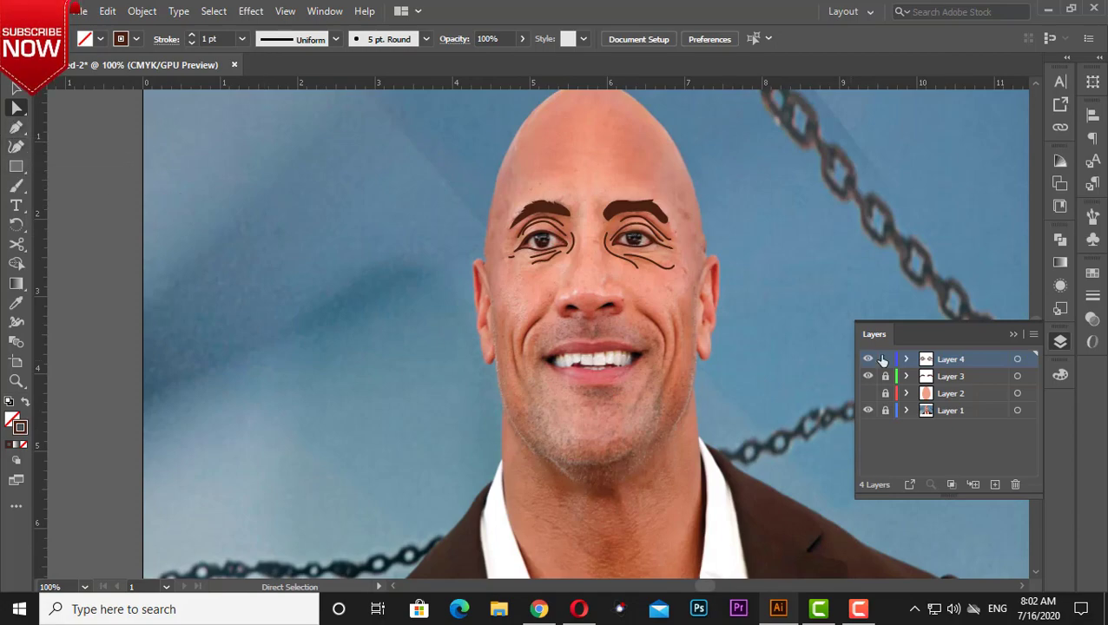
pyautogui.click(995, 483)
pyautogui.scroll(3, 629, 328)
pyautogui.scroll(2, 648, 440)
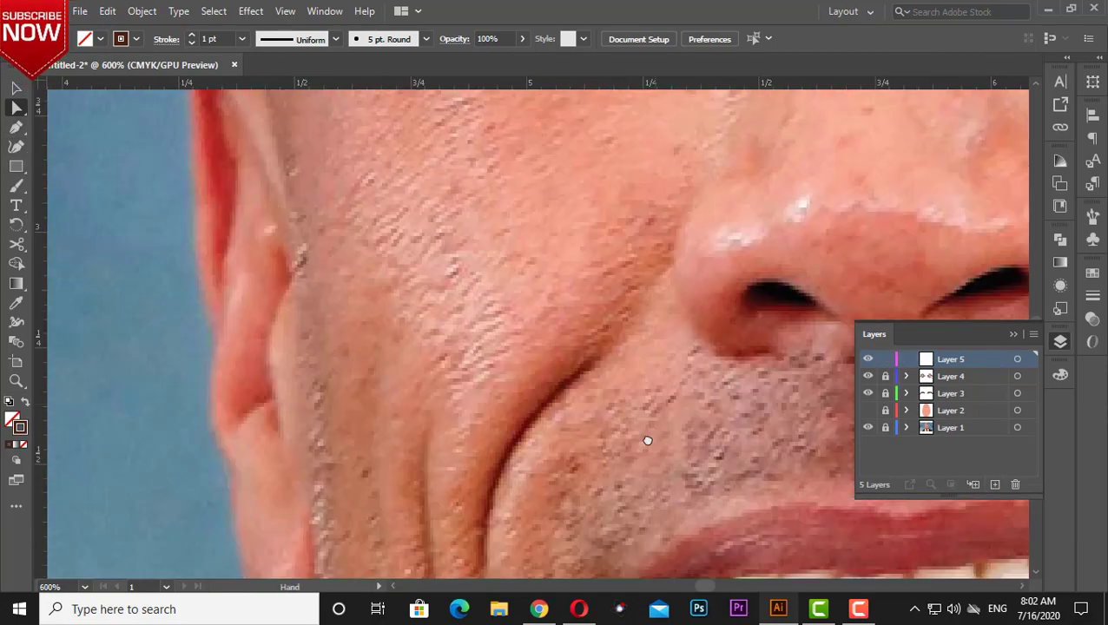
pyautogui.scroll(1, 594, 453)
pyautogui.moveTo(593, 452); pyautogui.dragTo(547, 553)
pyautogui.click(16, 185)
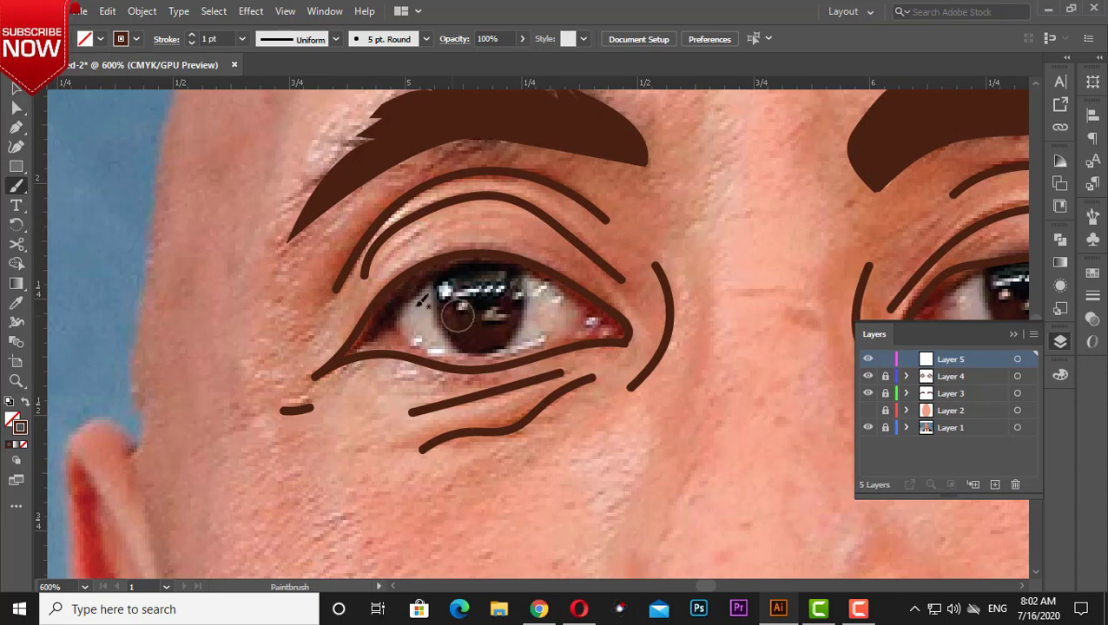
pyautogui.click(192, 43)
pyautogui.click(192, 44)
pyautogui.click(192, 44)
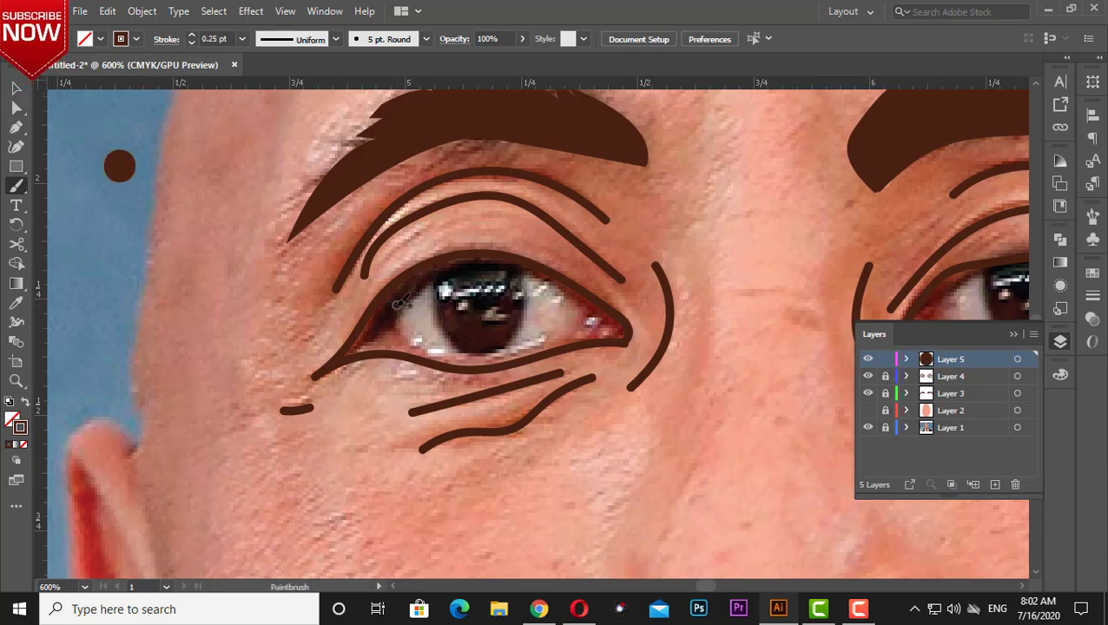
pyautogui.moveTo(398, 304); pyautogui.dragTo(443, 351)
pyautogui.moveTo(525, 347); pyautogui.dragTo(557, 284)
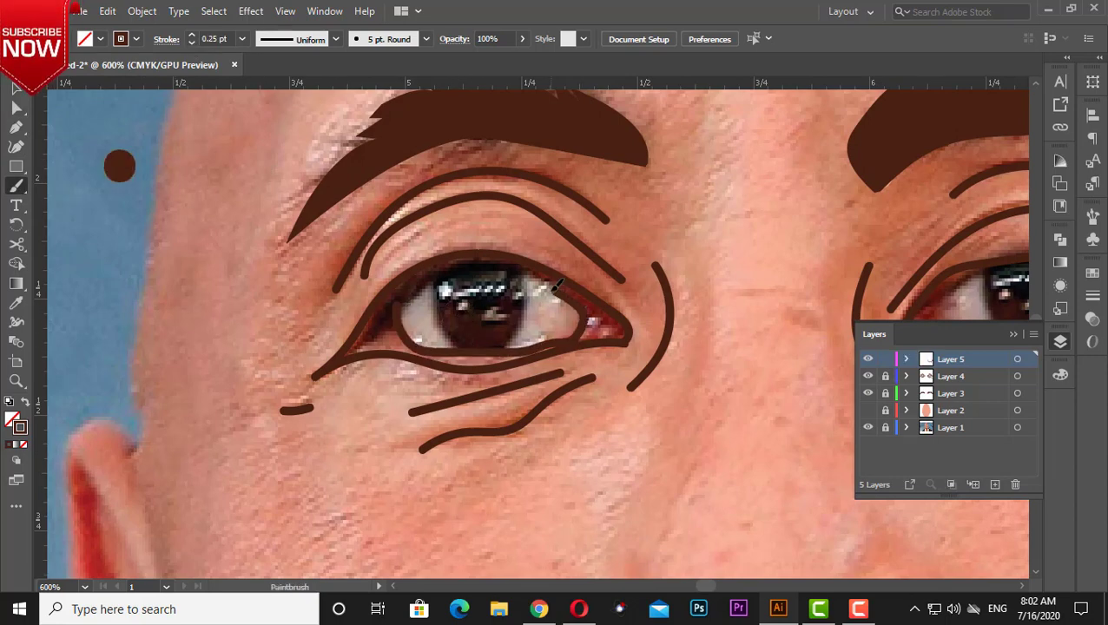
pyautogui.hotkey('ctrl', 'z')
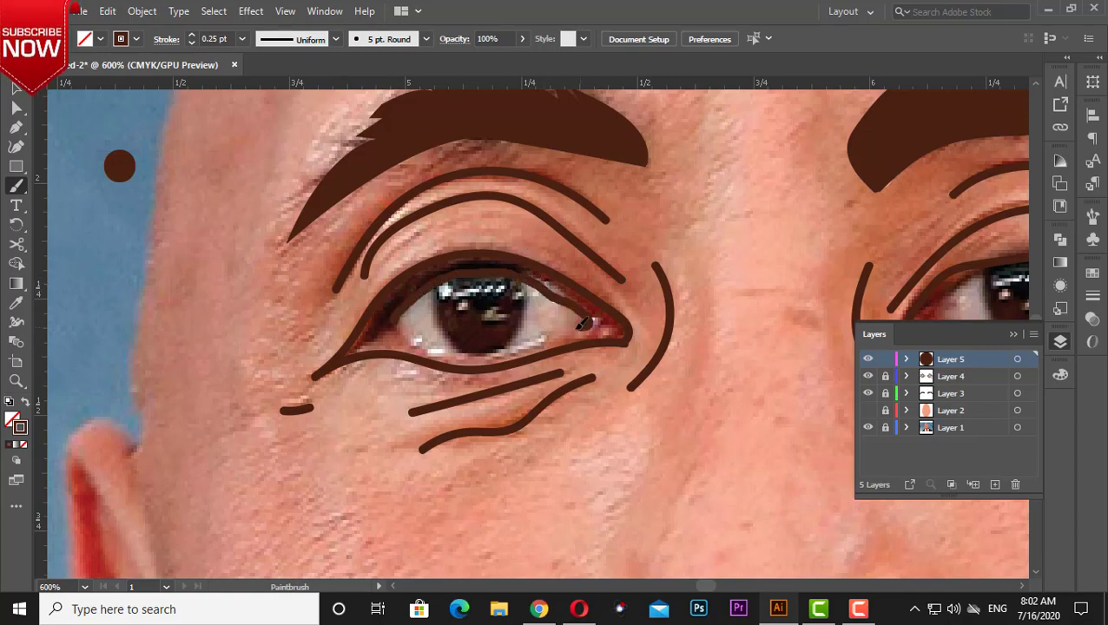
pyautogui.moveTo(583, 323); pyautogui.dragTo(395, 320)
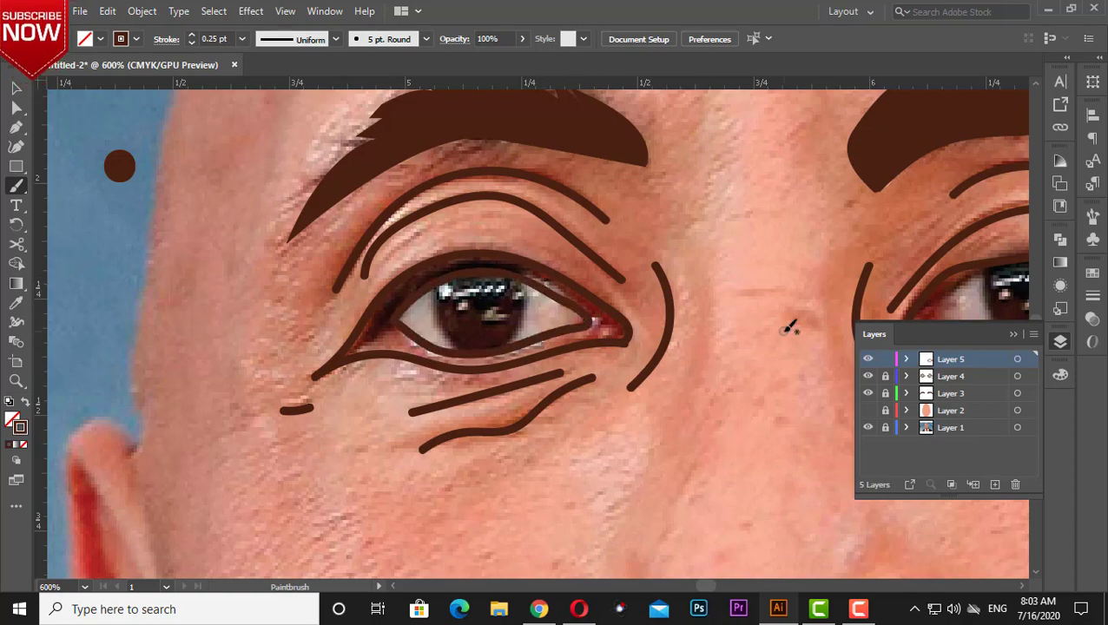
# Step: Trace the right eye's lower and upper inner eyelid lines, undoing a faulty upper stroke
pyautogui.moveTo(790, 328); pyautogui.dragTo(365, 350)
pyautogui.moveTo(631, 354); pyautogui.dragTo(570, 367)
pyautogui.moveTo(429, 343); pyautogui.dragTo(618, 345)
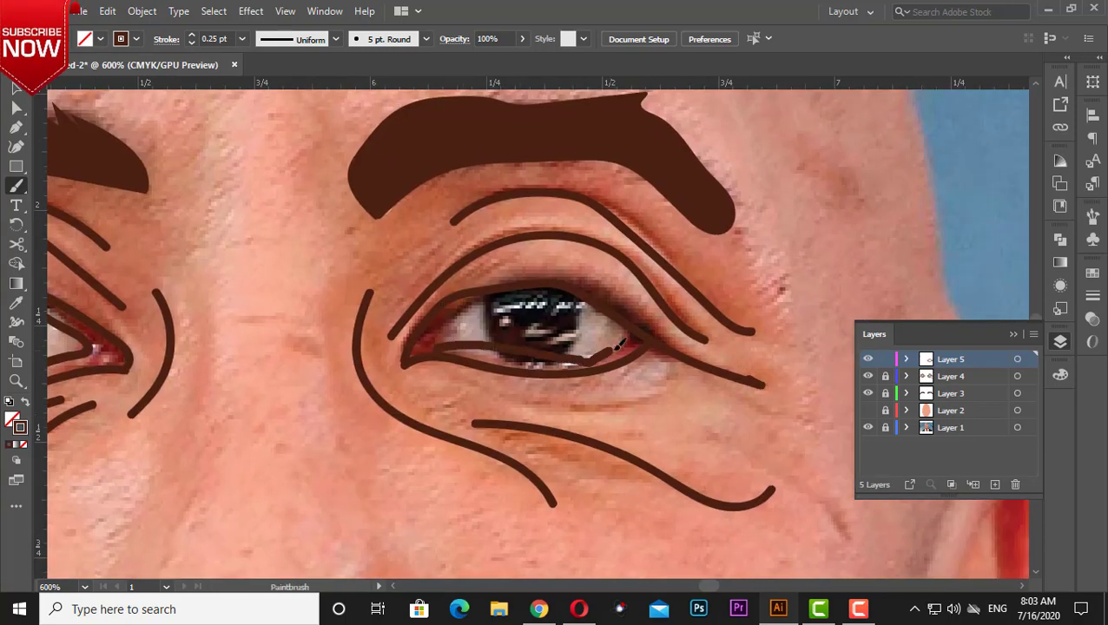
pyautogui.moveTo(440, 345); pyautogui.dragTo(526, 295)
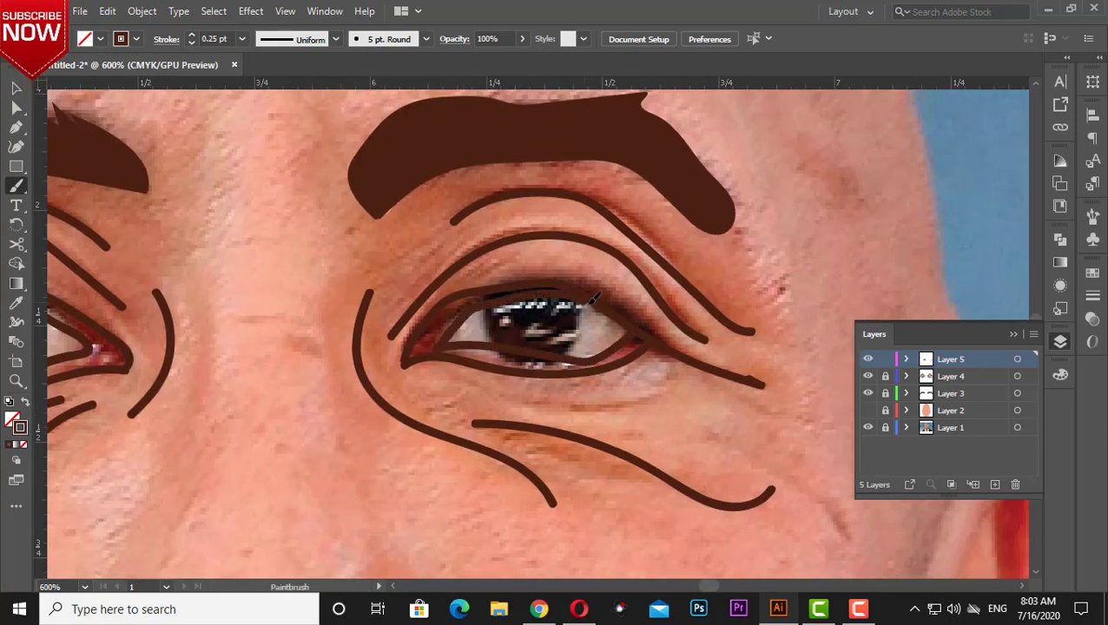
pyautogui.moveTo(637, 330); pyautogui.dragTo(628, 335)
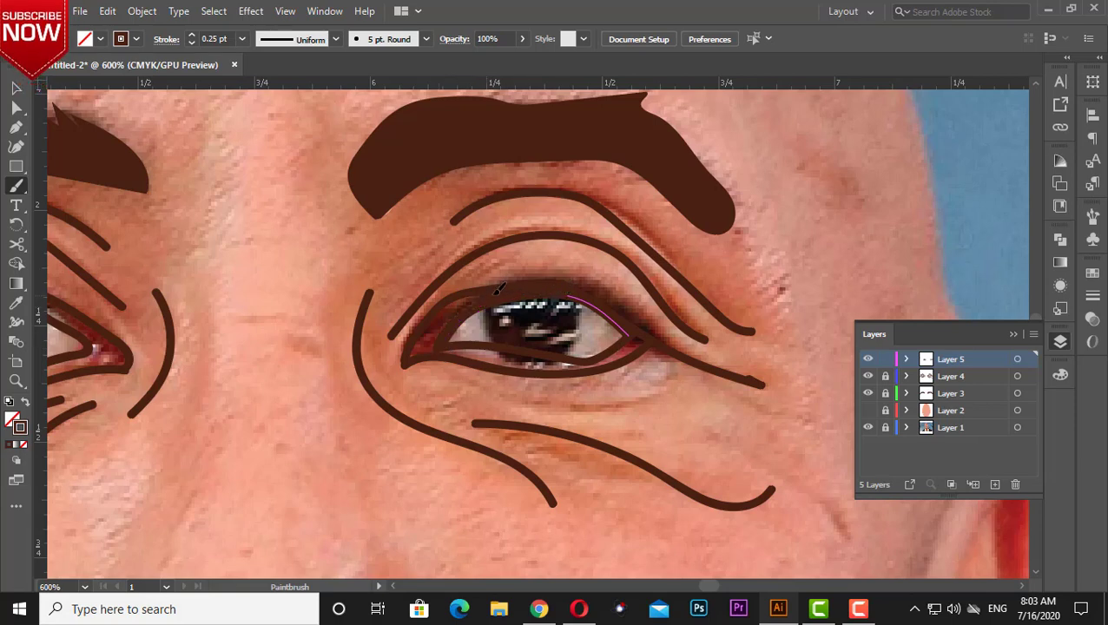
pyautogui.moveTo(438, 344); pyautogui.dragTo(545, 308)
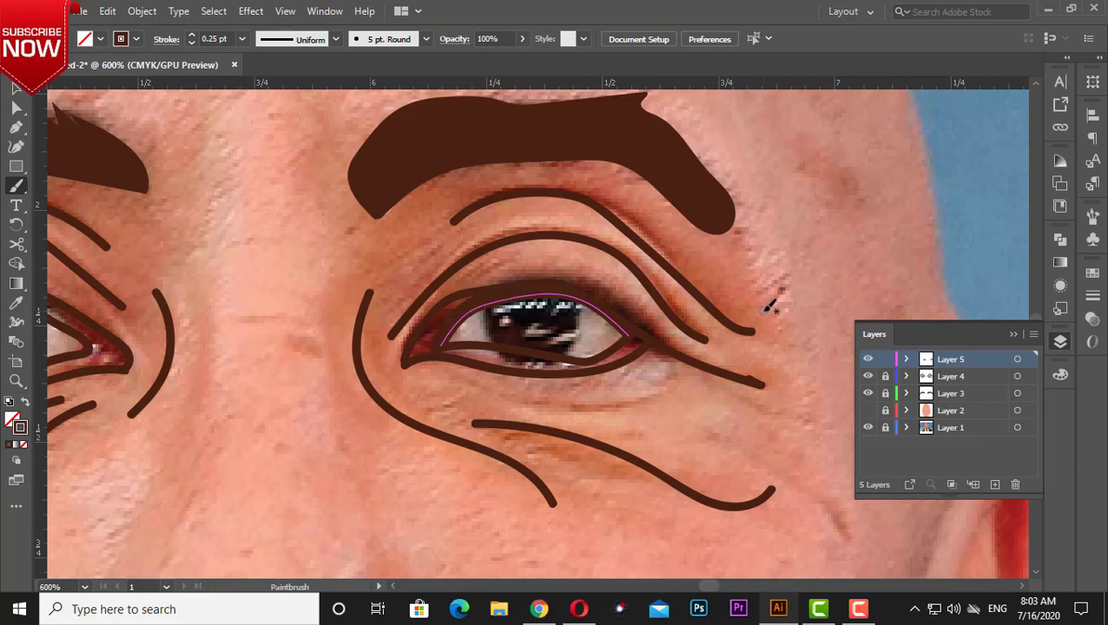
pyautogui.hotkey('ctrl', 'z')
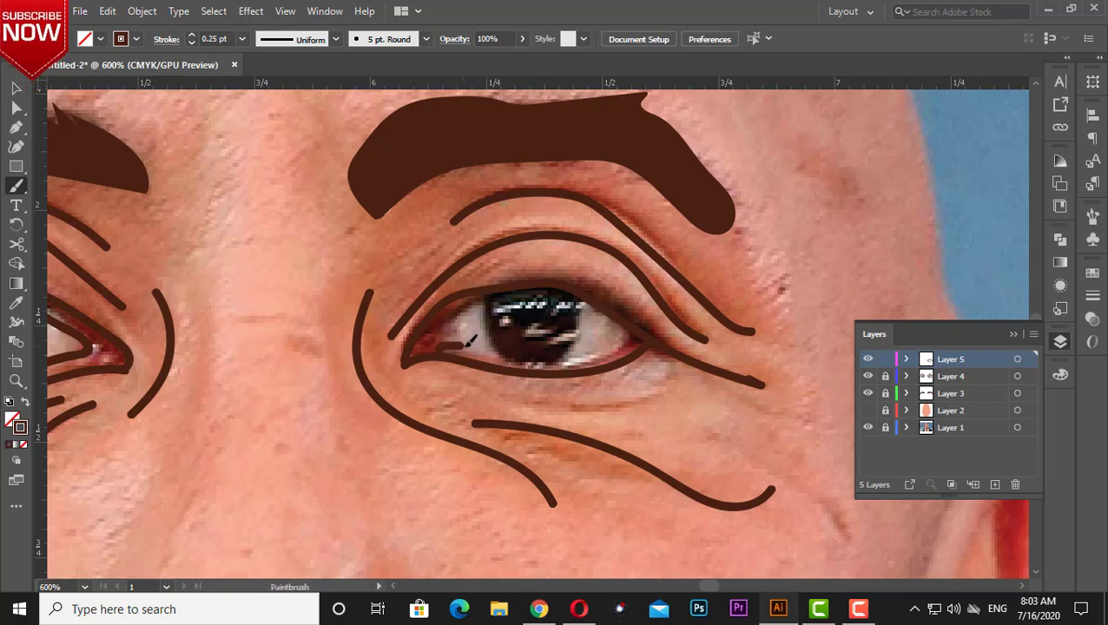
pyautogui.moveTo(586, 351); pyautogui.dragTo(629, 328)
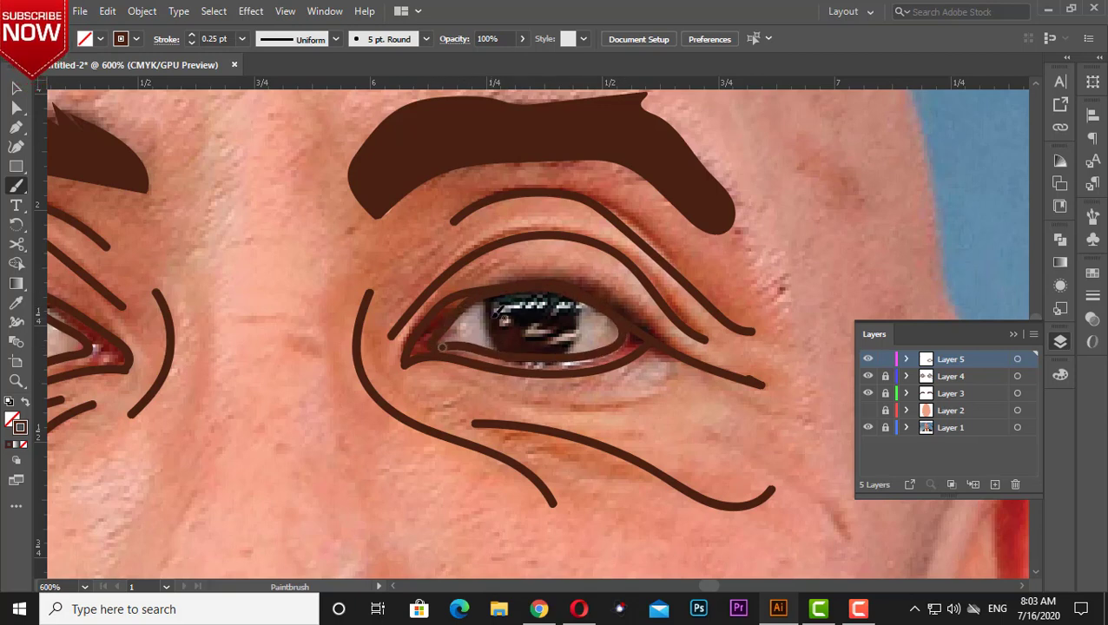
# Step: Fill both inner eye shapes white with no outline
pyautogui.click(9, 401)
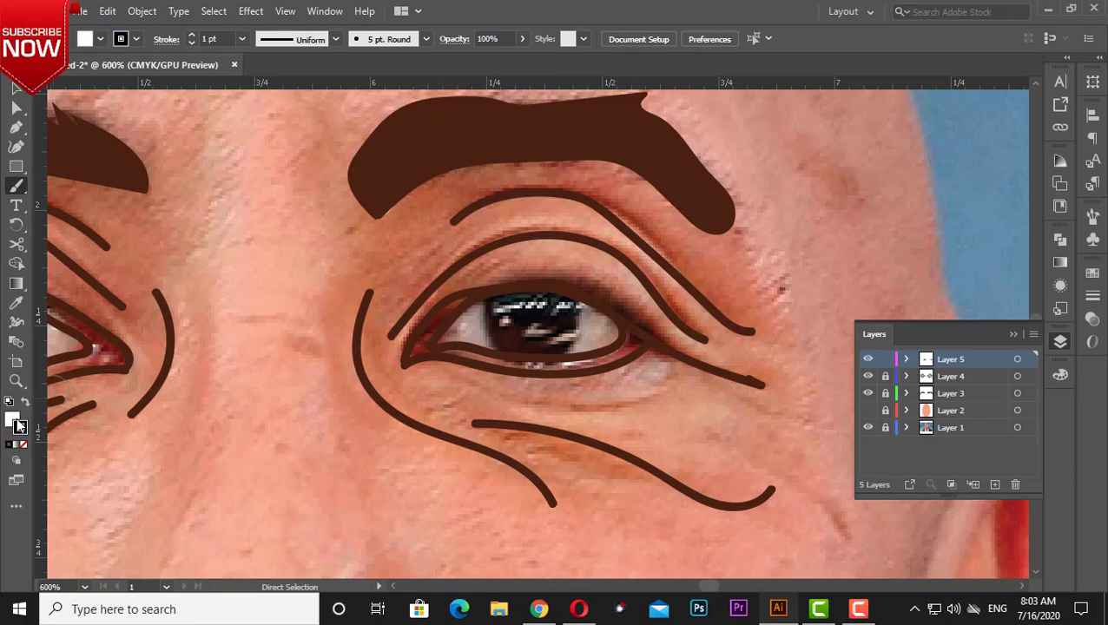
pyautogui.click(14, 87)
pyautogui.click(526, 323)
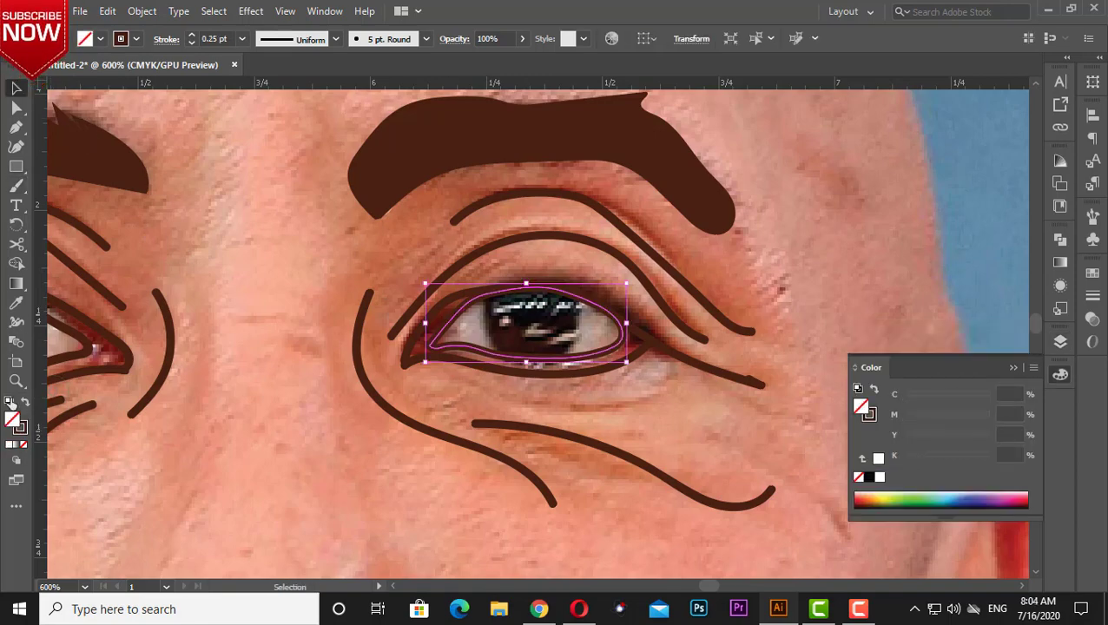
pyautogui.hscroll(-5, 93, 410)
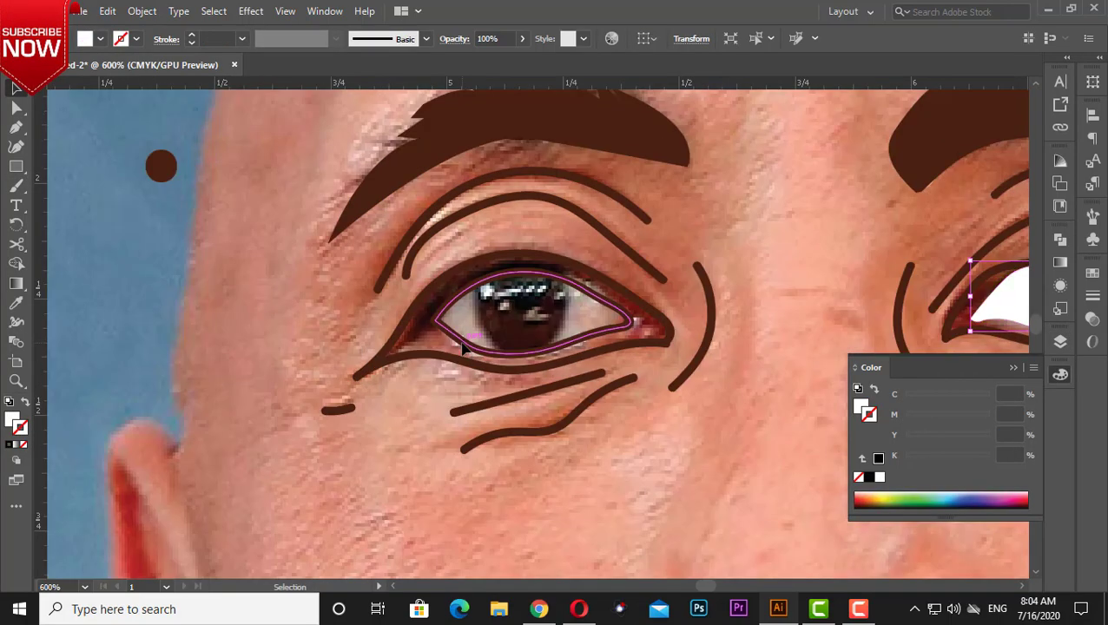
pyautogui.click(534, 271)
pyautogui.hscroll(4, 690, 289)
pyautogui.press('i')
pyautogui.click(690, 289)
pyautogui.hscroll(-3, 690, 289)
pyautogui.press('v')
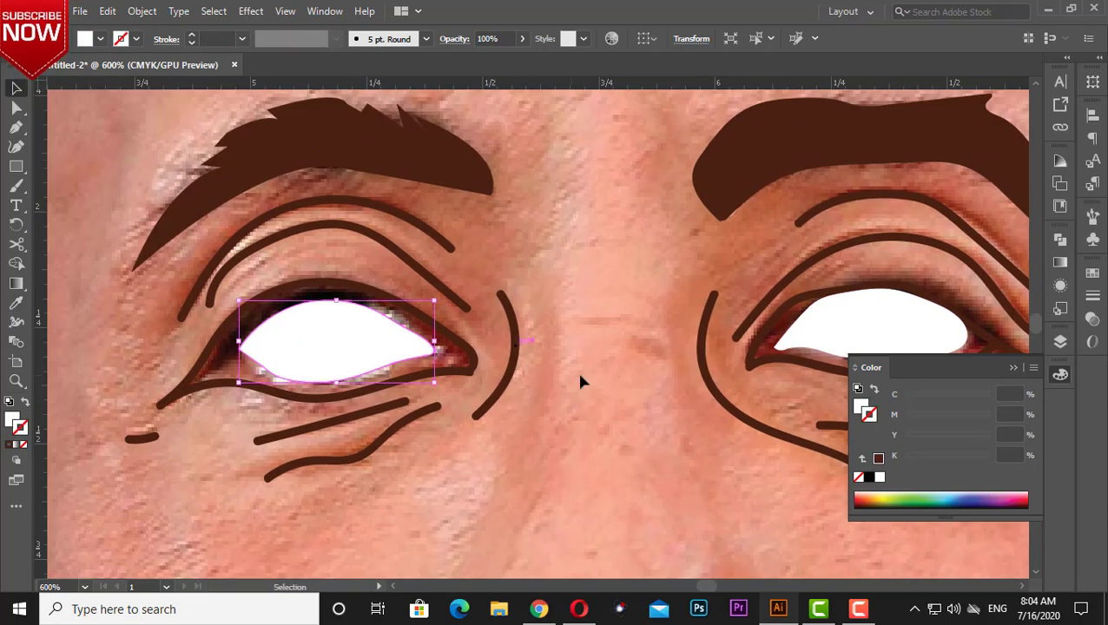
pyautogui.click(631, 259)
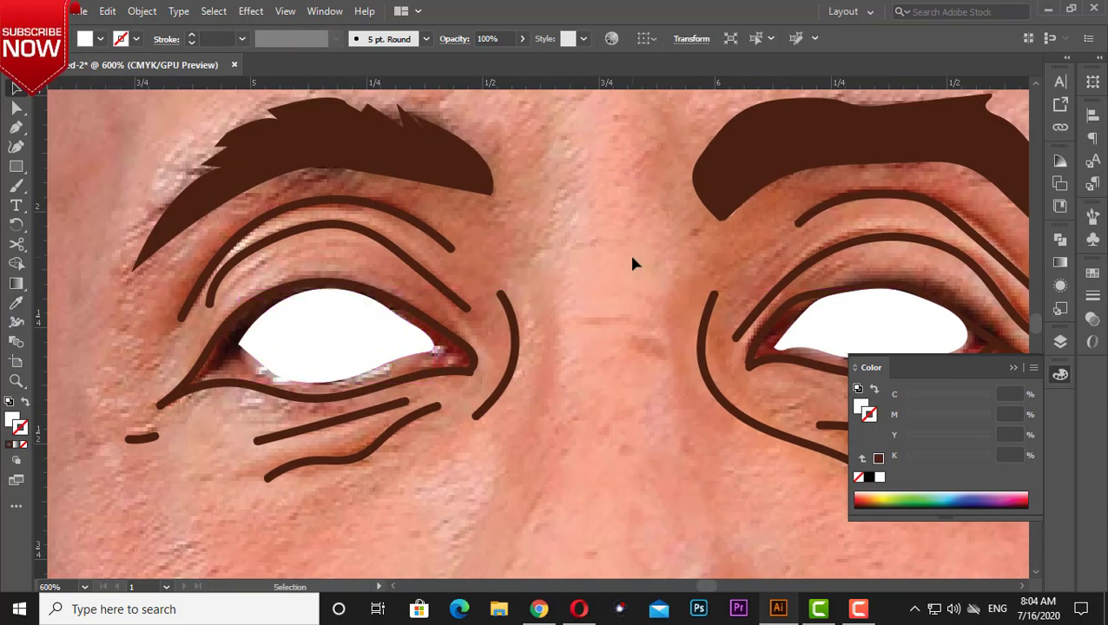
# Step: Add a new layer and set the Paintbrush to 2 pt with default black colour
pyautogui.click(1061, 342)
pyautogui.click(995, 484)
pyautogui.hscroll(1, 443, 388)
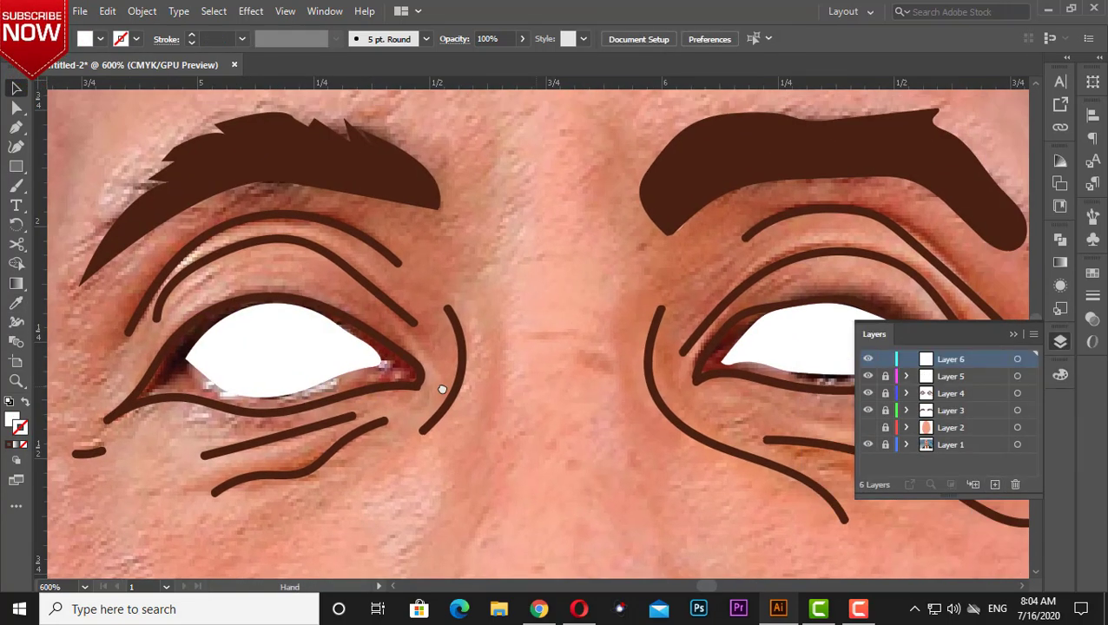
pyautogui.hscroll(4, 443, 389)
pyautogui.click(16, 126)
pyautogui.click(17, 186)
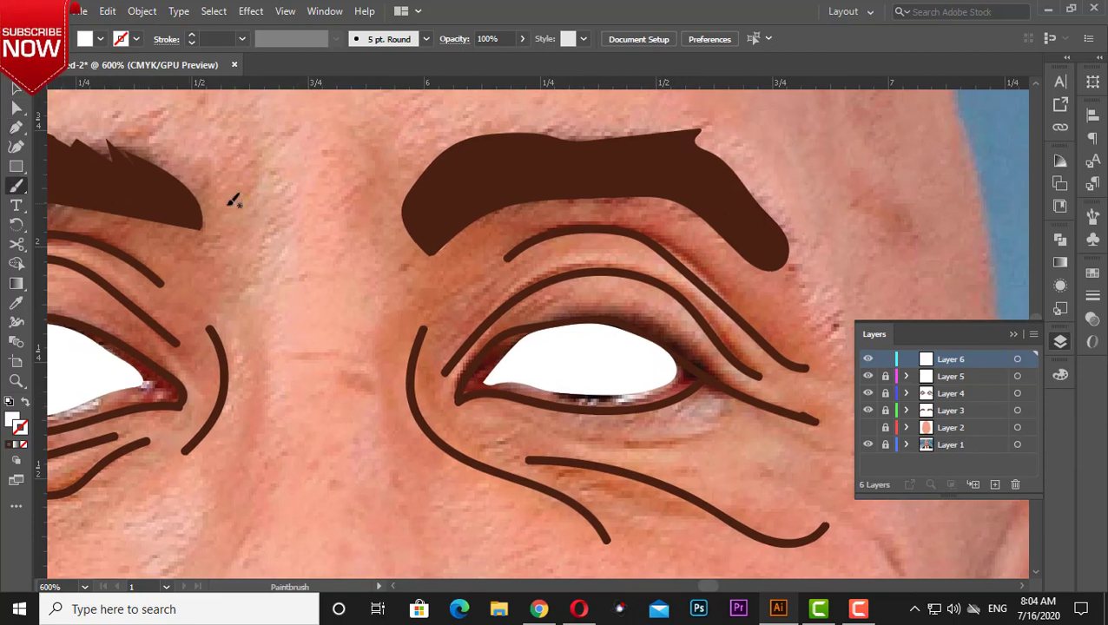
pyautogui.click(236, 206)
pyautogui.click(191, 35)
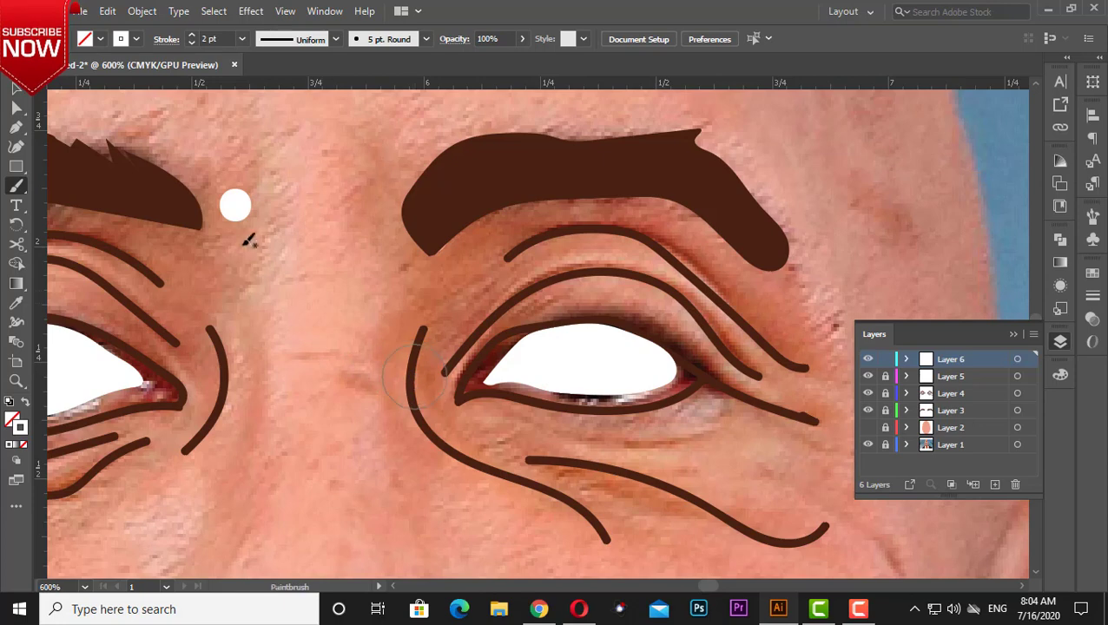
pyautogui.press('d')
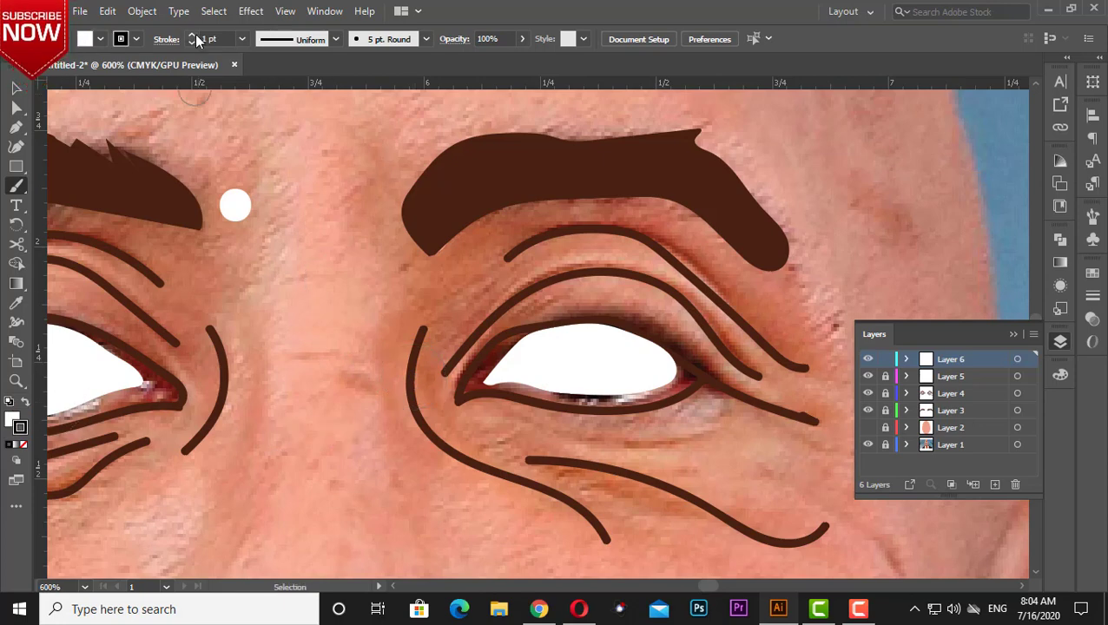
# Step: Paint round black pupils in both eyes and delete the stray test dots
pyautogui.click(315, 296)
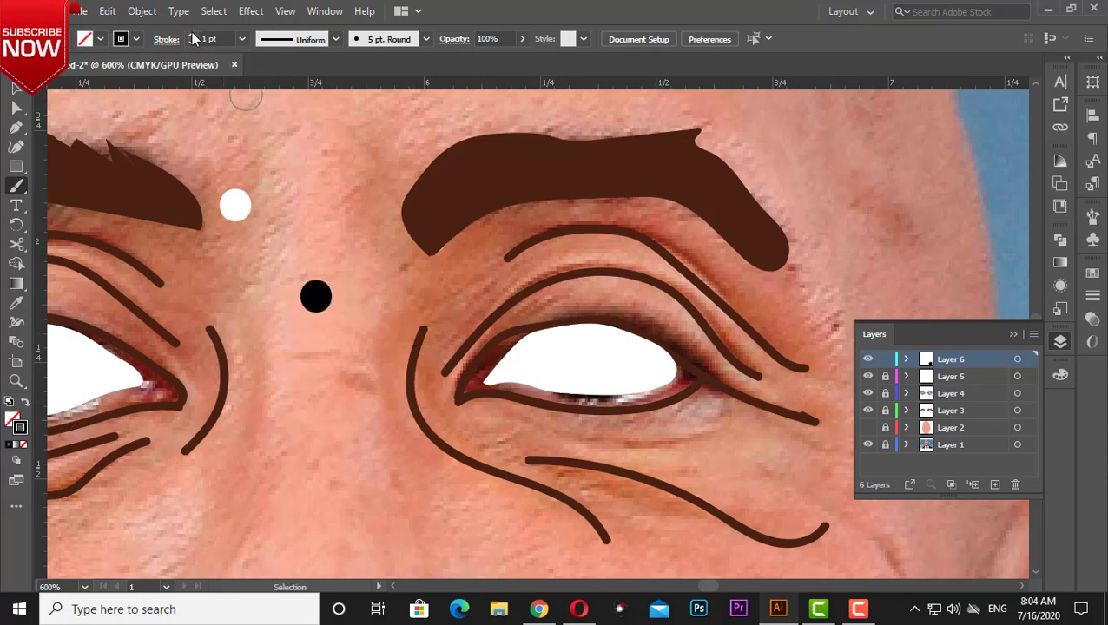
pyautogui.click(192, 36)
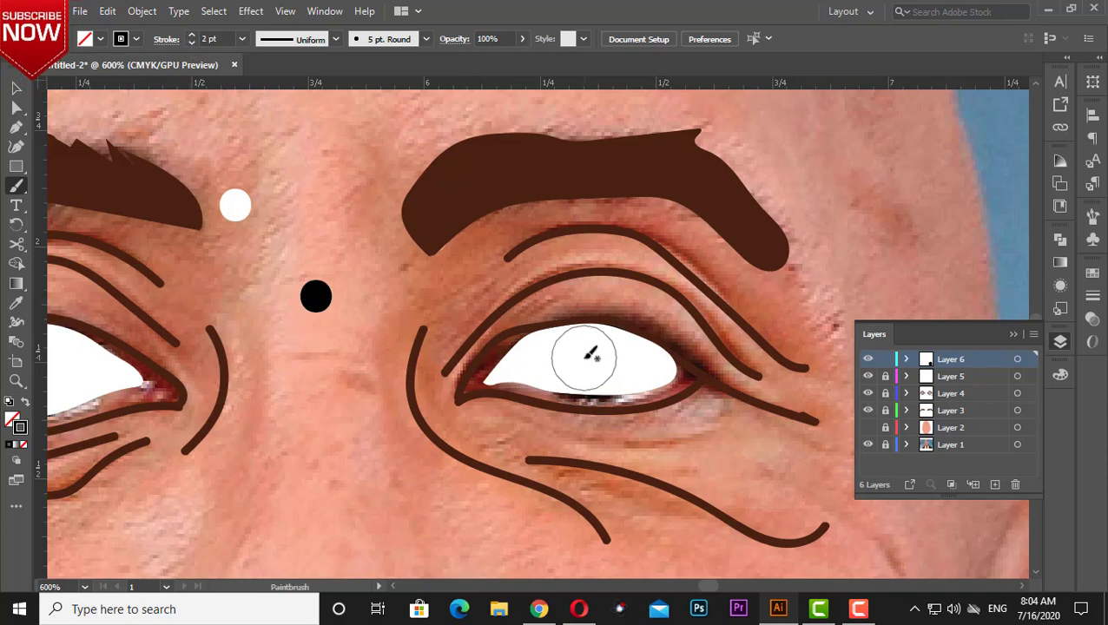
pyautogui.click(584, 358)
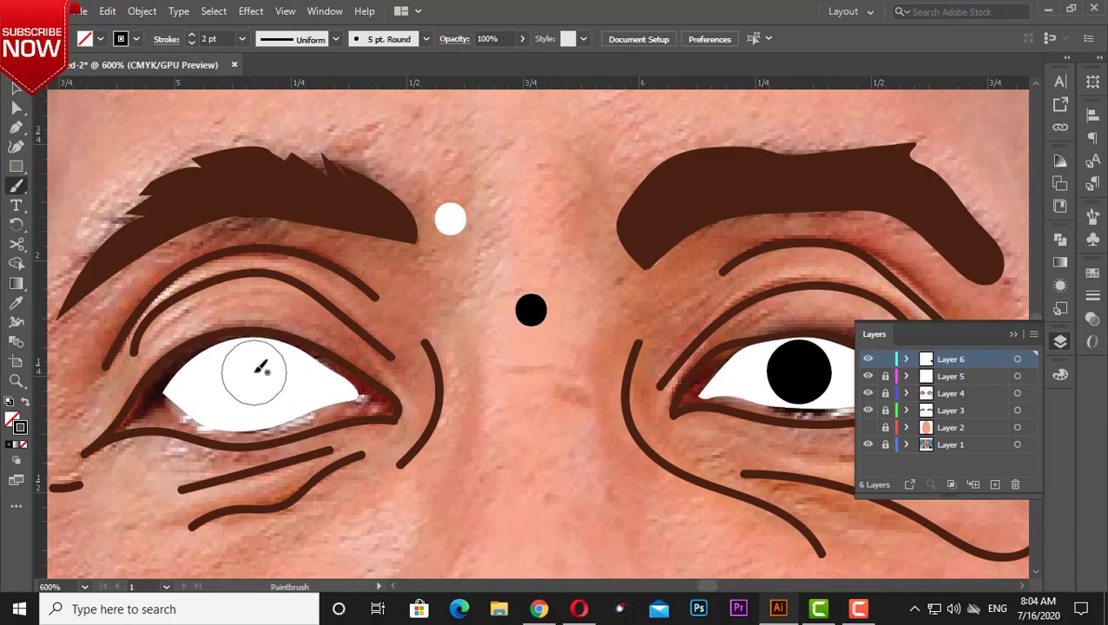
pyautogui.click(252, 376)
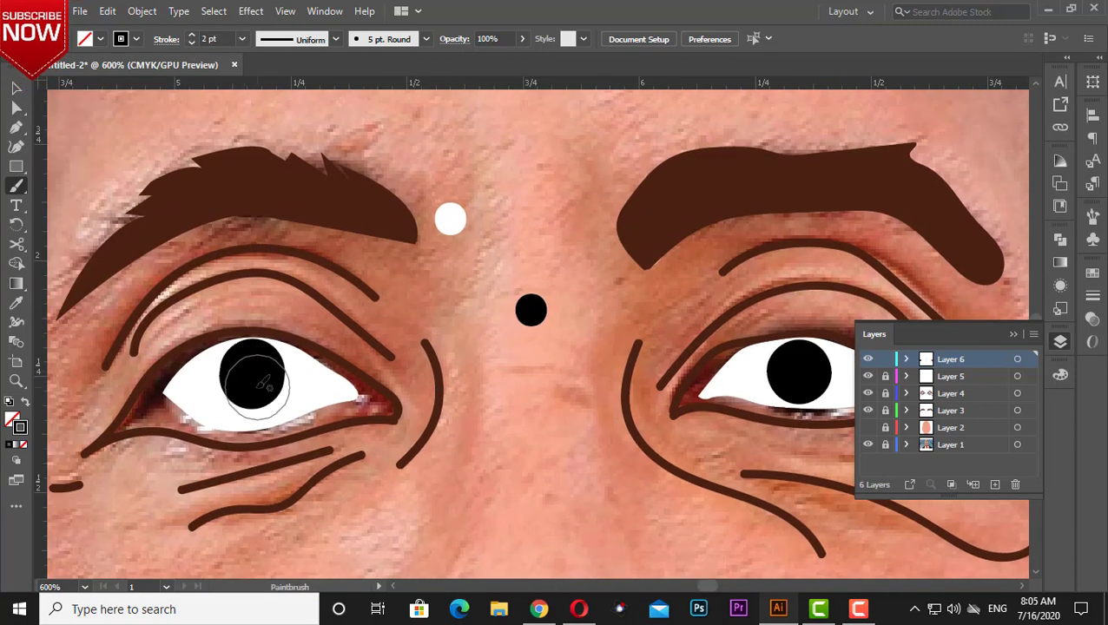
pyautogui.press('v')
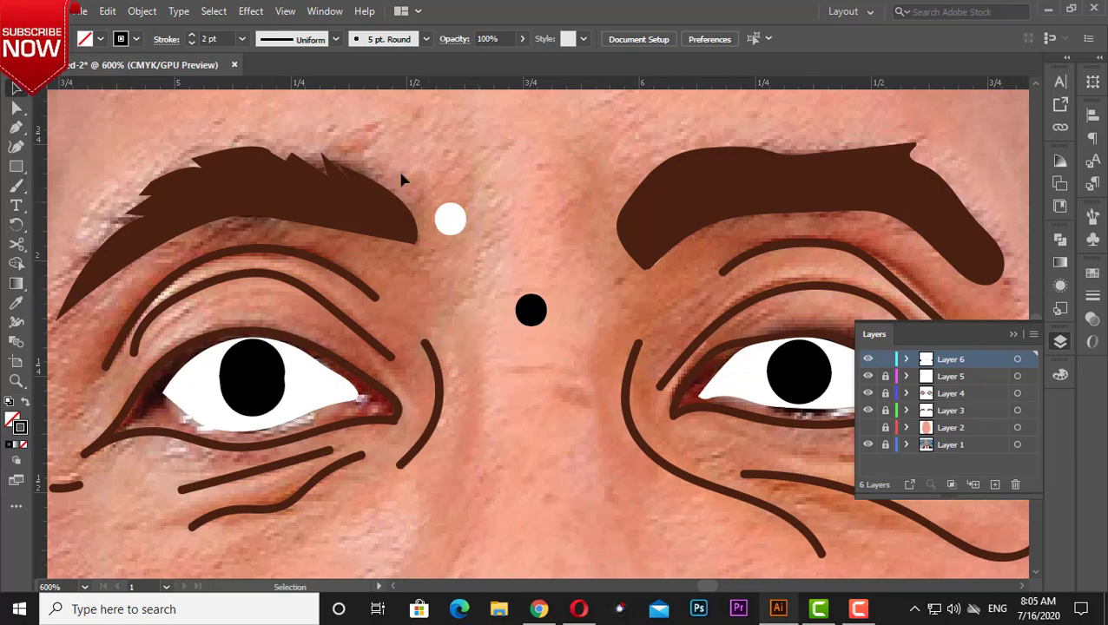
pyautogui.press('Delete')
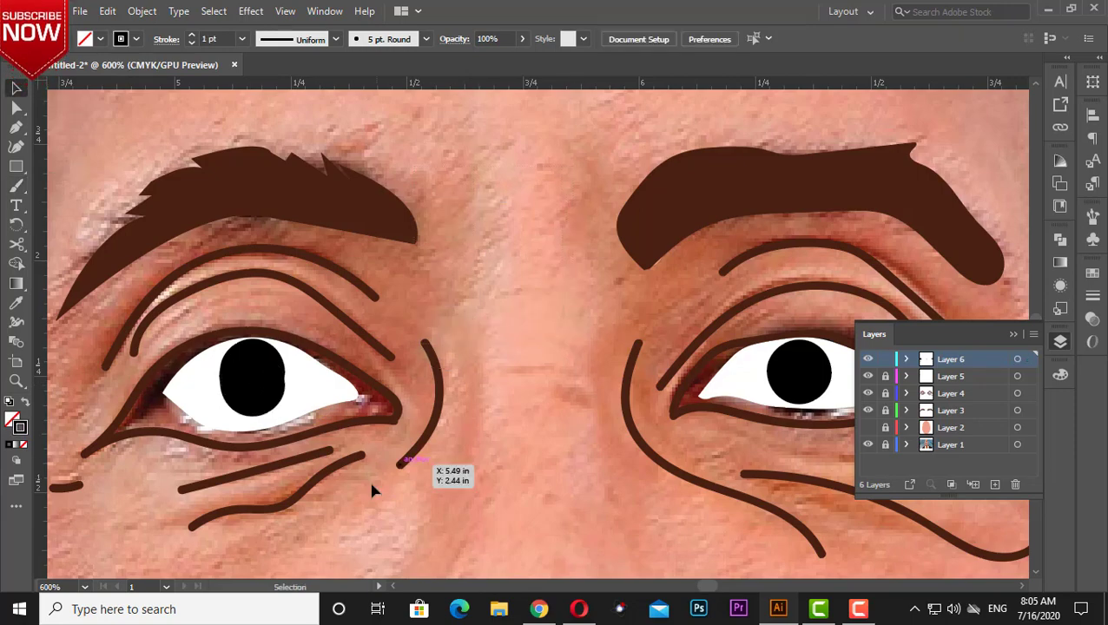
# Step: Delete the stray brown dot beside the face
pyautogui.moveTo(333, 489); pyautogui.dragTo(560, 470)
pyautogui.moveTo(160, 153); pyautogui.dragTo(339, 223)
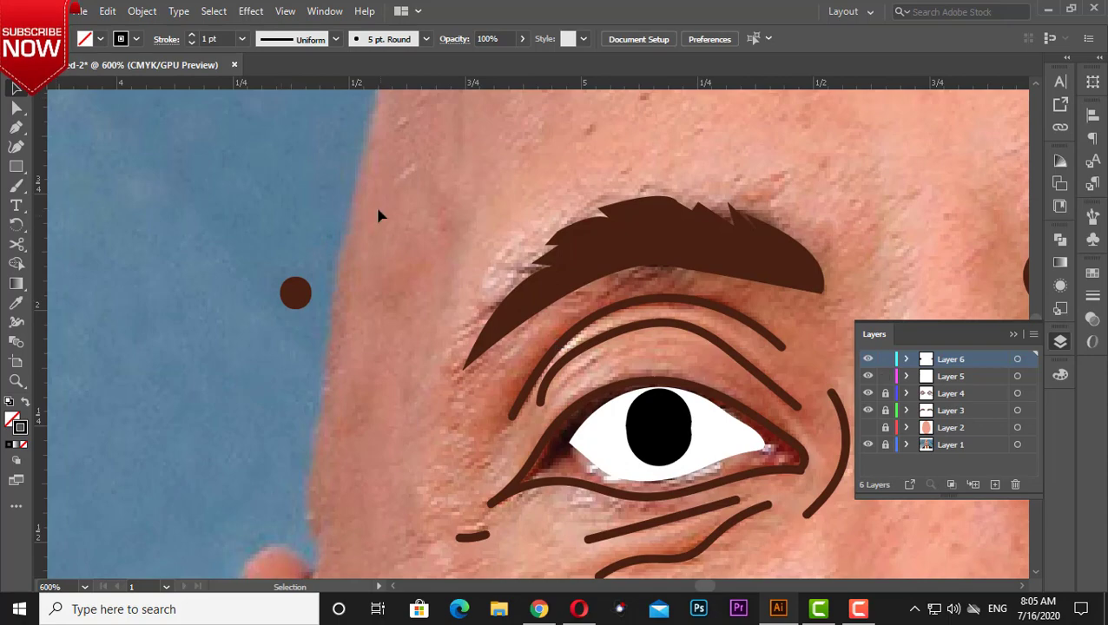
pyautogui.click(295, 293)
pyautogui.press('Delete')
# Step: Add a new layer for the nose and set the Paintbrush stroke to 0.25 pt
pyautogui.click(996, 483)
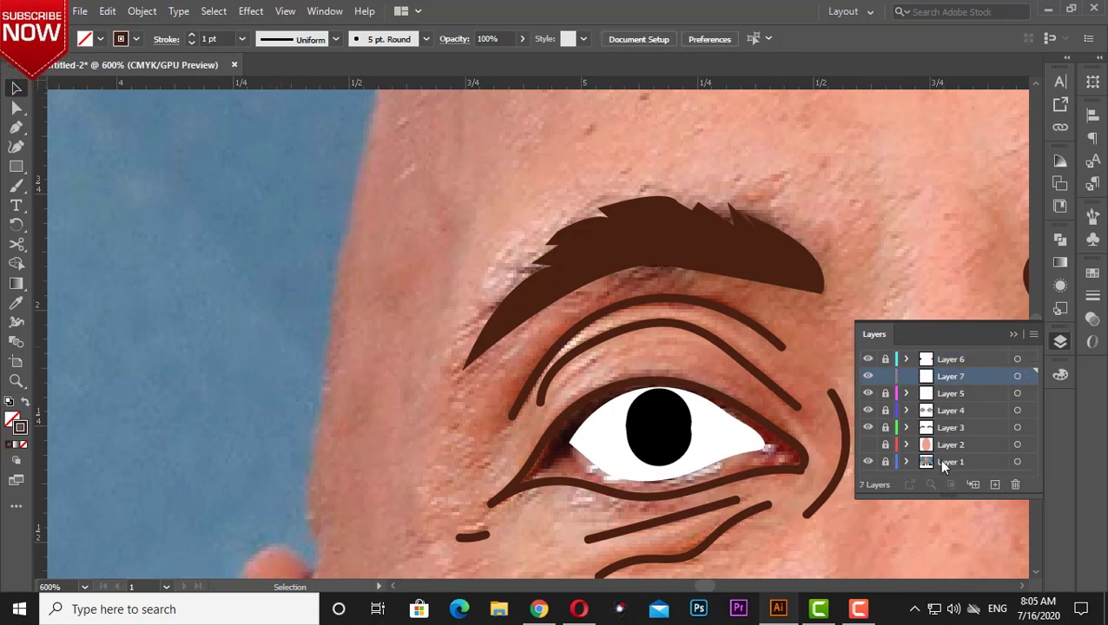
pyautogui.scroll(-5, 660, 363)
pyautogui.moveTo(583, 391); pyautogui.dragTo(439, 423)
pyautogui.scroll(3, 438, 423)
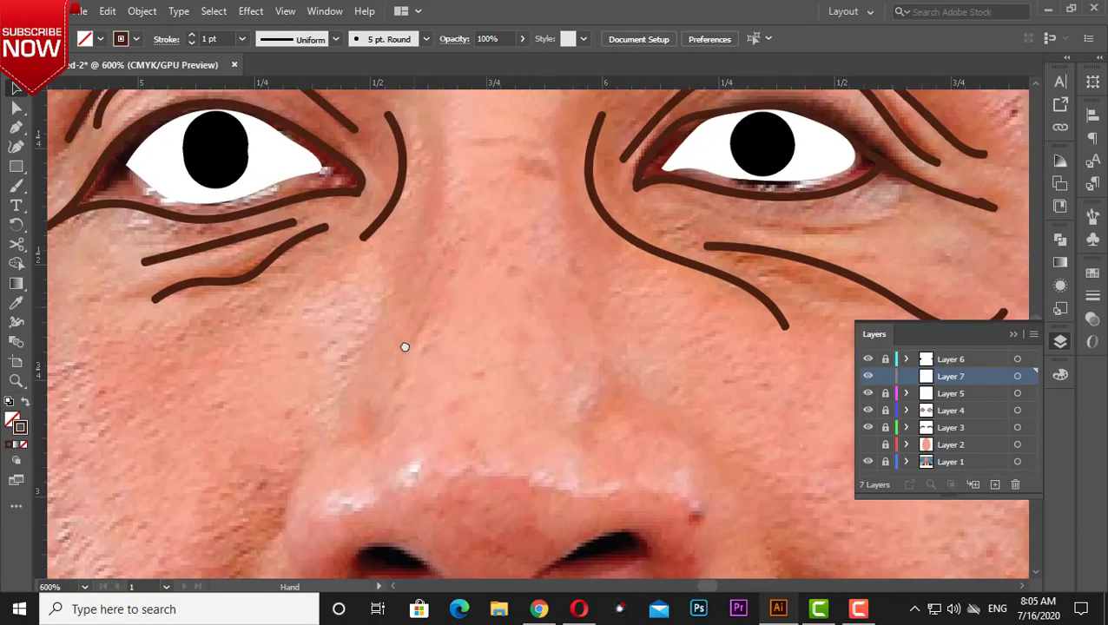
pyautogui.scroll(1, 405, 343)
pyautogui.press('b')
pyautogui.scroll(-2, 586, 445)
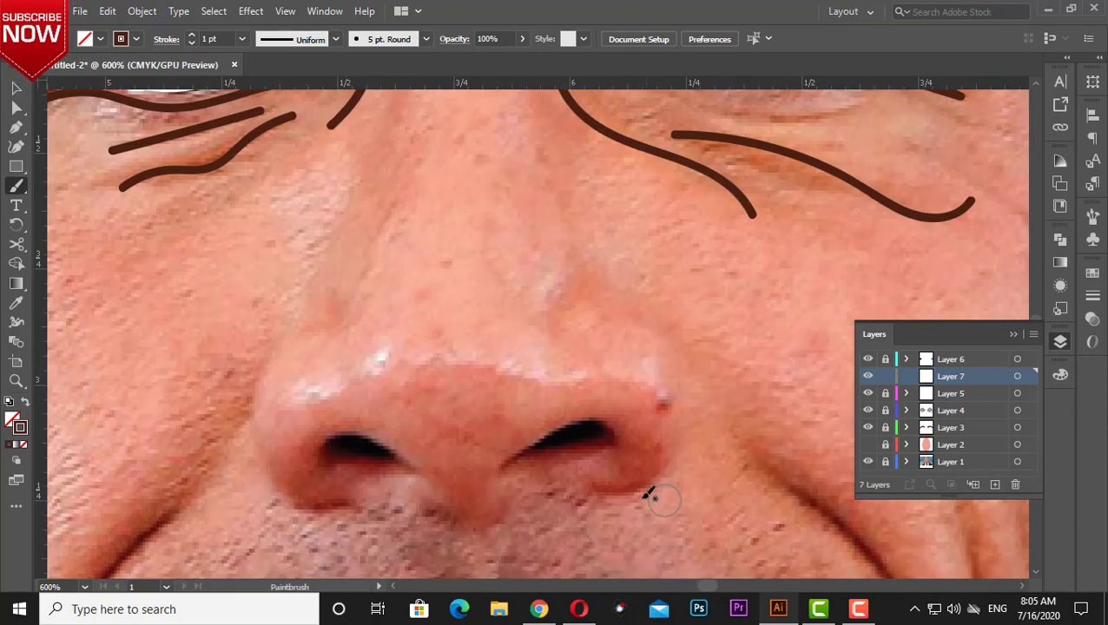
pyautogui.click(191, 42)
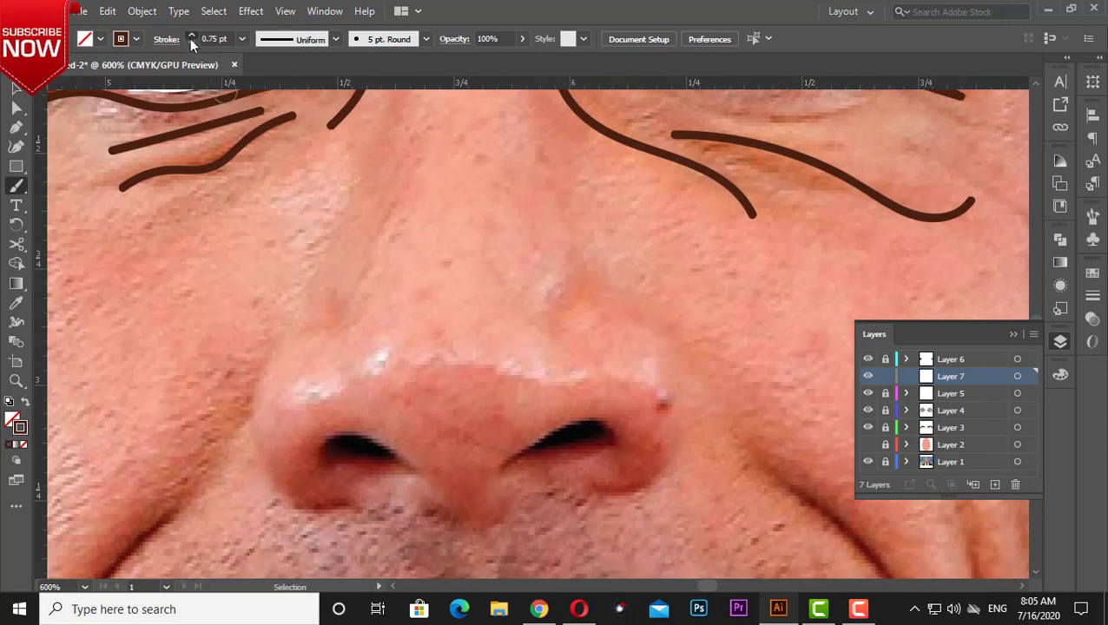
pyautogui.click(191, 43)
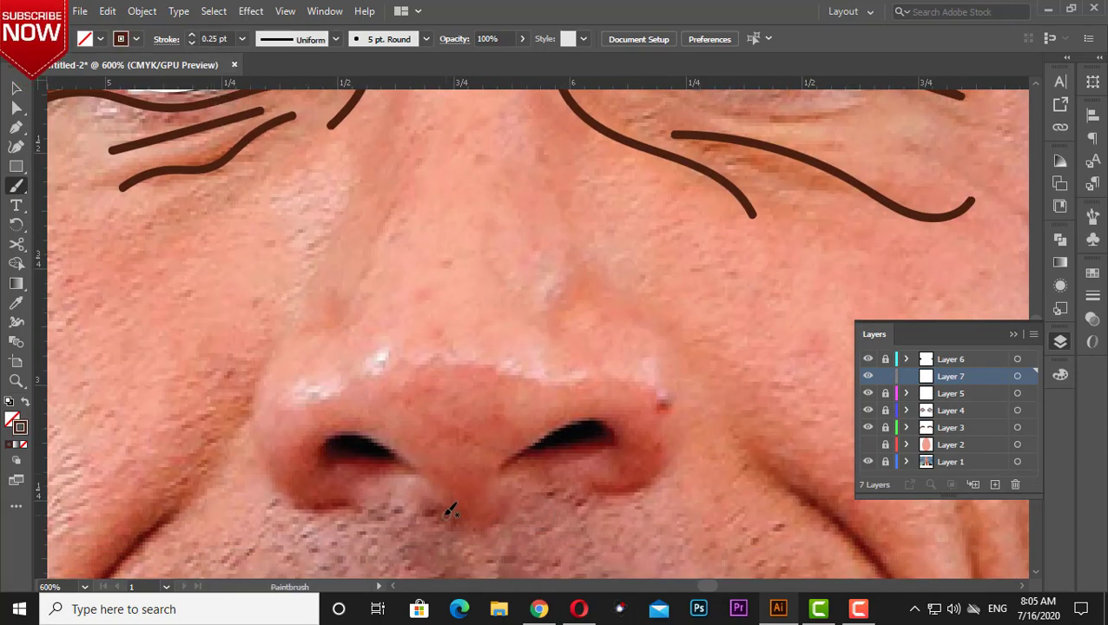
# Step: Trace the nose base and both nostril sides with thin brown brush strokes
pyautogui.moveTo(524, 492); pyautogui.dragTo(618, 490)
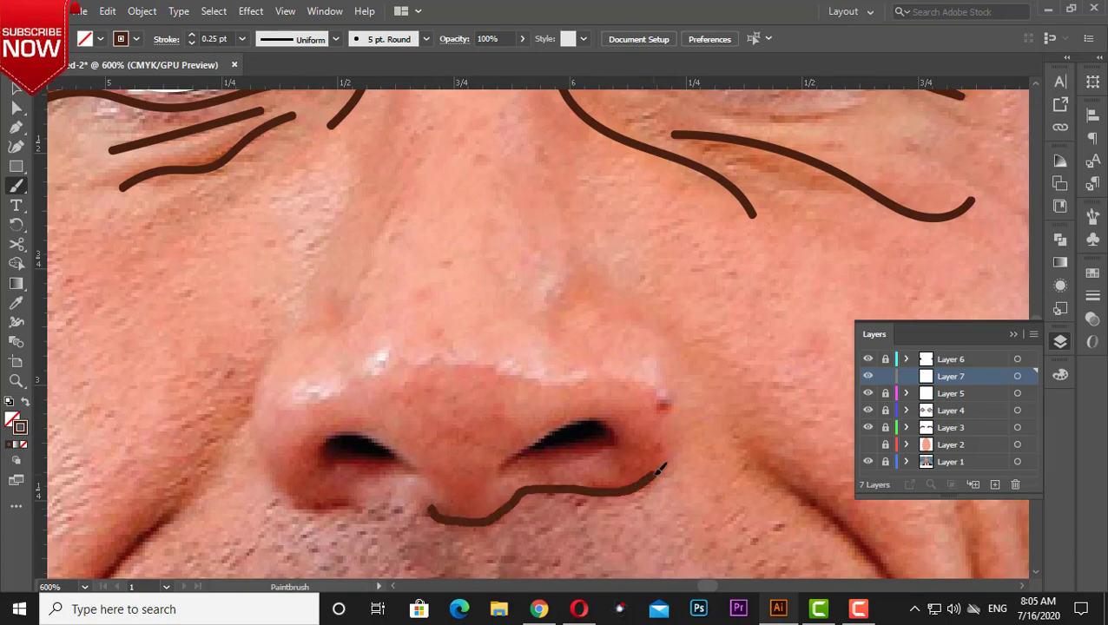
pyautogui.moveTo(677, 439)
pyautogui.mouseDown()
pyautogui.moveTo(660, 362)
pyautogui.moveTo(632, 324)
pyautogui.mouseUp()
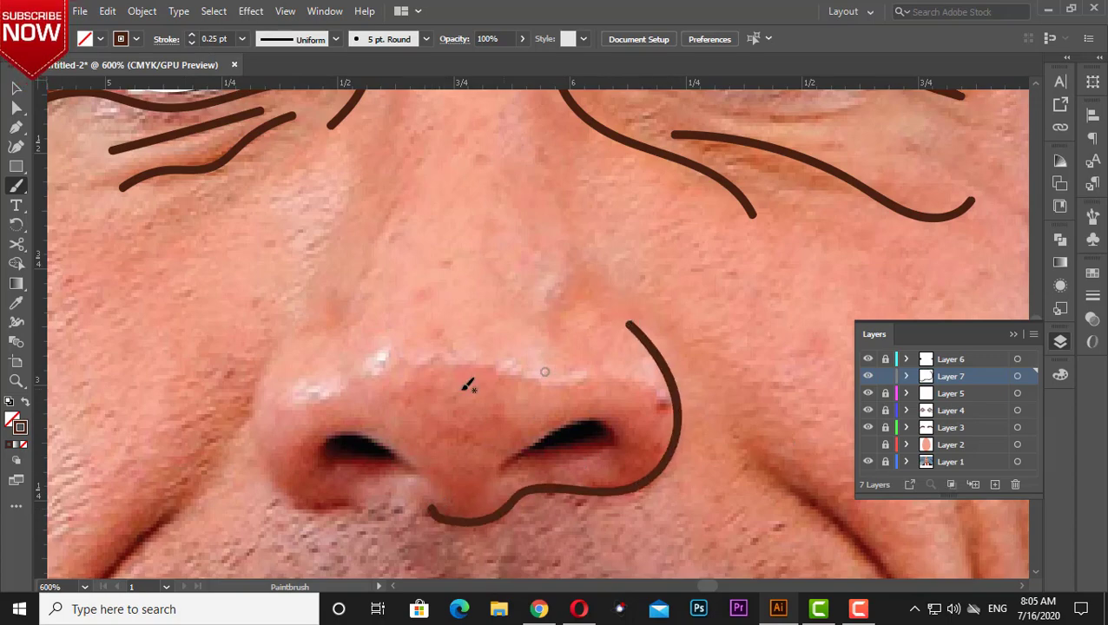
pyautogui.moveTo(468, 387)
pyautogui.mouseDown()
pyautogui.moveTo(693, 396)
pyautogui.moveTo(451, 280)
pyautogui.moveTo(396, 378)
pyautogui.moveTo(440, 442)
pyautogui.mouseUp()
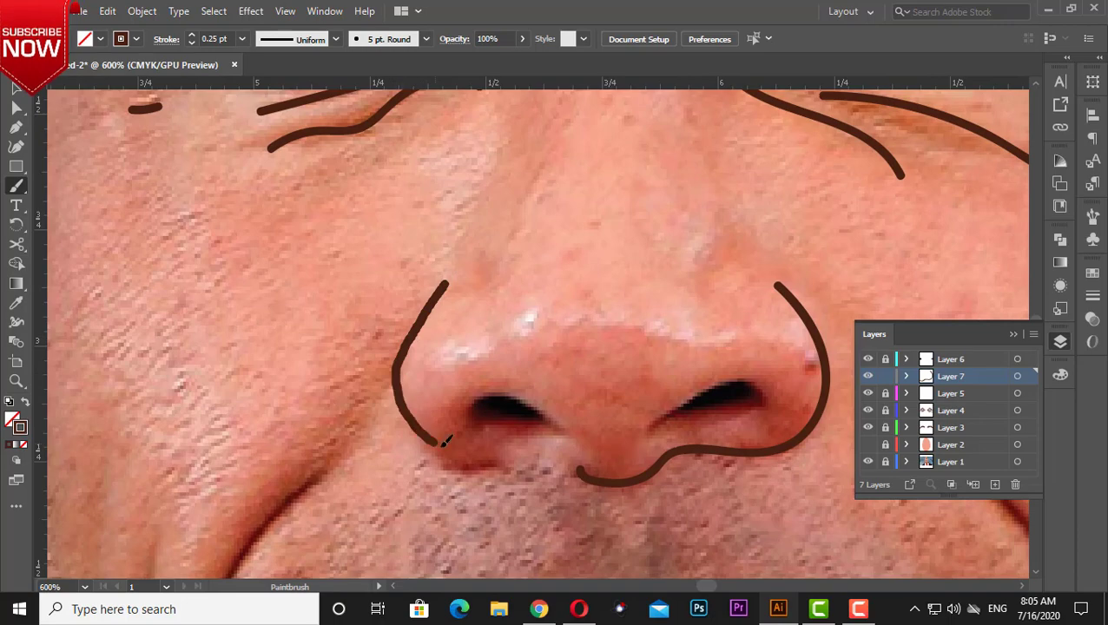
pyautogui.scroll(-5, 639, 396)
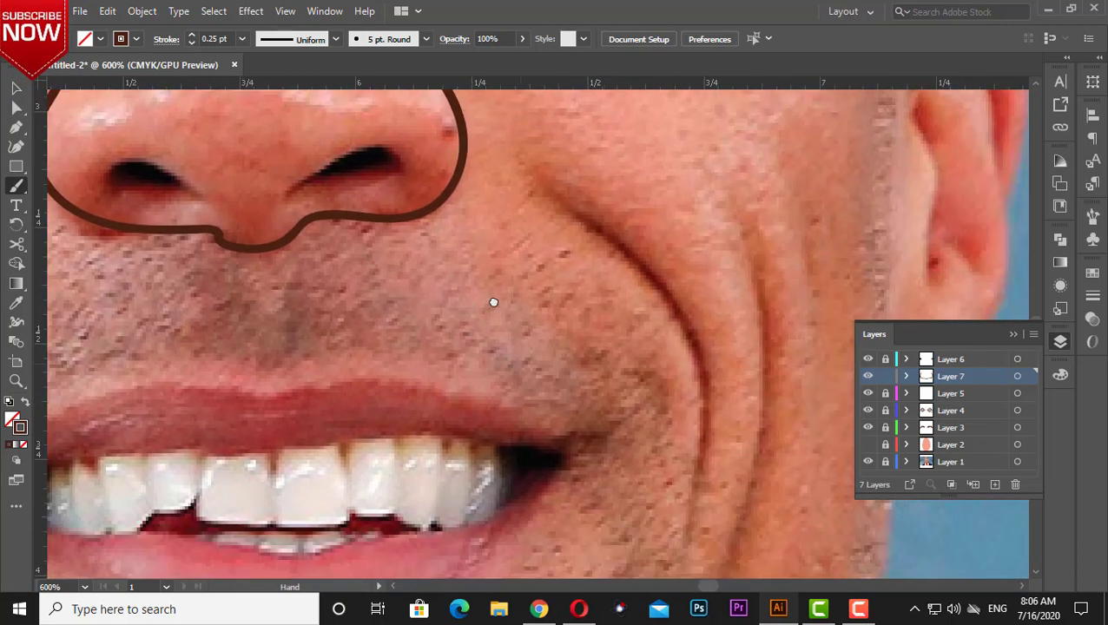
pyautogui.scroll(4, 495, 301)
# Step: Select both nostrils, reset their fill and stroke, and fill the left nostril solid black
pyautogui.scroll(3, 616, 460)
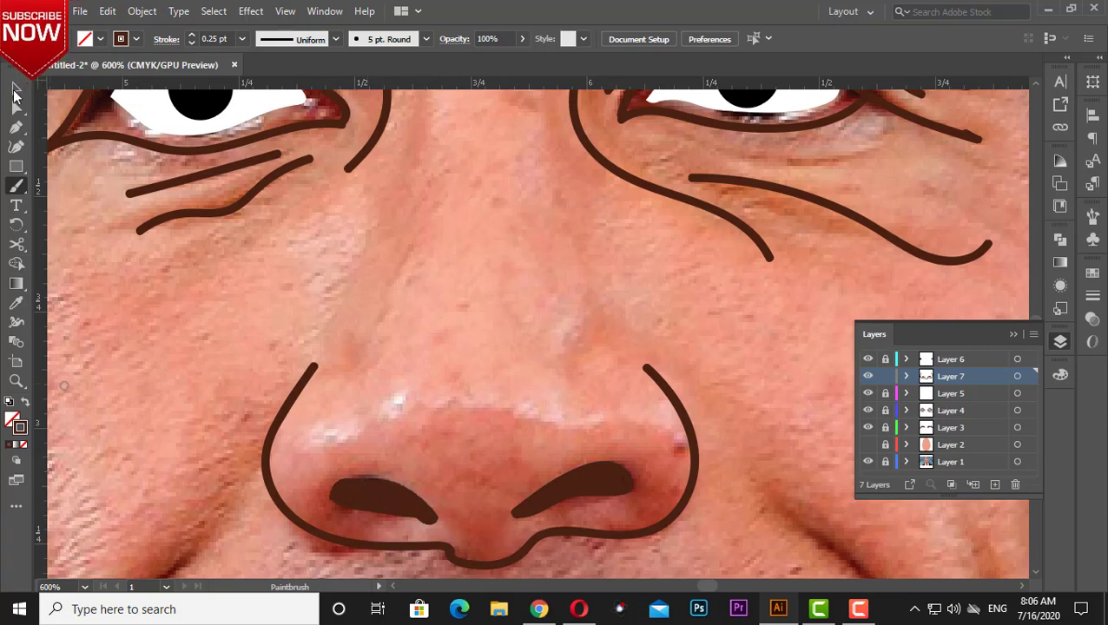
pyautogui.click(16, 89)
pyautogui.click(382, 499)
pyautogui.keyDown('shift'); pyautogui.click(600, 479); pyautogui.keyUp('shift')
pyautogui.click(10, 402)
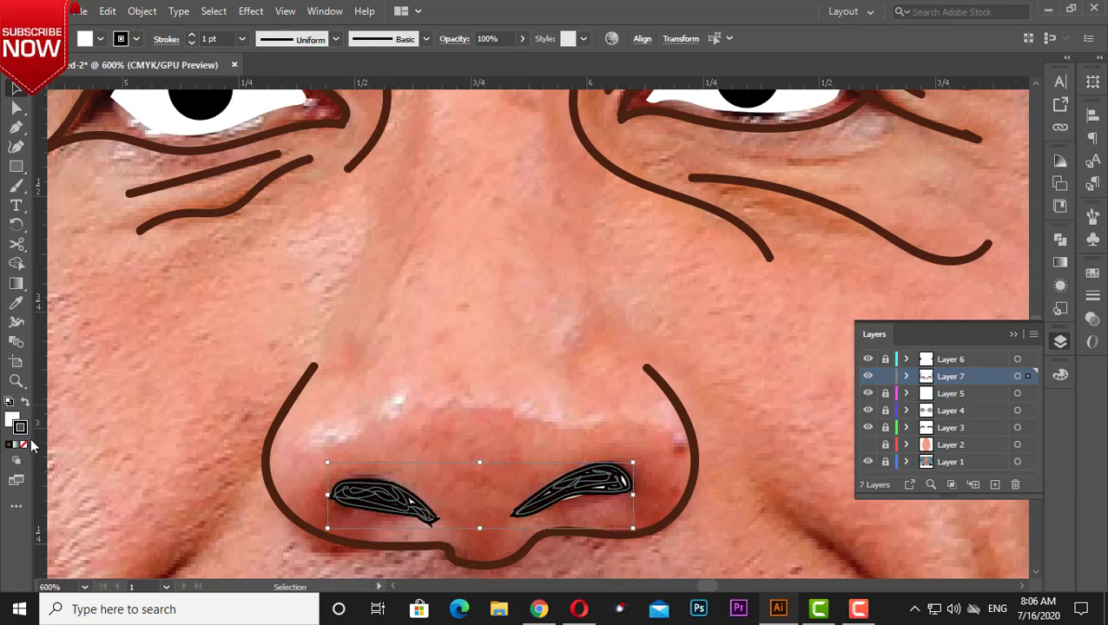
pyautogui.click(24, 444)
pyautogui.click(202, 337)
pyautogui.click(431, 512)
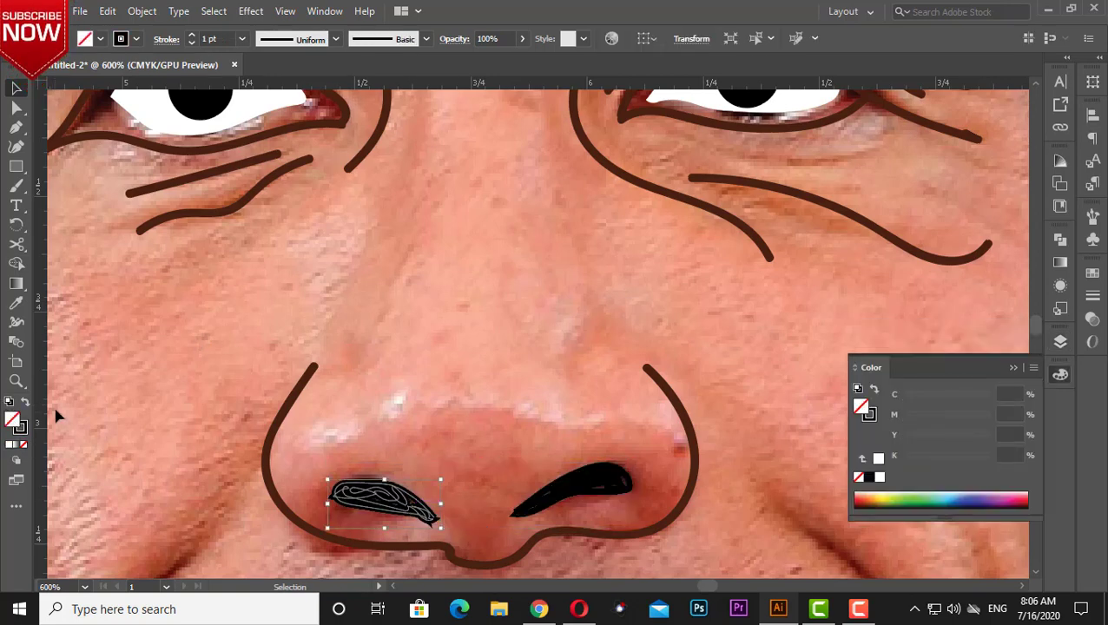
pyautogui.click(25, 402)
pyautogui.click(434, 453)
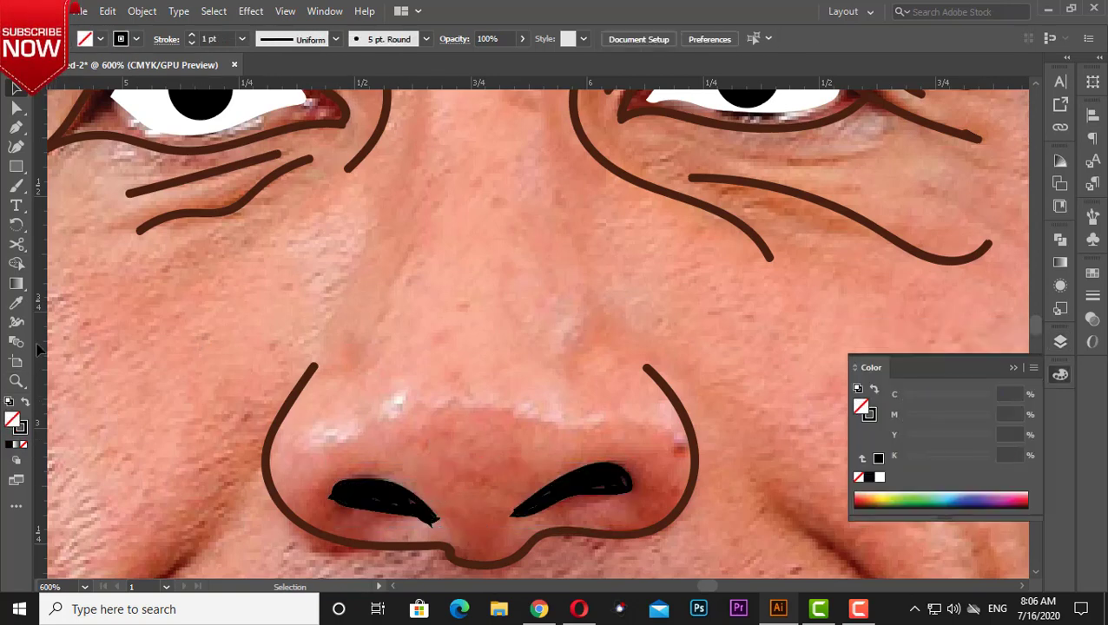
# Step: Try eyedropper-sampling a colour onto both nostrils, undo the skin fill, and deselect them
pyautogui.click(16, 302)
pyautogui.press('v')
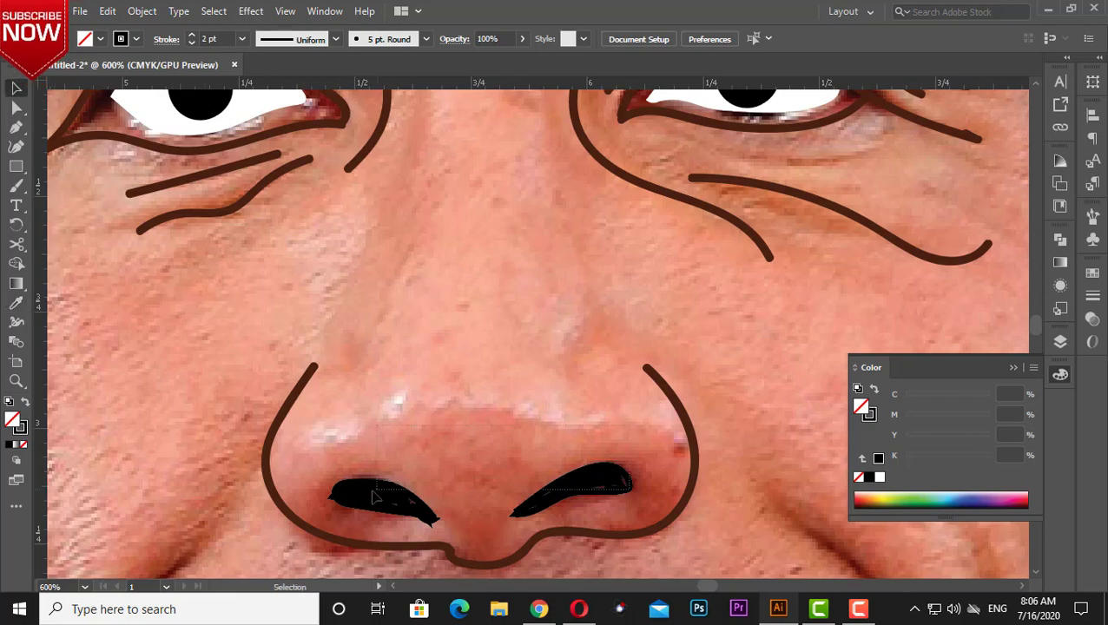
pyautogui.click(373, 496)
pyautogui.press('i')
pyautogui.click(436, 302)
pyautogui.hotkey('ctrl', 'z')
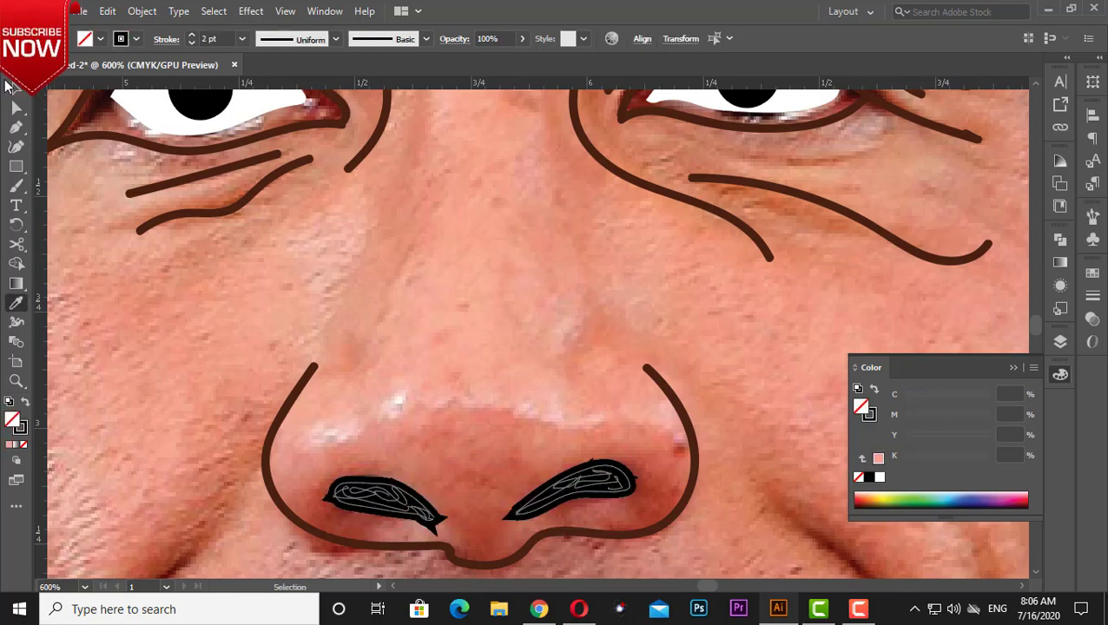
pyautogui.click(7, 85)
pyautogui.click(550, 378)
pyautogui.scroll(-3, 770, 399)
pyautogui.hscroll(5, 712, 527)
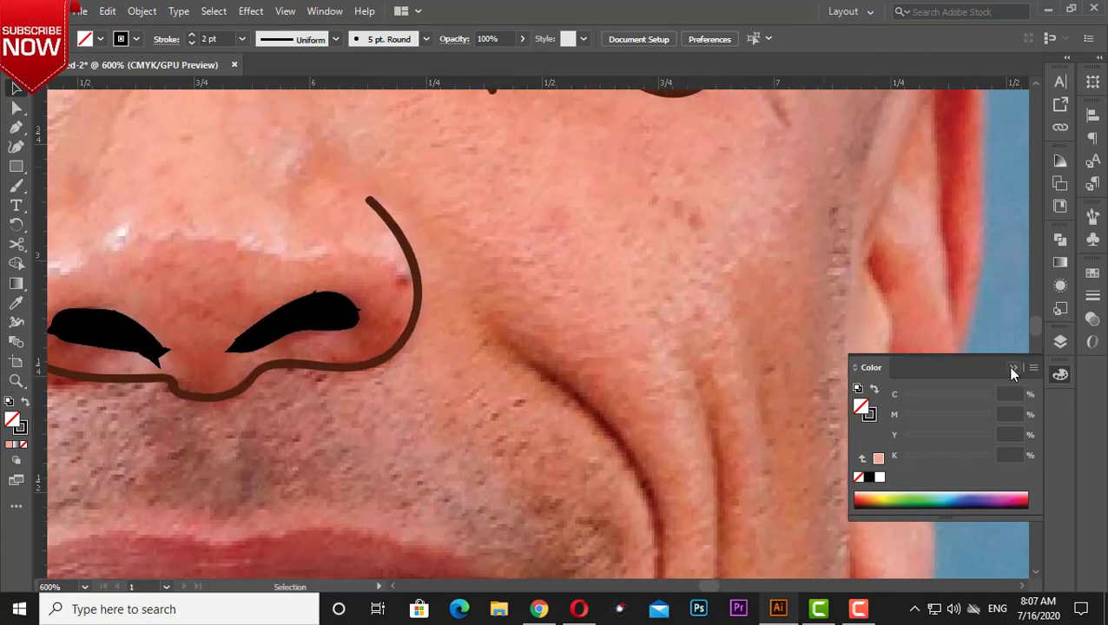
# Step: Close the colour settings, add a new layer and zoom out to the whole face
pyautogui.click(1012, 368)
pyautogui.press('F7')
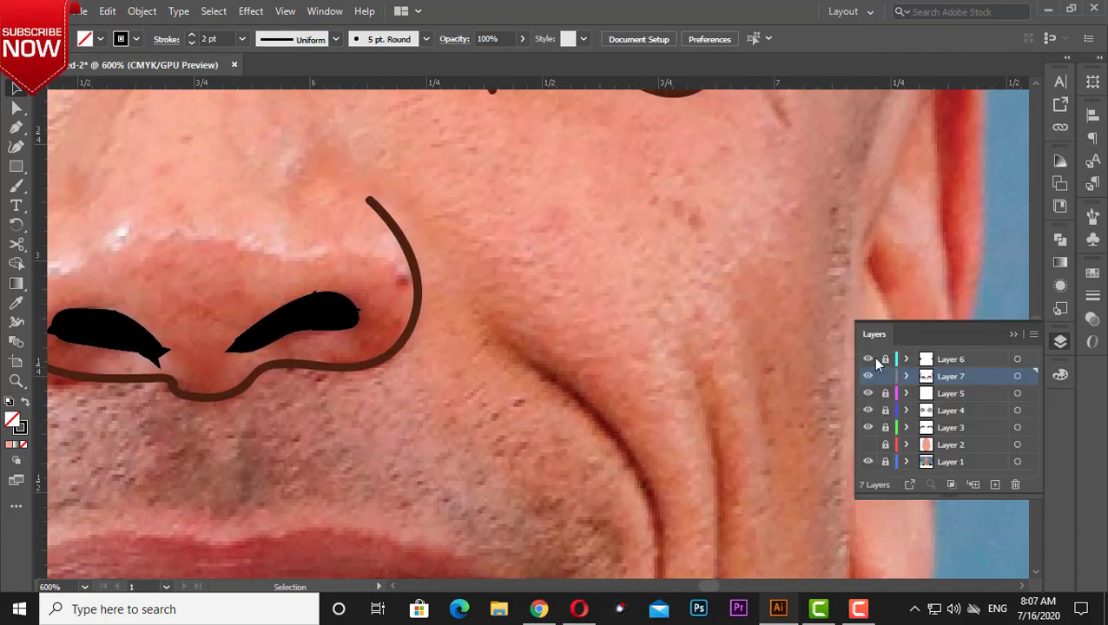
pyautogui.click(995, 483)
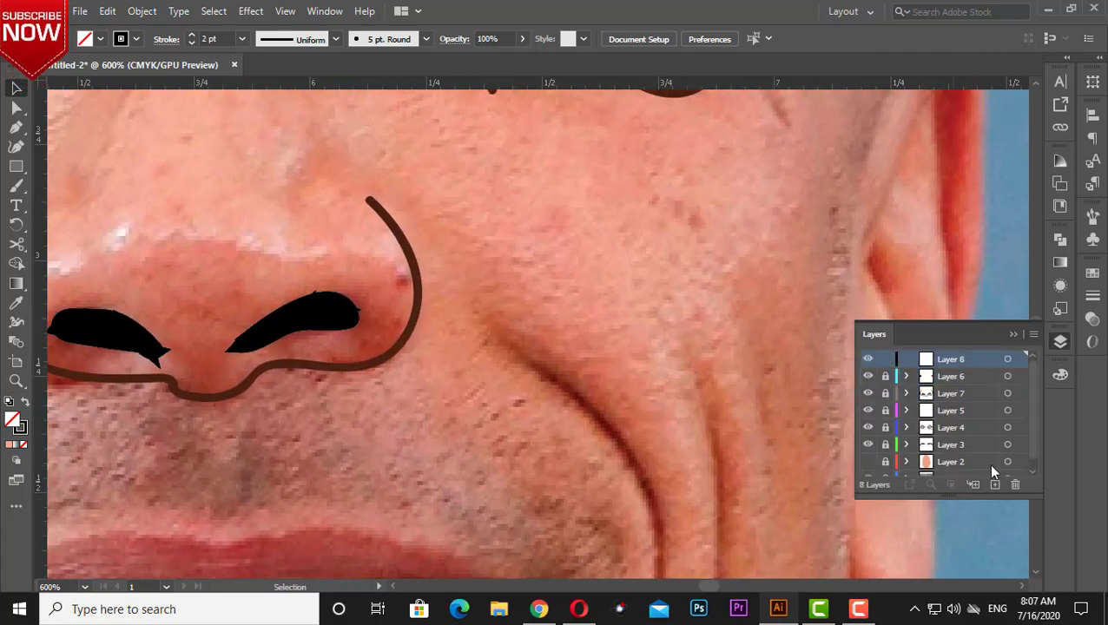
pyautogui.hotkey('ctrl', '-')
pyautogui.hotkey('ctrl', '-')
pyautogui.hotkey('ctrl', '-')
pyautogui.hotkey('ctrl', '-')
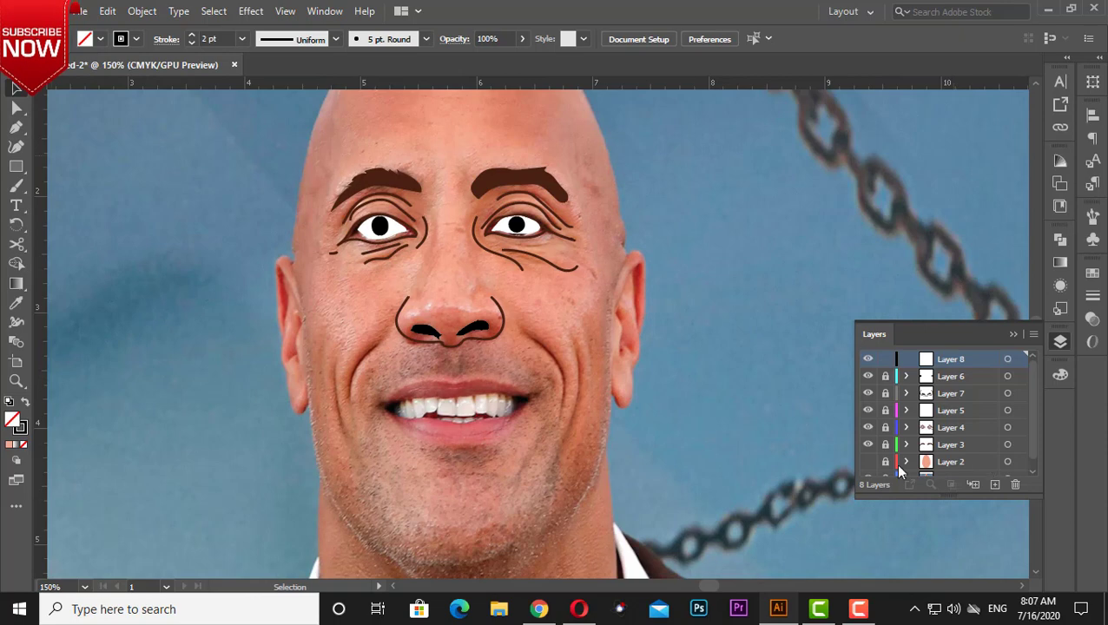
pyautogui.click(868, 462)
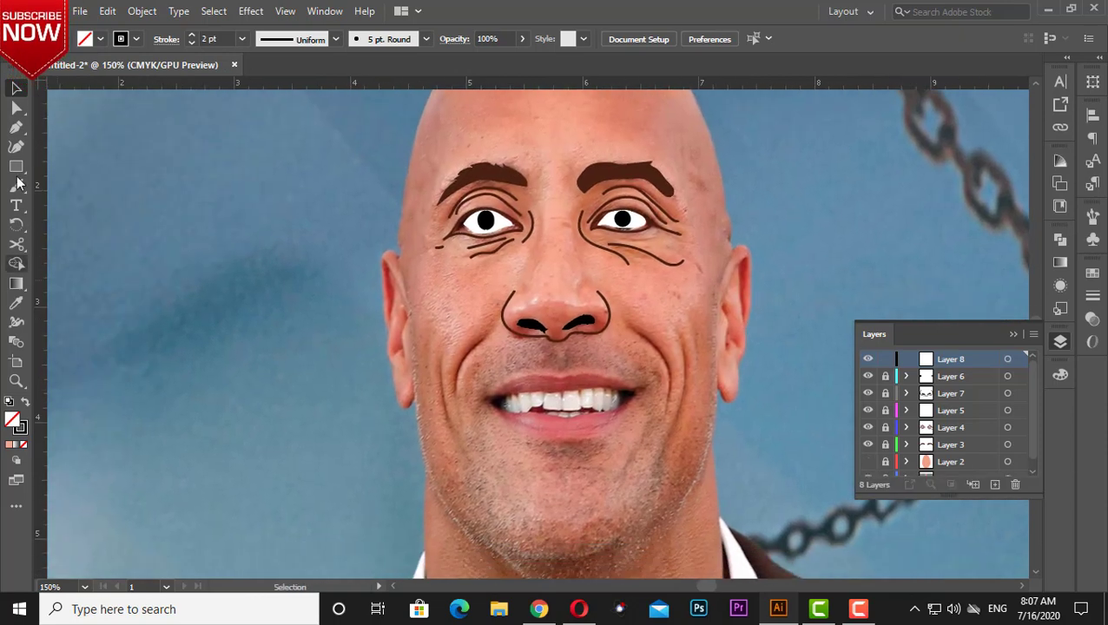
# Step: Fill the upper lip with the dark lip red sampled from the photo
pyautogui.click(16, 185)
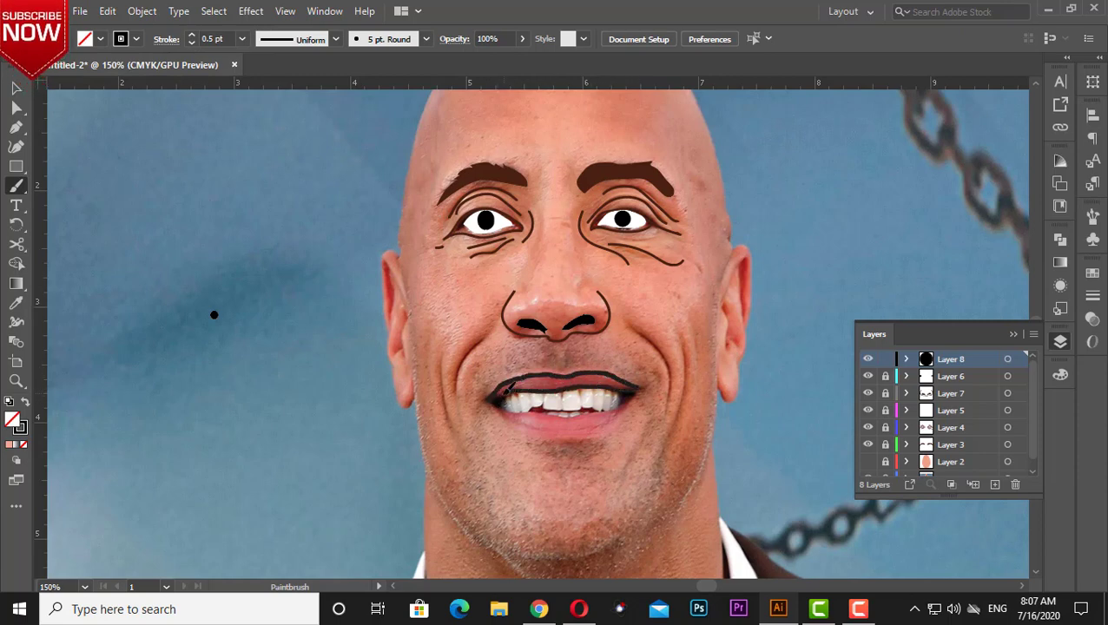
pyautogui.press('i')
pyautogui.click(579, 421)
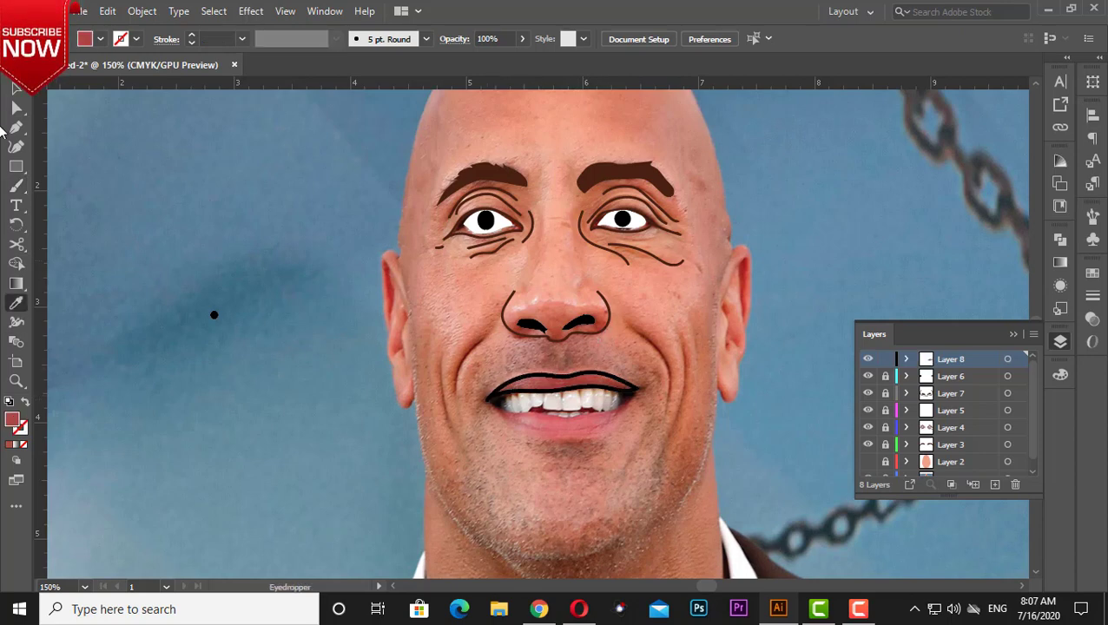
pyautogui.press('v')
pyautogui.click(576, 398)
pyautogui.press('i')
pyautogui.click(604, 372)
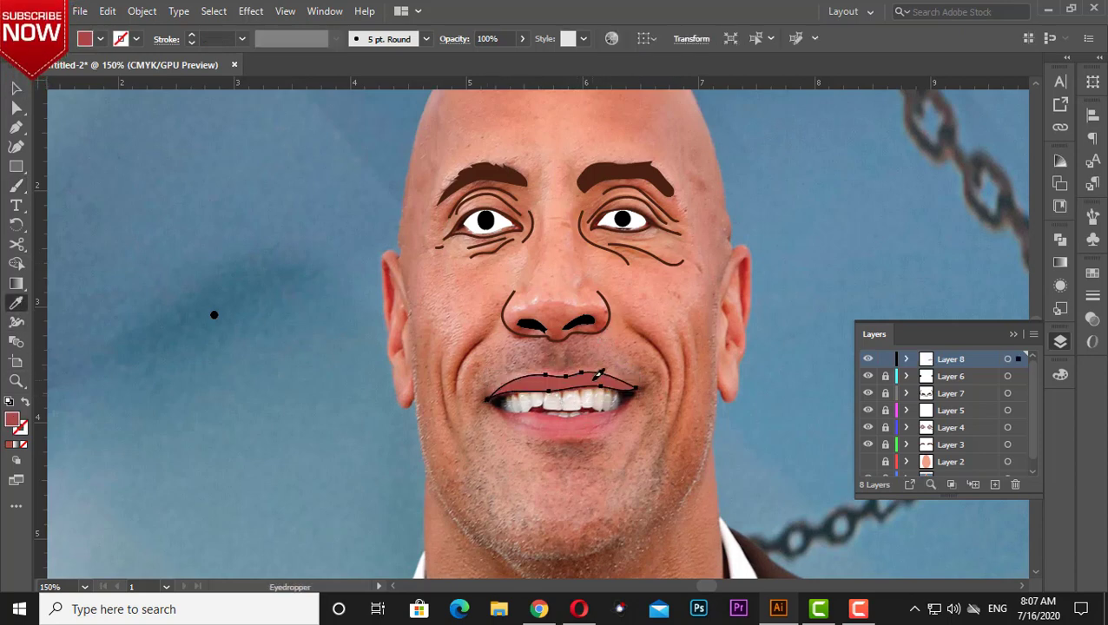
pyautogui.press('v')
pyautogui.click(244, 369)
# Step: Swap fill and stroke, adjust the lower-lip path anchors, and delete the stray brush dots
pyautogui.click(16, 186)
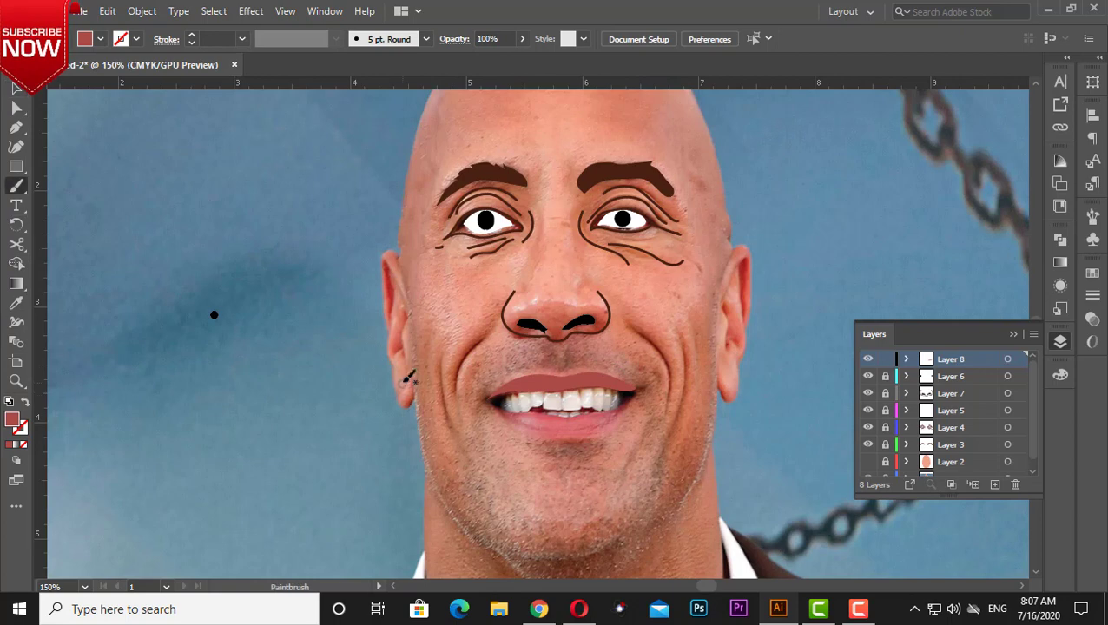
pyautogui.hotkey('shift', 'x')
pyautogui.click(297, 310)
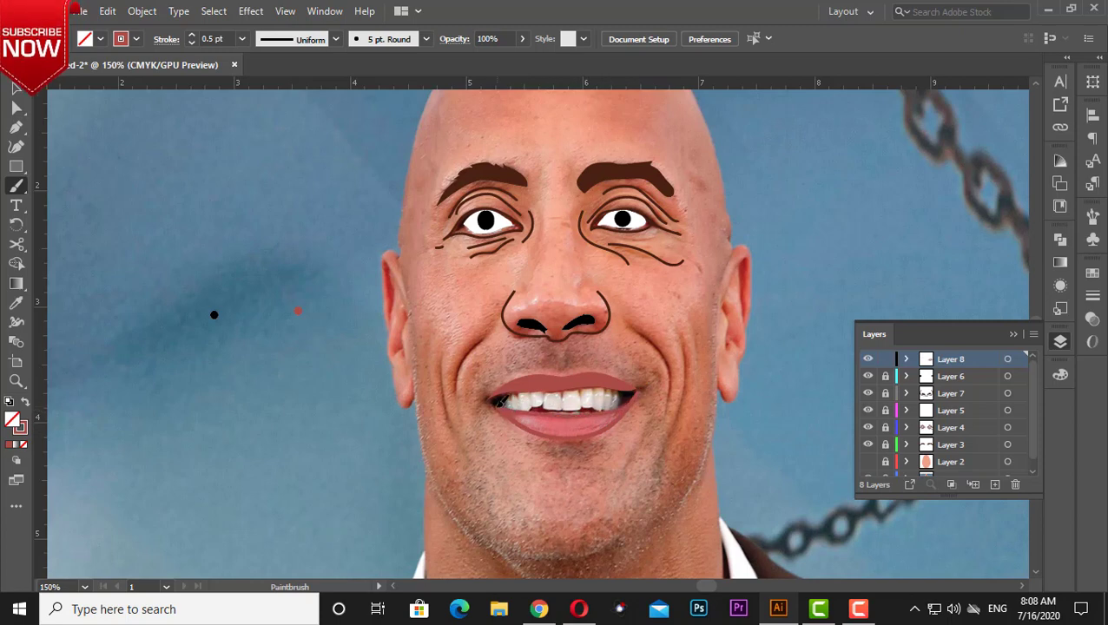
pyautogui.click(15, 107)
pyautogui.click(520, 413)
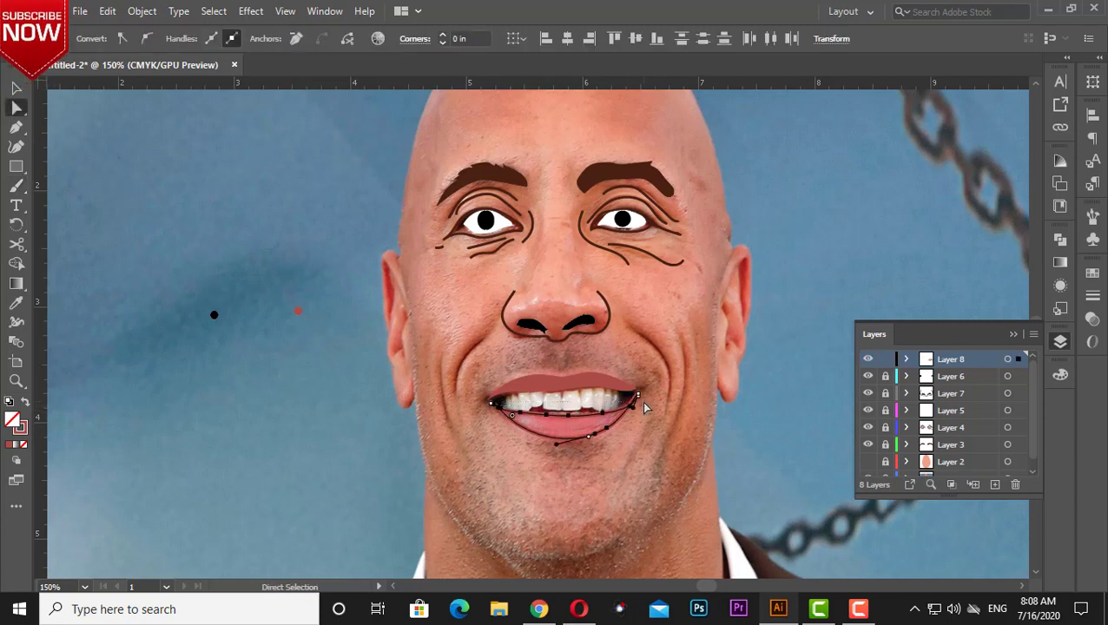
pyautogui.click(16, 88)
pyautogui.click(322, 183)
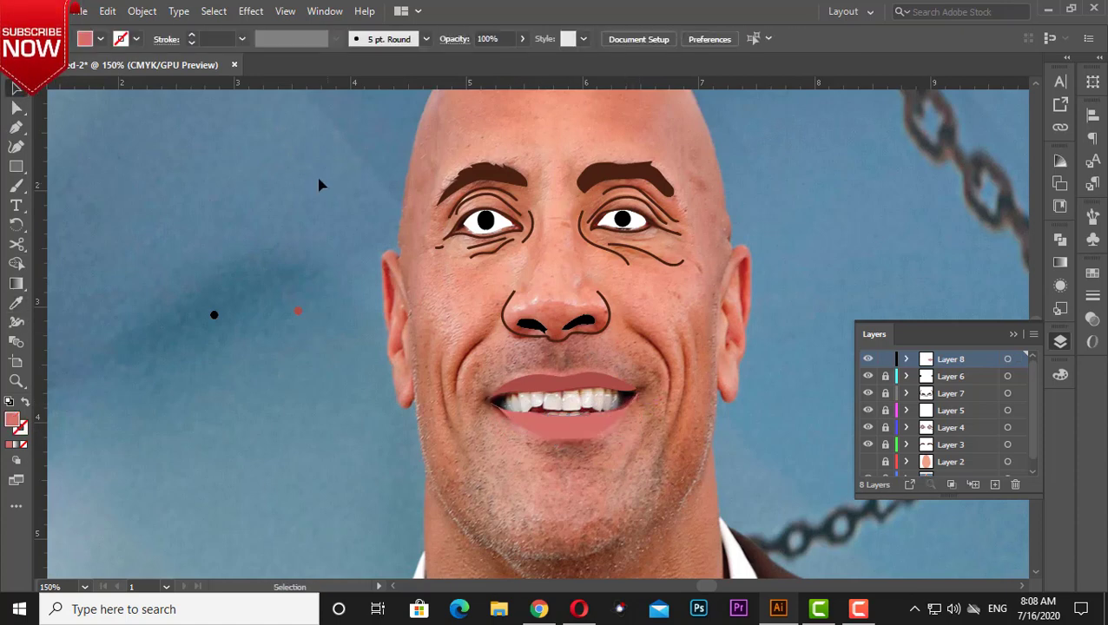
pyautogui.moveTo(327, 264); pyautogui.dragTo(153, 377)
pyautogui.press('Delete')
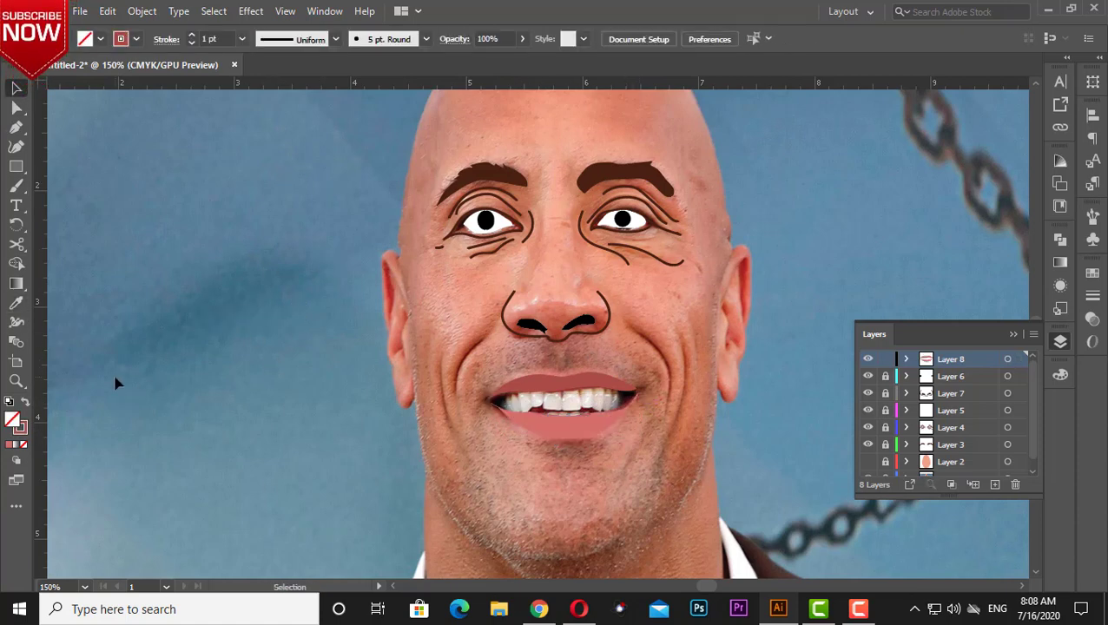
pyautogui.click(994, 484)
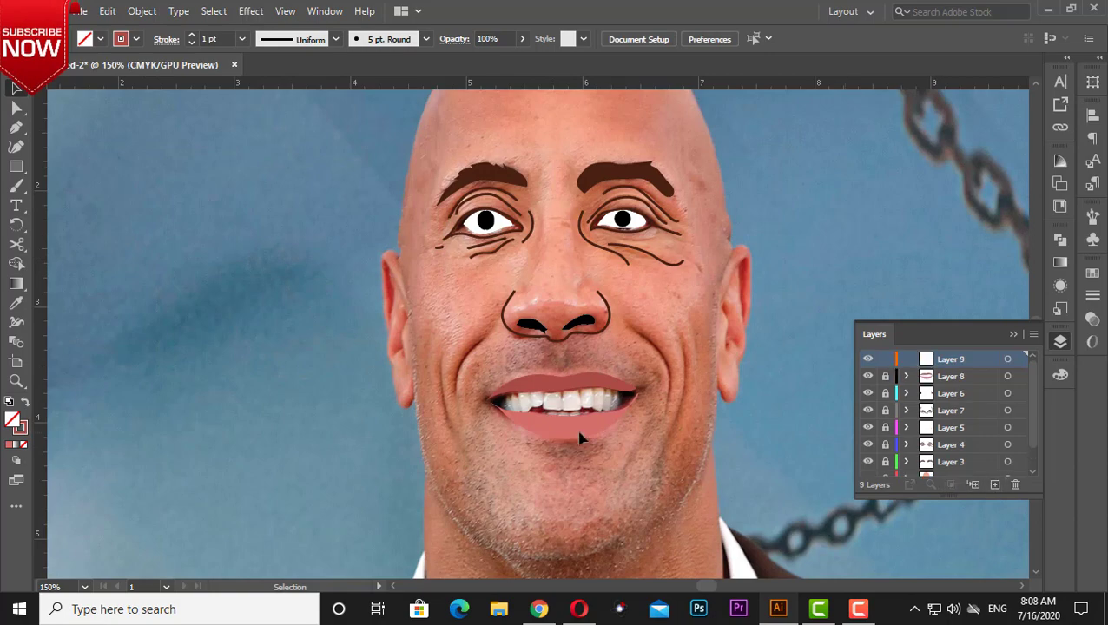
pyautogui.click(867, 376)
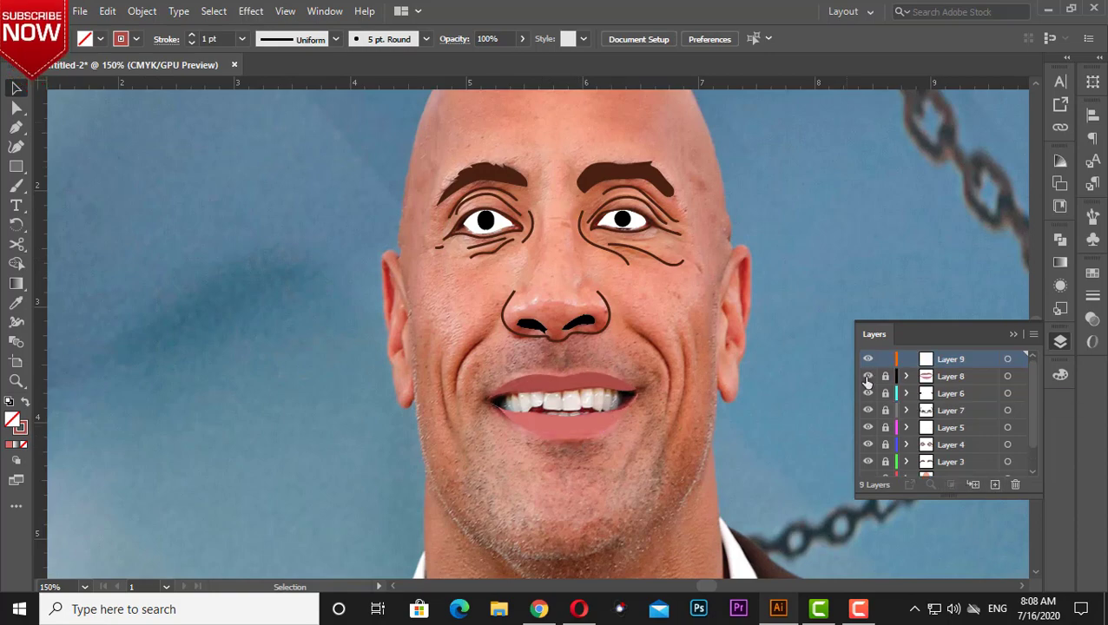
pyautogui.scroll(2, 404, 279)
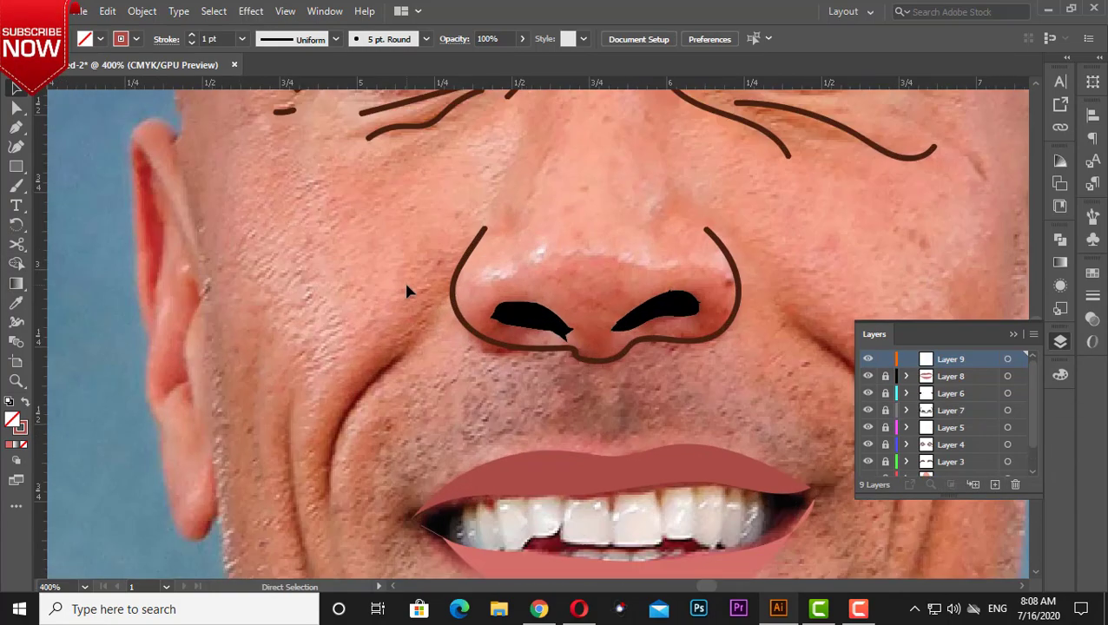
pyautogui.scroll(2, 571, 322)
pyautogui.moveTo(571, 322); pyautogui.dragTo(491, 235)
pyautogui.click(17, 127)
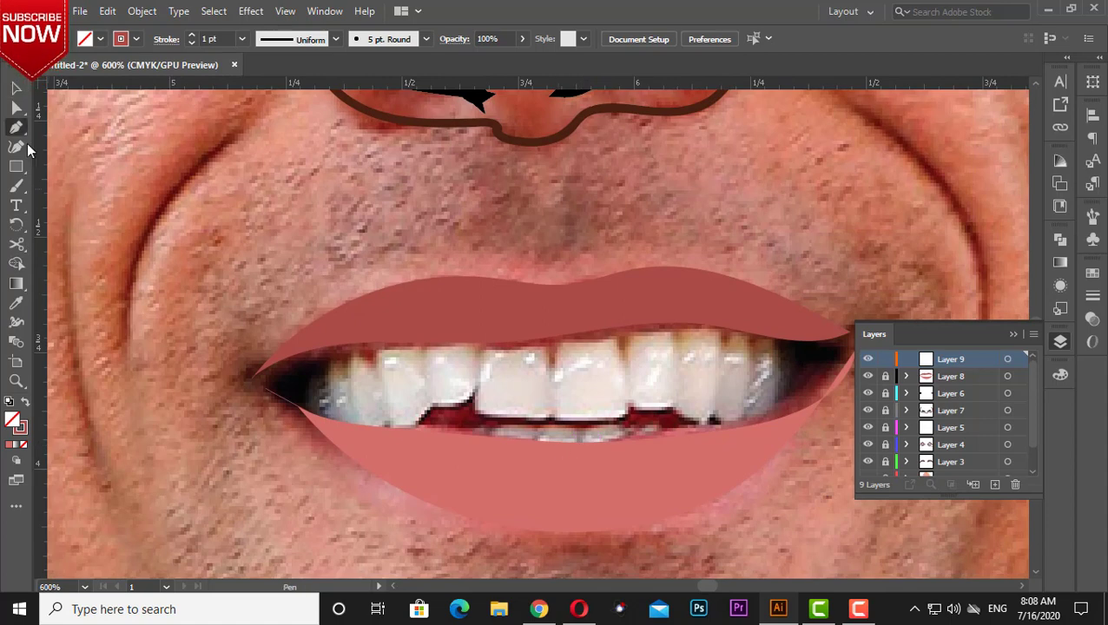
pyautogui.click(308, 382)
pyautogui.moveTo(368, 424); pyautogui.dragTo(375, 318)
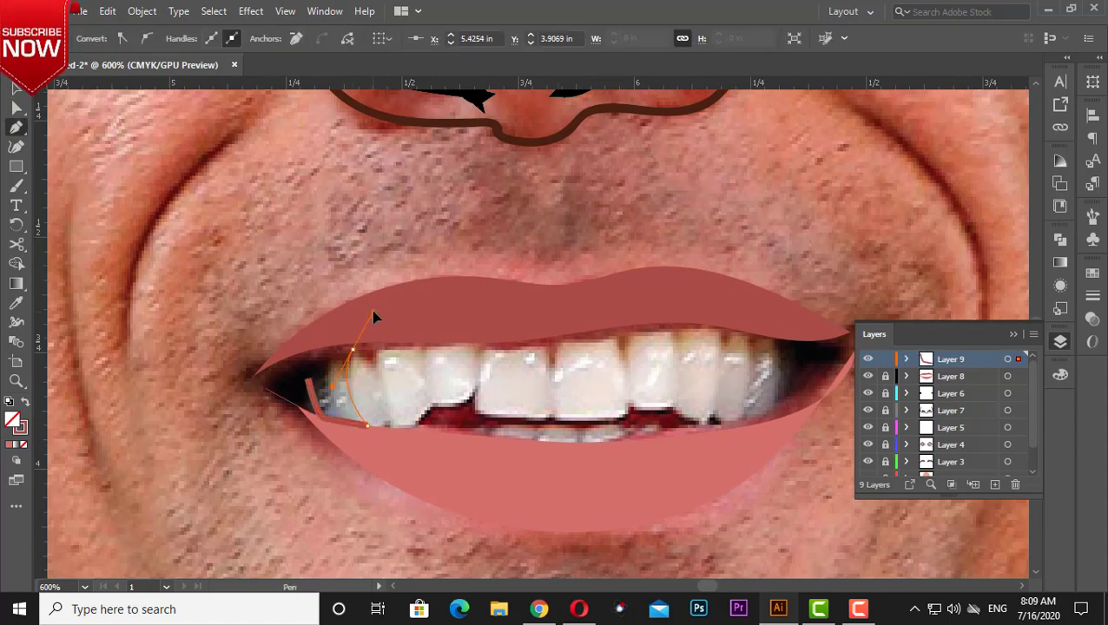
pyautogui.click(380, 349)
pyautogui.moveTo(395, 426)
pyautogui.mouseDown()
pyautogui.moveTo(380, 427)
pyautogui.moveTo(356, 382)
pyautogui.mouseUp()
pyautogui.hotkey('ctrl', 'z')
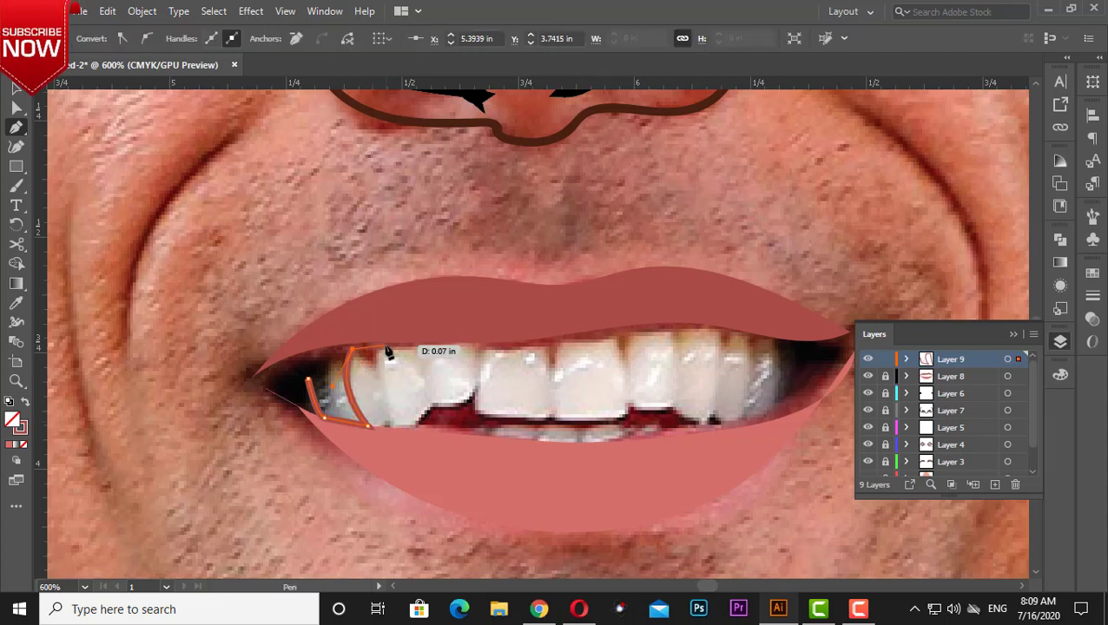
pyautogui.click(369, 426)
pyautogui.click(393, 427)
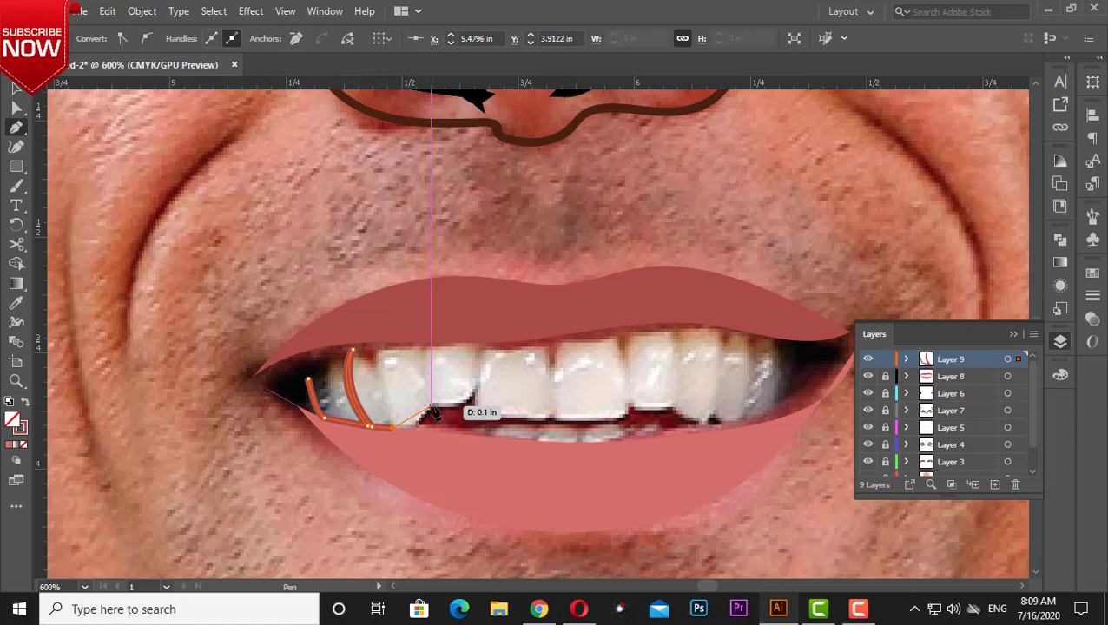
pyautogui.click(434, 412)
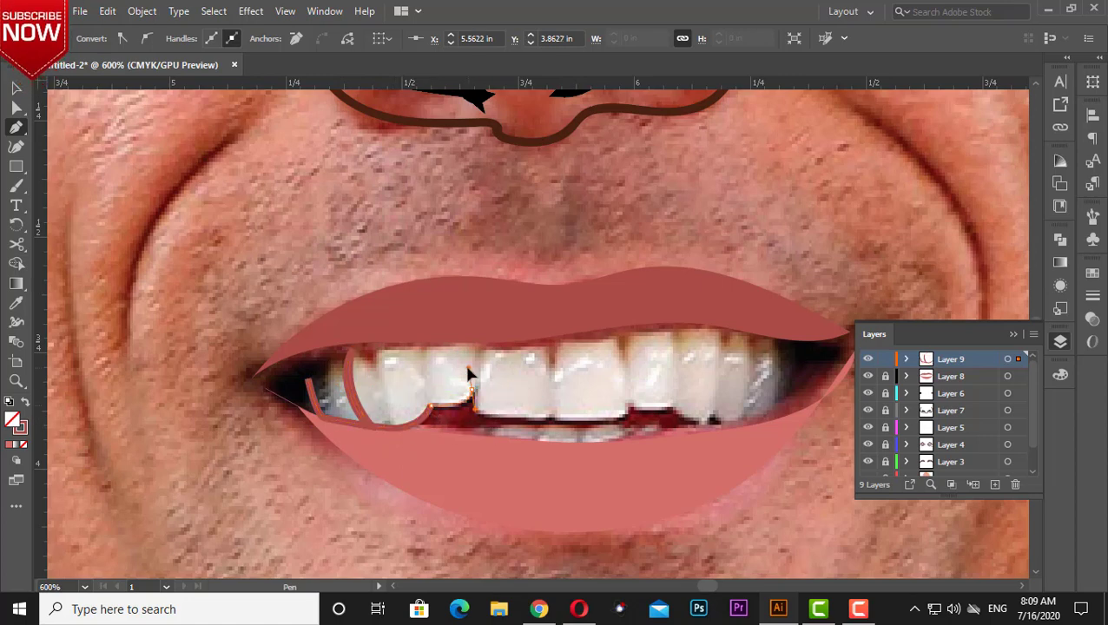
pyautogui.click(473, 407)
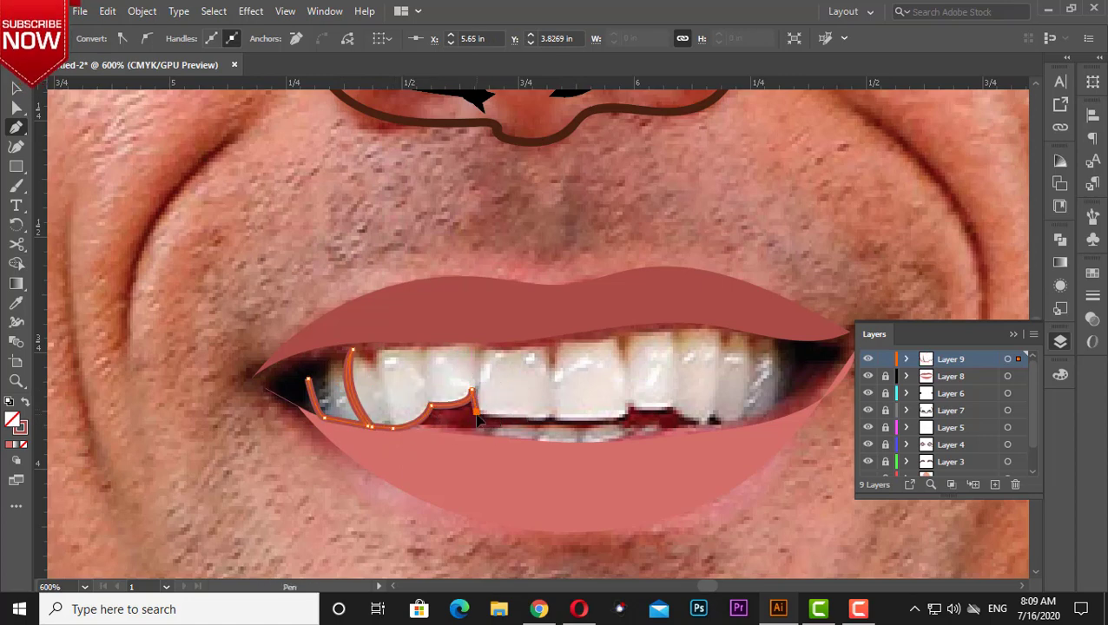
pyautogui.click(625, 413)
pyautogui.click(678, 403)
pyautogui.moveTo(713, 416)
pyautogui.mouseDown()
pyautogui.moveTo(747, 383)
pyautogui.moveTo(779, 402)
pyautogui.mouseUp()
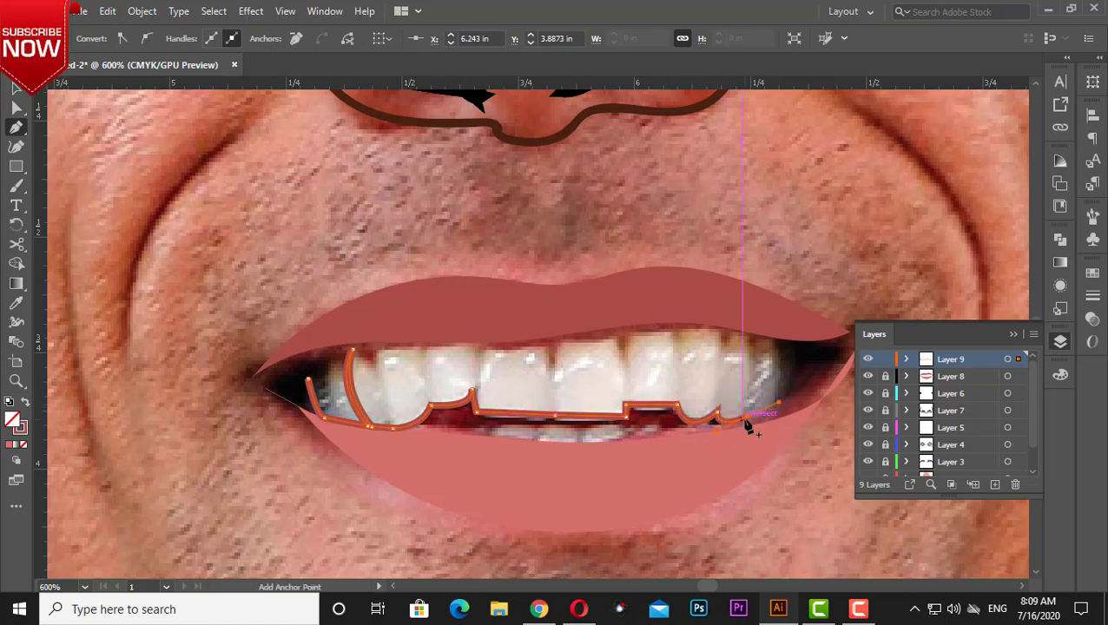
pyautogui.click(779, 401)
pyautogui.moveTo(775, 344); pyautogui.dragTo(752, 343)
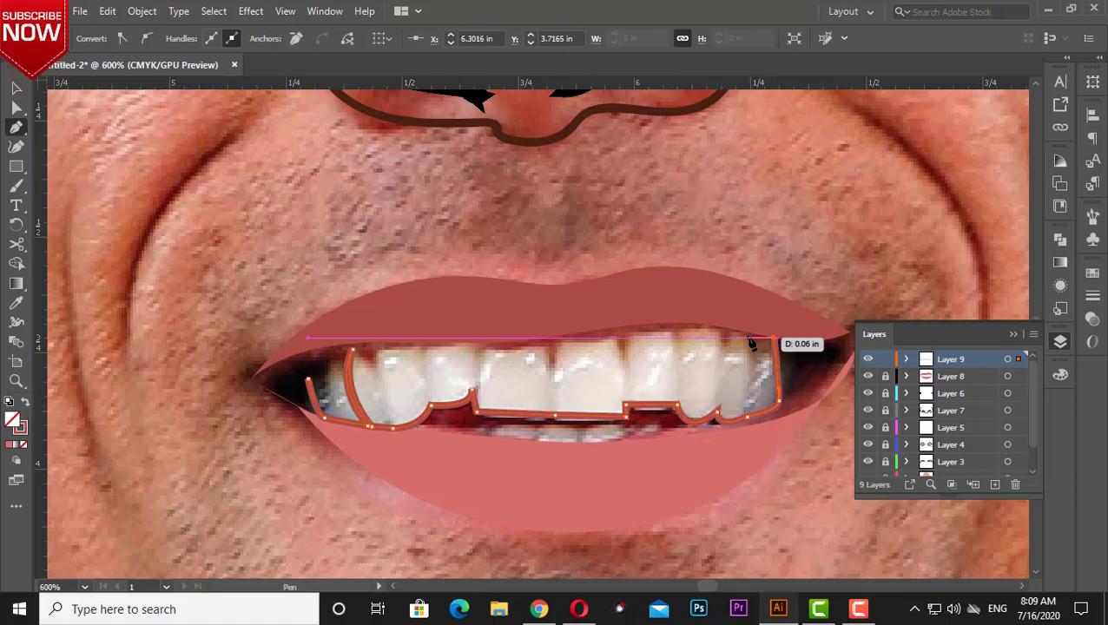
pyautogui.press('Return')
pyautogui.click(721, 429)
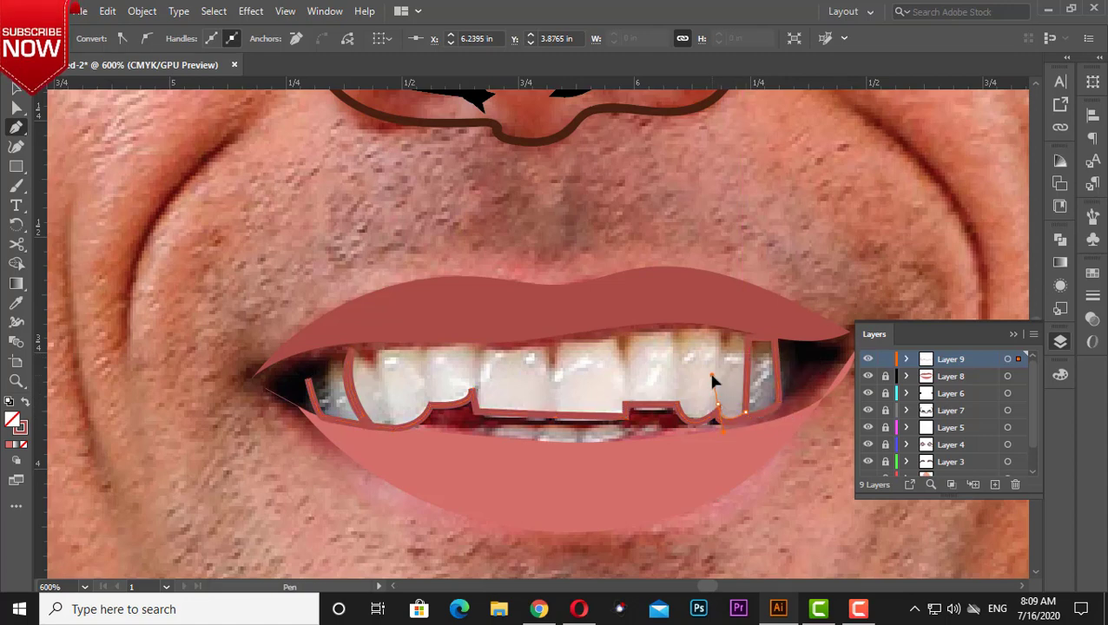
pyautogui.click(719, 328)
pyautogui.click(673, 329)
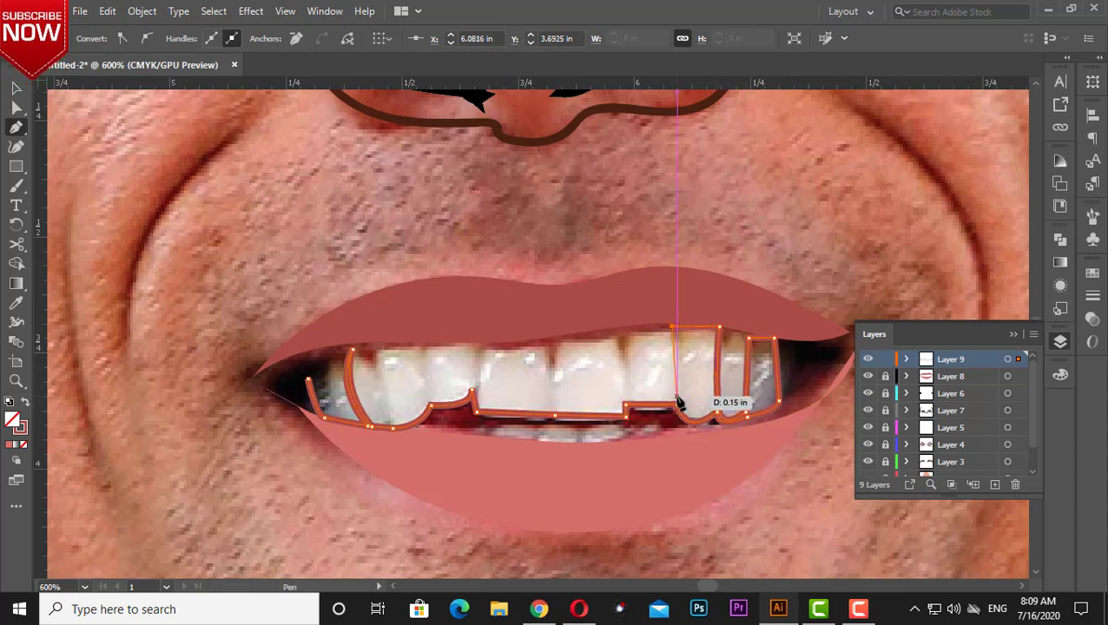
pyautogui.click(677, 402)
pyautogui.click(627, 403)
pyautogui.click(624, 332)
pyautogui.click(551, 341)
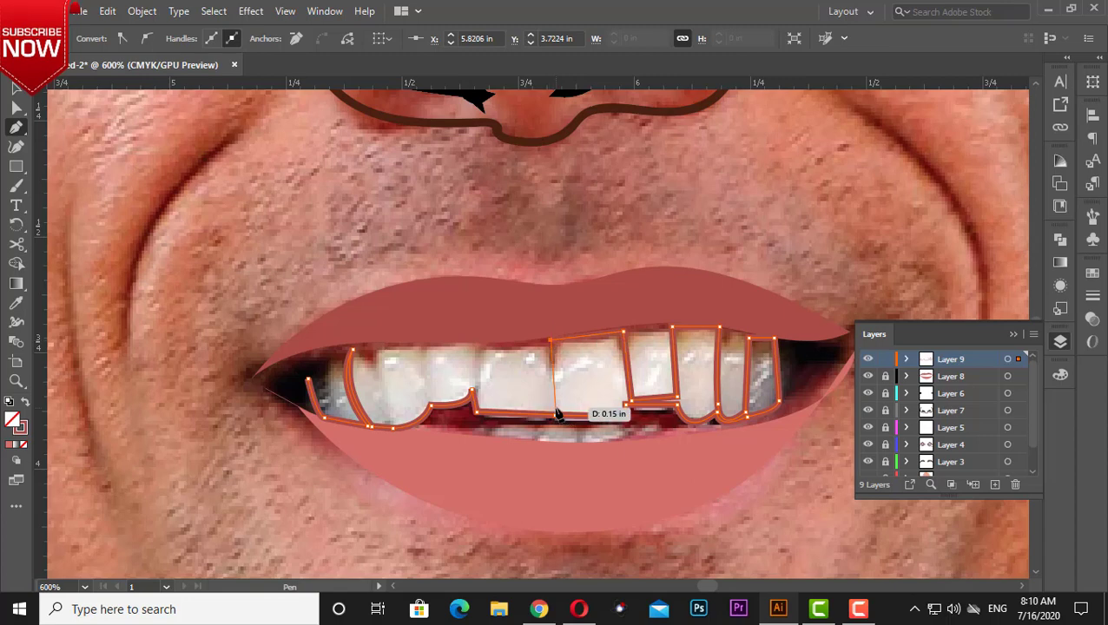
pyautogui.click(556, 412)
pyautogui.click(480, 410)
pyautogui.click(483, 351)
pyautogui.click(424, 351)
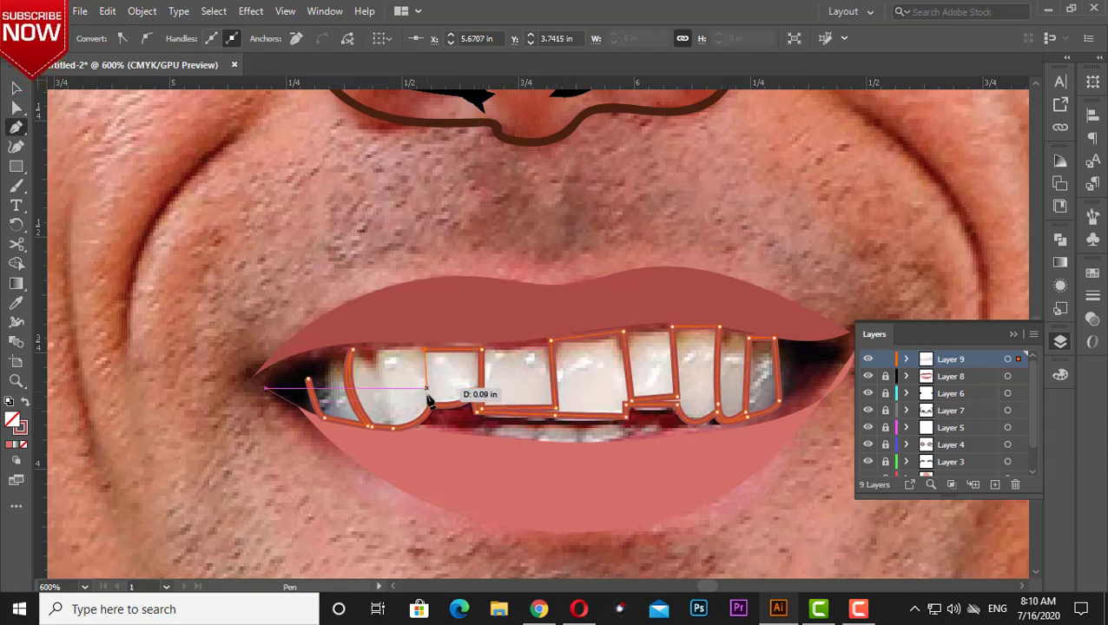
pyautogui.click(427, 398)
pyautogui.click(371, 418)
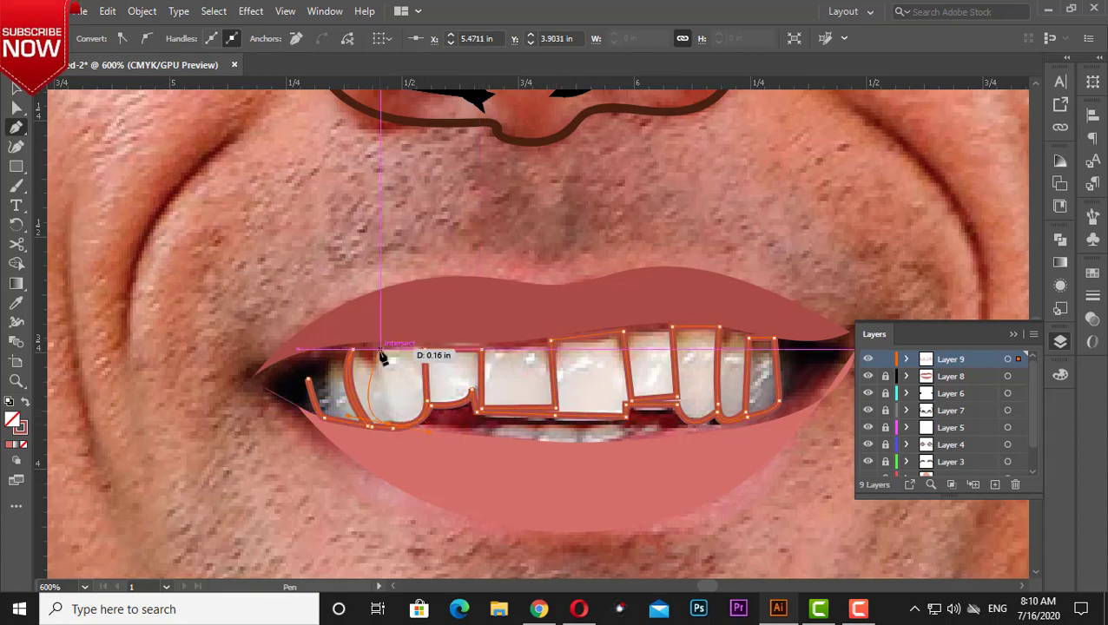
pyautogui.click(380, 351)
pyautogui.click(368, 419)
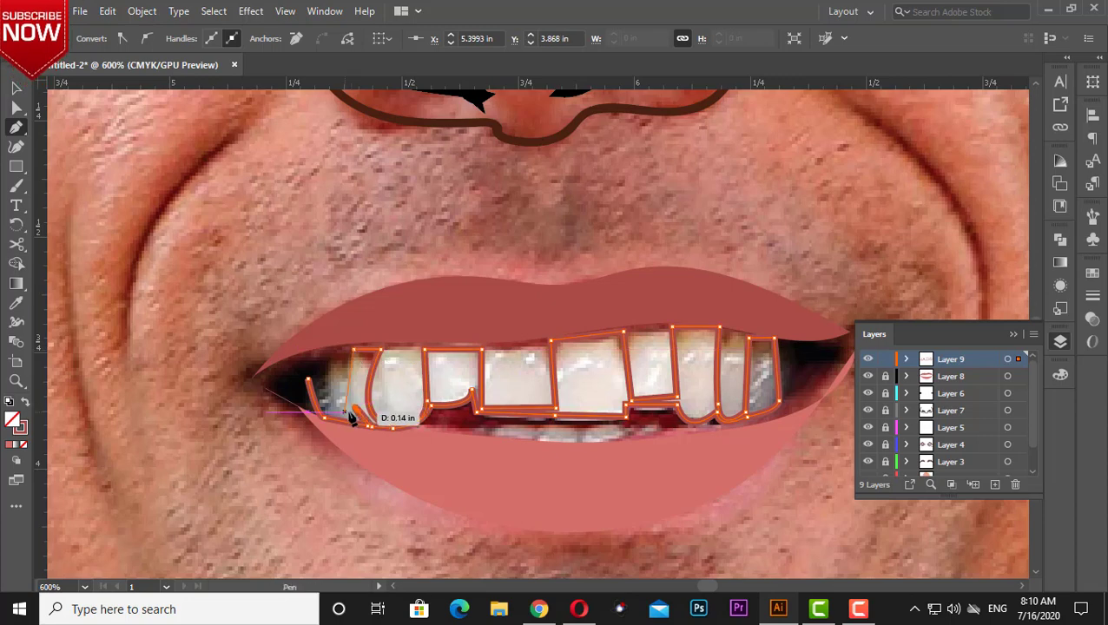
pyautogui.click(352, 423)
pyautogui.click(349, 351)
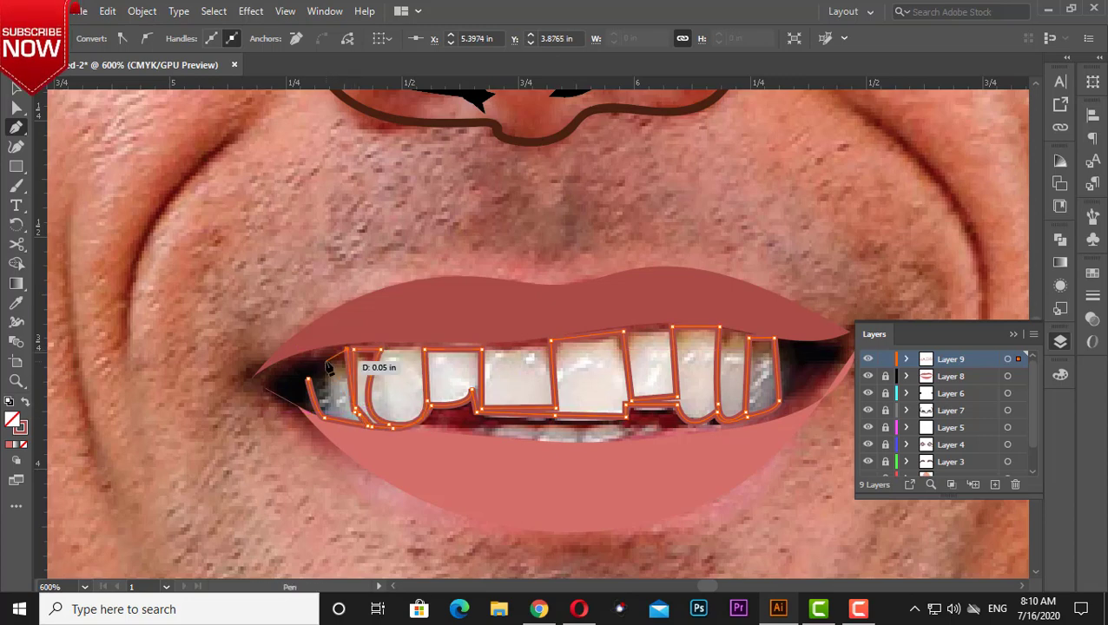
pyautogui.click(15, 303)
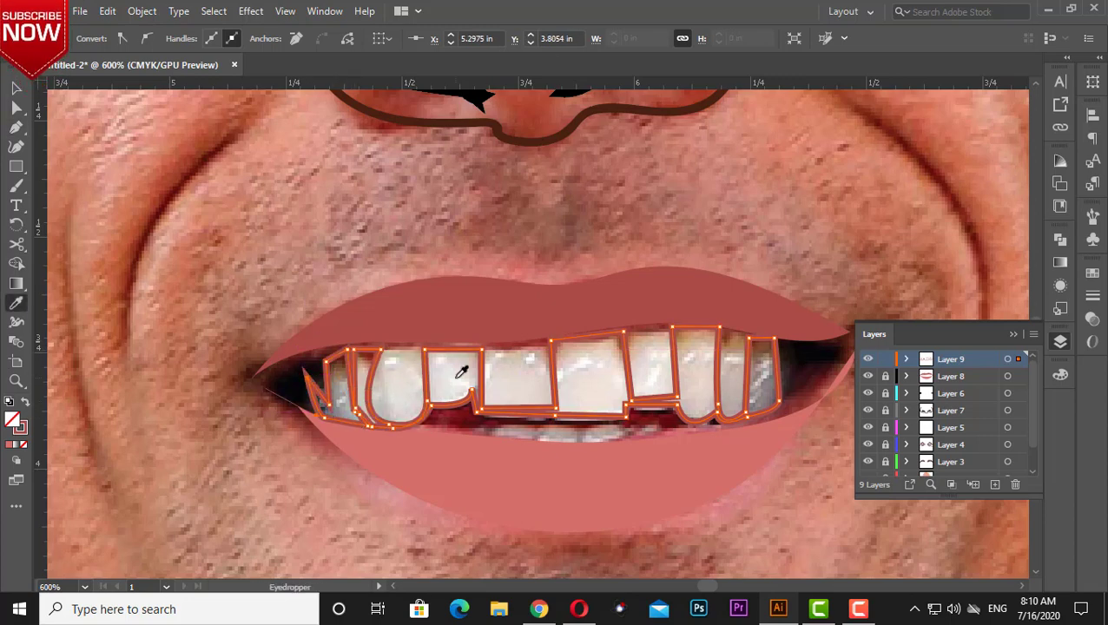
pyautogui.click(454, 375)
pyautogui.press('a')
pyautogui.press('v')
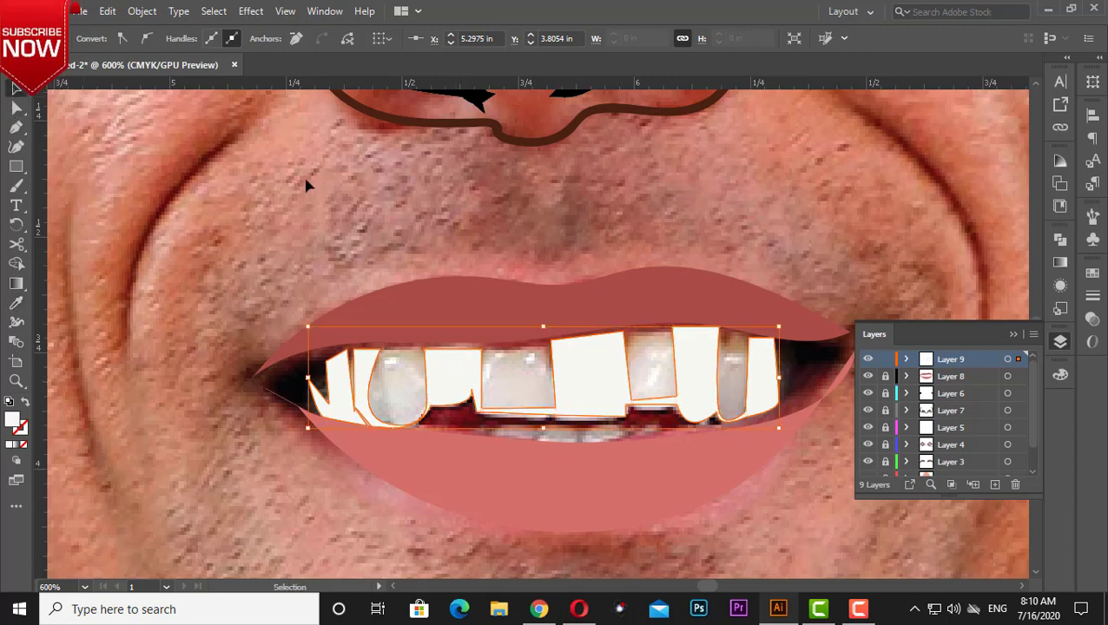
pyautogui.press('Delete')
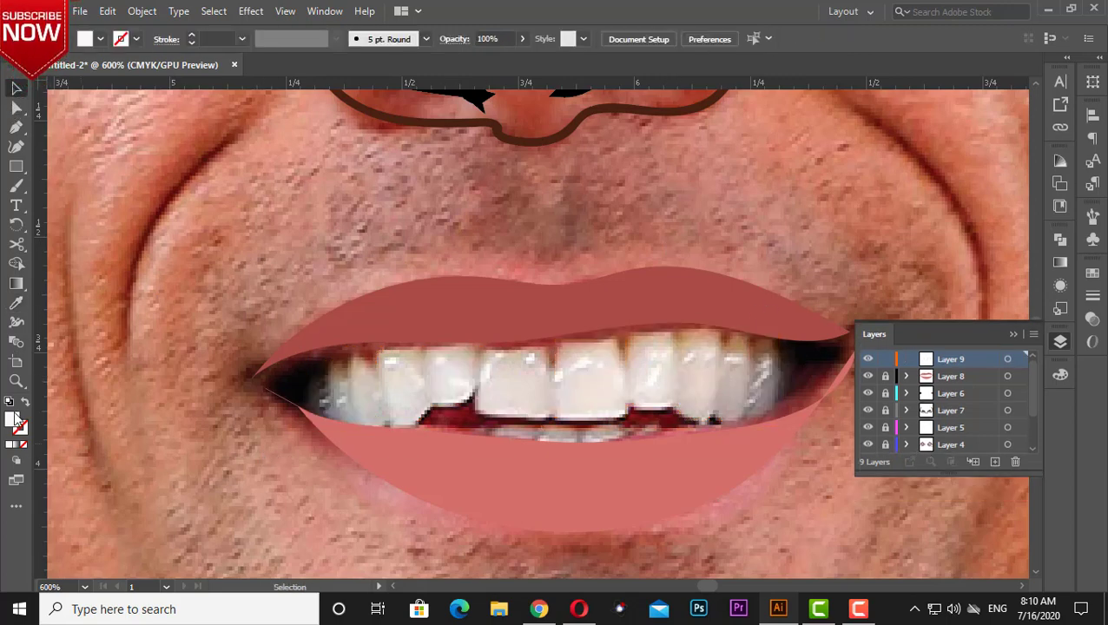
# Step: Pen-trace the upper teeth as a solid white shape extending to the right corner
pyautogui.click(15, 126)
pyautogui.click(313, 413)
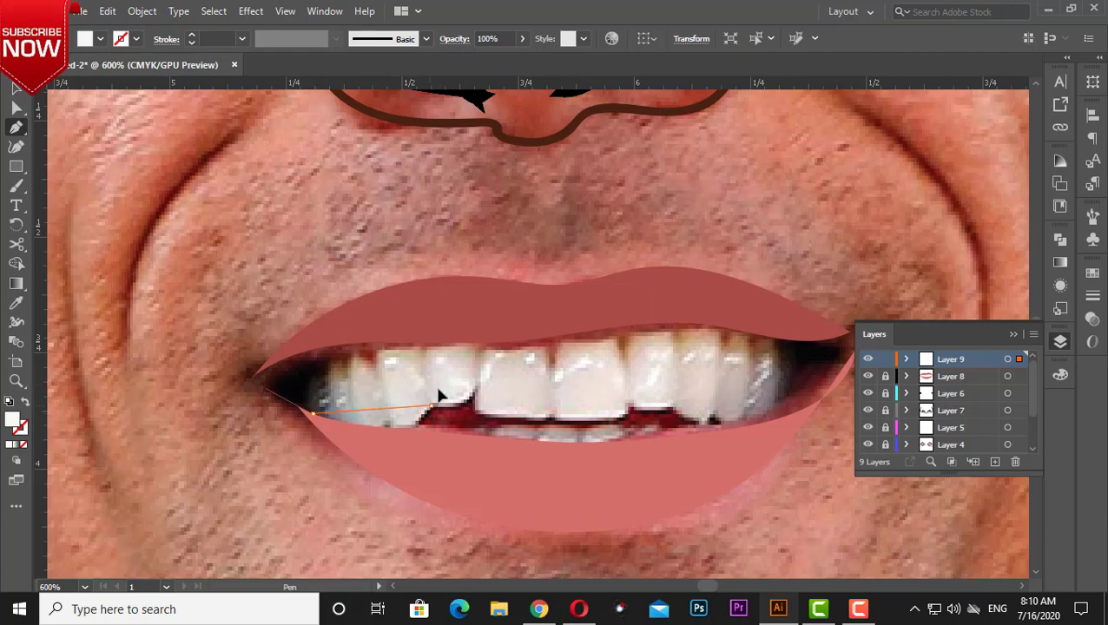
pyautogui.moveTo(445, 367)
pyautogui.mouseDown()
pyautogui.moveTo(531, 383)
pyautogui.moveTo(487, 421)
pyautogui.mouseUp()
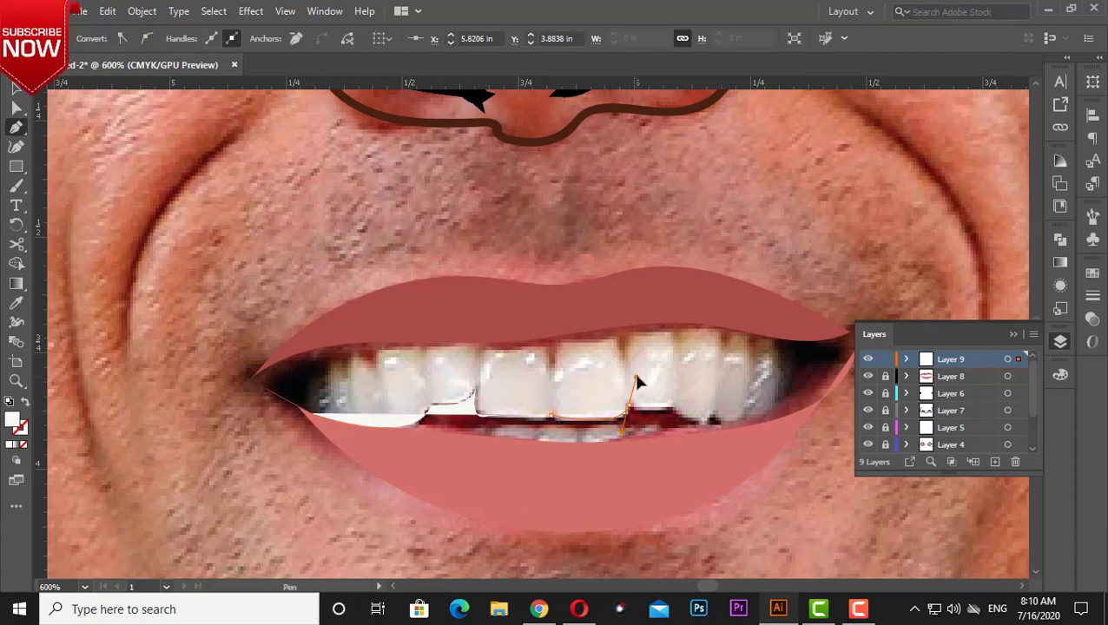
pyautogui.moveTo(627, 407)
pyautogui.mouseDown()
pyautogui.moveTo(741, 425)
pyautogui.moveTo(774, 405)
pyautogui.mouseUp()
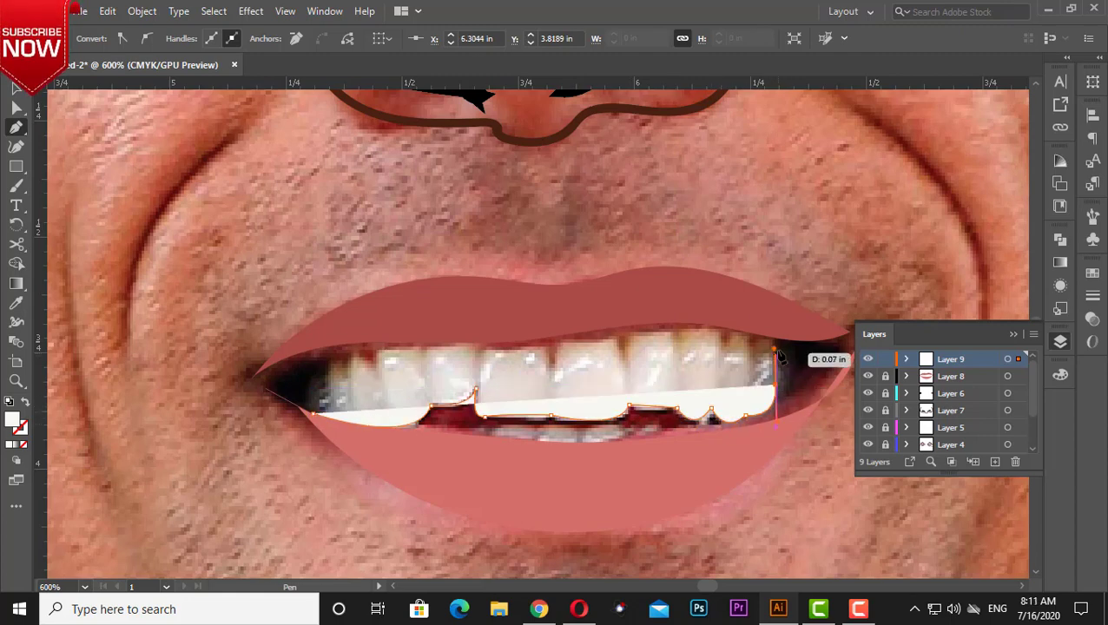
pyautogui.moveTo(775, 339); pyautogui.dragTo(729, 352)
pyautogui.moveTo(623, 333); pyautogui.dragTo(598, 346)
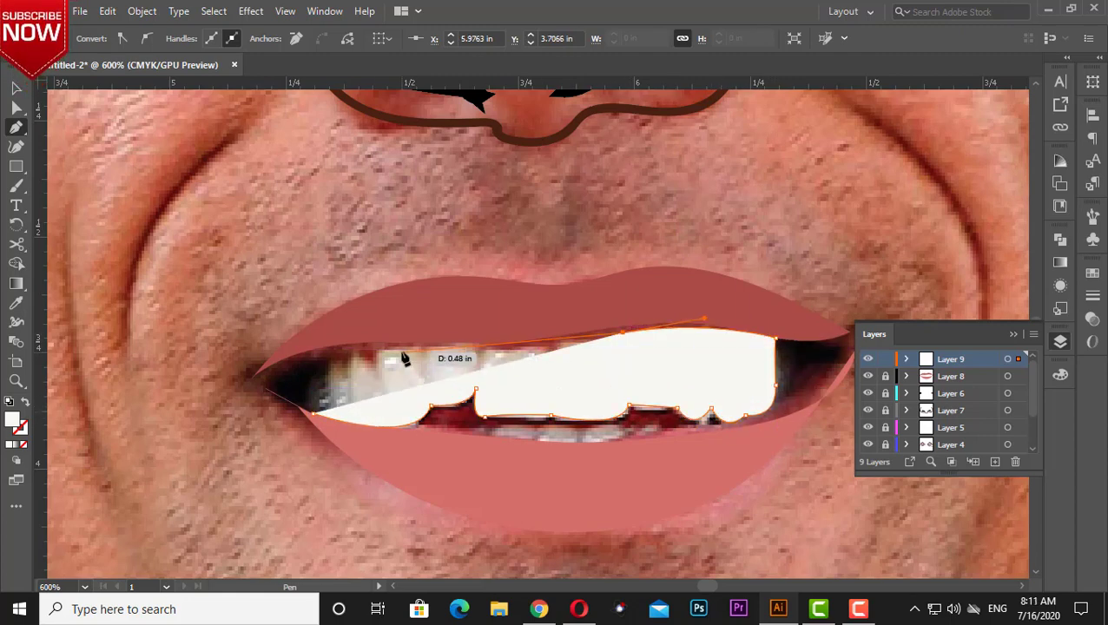
pyautogui.click(481, 344)
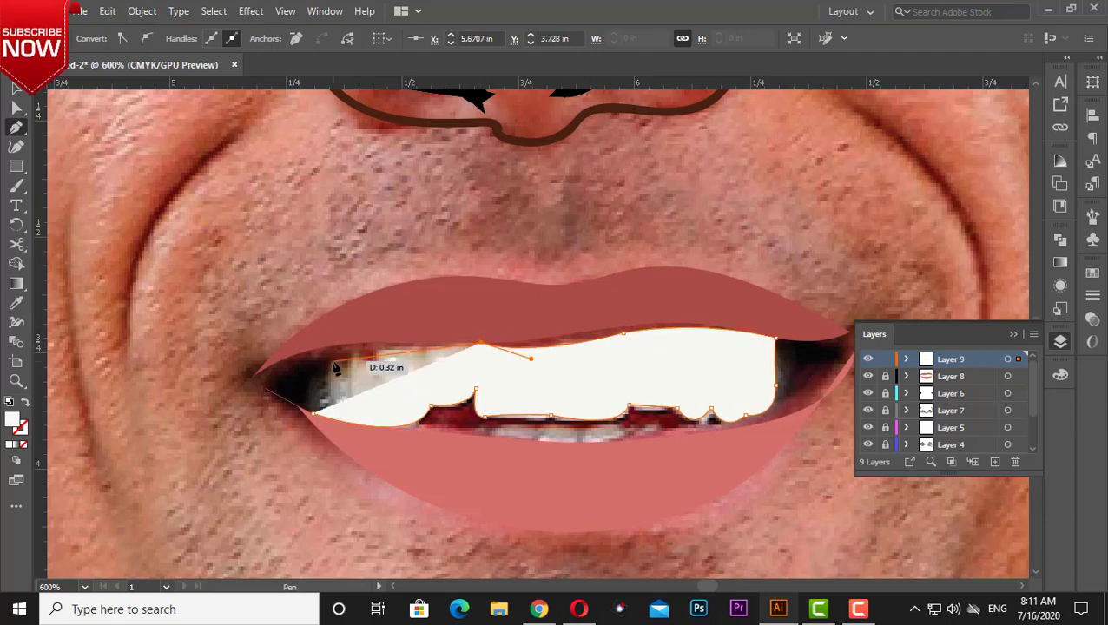
pyautogui.moveTo(330, 362); pyautogui.dragTo(322, 391)
pyautogui.hotkey('shift', 'x')
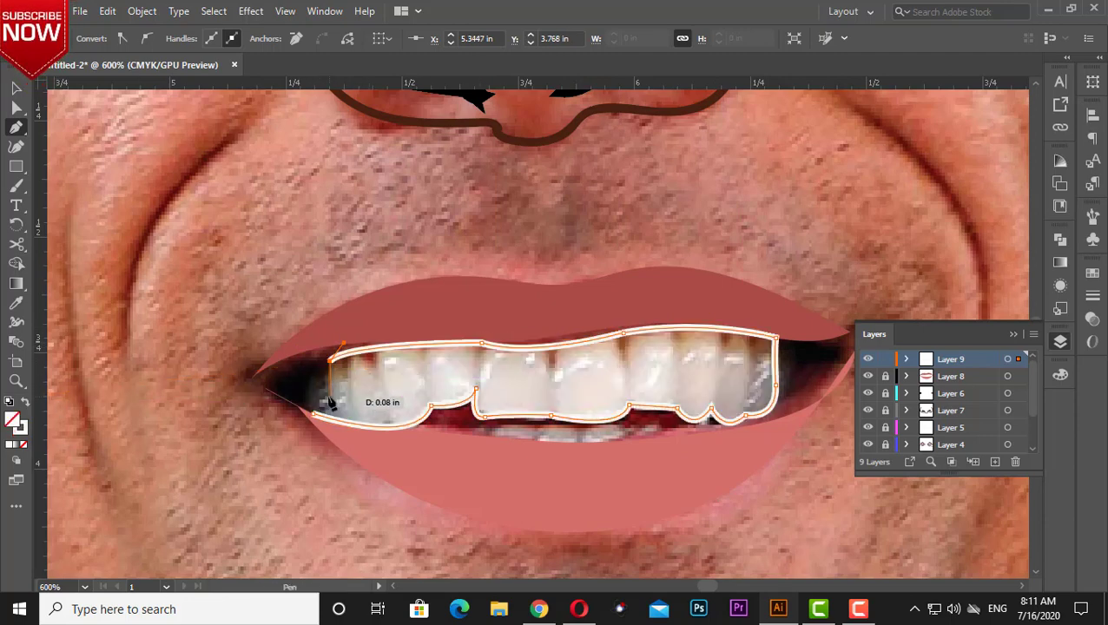
pyautogui.hotkey('shift', 'x')
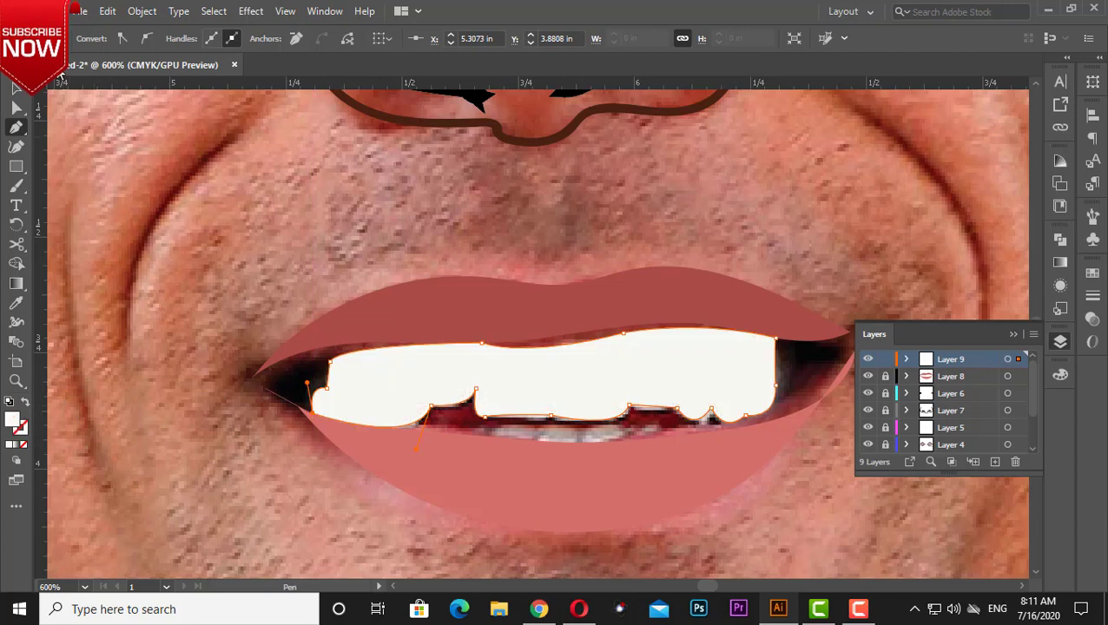
pyautogui.click(15, 88)
# Step: Trace the lower teeth as a white shape and move Layer 9 below Layer 8
pyautogui.click(16, 128)
pyautogui.keyDown('ctrl'); pyautogui.click(487, 441); pyautogui.keyUp('ctrl')
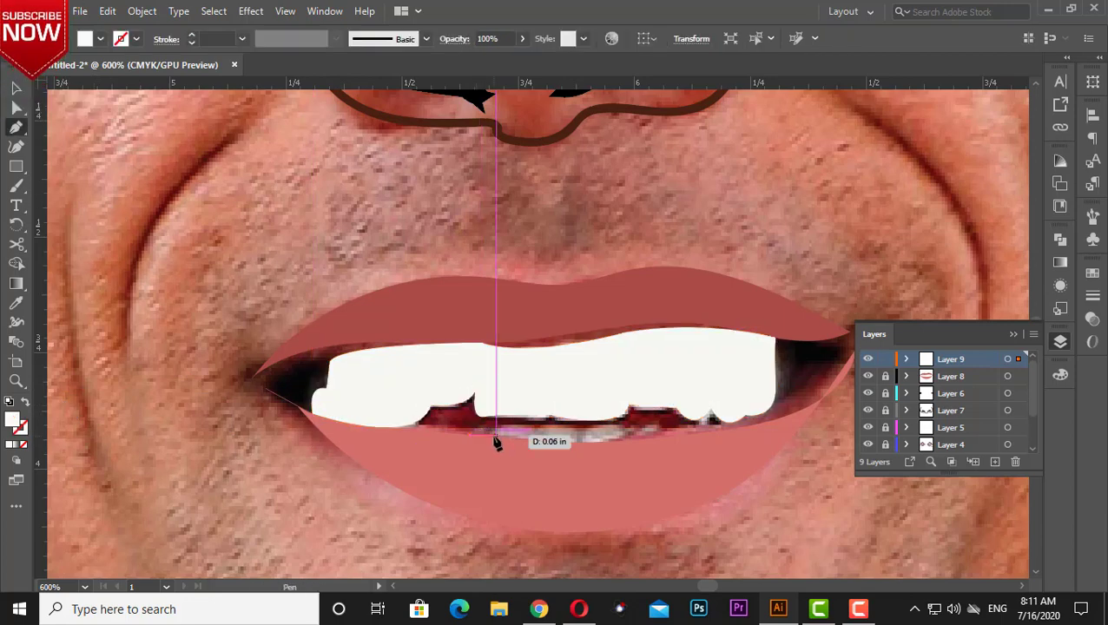
pyautogui.moveTo(470, 424)
pyautogui.mouseDown()
pyautogui.moveTo(540, 429)
pyautogui.moveTo(543, 440)
pyautogui.mouseUp()
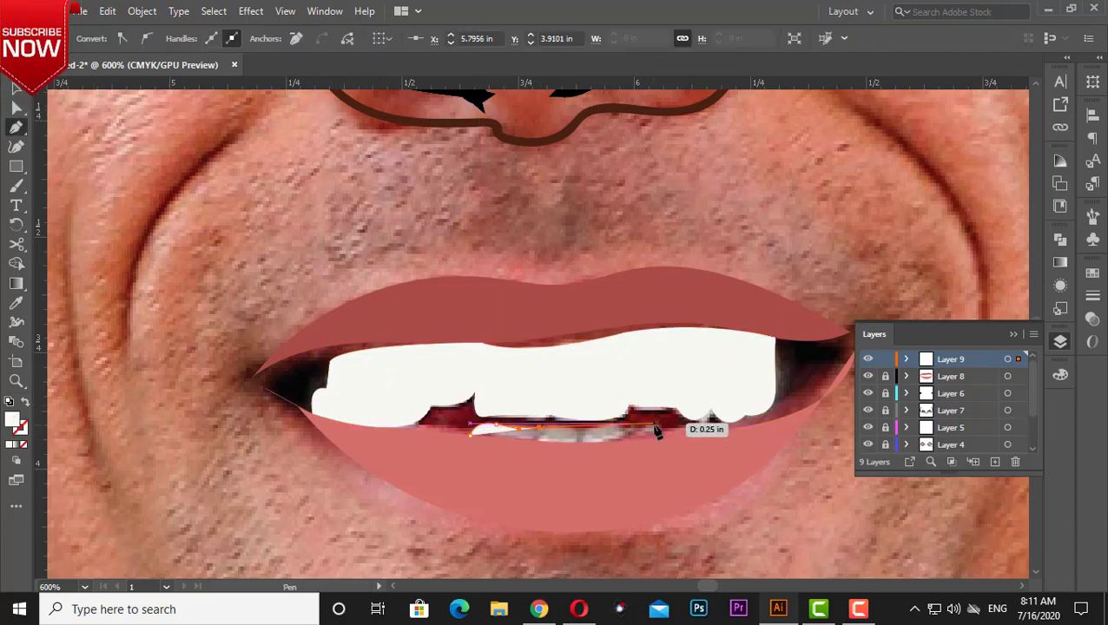
pyautogui.moveTo(660, 427); pyautogui.dragTo(662, 455)
pyautogui.moveTo(470, 424); pyautogui.dragTo(473, 445)
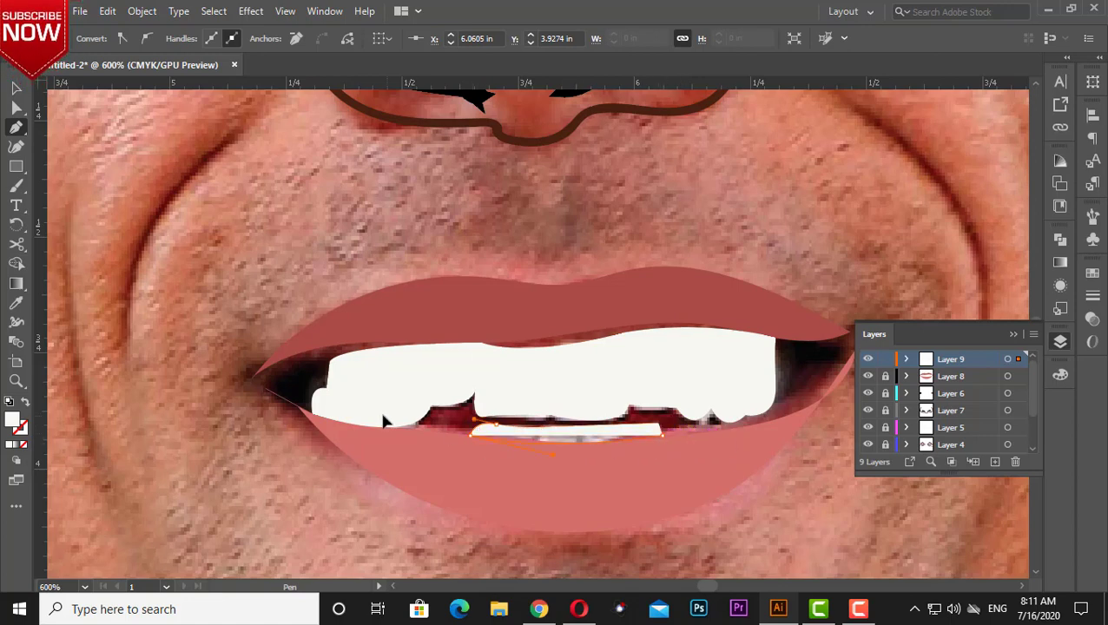
pyautogui.click(16, 88)
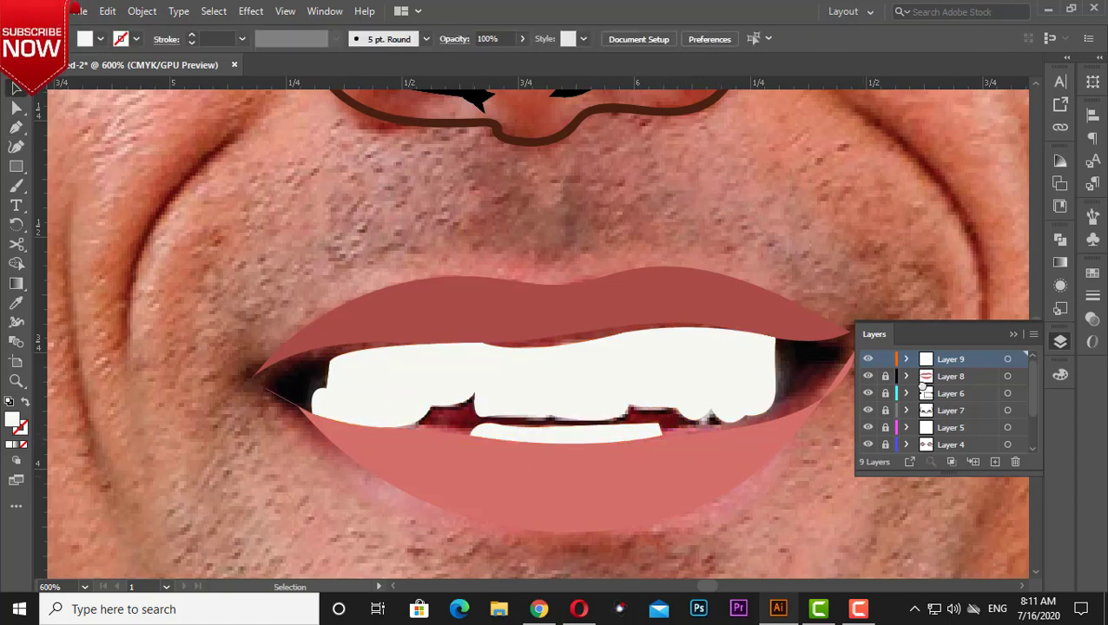
pyautogui.moveTo(950, 359); pyautogui.dragTo(922, 387)
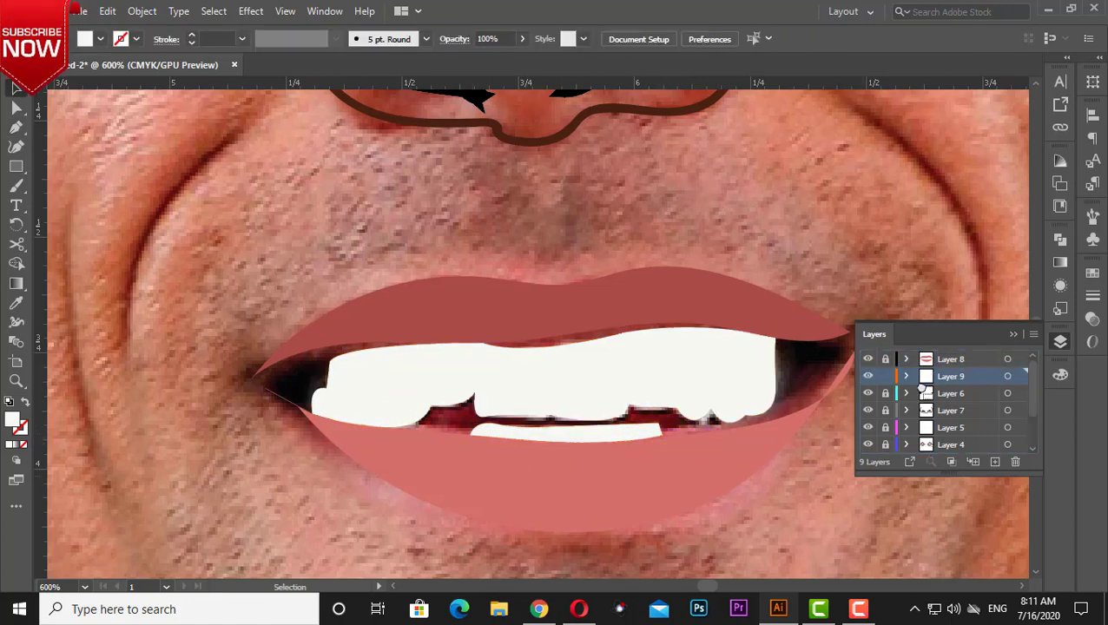
# Step: On a new layer, pencil six lines separating the individual upper and lower teeth
pyautogui.click(995, 461)
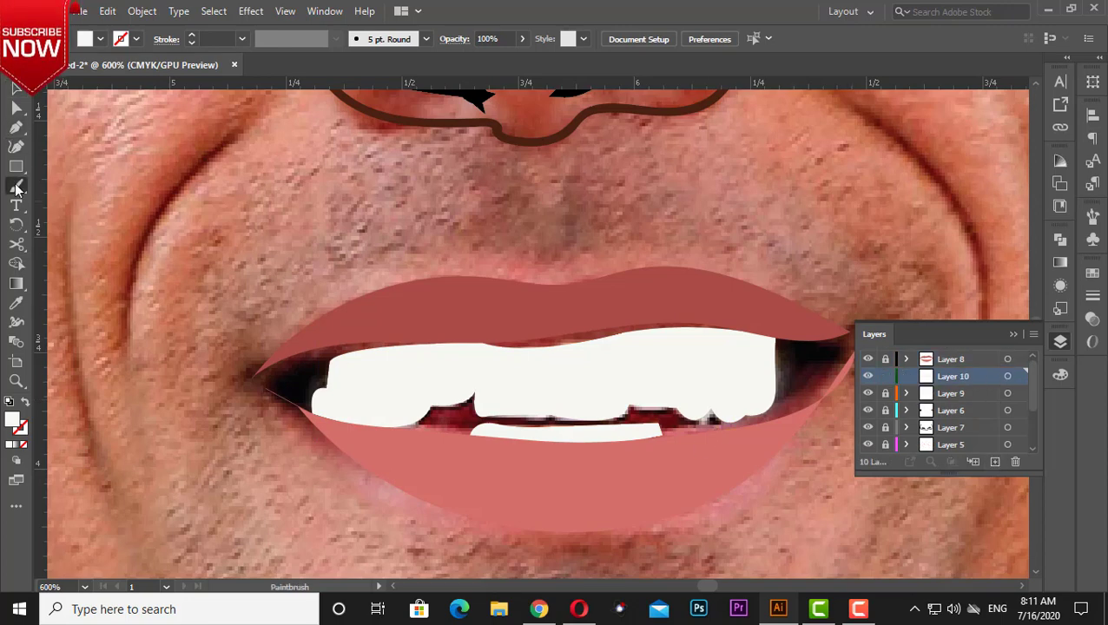
pyautogui.moveTo(16, 185); pyautogui.dragTo(74, 228)
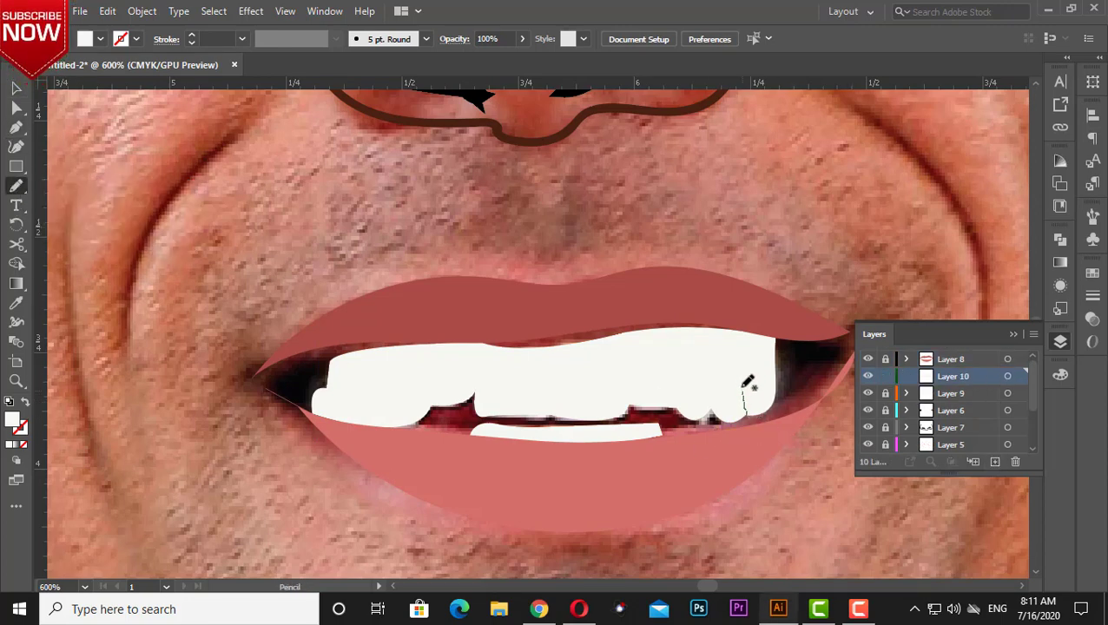
pyautogui.moveTo(743, 389)
pyautogui.mouseDown()
pyautogui.moveTo(739, 337)
pyautogui.moveTo(710, 408)
pyautogui.moveTo(675, 332)
pyautogui.moveTo(596, 343)
pyautogui.mouseUp()
pyautogui.moveTo(553, 417); pyautogui.dragTo(561, 346)
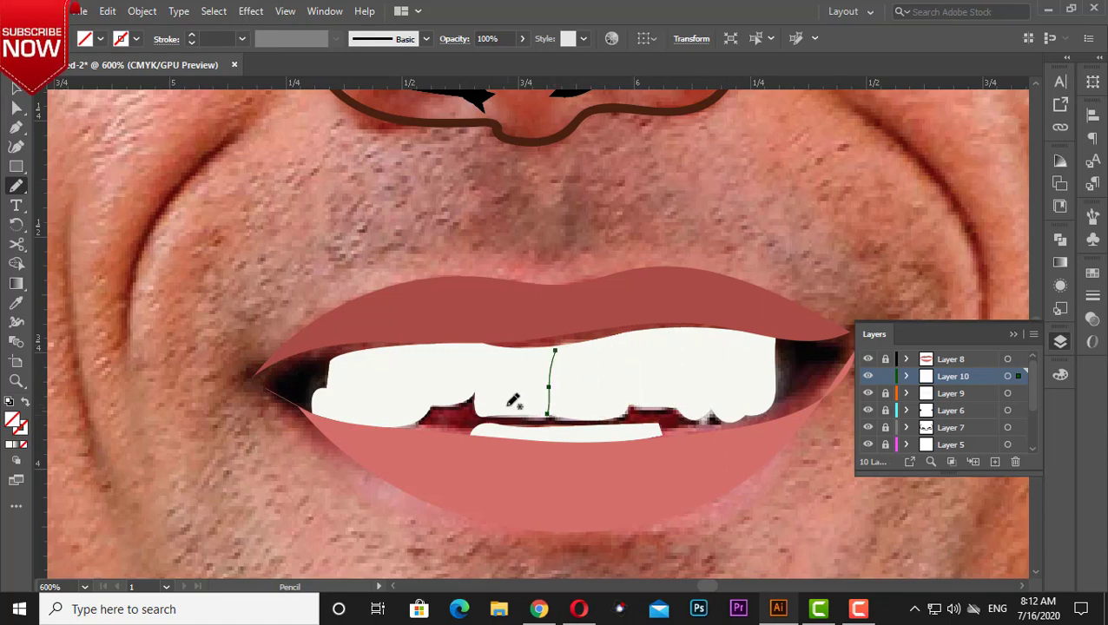
pyautogui.moveTo(507, 415); pyautogui.dragTo(511, 351)
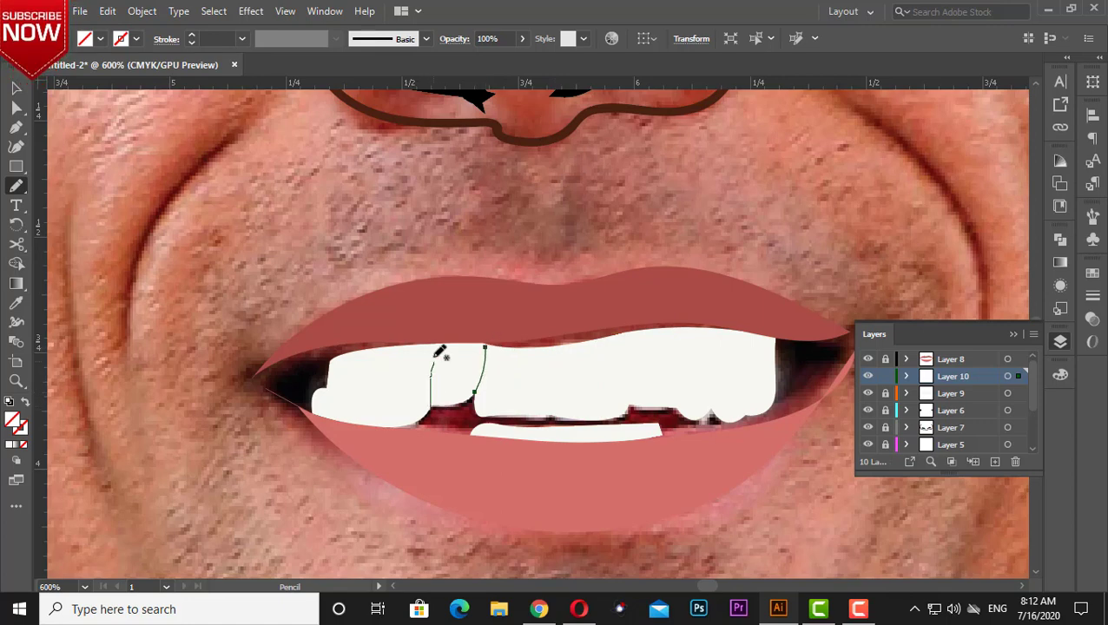
pyautogui.moveTo(380, 350); pyautogui.dragTo(379, 350)
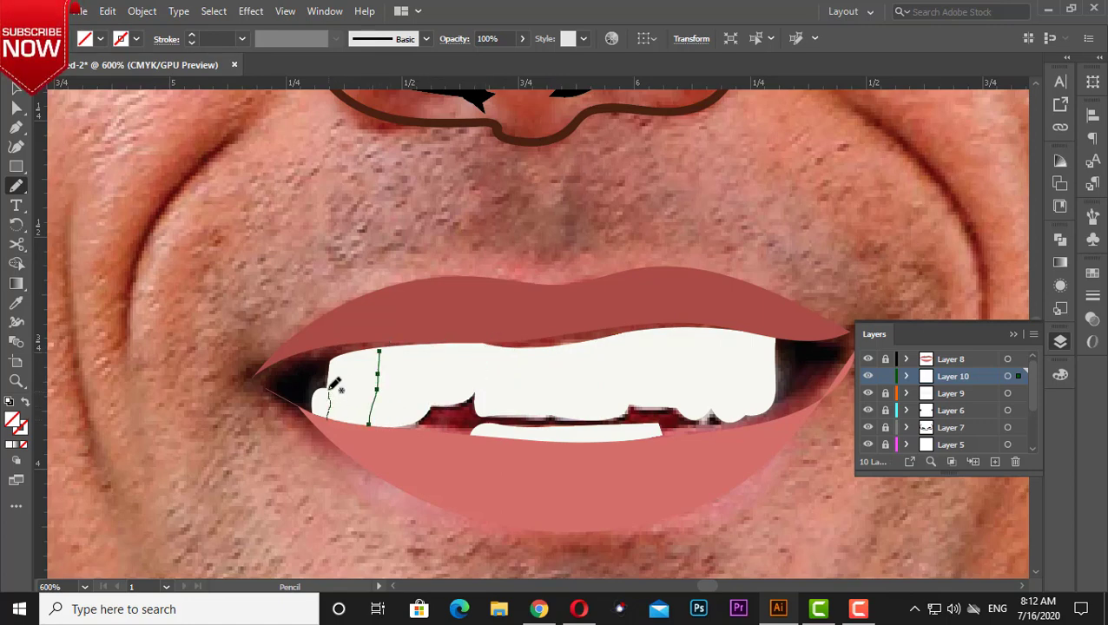
pyautogui.moveTo(330, 389); pyautogui.dragTo(328, 417)
pyautogui.moveTo(501, 439); pyautogui.dragTo(501, 425)
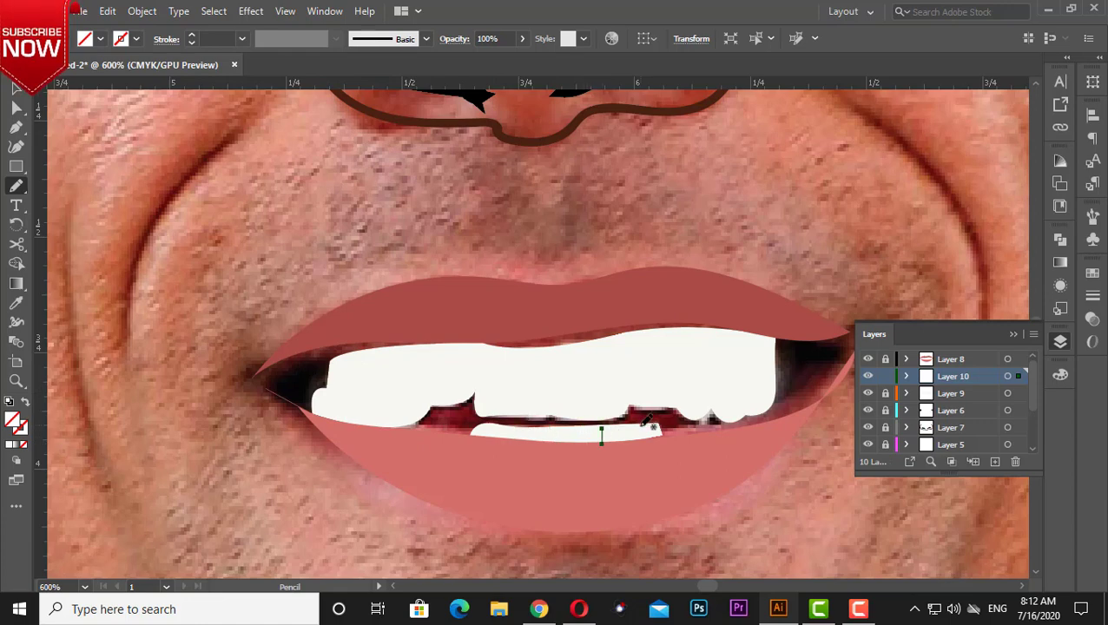
# Step: Give all the tooth-separating lines a black 0.25 pt stroke
pyautogui.click(16, 88)
pyautogui.moveTo(823, 309); pyautogui.dragTo(272, 496)
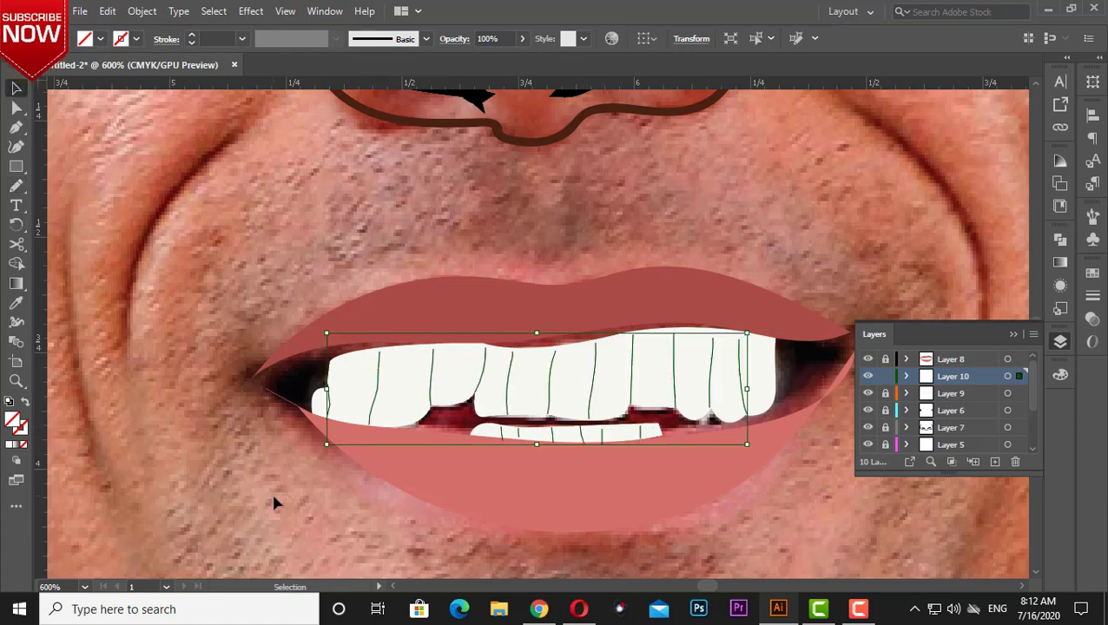
pyautogui.click(8, 402)
pyautogui.click(191, 43)
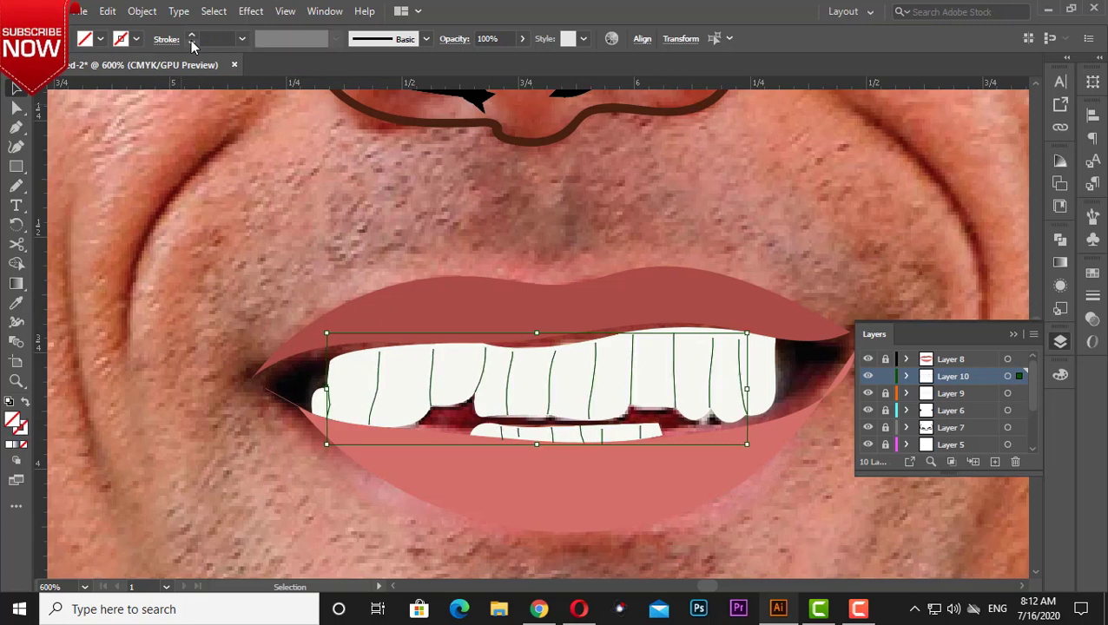
pyautogui.click(772, 301)
pyautogui.click(191, 35)
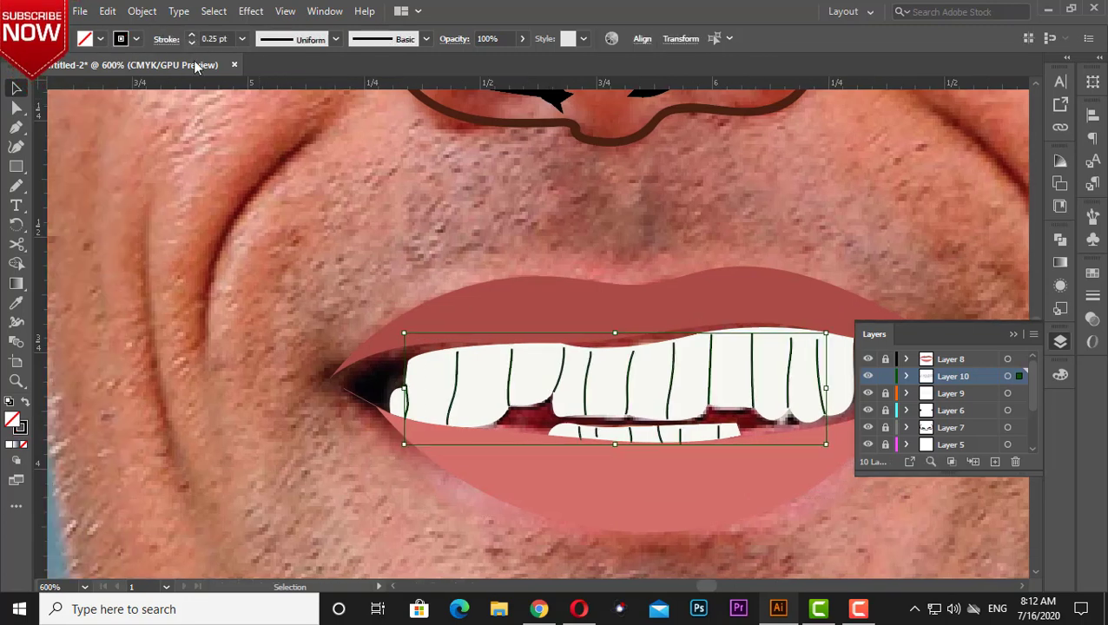
pyautogui.click(352, 314)
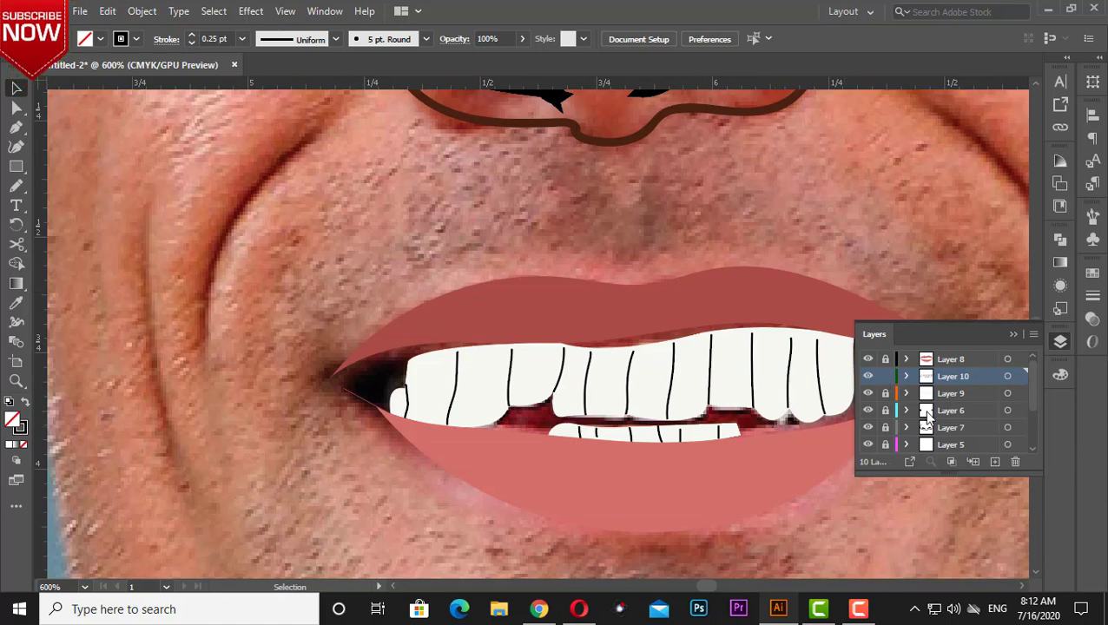
pyautogui.click(995, 463)
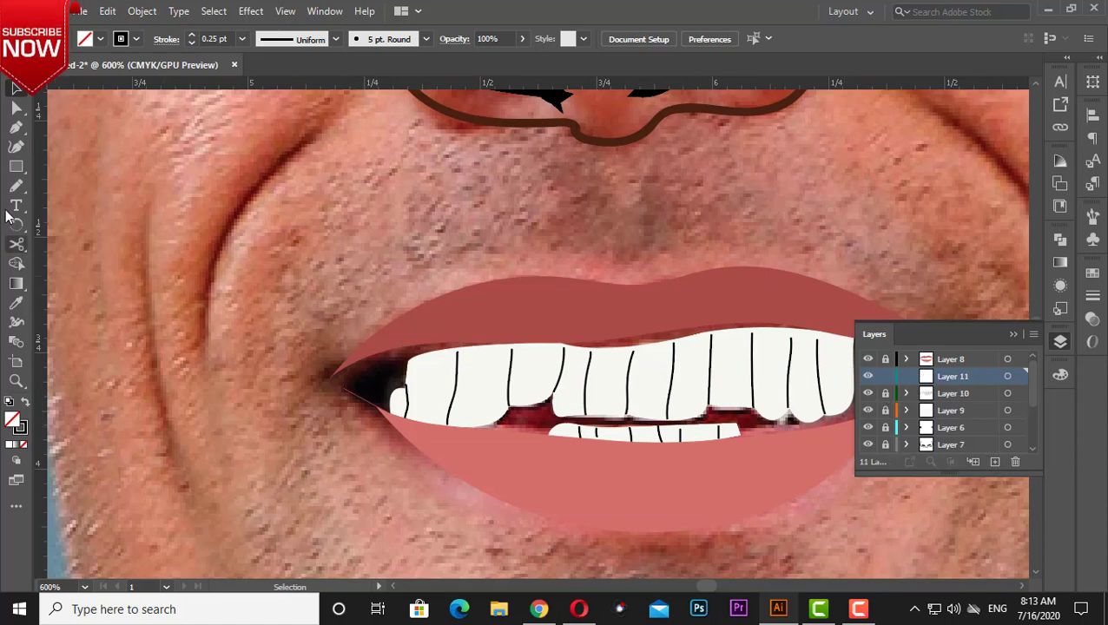
# Step: Pen-trace a closed mouth-opening shape from the left lip corner along both lips
pyautogui.click(15, 127)
pyautogui.click(344, 377)
pyautogui.moveTo(587, 343)
pyautogui.mouseDown()
pyautogui.moveTo(756, 361)
pyautogui.moveTo(594, 353)
pyautogui.mouseUp()
pyautogui.click(718, 283)
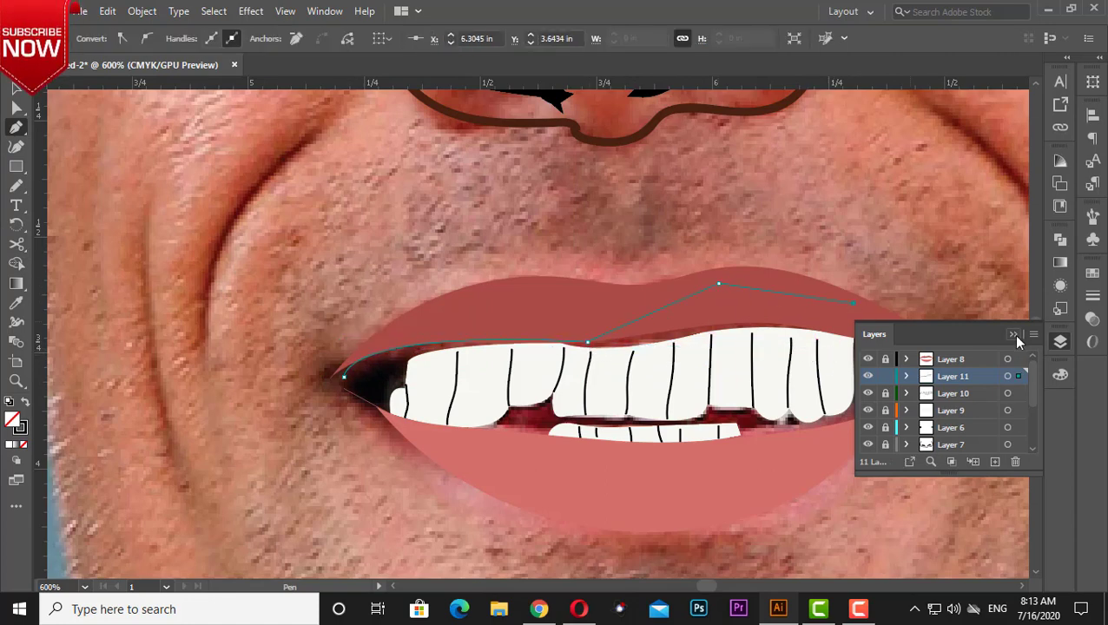
pyautogui.click(1012, 335)
pyautogui.click(916, 331)
pyautogui.moveTo(810, 429); pyautogui.dragTo(647, 452)
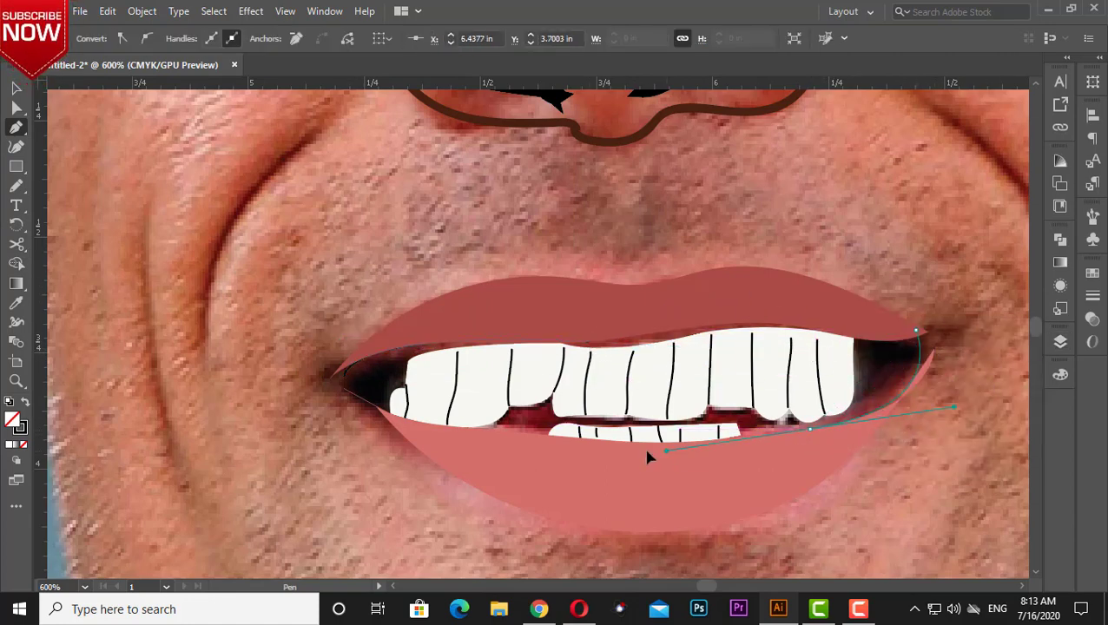
pyautogui.click(680, 469)
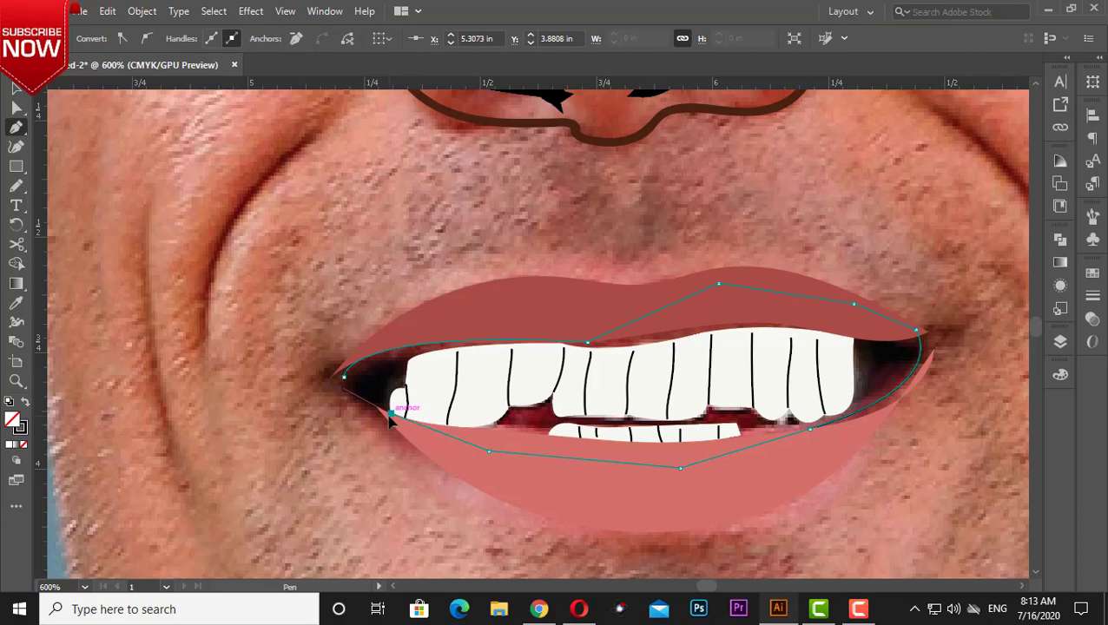
pyautogui.click(344, 376)
pyautogui.press('v')
# Step: Fill the mouth shape black and move Layer 11 below the teeth layer
pyautogui.click(23, 402)
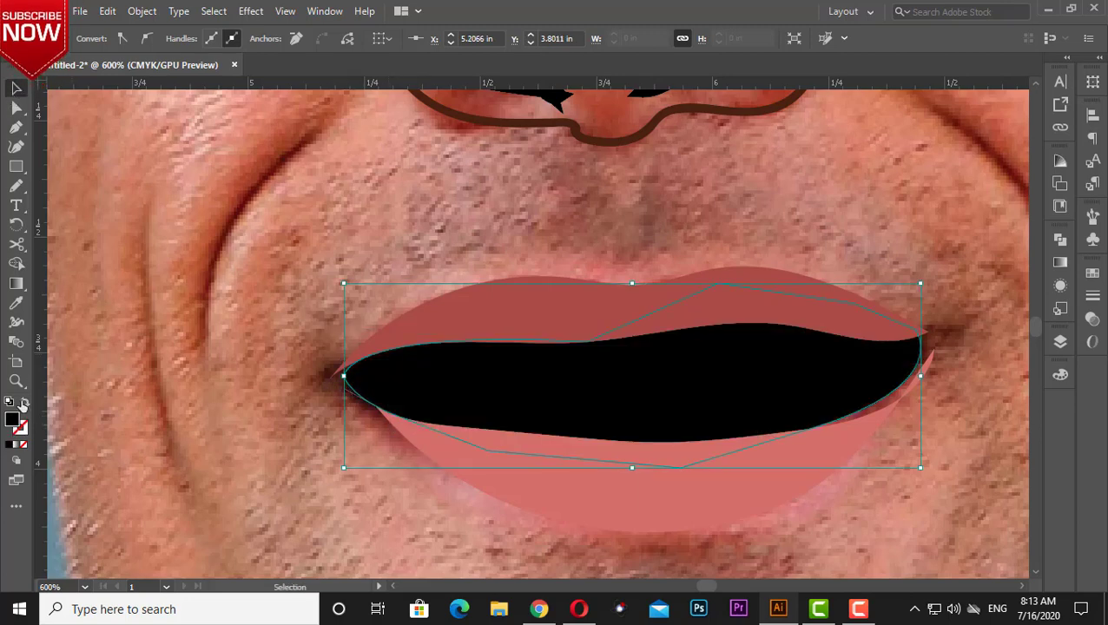
pyautogui.click(737, 391)
pyautogui.click(1060, 341)
pyautogui.moveTo(936, 396); pyautogui.dragTo(937, 418)
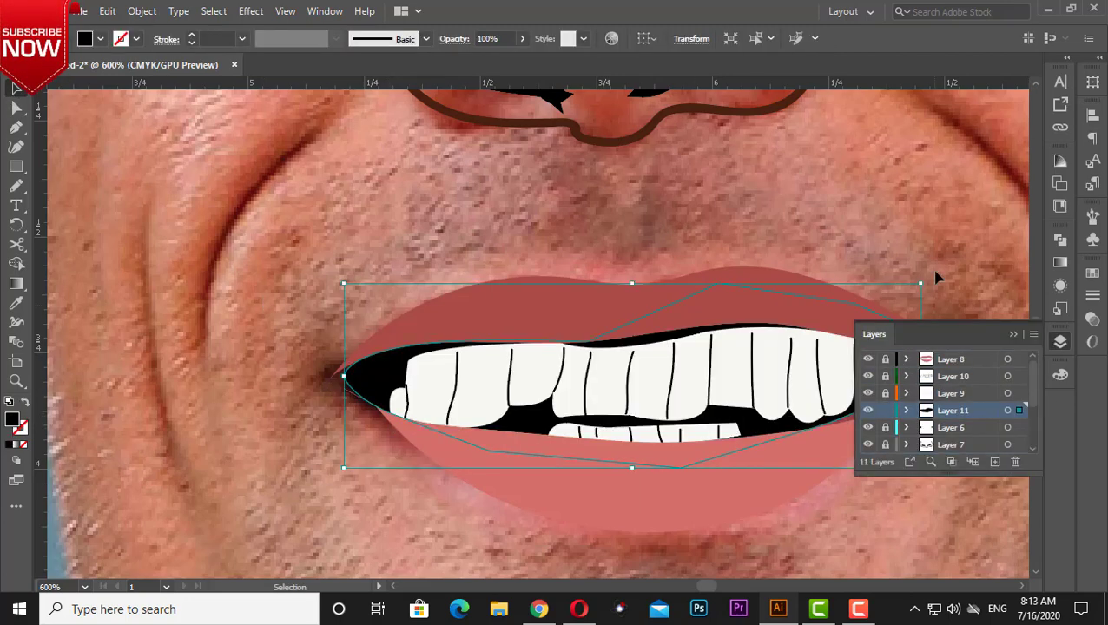
pyautogui.click(936, 251)
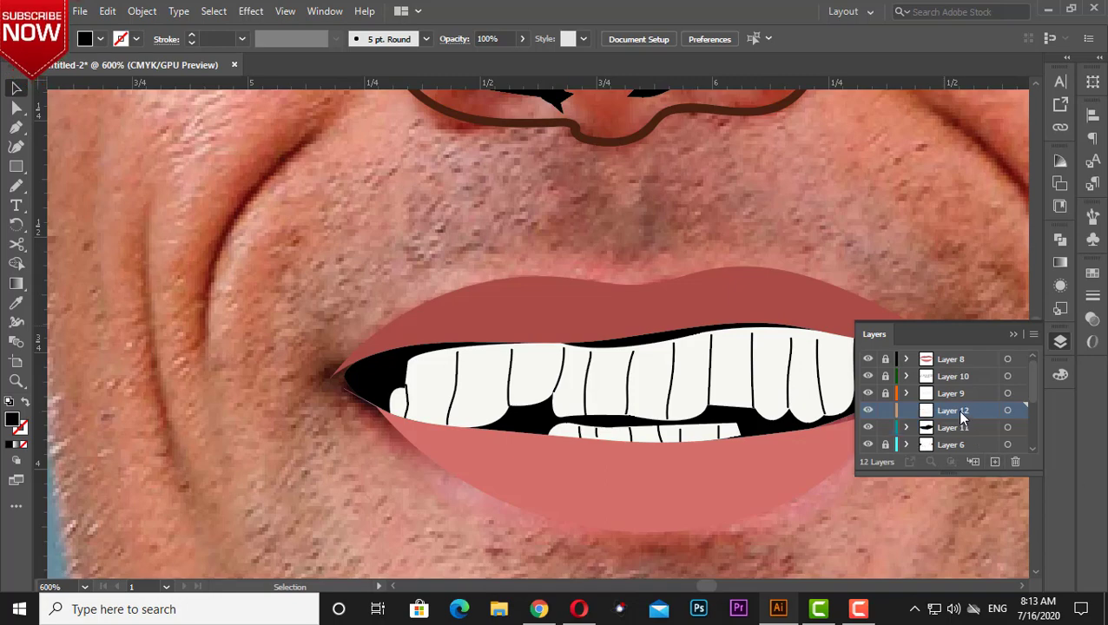
# Step: Add a new layer above Layer 8 and zoom to fit the whole face
pyautogui.click(951, 359)
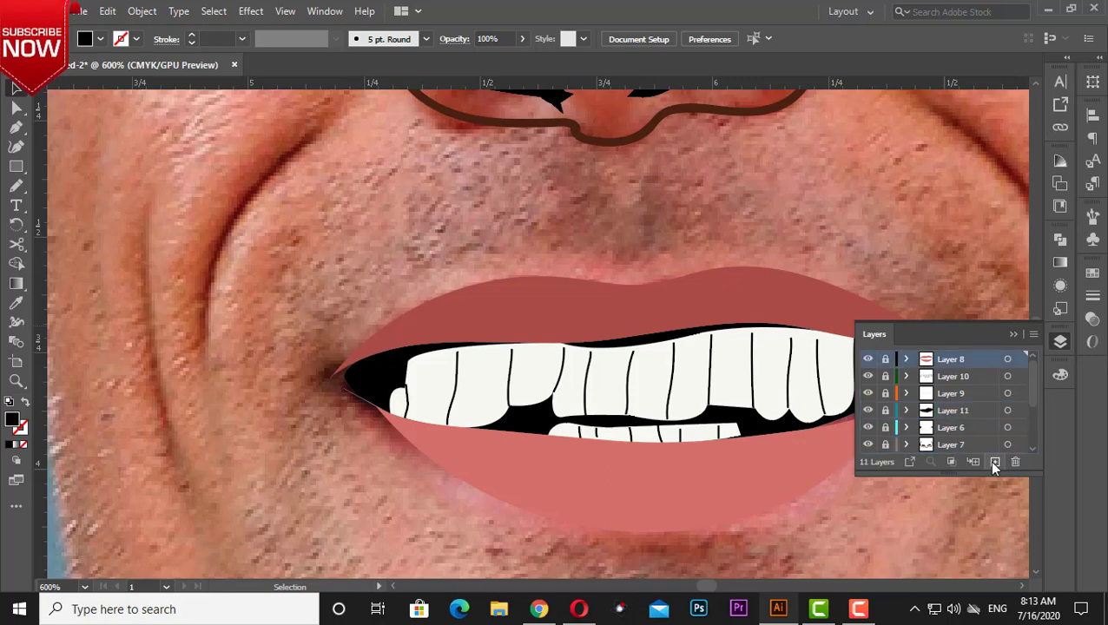
pyautogui.click(995, 462)
pyautogui.hotkey('ctrl', '1')
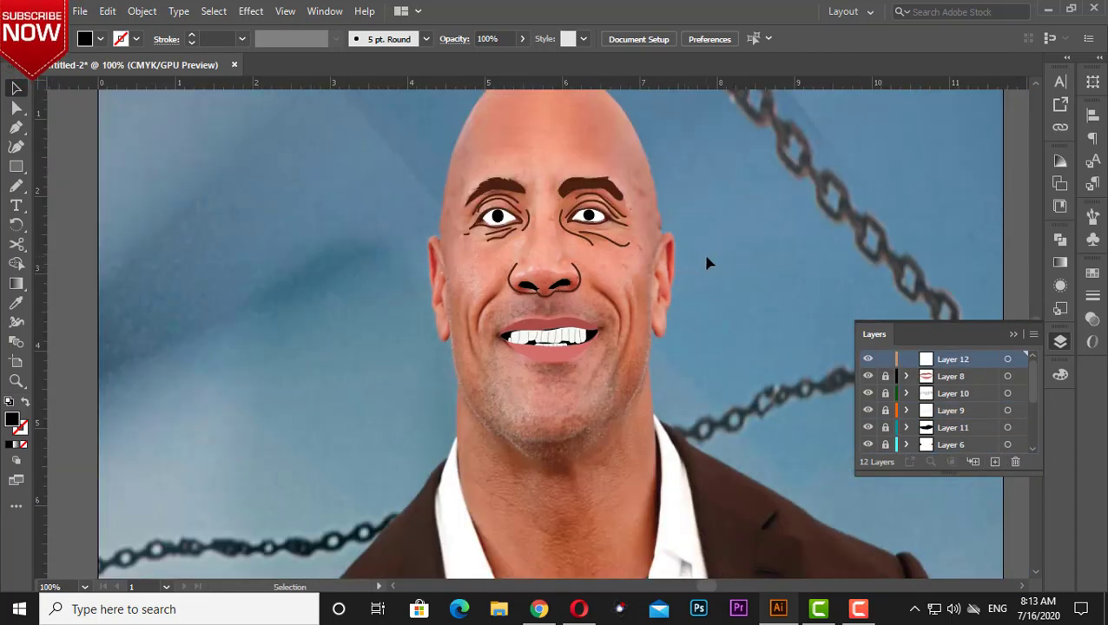
pyautogui.scroll(-3, 1025, 422)
pyautogui.scroll(3, 999, 400)
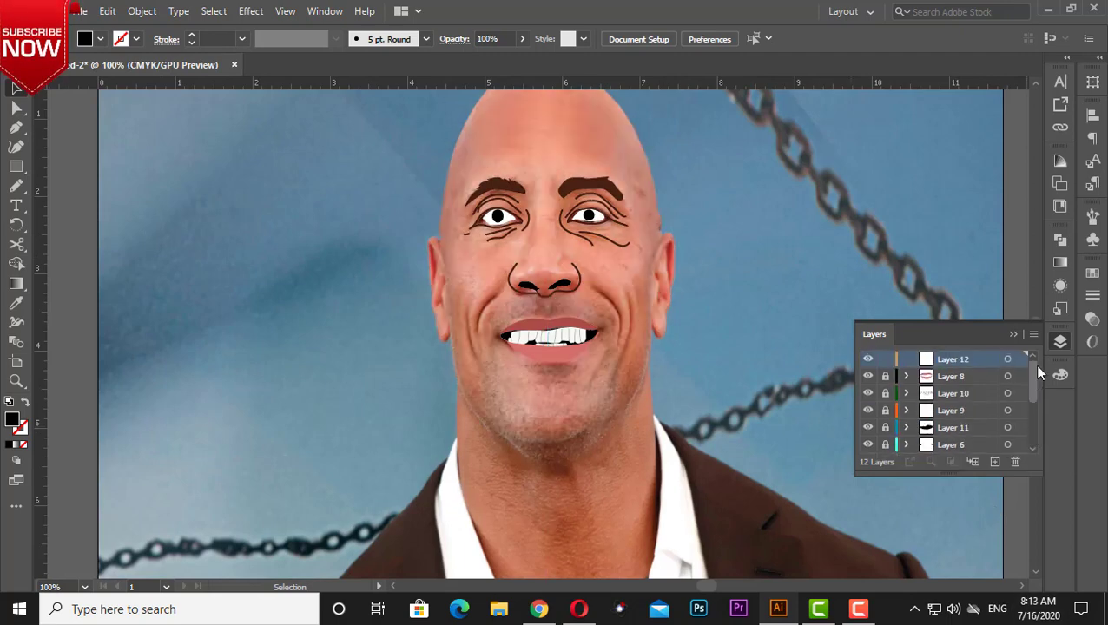
# Step: Pen-draw two curved laugh-line shapes on the left side of the mouth
pyautogui.click(15, 127)
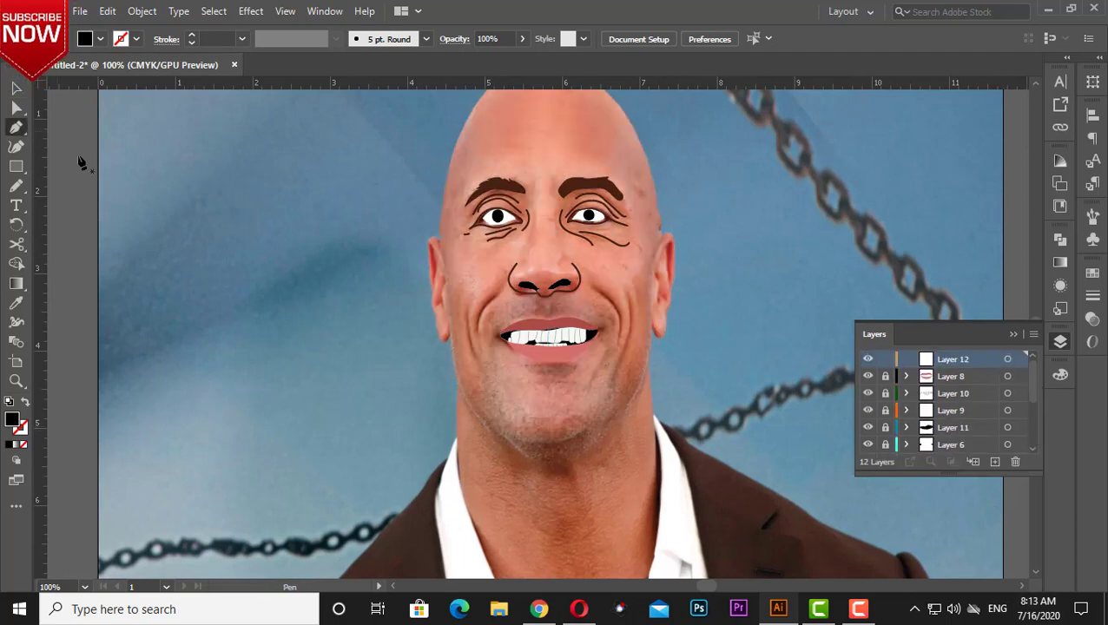
pyautogui.click(483, 336)
pyautogui.moveTo(502, 297); pyautogui.dragTo(520, 292)
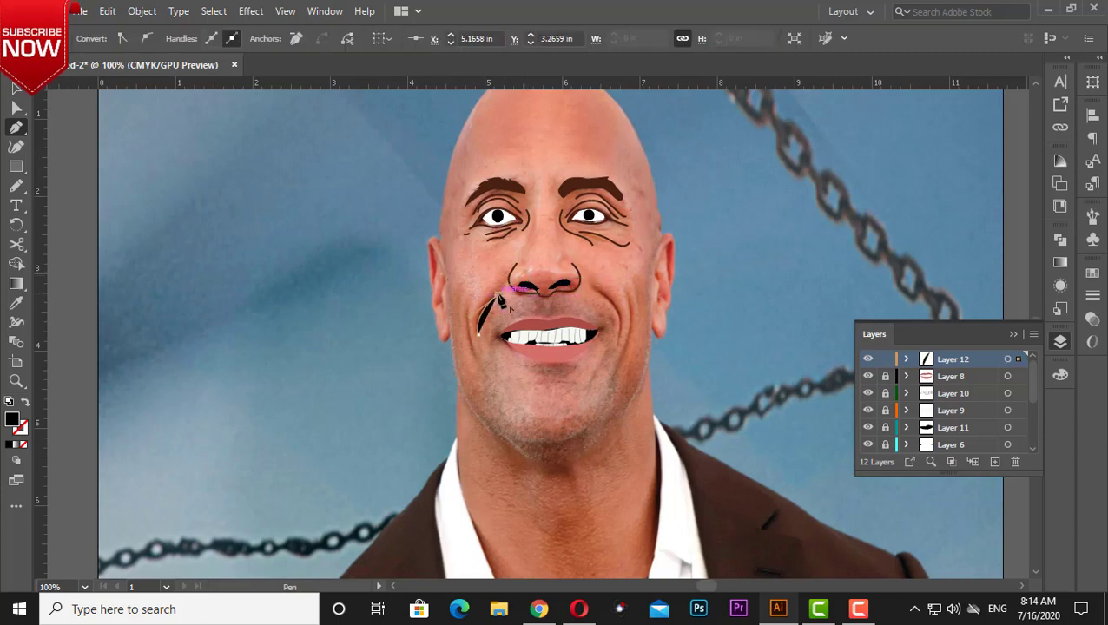
pyautogui.click(512, 286)
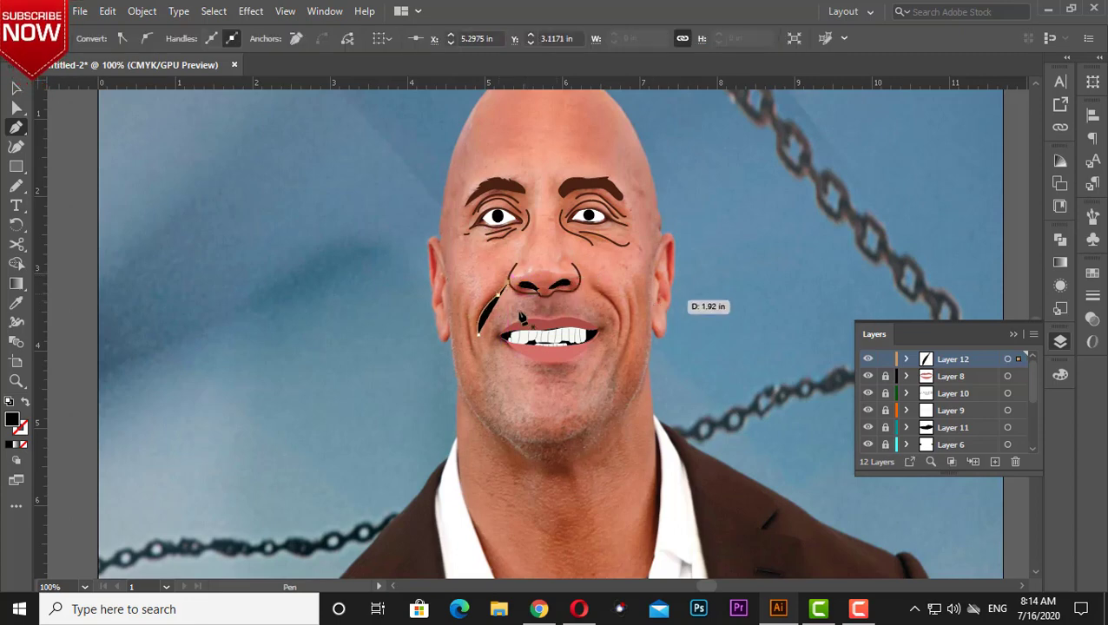
pyautogui.click(476, 338)
pyautogui.click(459, 297)
pyautogui.click(462, 343)
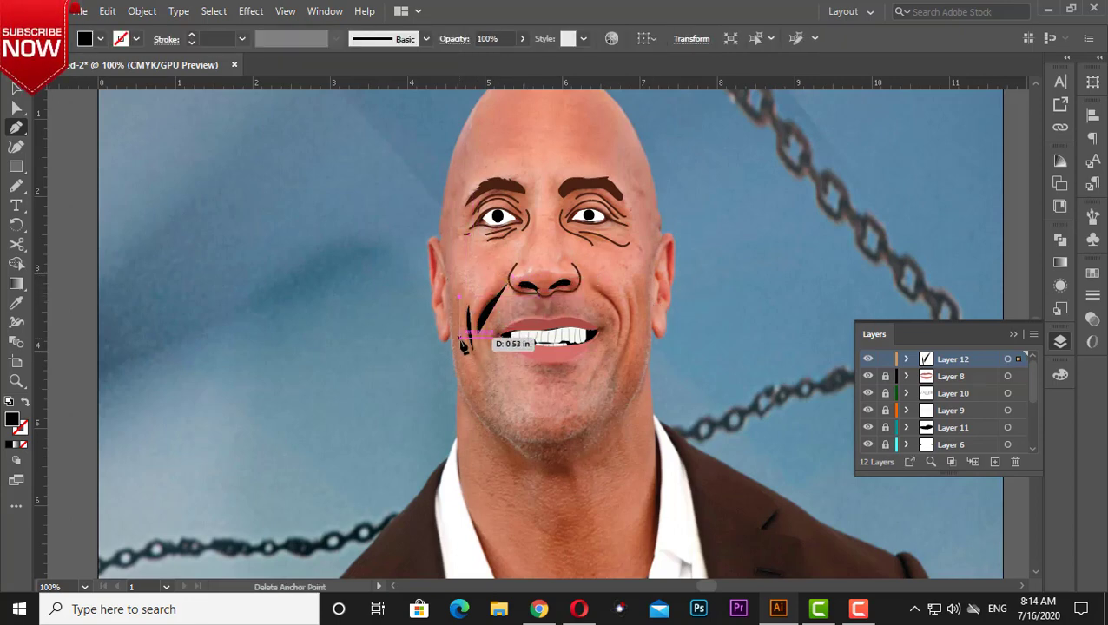
pyautogui.click(459, 297)
# Step: Draw the right-cheek laugh line and turn the cheek shapes into black outlines
pyautogui.click(589, 285)
pyautogui.click(617, 345)
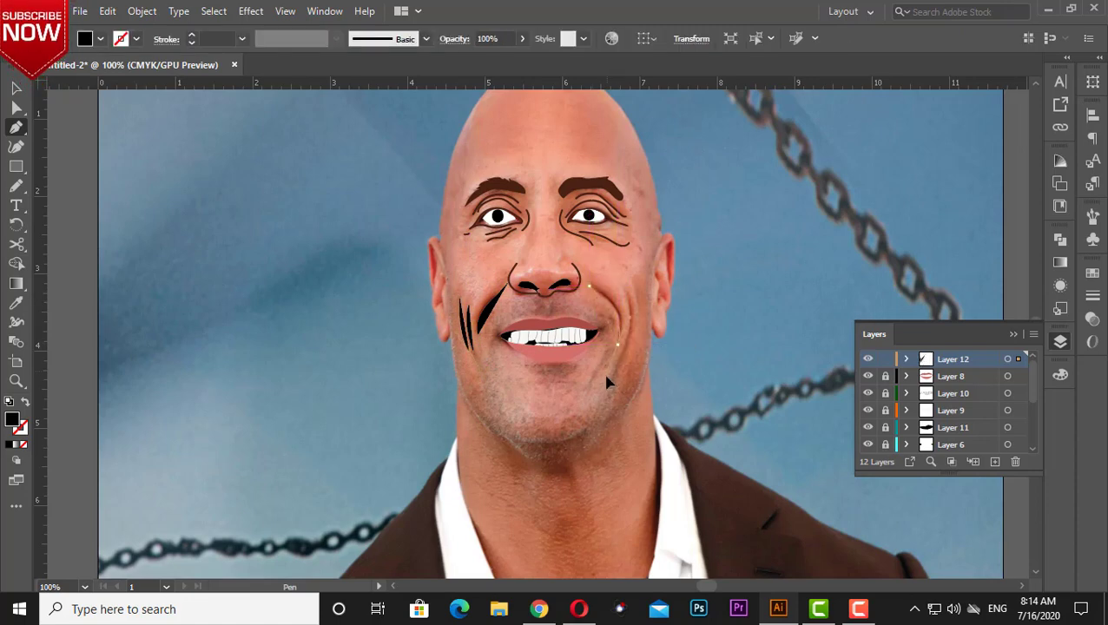
pyautogui.click(628, 291)
pyautogui.click(589, 284)
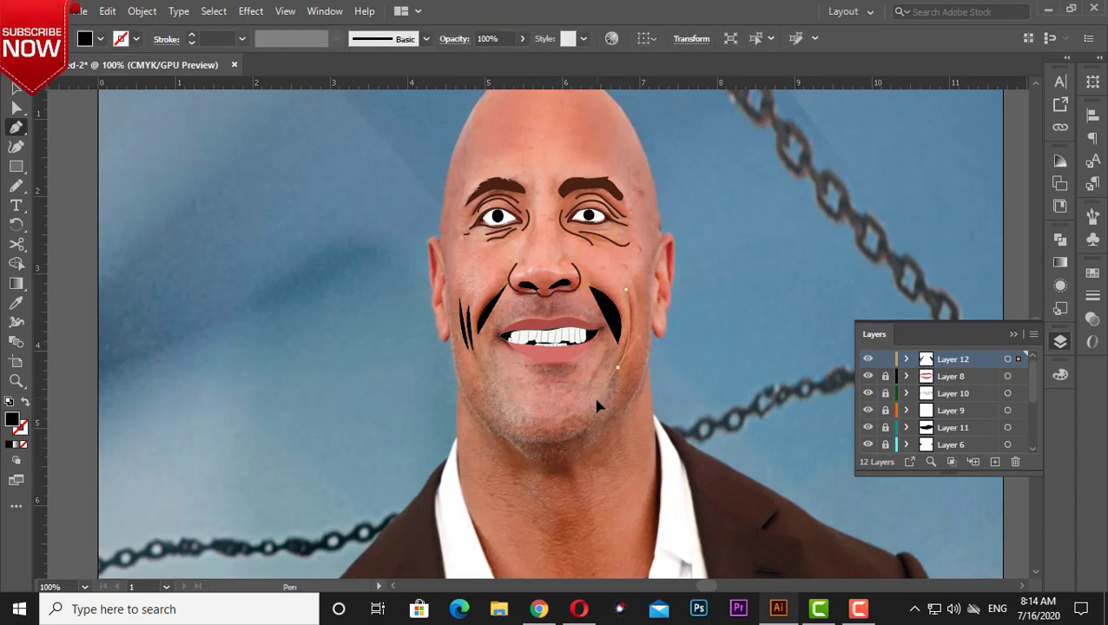
pyautogui.press('v')
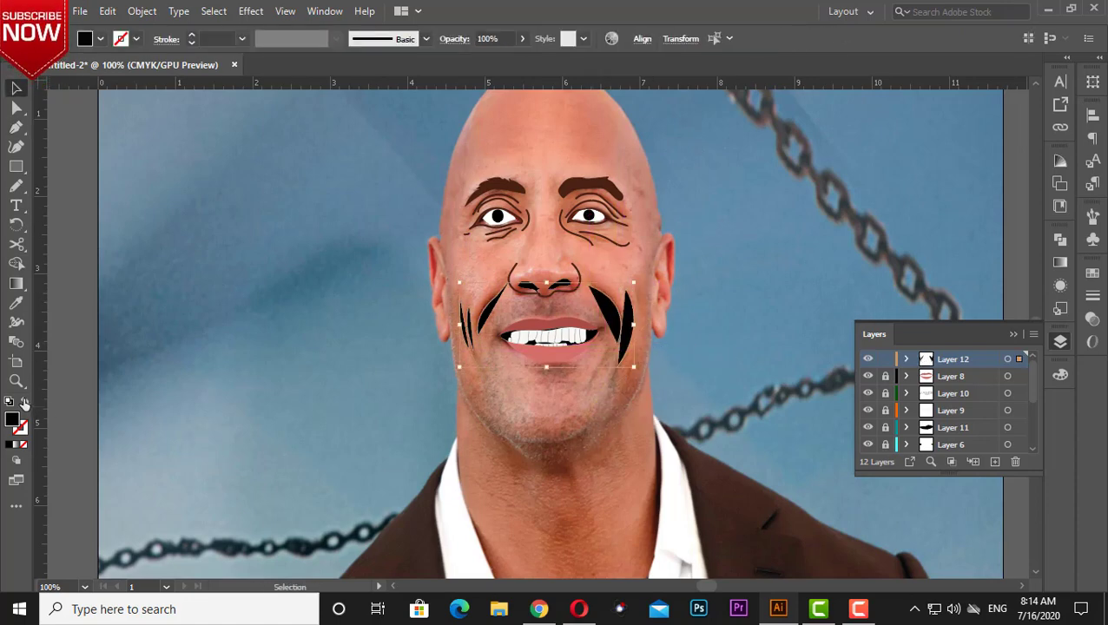
pyautogui.click(24, 402)
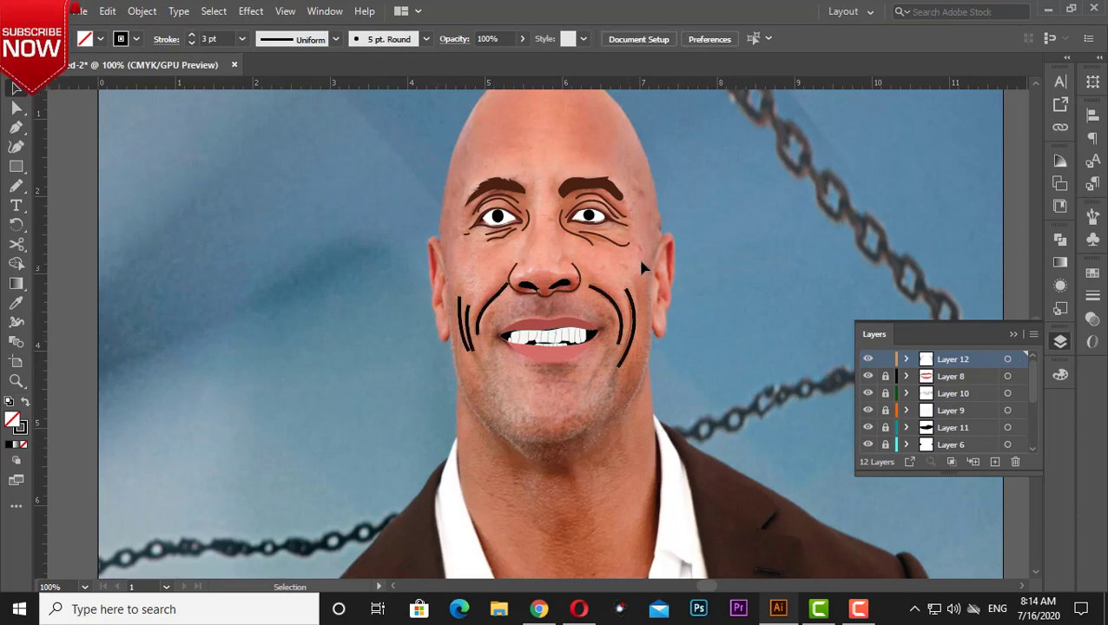
# Step: Select the nose and cheek lines and set their stroke caps to Round Cap
pyautogui.moveTo(643, 269); pyautogui.dragTo(518, 324)
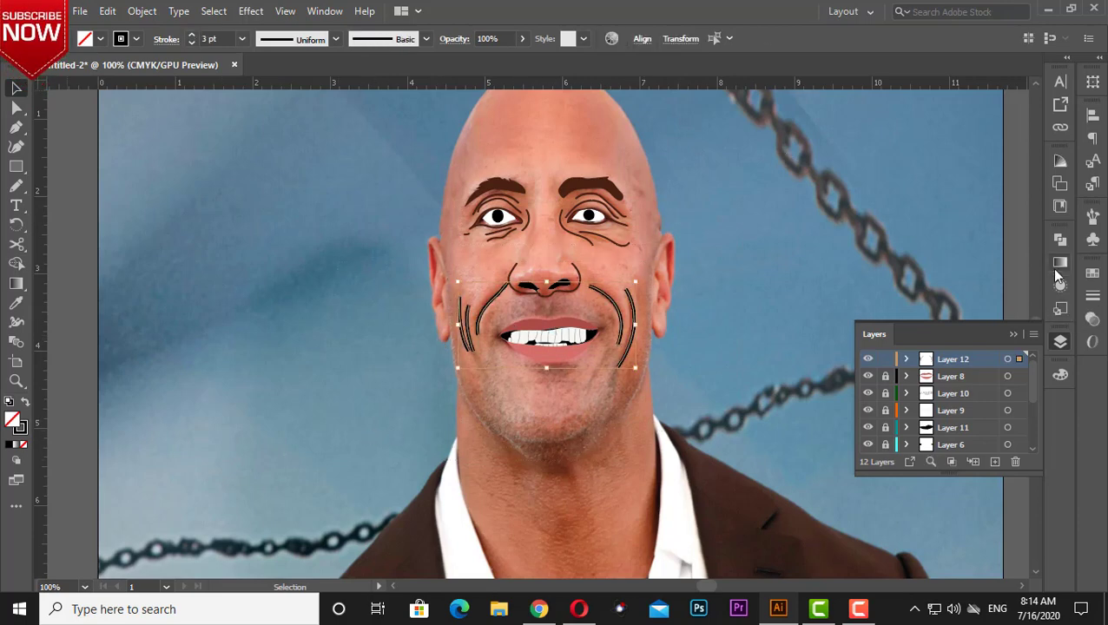
pyautogui.click(1060, 287)
pyautogui.click(886, 280)
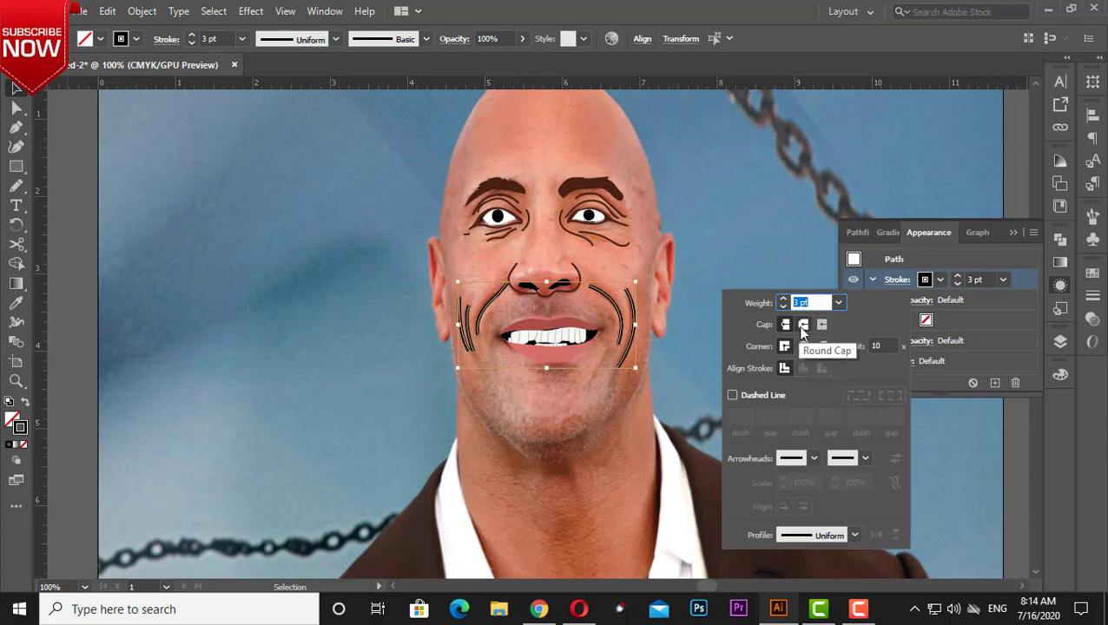
pyautogui.click(792, 224)
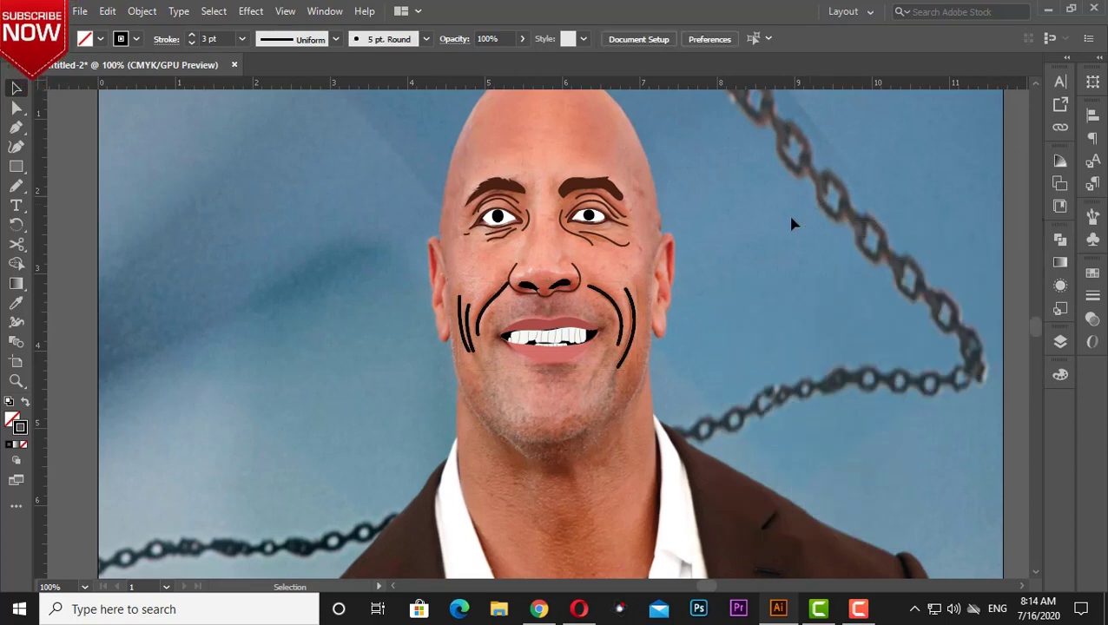
# Step: Pencil a short line below the right cheek and reframe the view on the head
pyautogui.click(11, 186)
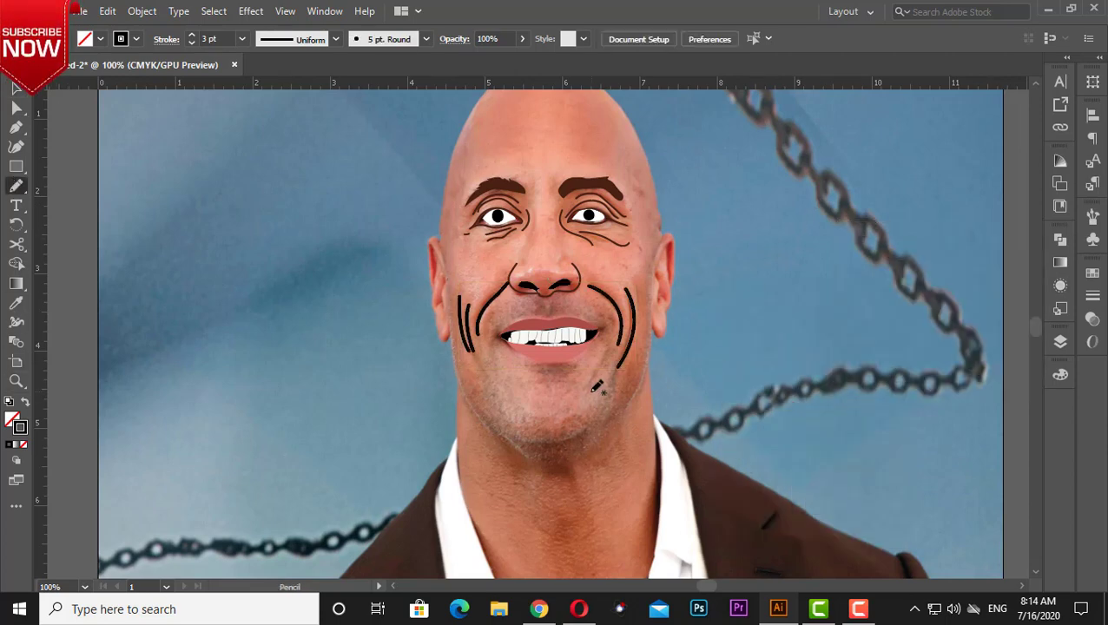
pyautogui.moveTo(608, 350); pyautogui.dragTo(585, 393)
pyautogui.click(17, 87)
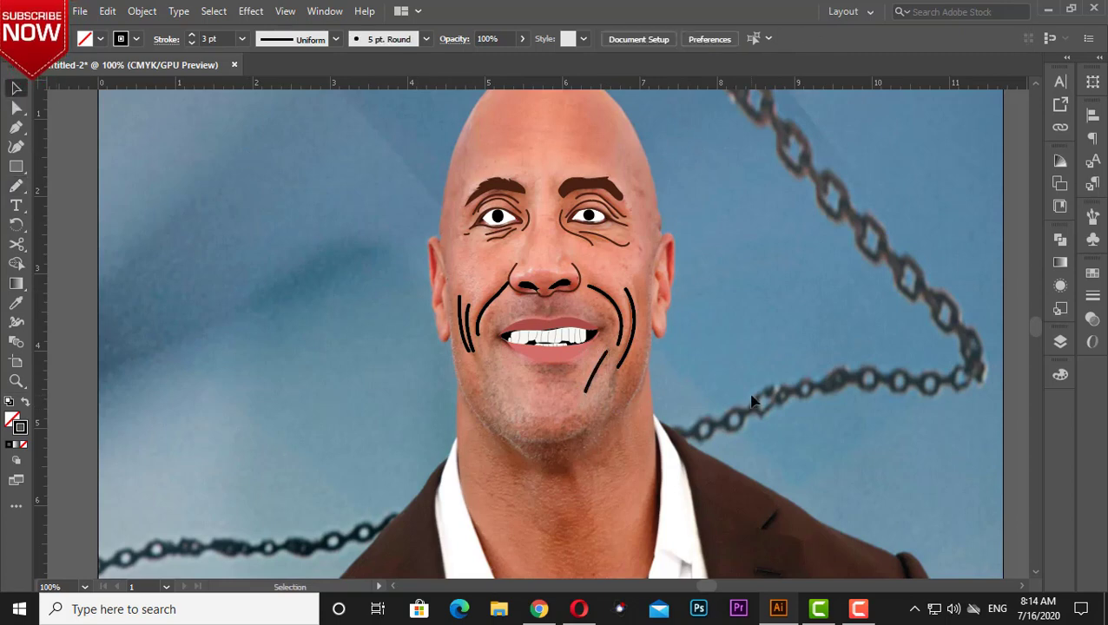
pyautogui.moveTo(380, 392); pyautogui.dragTo(304, 517)
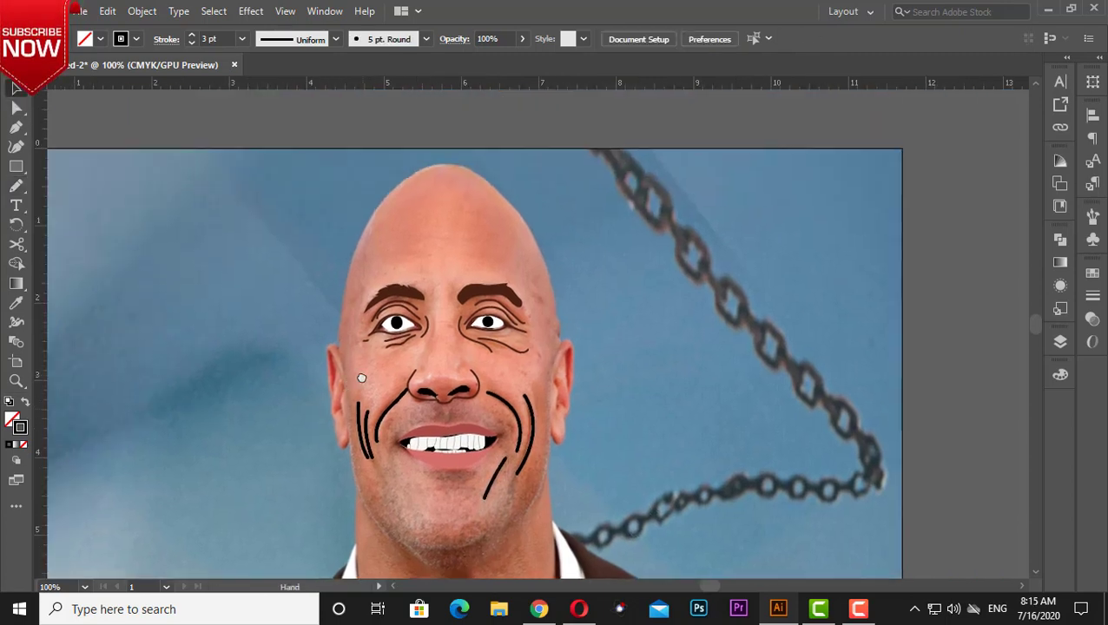
# Step: Pencil black filled shapes over both ears and set their stroke to None
pyautogui.press('n')
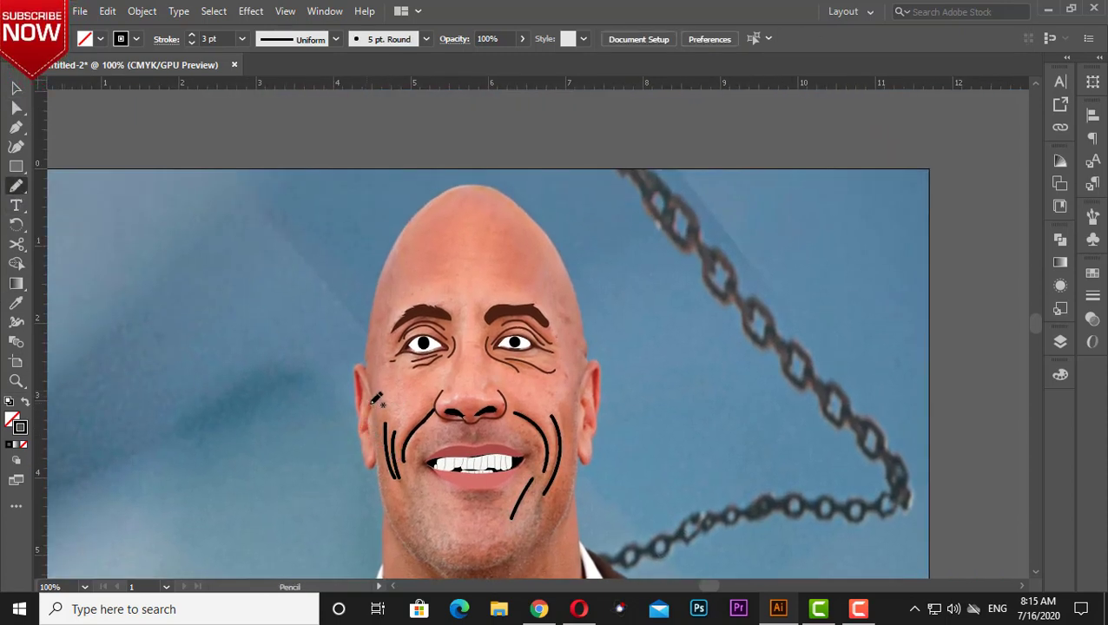
pyautogui.moveTo(365, 435); pyautogui.dragTo(364, 404)
pyautogui.hotkey('shift', 'x')
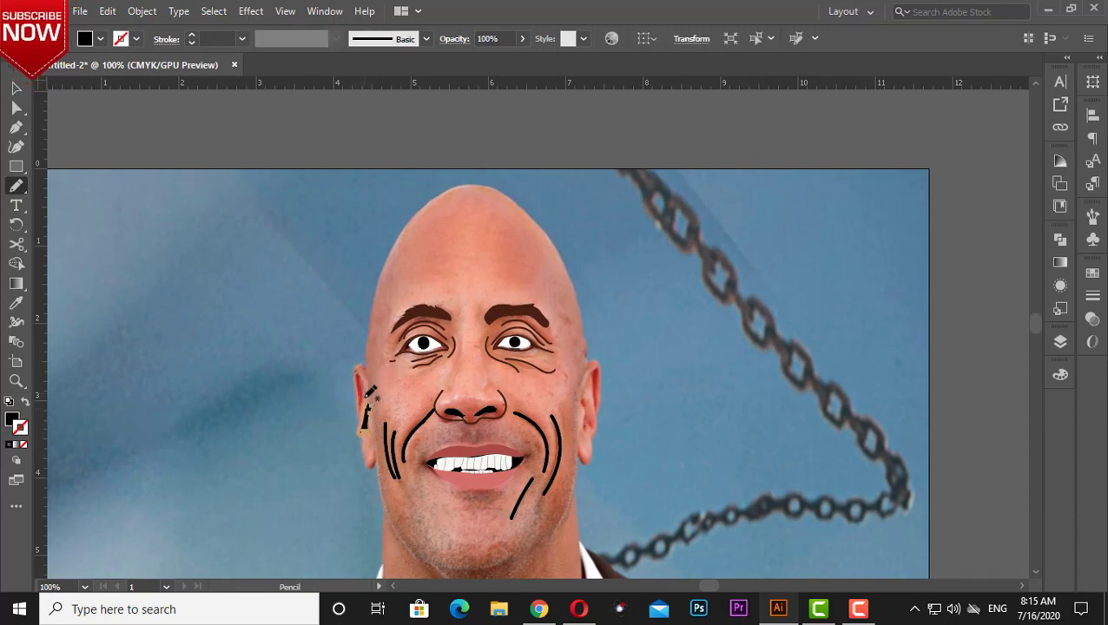
pyautogui.moveTo(359, 412); pyautogui.dragTo(356, 374)
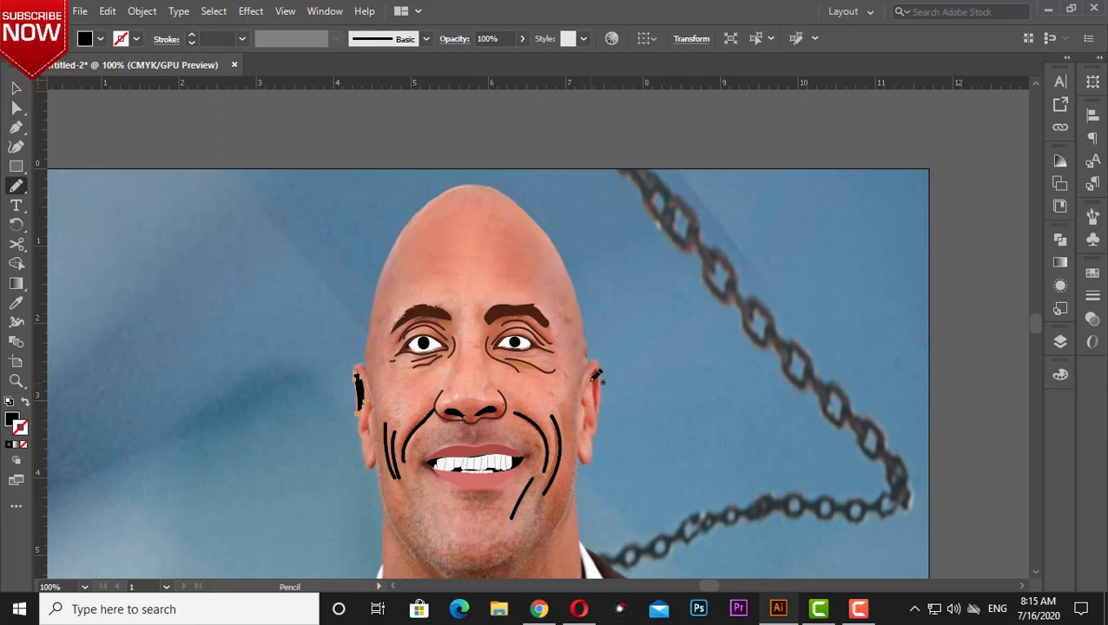
pyautogui.moveTo(591, 424); pyautogui.dragTo(593, 369)
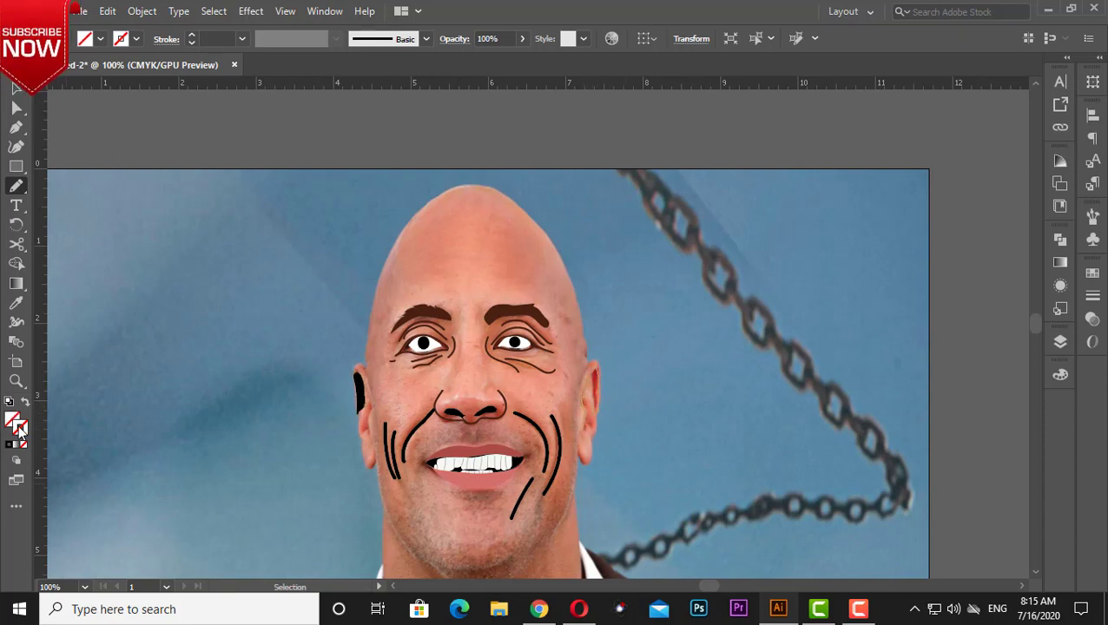
pyautogui.click(8, 401)
pyautogui.click(25, 401)
pyautogui.click(23, 444)
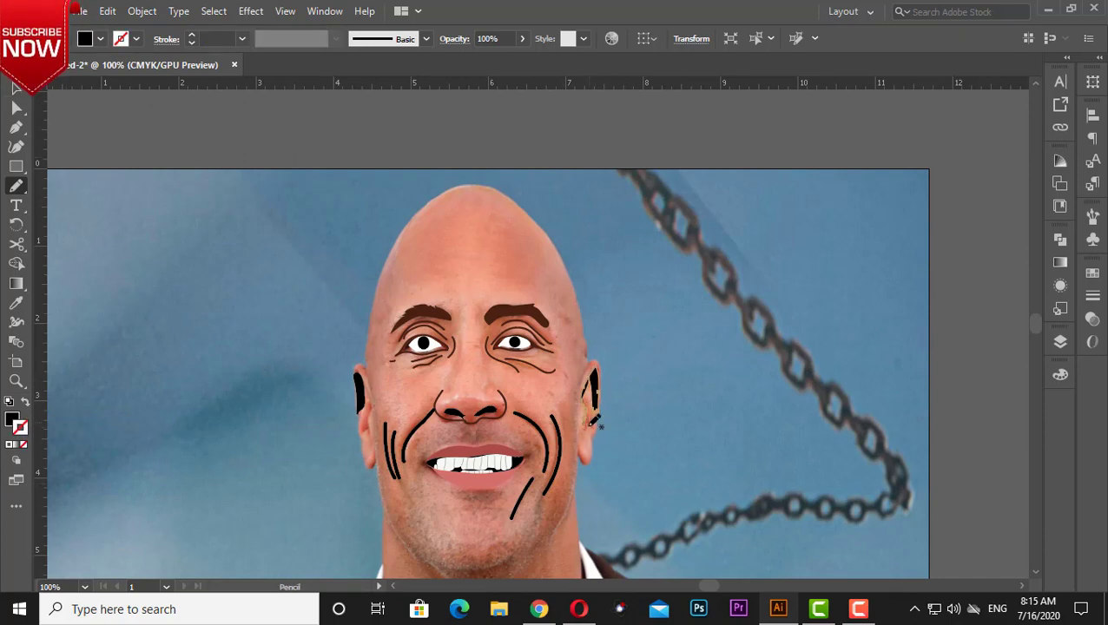
pyautogui.press('v')
pyautogui.scroll(-1, 52, 399)
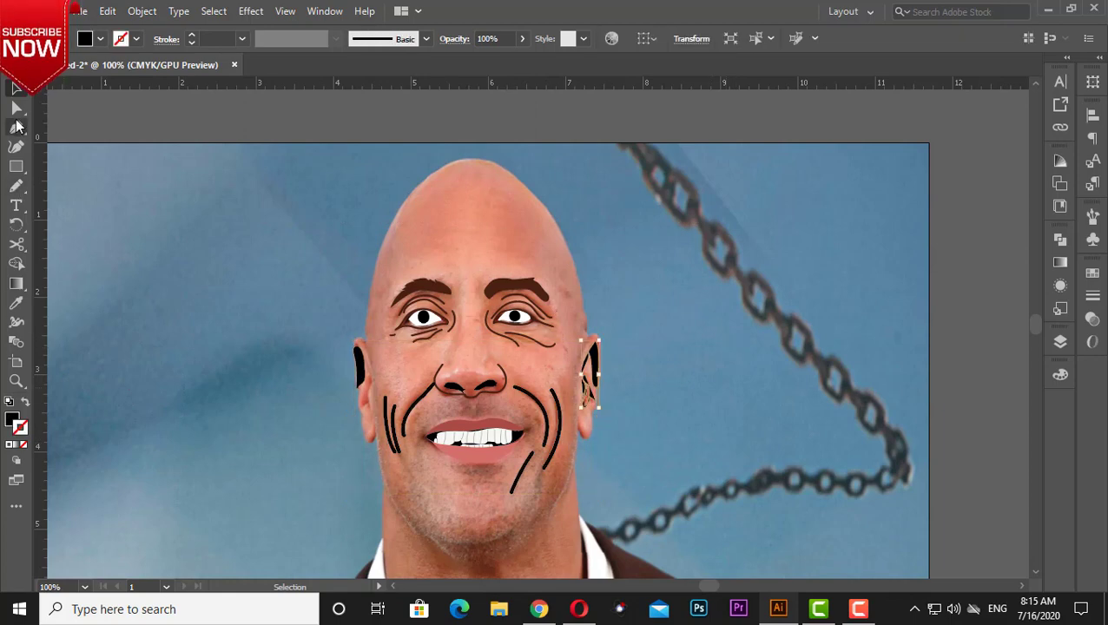
# Step: Fill both ear shapes with the sampled skin colour and deselect everything
pyautogui.click(16, 302)
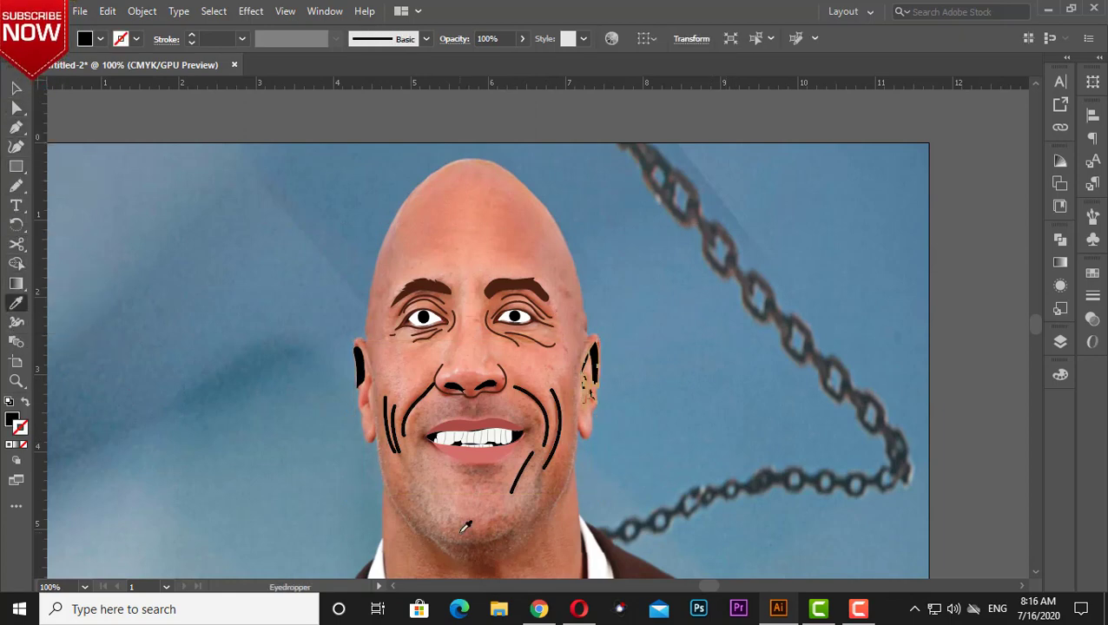
pyautogui.click(382, 389)
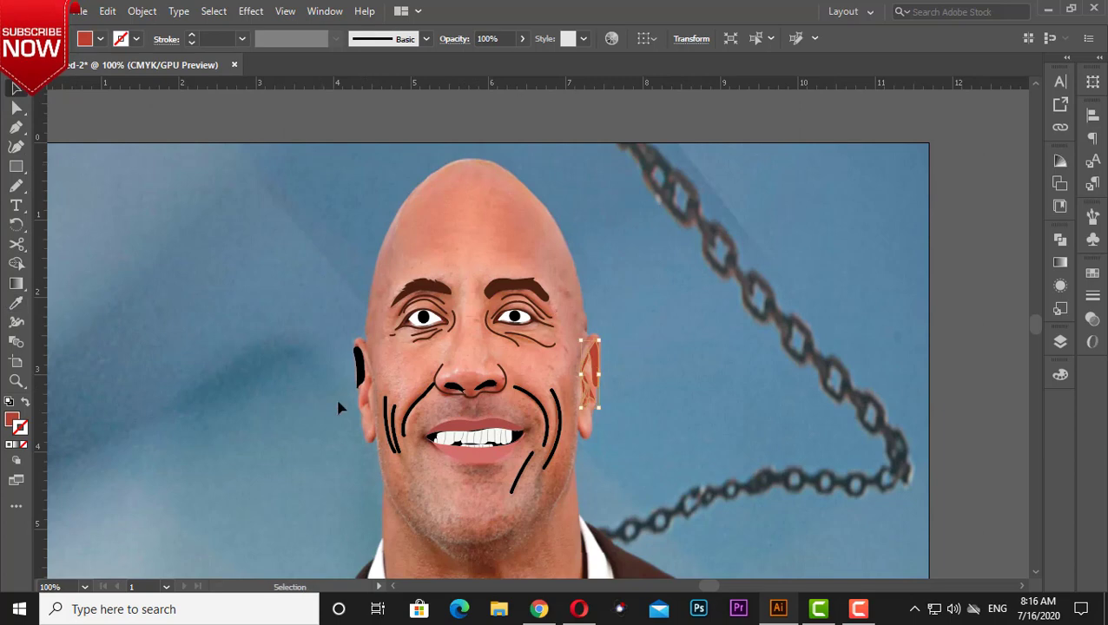
pyautogui.click(359, 363)
pyautogui.click(592, 382)
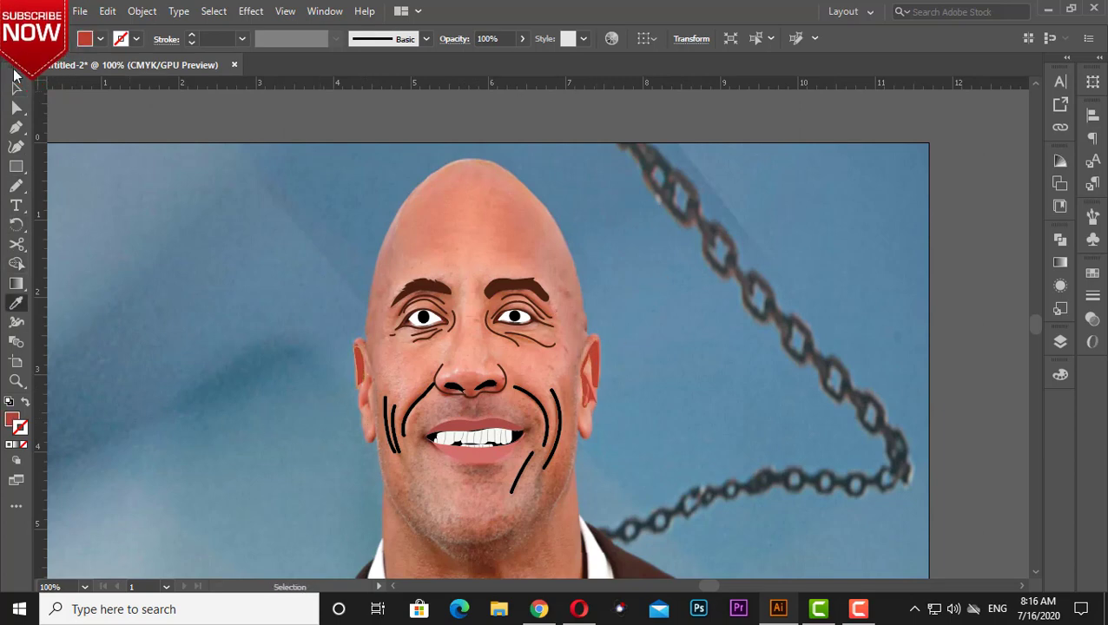
pyautogui.click(15, 88)
pyautogui.click(265, 137)
# Step: Make Layer 2's flat salmon head visible again and bring the neck and shoulders into view
pyautogui.click(1061, 342)
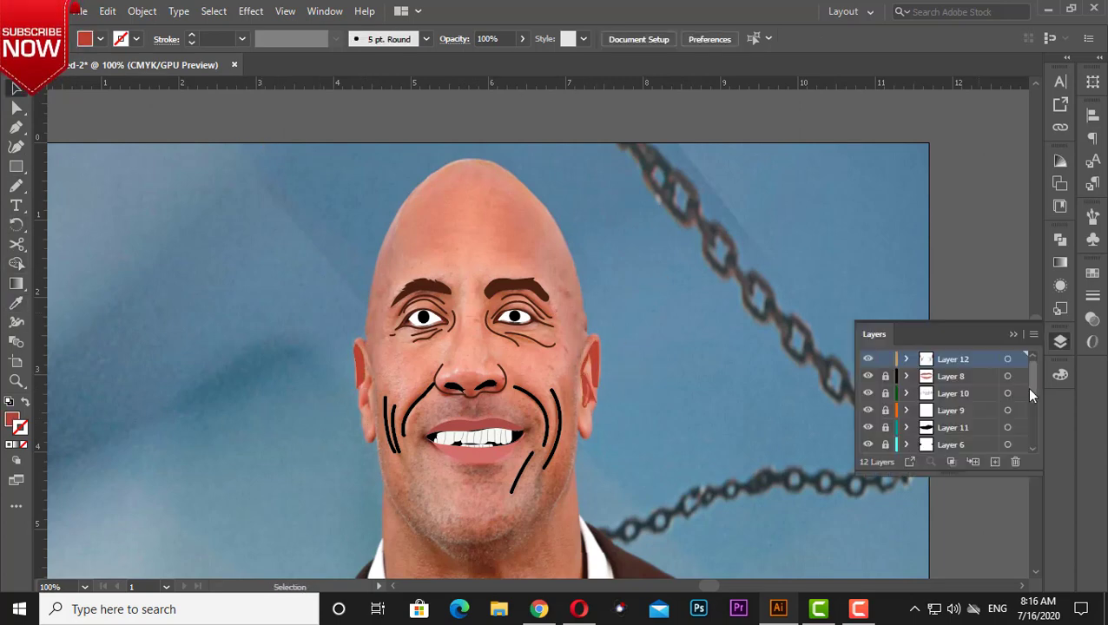
pyautogui.scroll(-3, 946, 400)
pyautogui.click(868, 429)
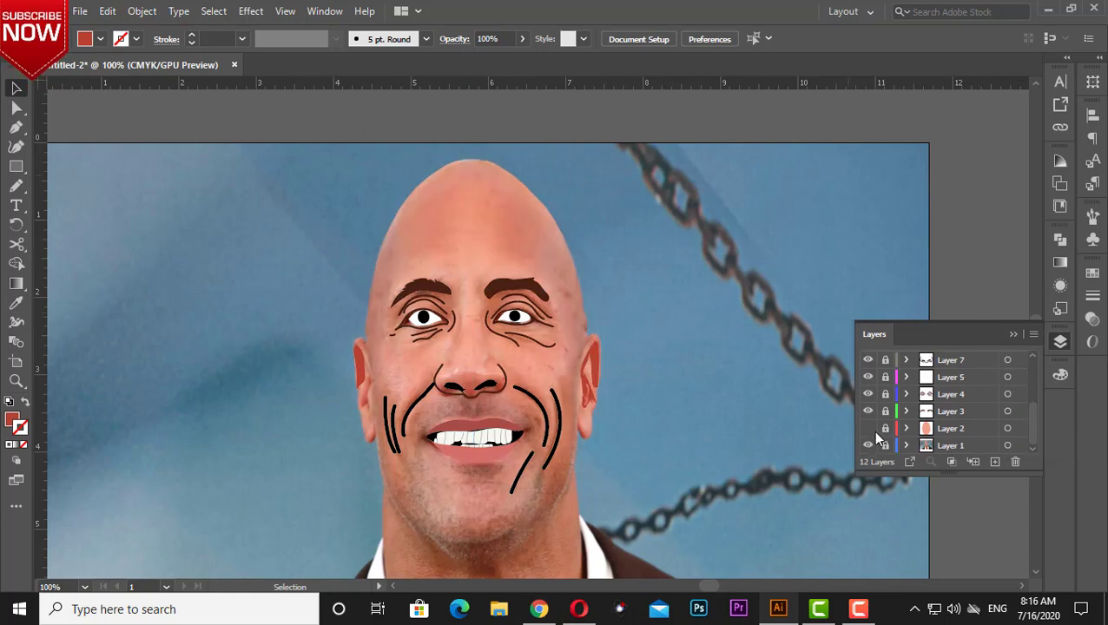
pyautogui.click(871, 430)
pyautogui.click(1013, 336)
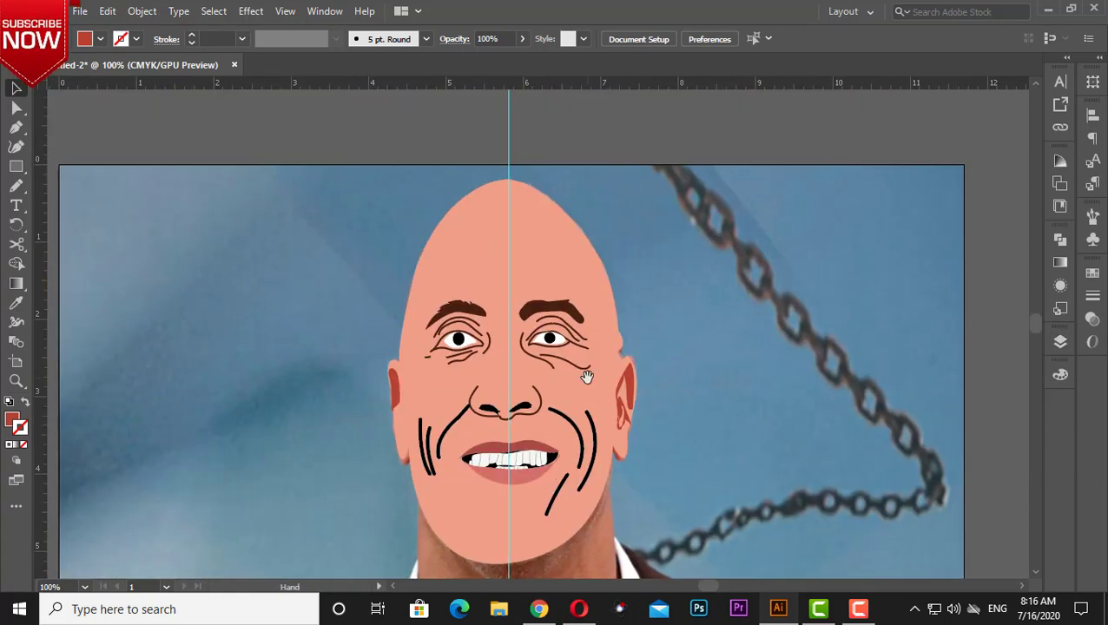
pyautogui.moveTo(548, 474); pyautogui.dragTo(539, 441)
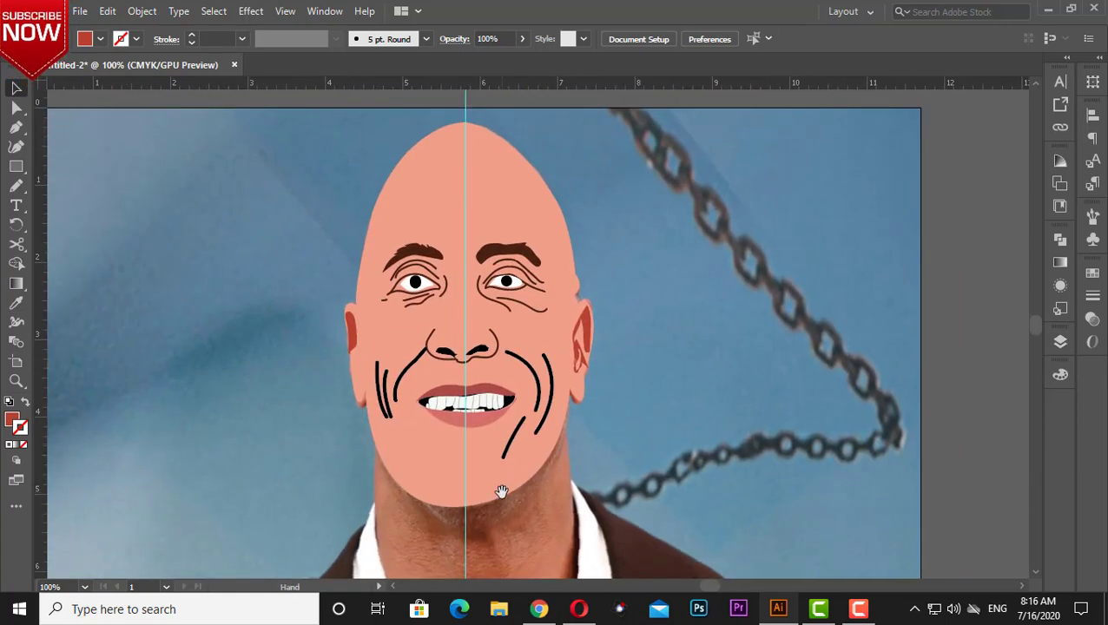
pyautogui.moveTo(513, 502)
pyautogui.mouseDown()
pyautogui.moveTo(555, 465)
pyautogui.moveTo(575, 406)
pyautogui.mouseUp()
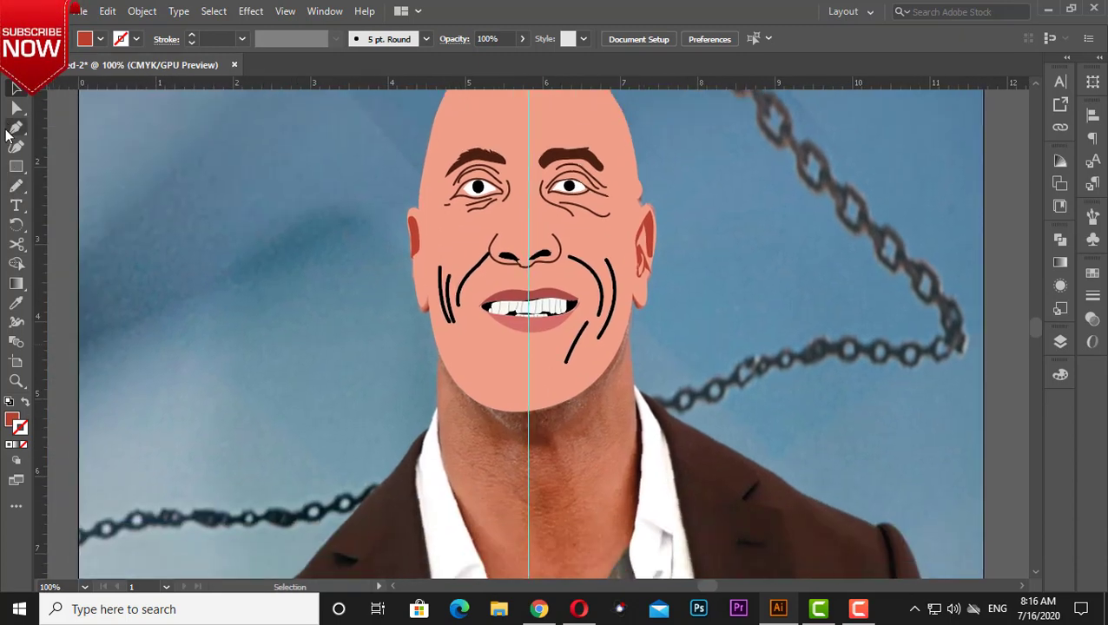
pyautogui.click(15, 127)
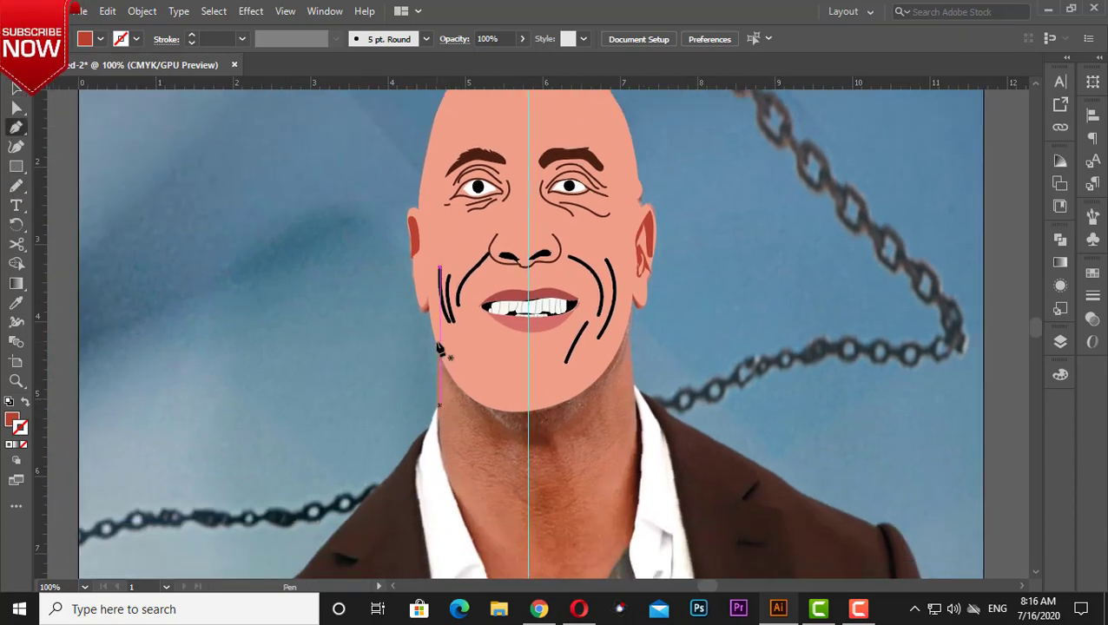
# Step: Add Layer 13 and pen-trace the neck outline down the left side toward the chest
pyautogui.click(1061, 342)
pyautogui.click(995, 461)
pyautogui.click(440, 355)
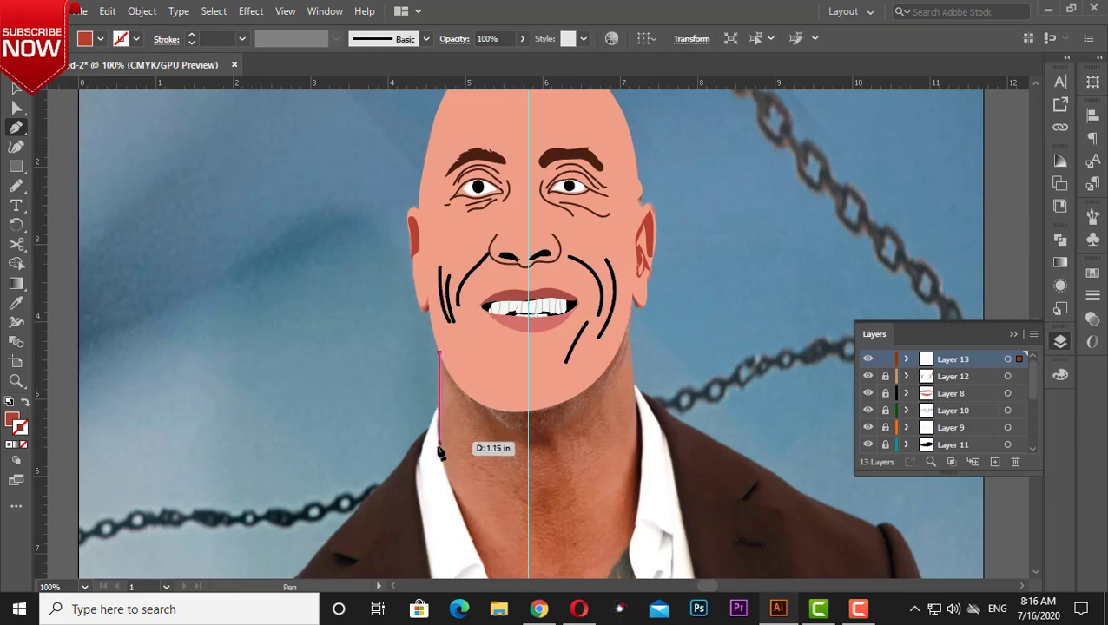
pyautogui.click(441, 450)
pyautogui.click(480, 565)
pyautogui.moveTo(475, 560); pyautogui.dragTo(414, 351)
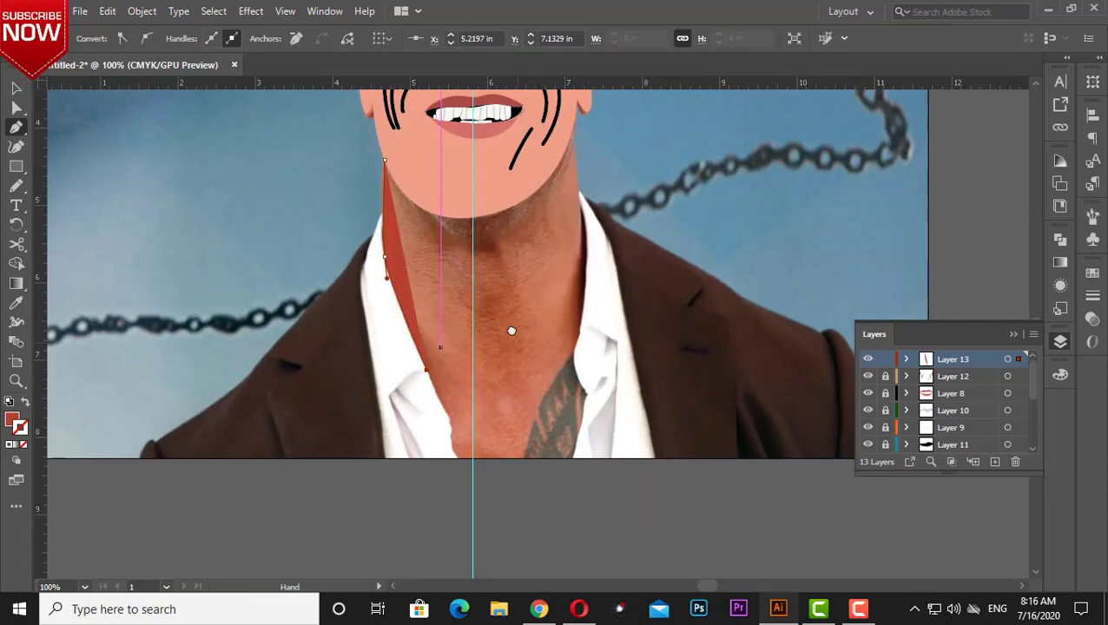
pyautogui.click(447, 415)
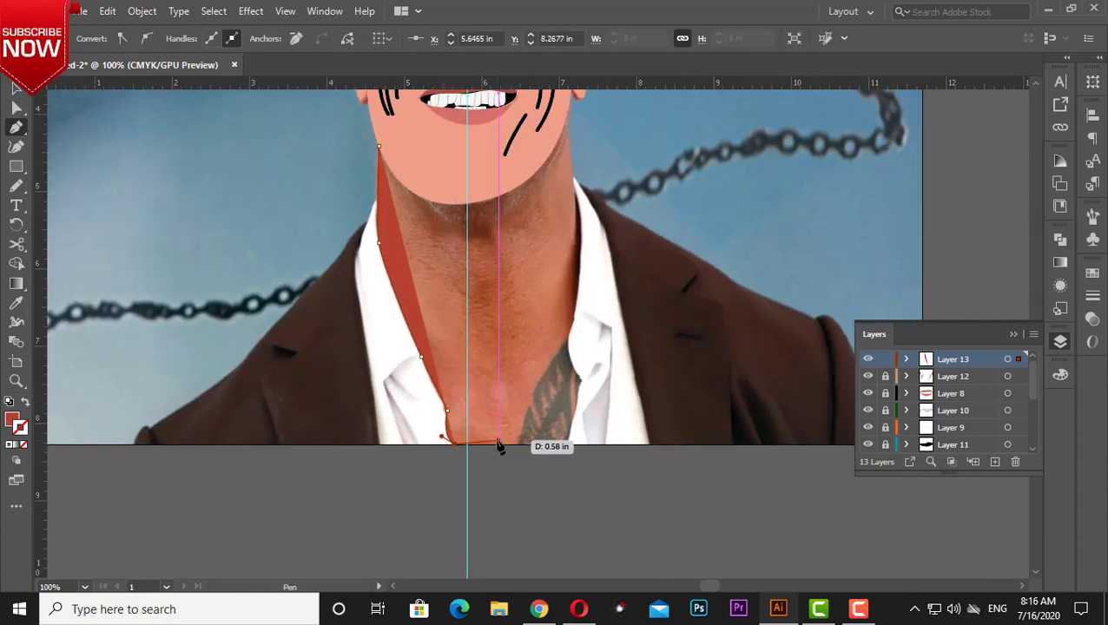
# Step: Continue the outline along the chest bottom, up the right collar to the chin, and close it
pyautogui.click(568, 445)
pyautogui.click(582, 379)
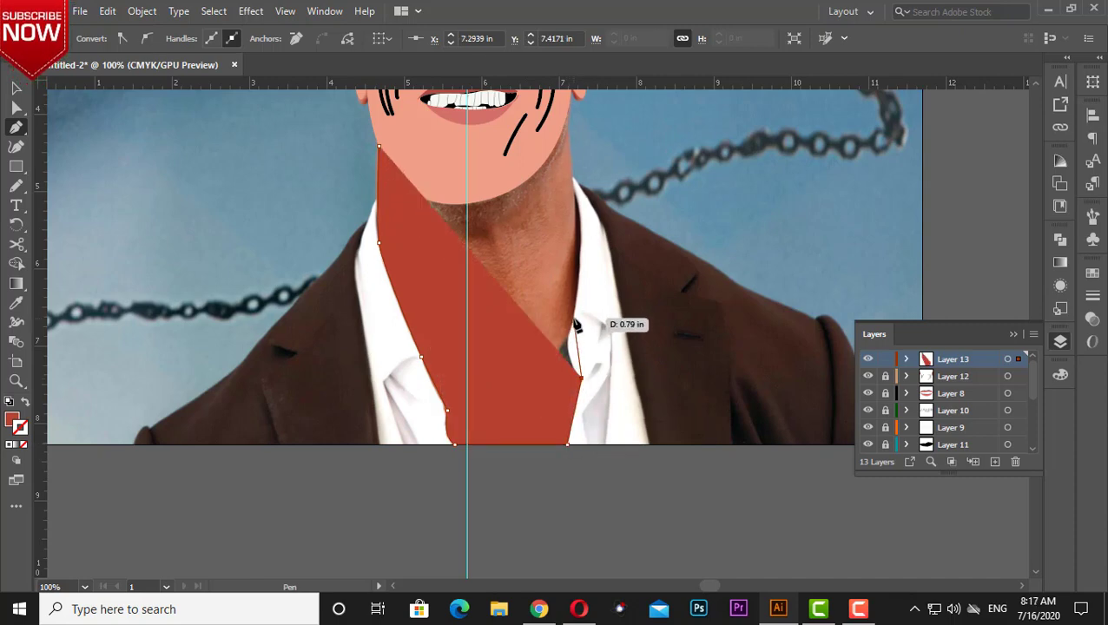
pyautogui.moveTo(574, 318); pyautogui.dragTo(594, 290)
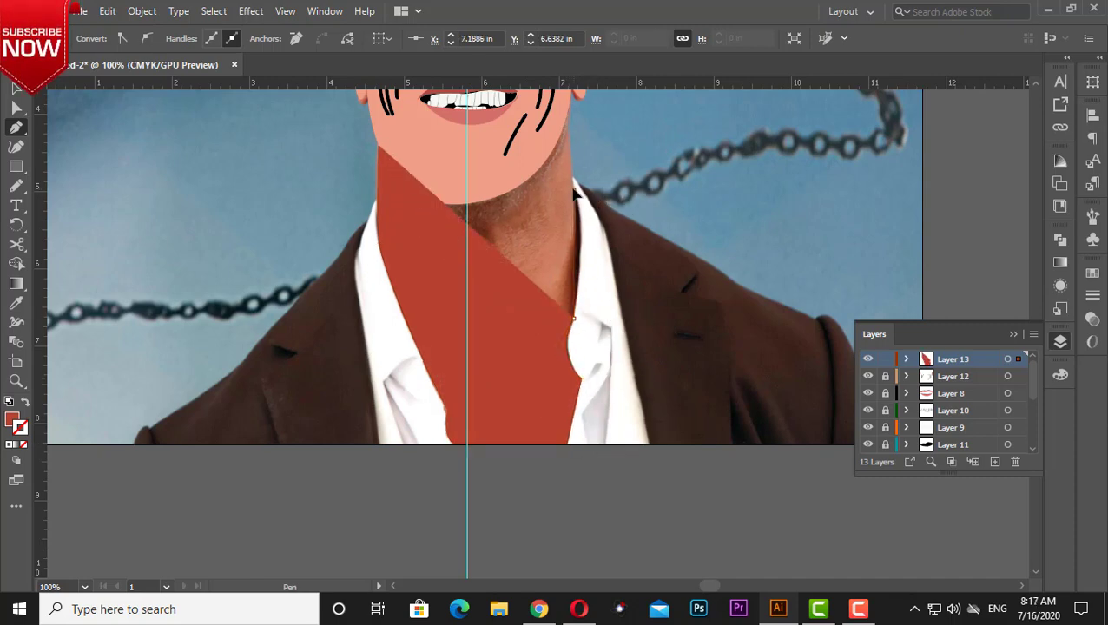
pyautogui.moveTo(574, 190)
pyautogui.mouseDown()
pyautogui.moveTo(559, 176)
pyautogui.moveTo(573, 179)
pyautogui.mouseUp()
pyautogui.click(567, 112)
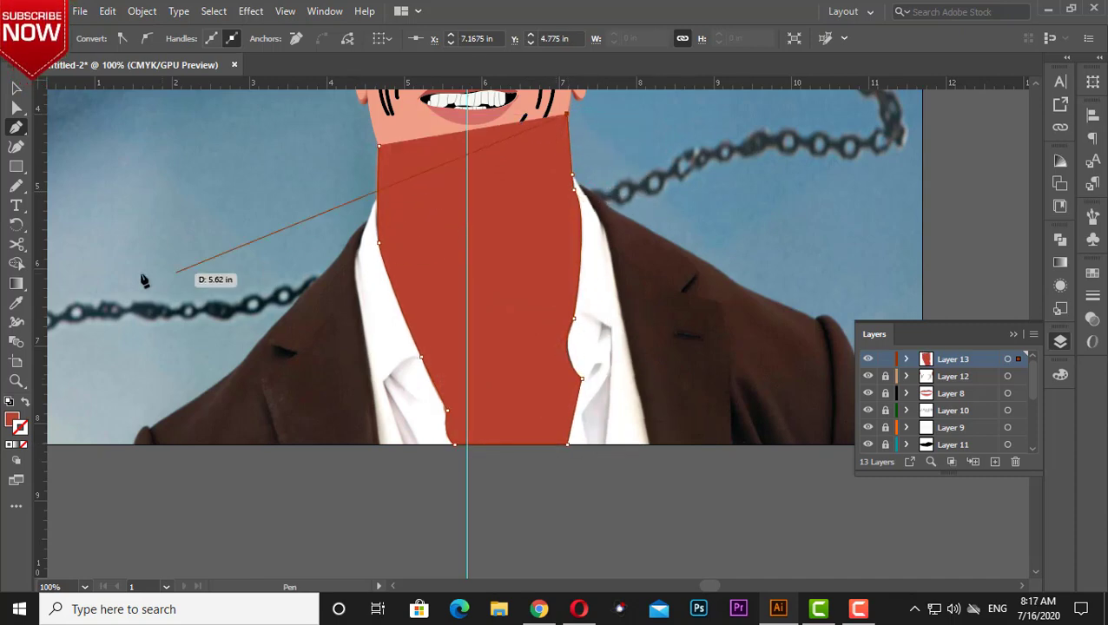
pyautogui.click(26, 404)
pyautogui.moveTo(480, 202); pyautogui.dragTo(443, 202)
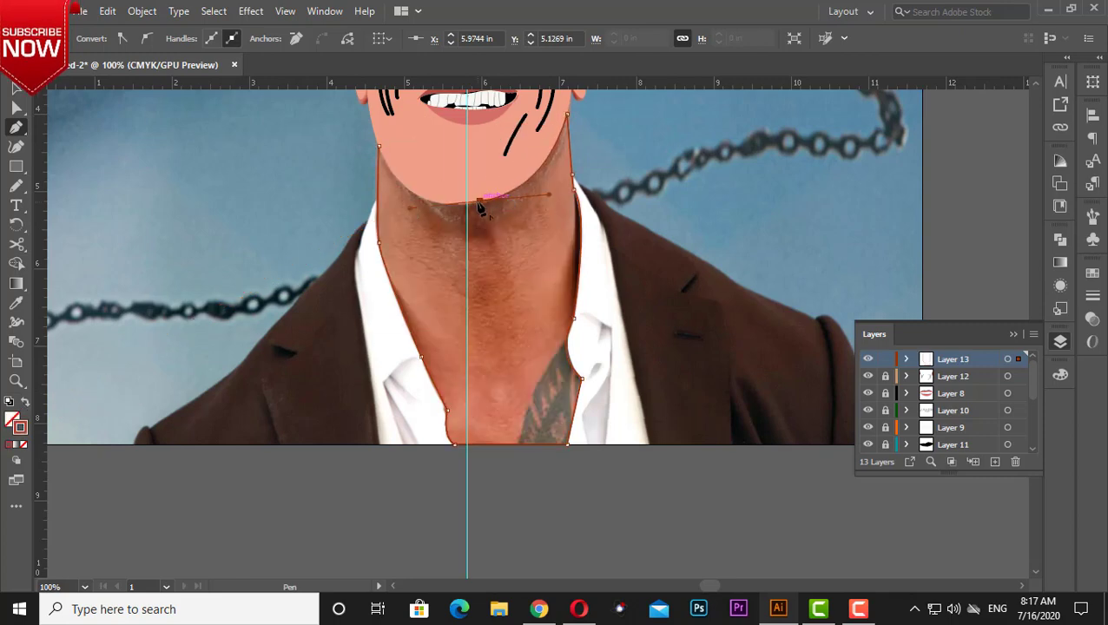
pyautogui.click(378, 145)
# Step: Restore the neck shape's solid skin fill and return to Selection with the whole head in view
pyautogui.scroll(3, 365, 136)
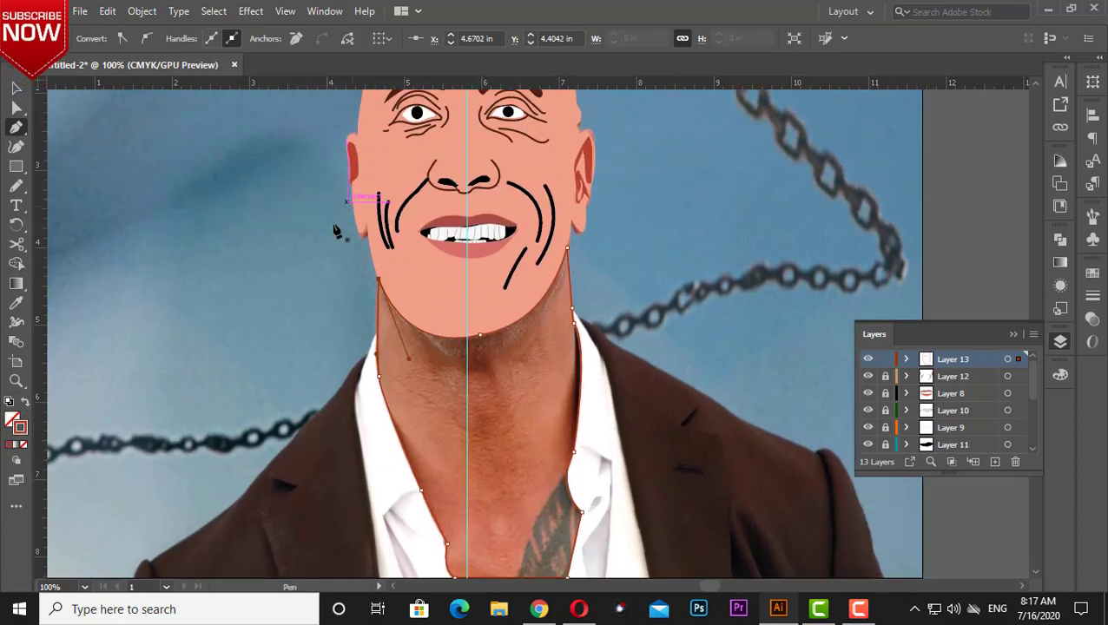
pyautogui.hotkey('shift', 'x')
pyautogui.press('v')
pyautogui.scroll(4, 608, 260)
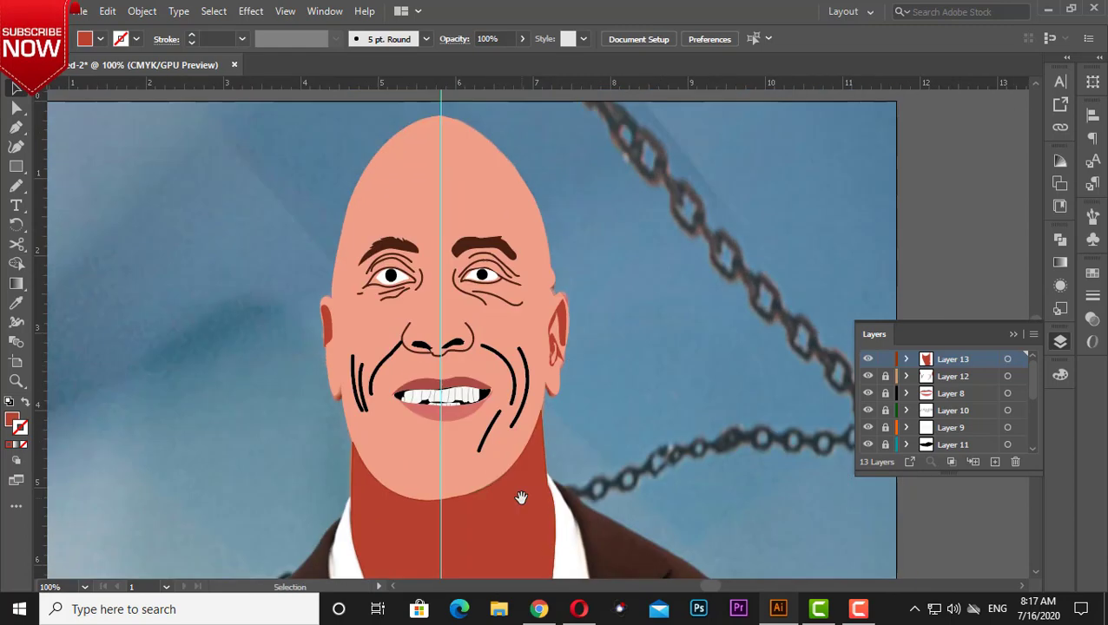
pyautogui.scroll(-5, 575, 371)
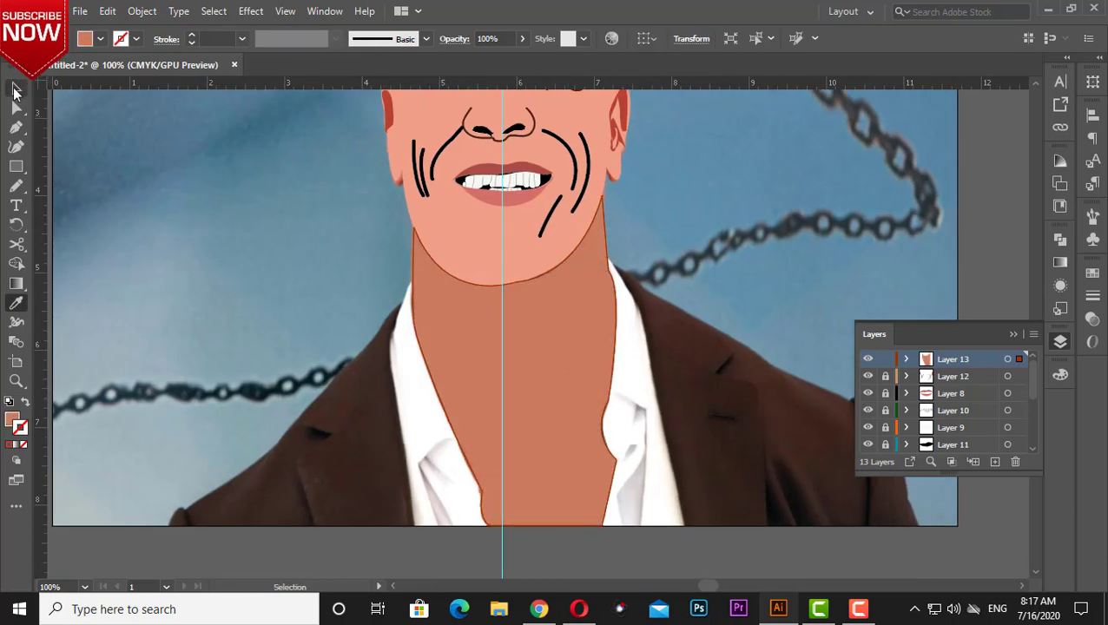
pyautogui.scroll(4, 478, 393)
pyautogui.moveTo(478, 393); pyautogui.dragTo(508, 429)
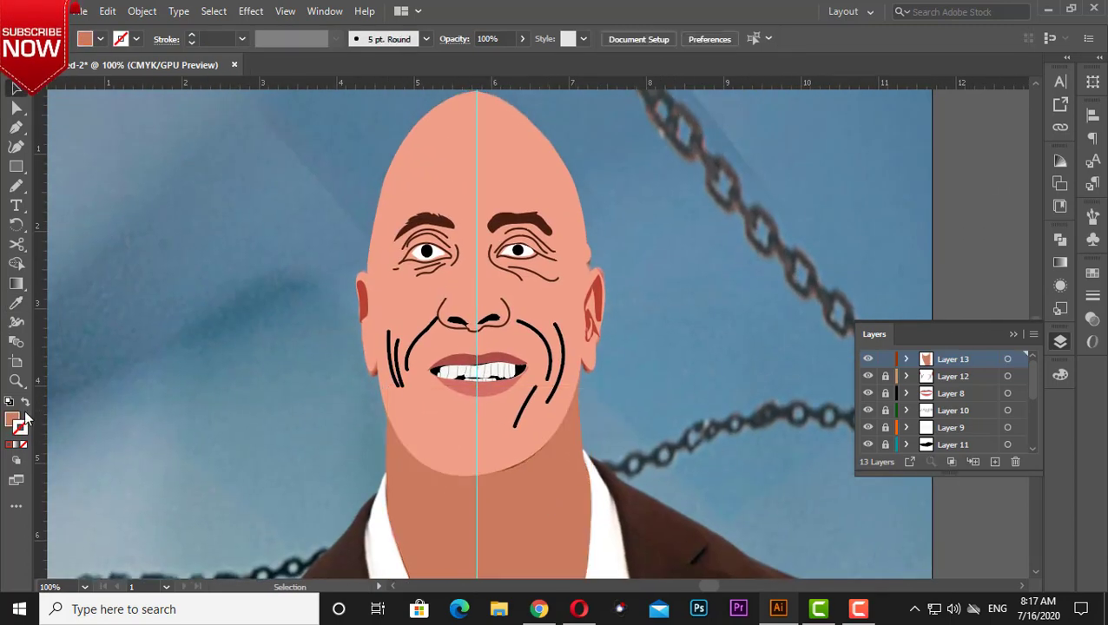
# Step: Create a new shading layer and hide the skin-coloured neck Layer 13
pyautogui.keyDown('ctrl'); pyautogui.click(868, 360); pyautogui.keyUp('ctrl')
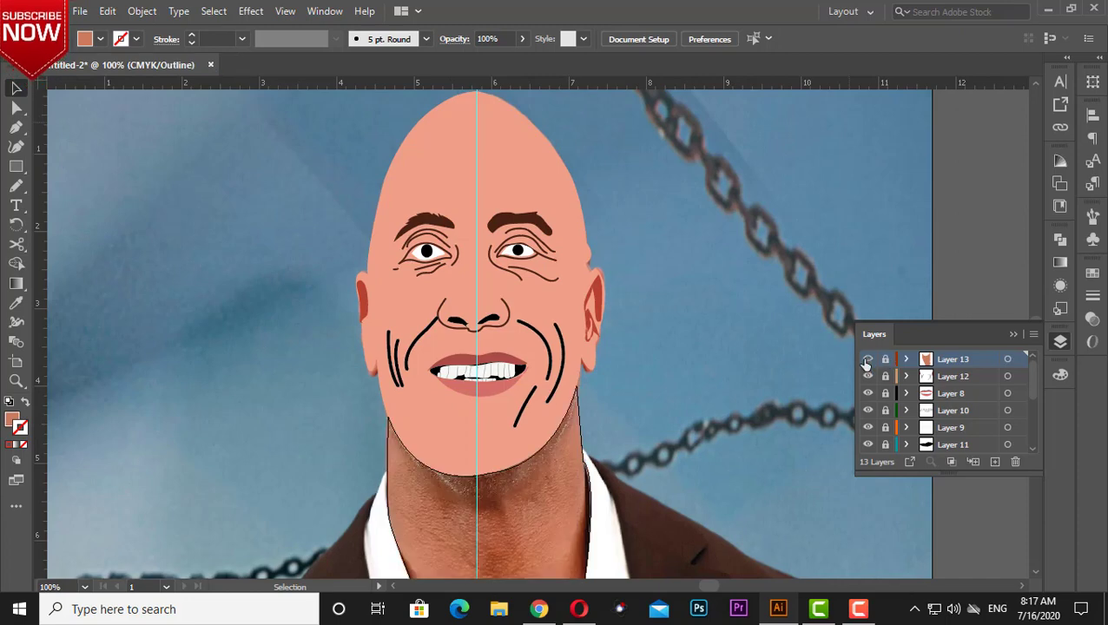
pyautogui.keyDown('ctrl'); pyautogui.click(868, 359); pyautogui.keyUp('ctrl')
pyautogui.hotkey('ctrl', 'l')
pyautogui.click(868, 377)
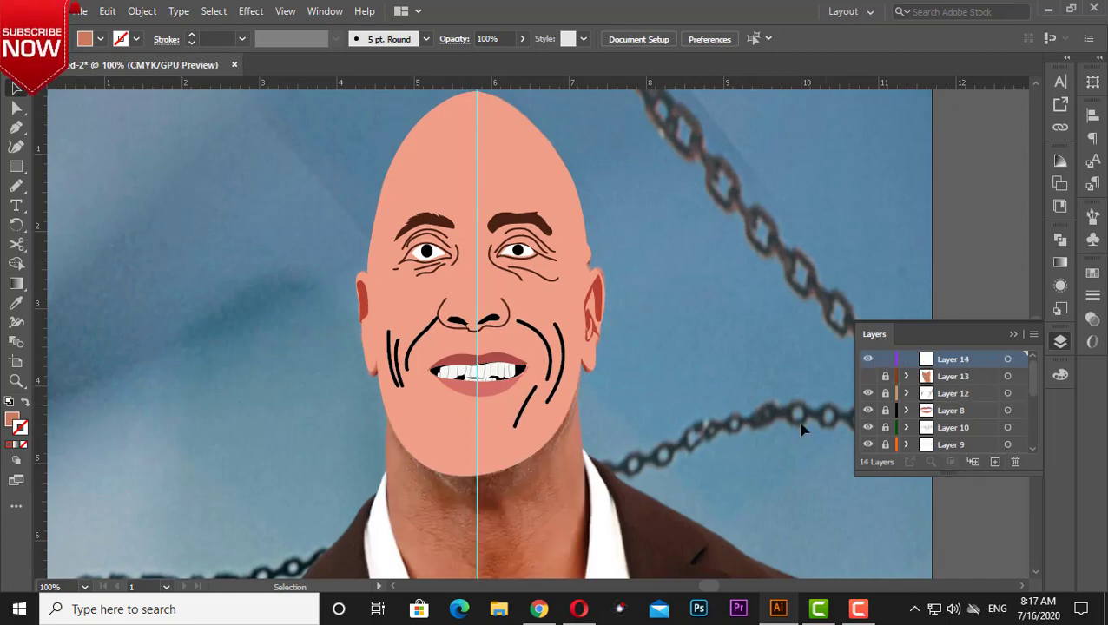
pyautogui.moveTo(569, 437)
pyautogui.mouseDown()
pyautogui.moveTo(562, 379)
pyautogui.moveTo(436, 349)
pyautogui.mouseUp()
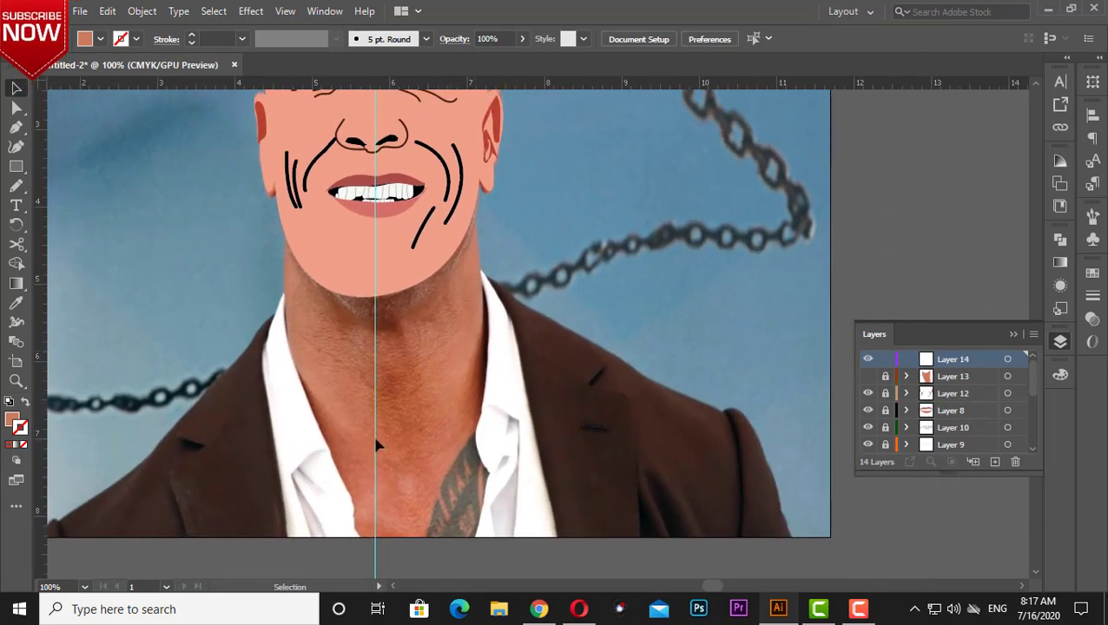
# Step: Pencil-draw a shadow shape along the right collar filled with dark brown
pyautogui.click(16, 186)
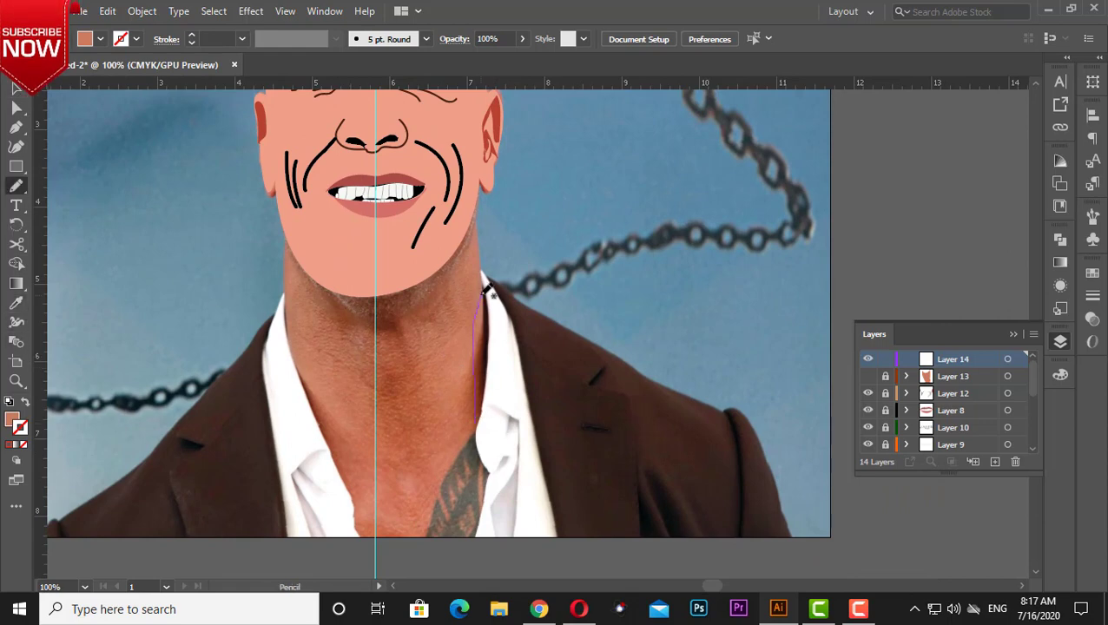
pyautogui.moveTo(478, 425); pyautogui.dragTo(476, 424)
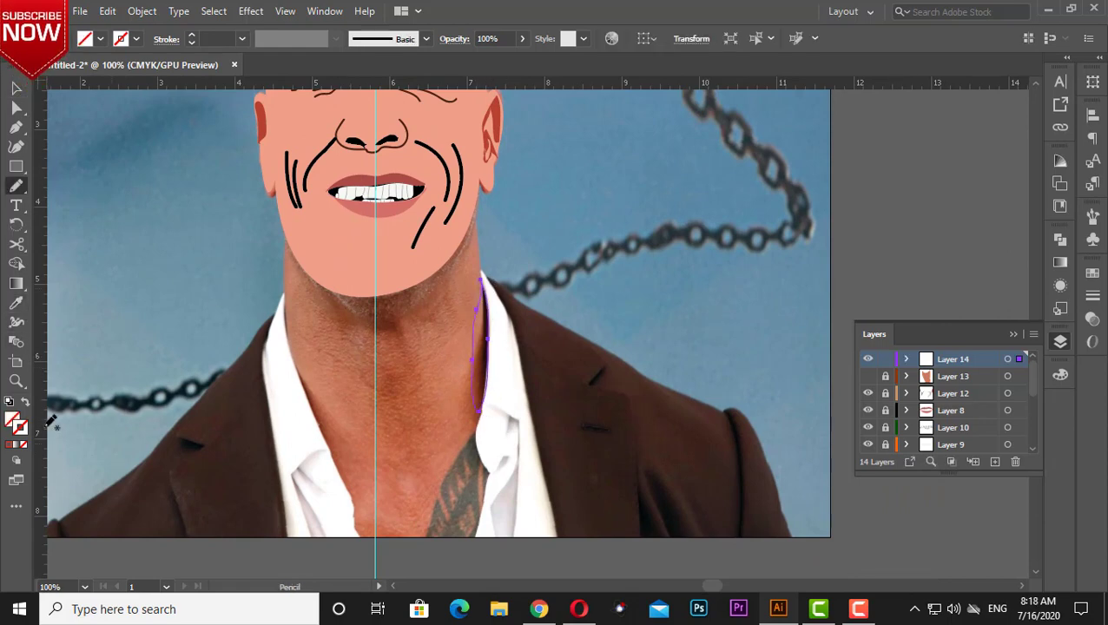
pyautogui.click(17, 302)
pyautogui.click(492, 351)
# Step: Draw a chin shadow and a strip down the neck centre, filling both with sampled skin colours
pyautogui.click(15, 186)
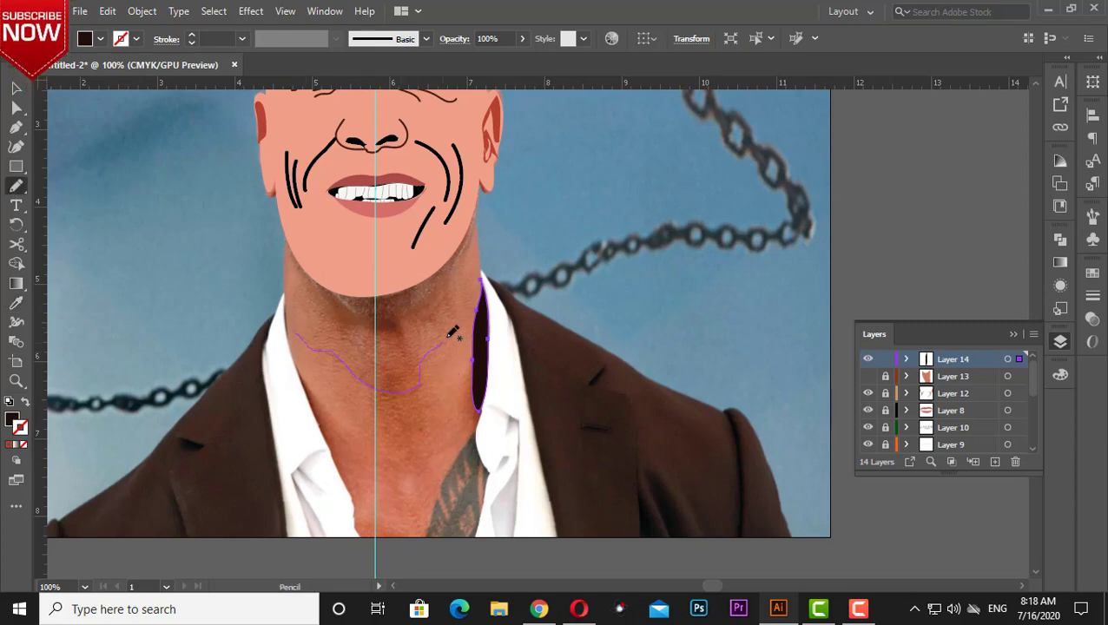
pyautogui.moveTo(450, 337); pyautogui.dragTo(467, 308)
pyautogui.moveTo(333, 293); pyautogui.dragTo(389, 337)
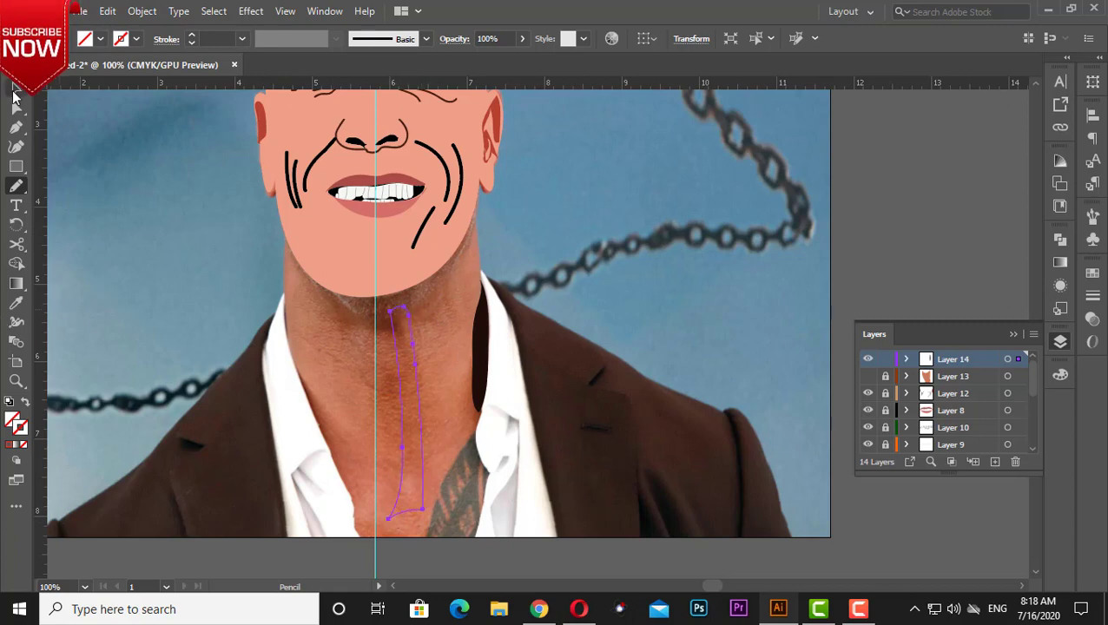
pyautogui.click(16, 303)
pyautogui.click(346, 323)
pyautogui.click(15, 88)
pyautogui.click(339, 361)
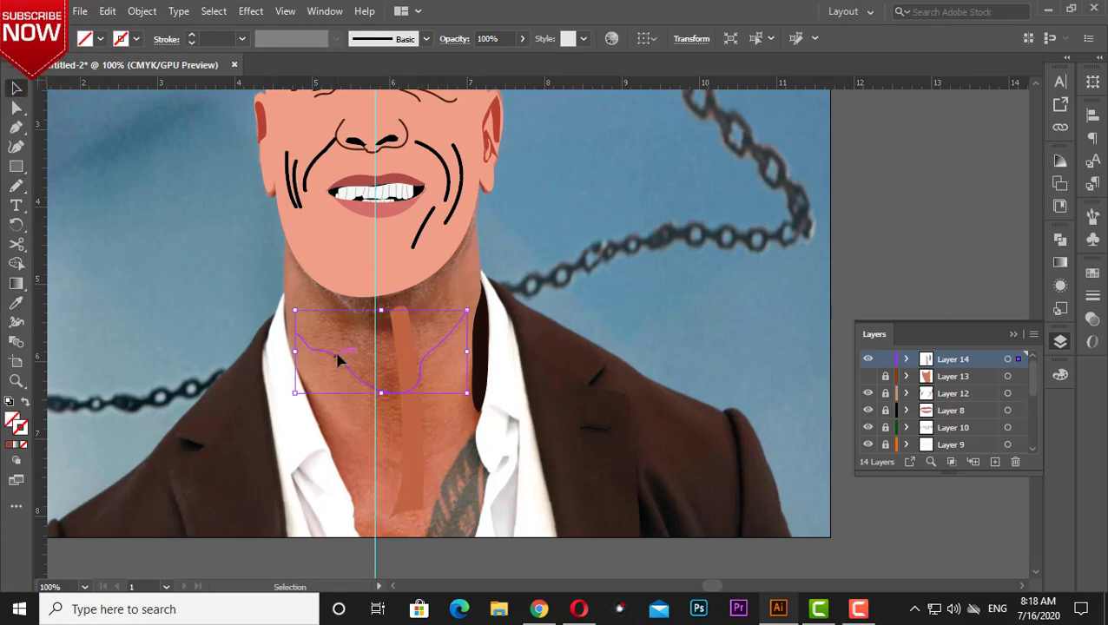
pyautogui.click(15, 302)
pyautogui.click(380, 356)
# Step: Refill the chin shadow with a darker sampled brown and deselect it
pyautogui.press('v')
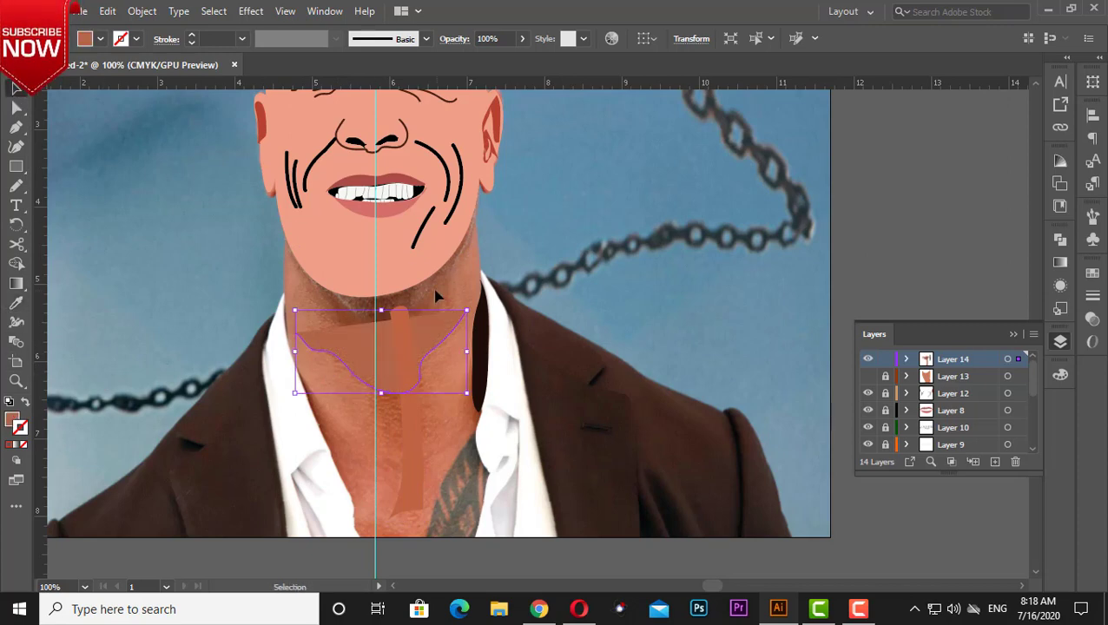
pyautogui.click(304, 297)
pyautogui.click(369, 335)
pyautogui.click(15, 302)
pyautogui.click(312, 317)
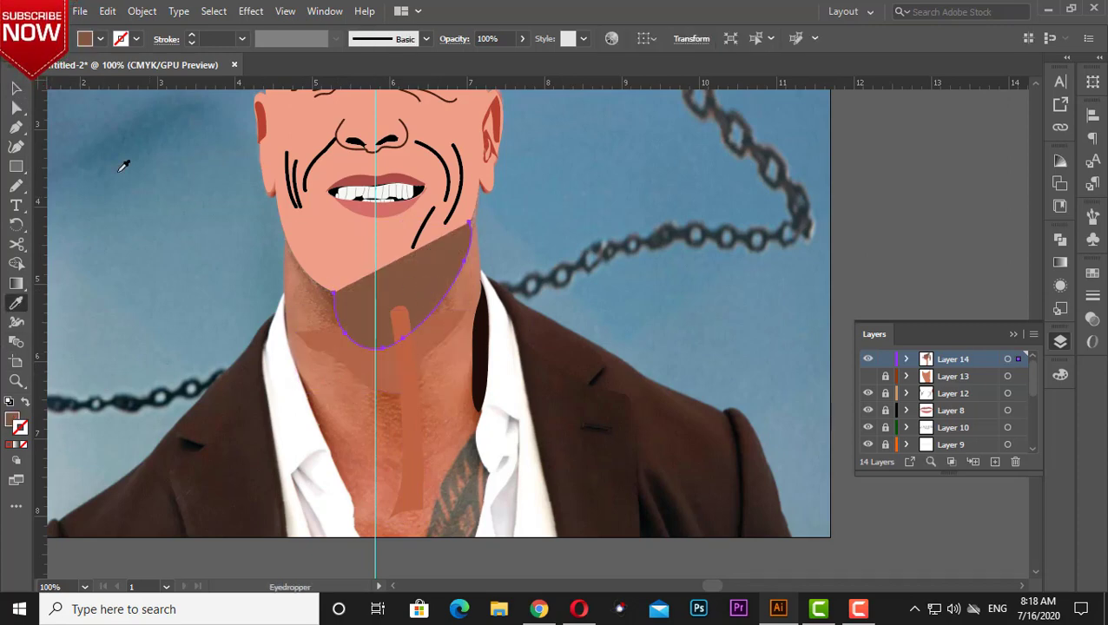
pyautogui.press('v')
pyautogui.click(540, 191)
pyautogui.click(868, 376)
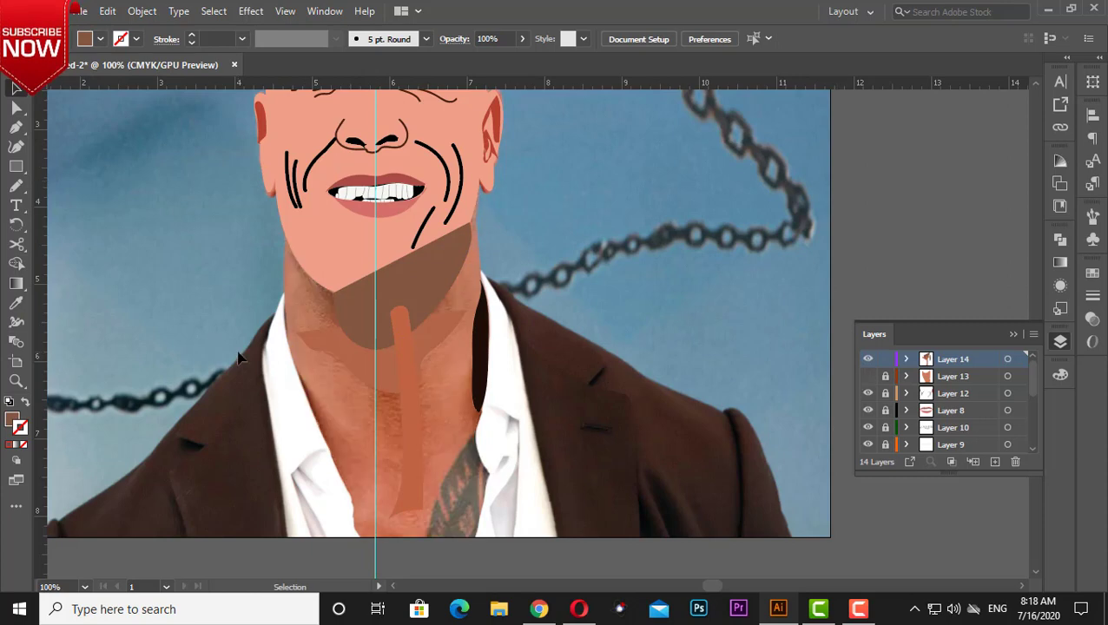
# Step: Pencil-draw skin-tone shading shapes down the left neck and lower chest, filled by Eyedropper
pyautogui.press('n')
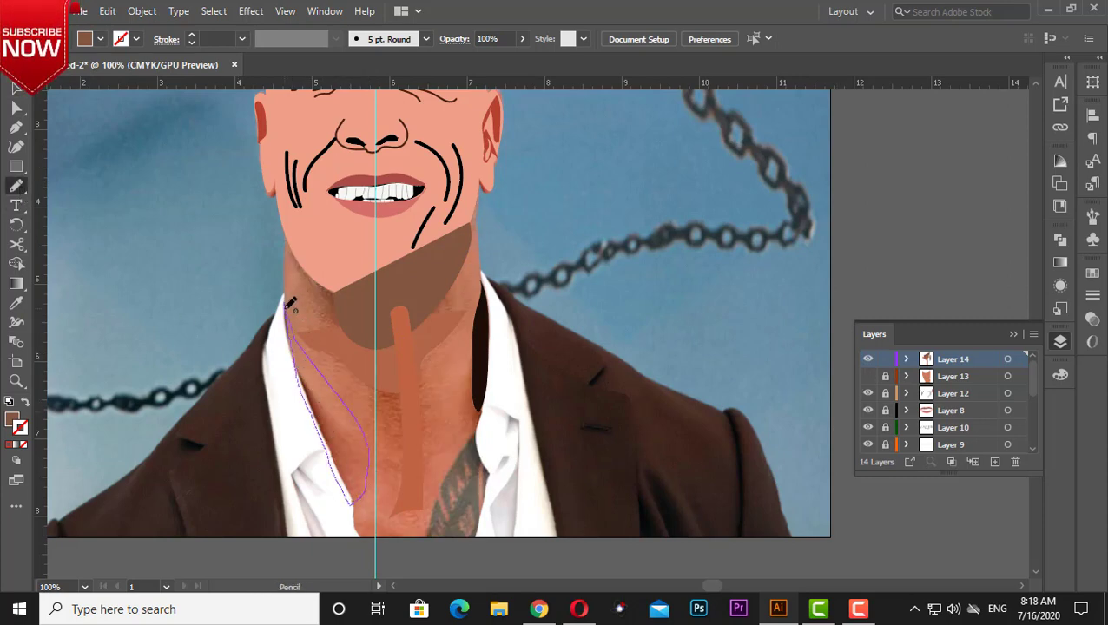
pyautogui.moveTo(291, 303); pyautogui.dragTo(287, 306)
pyautogui.click(16, 303)
pyautogui.click(339, 416)
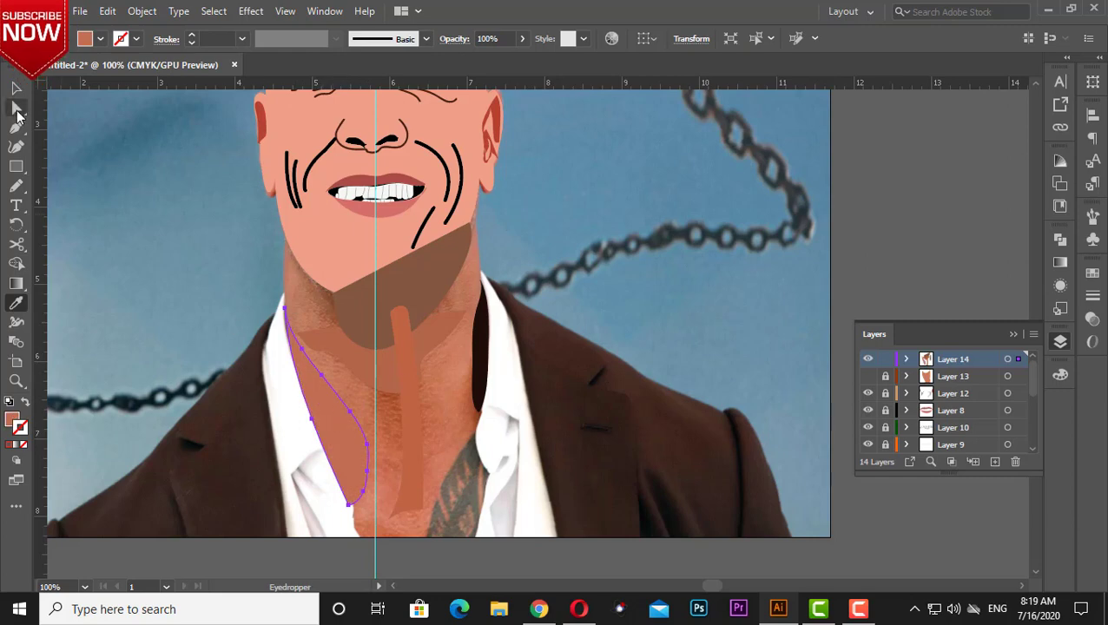
pyautogui.click(16, 186)
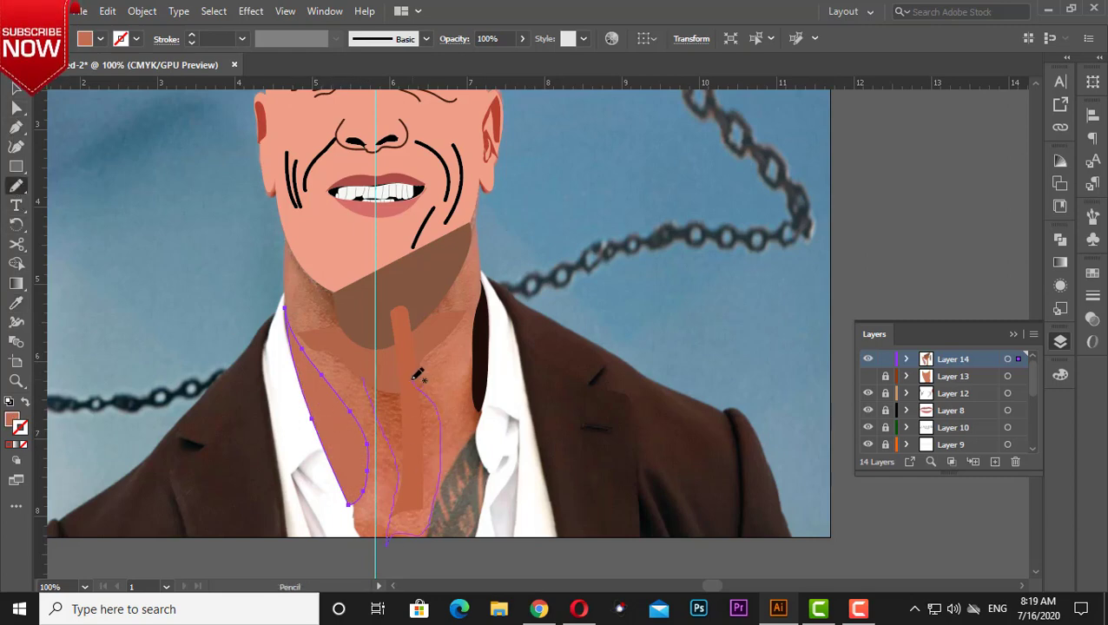
pyautogui.moveTo(417, 374); pyautogui.dragTo(415, 375)
pyautogui.click(16, 302)
pyautogui.click(389, 381)
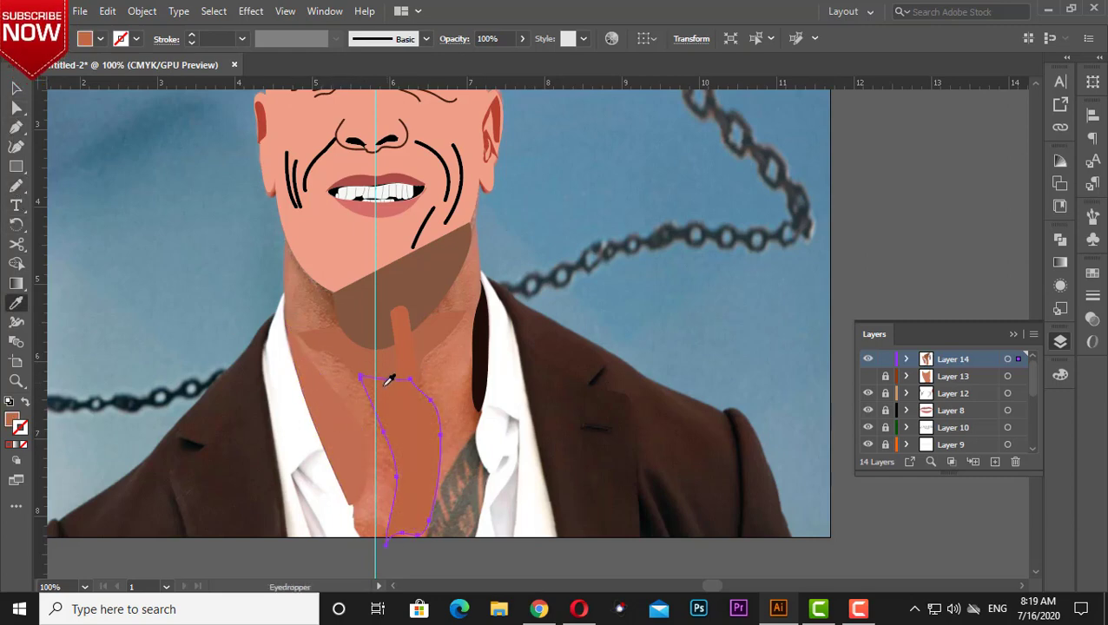
pyautogui.click(15, 87)
# Step: Show Layer 13 again and move it below the shading Layer 14
pyautogui.click(868, 376)
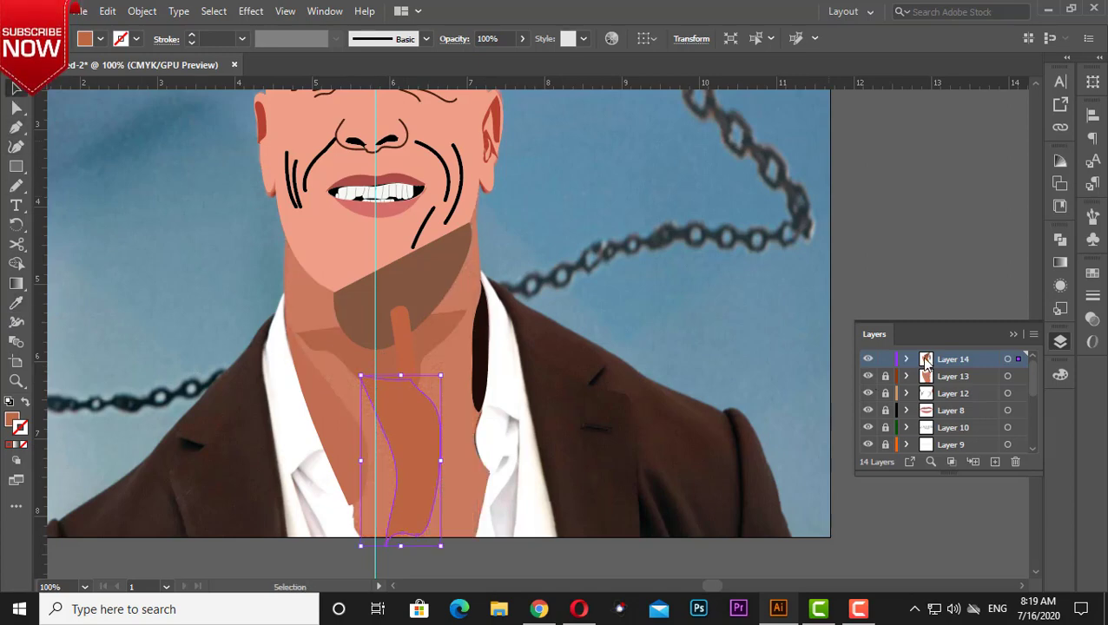
pyautogui.moveTo(961, 378)
pyautogui.mouseDown()
pyautogui.moveTo(949, 445)
pyautogui.moveTo(945, 425)
pyautogui.mouseUp()
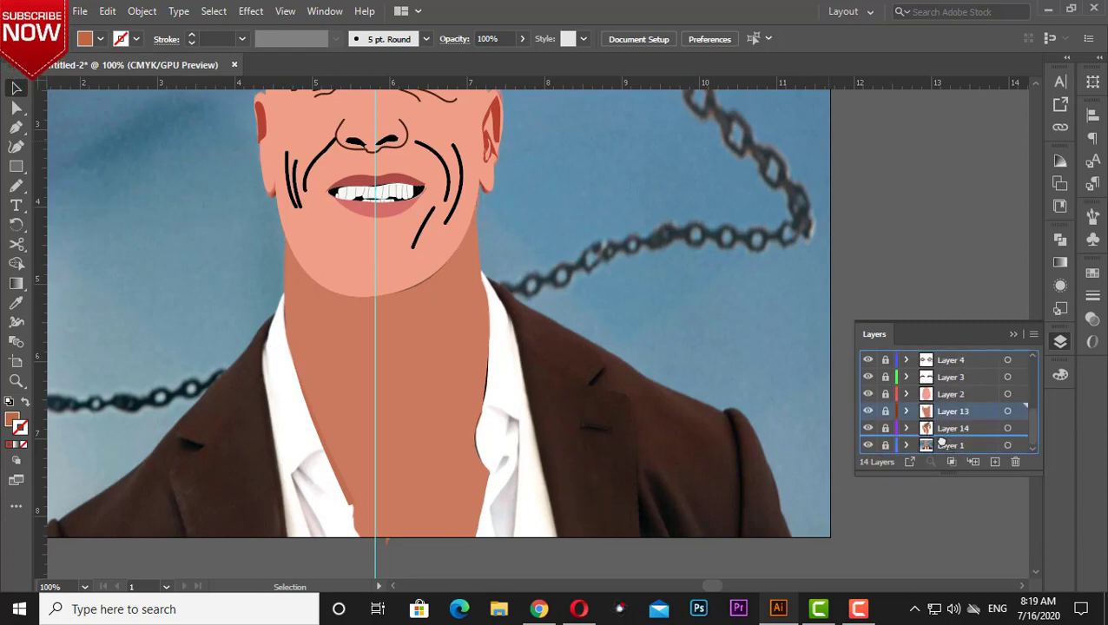
pyautogui.hscroll(-2, 733, 185)
pyautogui.scroll(1, 734, 185)
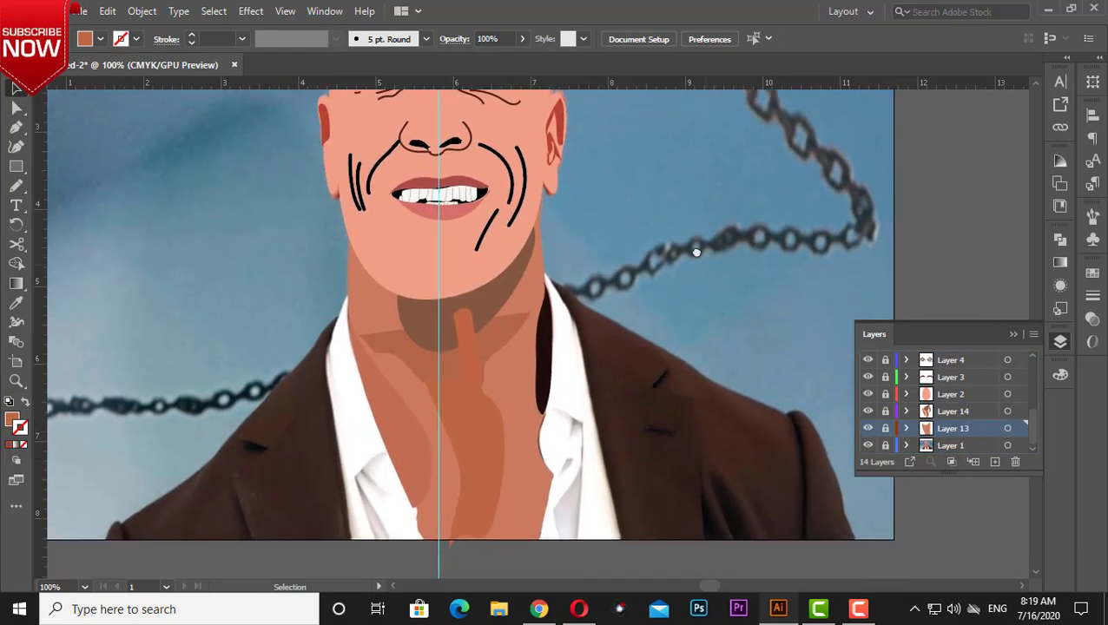
pyautogui.scroll(3, 947, 399)
pyautogui.click(907, 359)
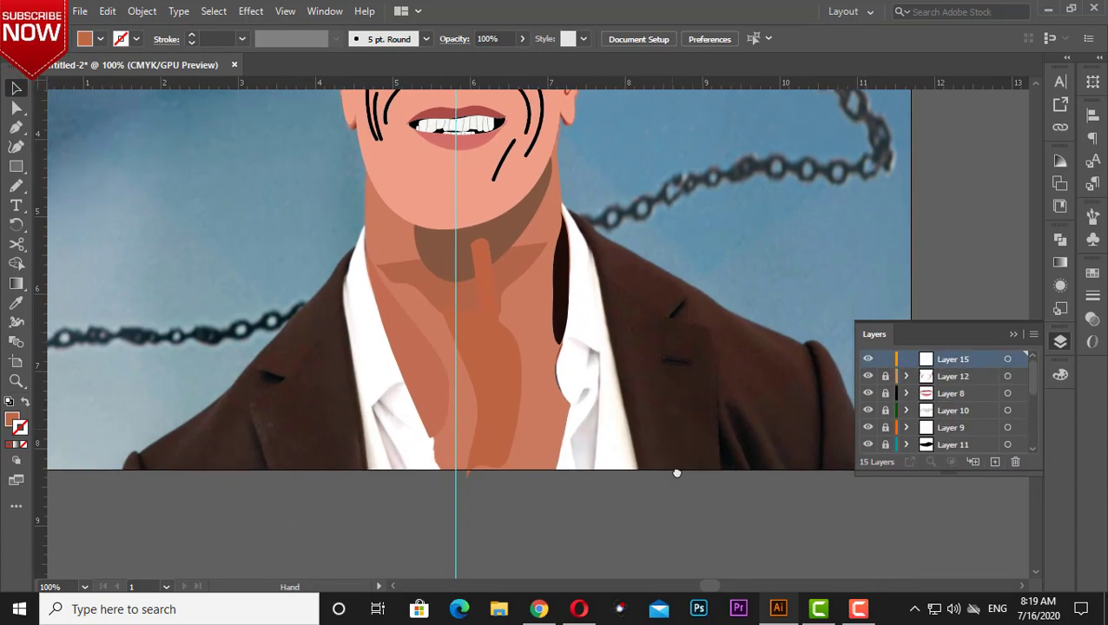
# Step: Hide the neck shading and pen-trace a closed shadow shape on the lower right chest
pyautogui.scroll(-5, 947, 400)
pyautogui.click(868, 428)
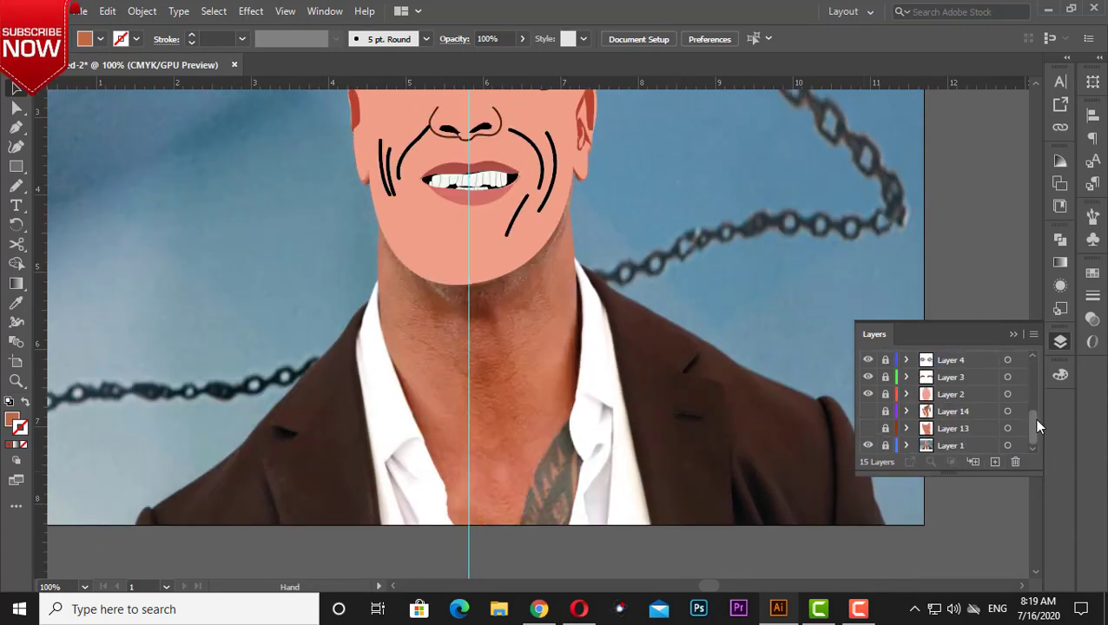
pyautogui.scroll(5, 1034, 418)
pyautogui.click(15, 127)
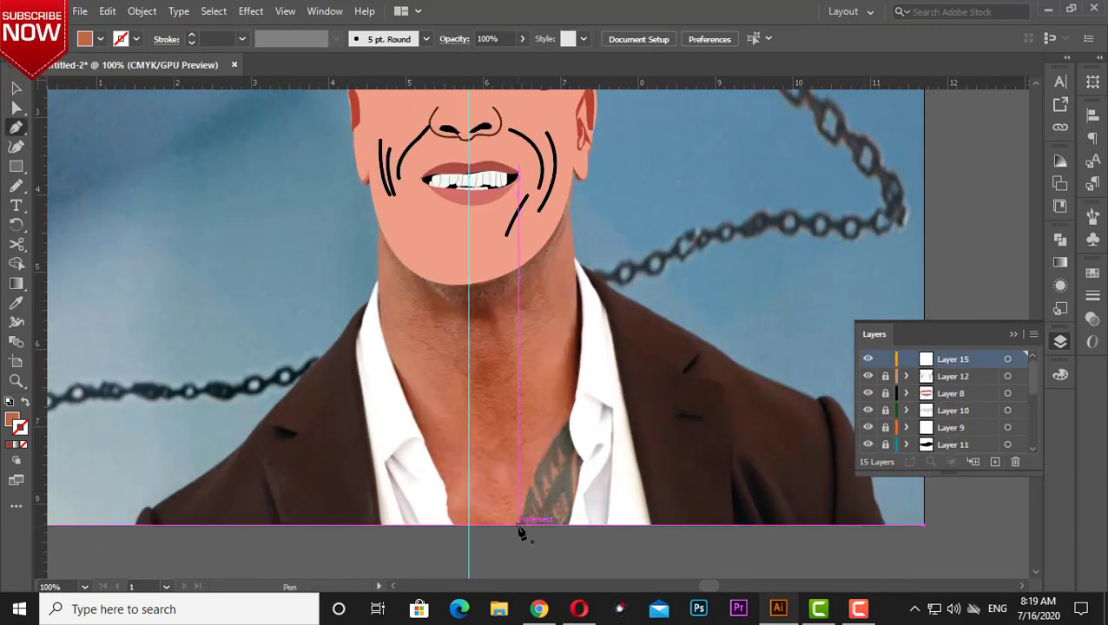
pyautogui.click(530, 488)
pyautogui.click(543, 506)
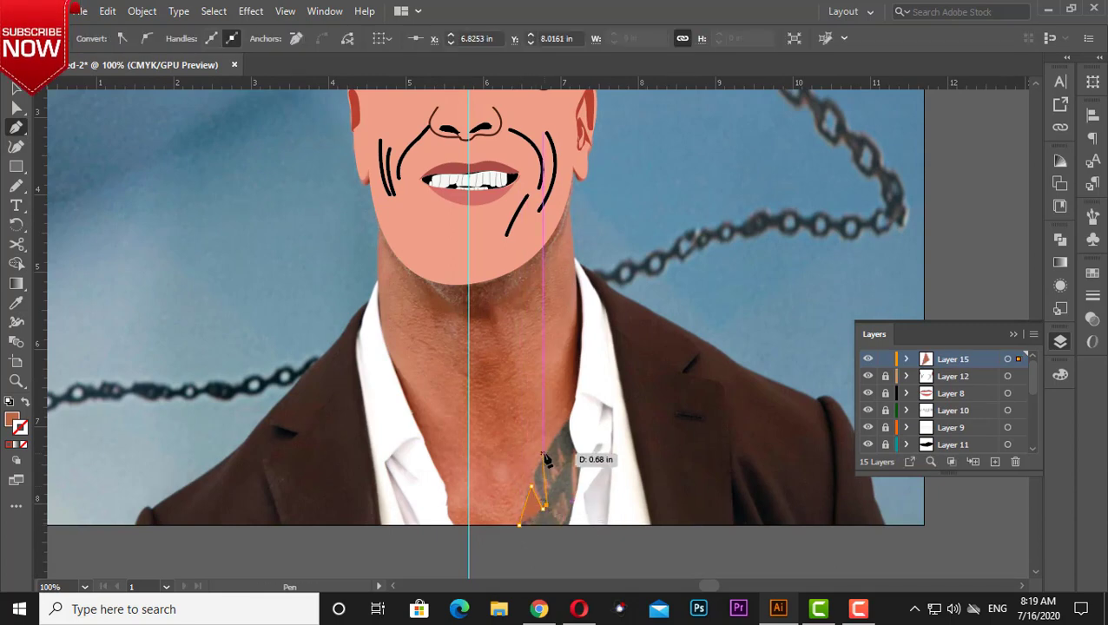
pyautogui.moveTo(544, 453)
pyautogui.mouseDown()
pyautogui.moveTo(562, 427)
pyautogui.moveTo(574, 453)
pyautogui.mouseUp()
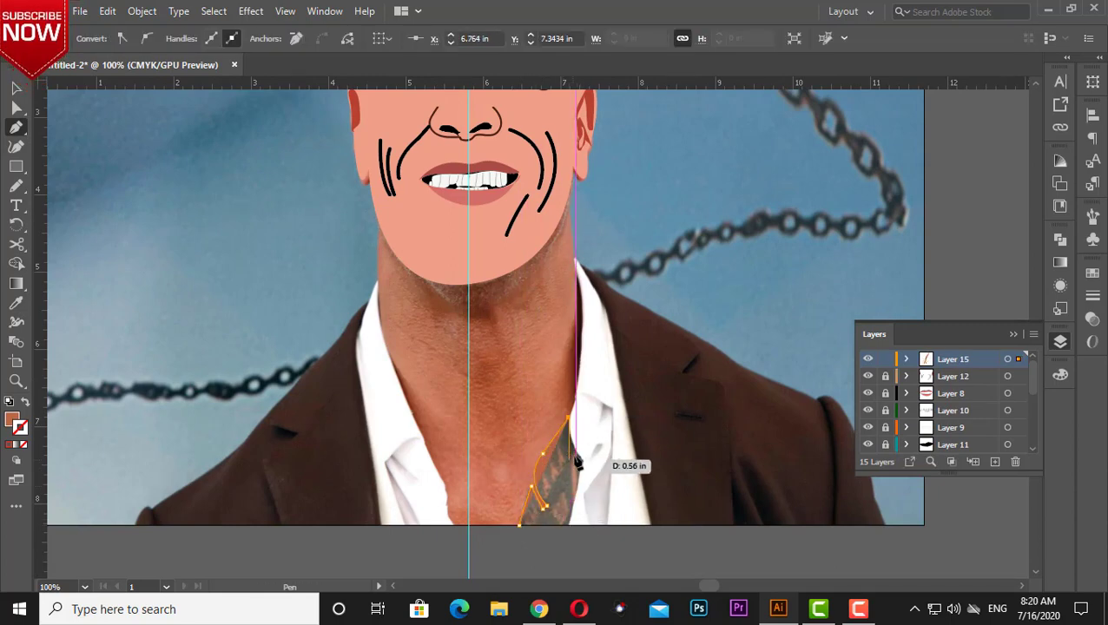
pyautogui.moveTo(576, 497)
pyautogui.mouseDown()
pyautogui.moveTo(583, 465)
pyautogui.moveTo(571, 534)
pyautogui.mouseUp()
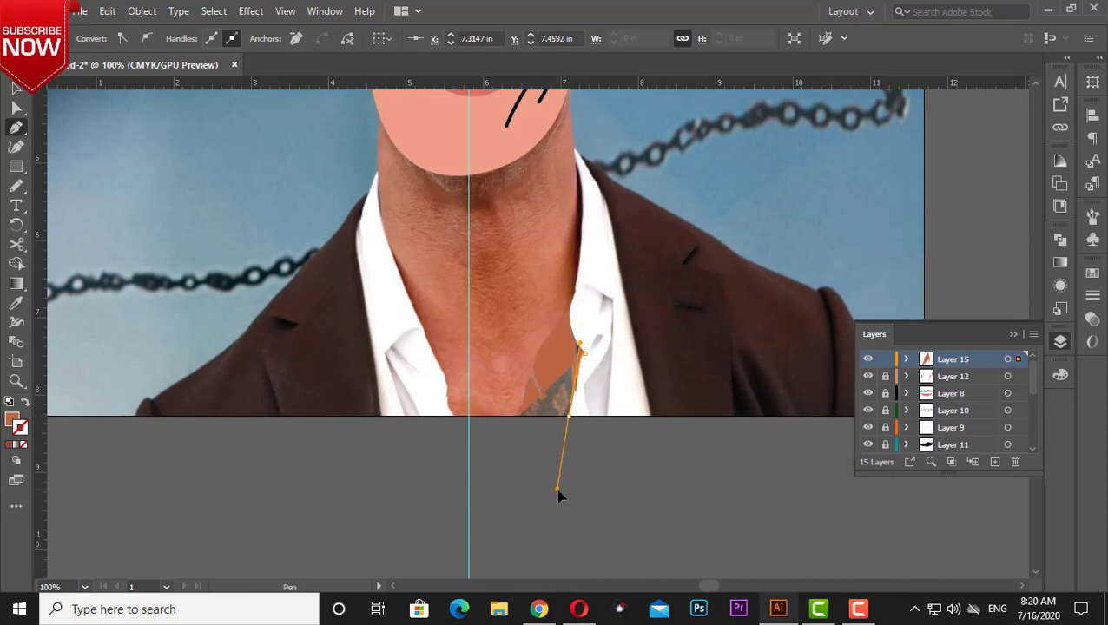
pyautogui.moveTo(558, 584); pyautogui.dragTo(564, 487)
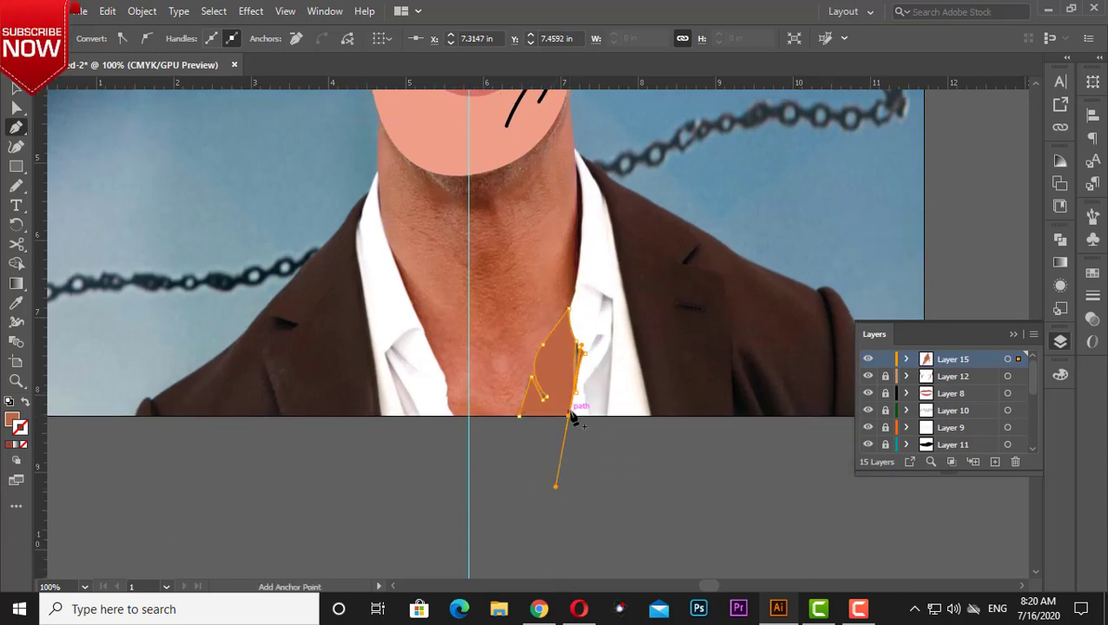
pyautogui.moveTo(521, 416); pyautogui.dragTo(528, 423)
# Step: Fill the chest shape with grey sampled from the photo and deselect it
pyautogui.press('i')
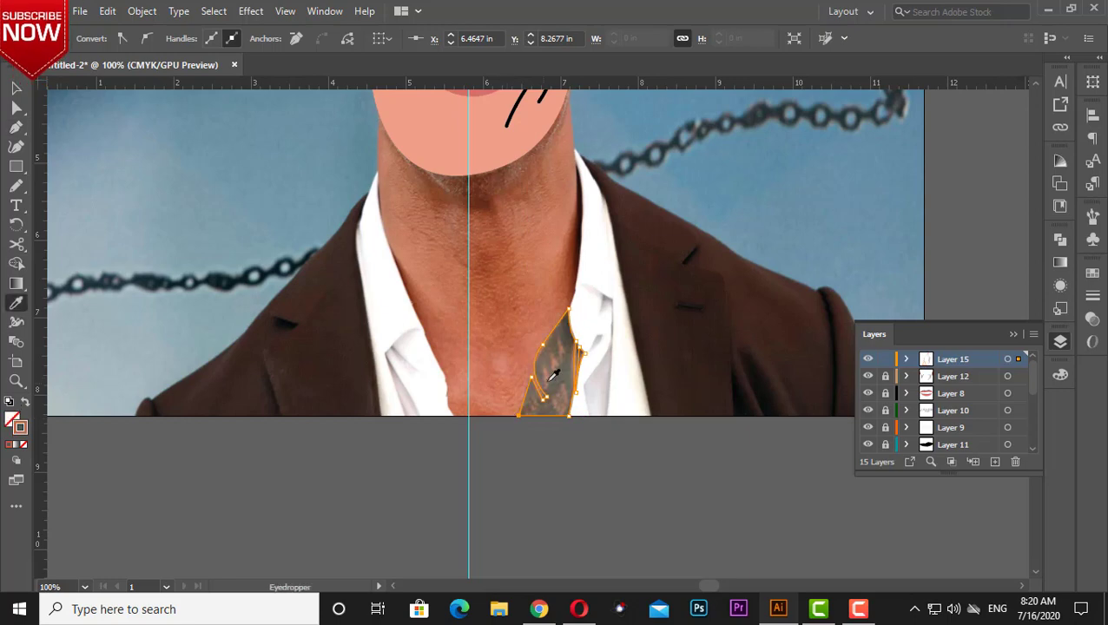
pyautogui.click(569, 375)
pyautogui.press('v')
pyautogui.click(539, 457)
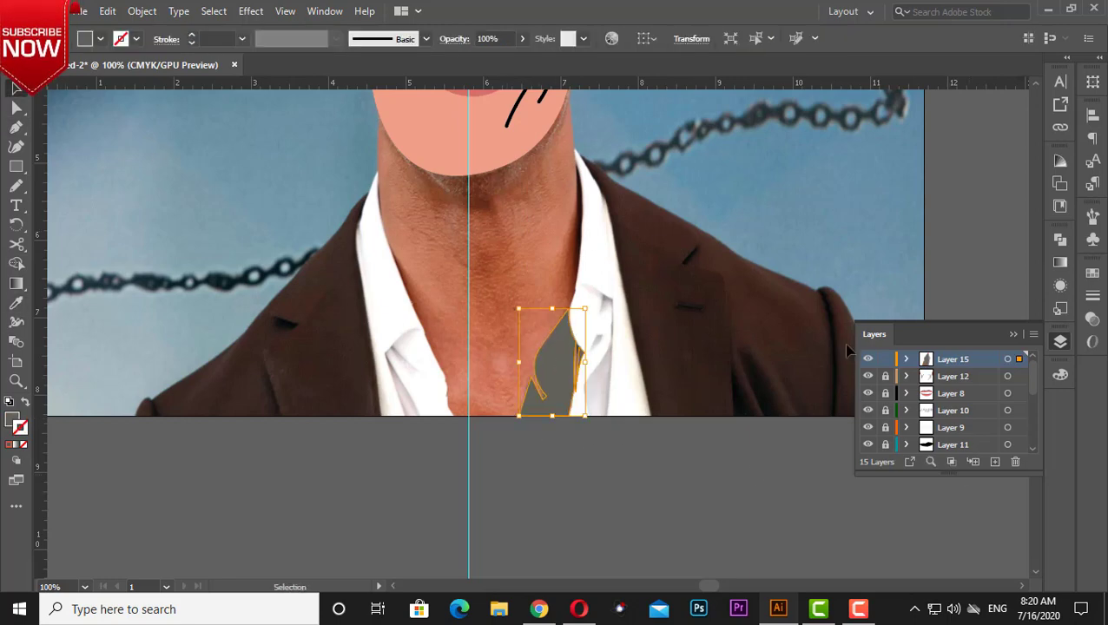
# Step: Show the neck shading layer again and add the new Layer 16
pyautogui.moveTo(1034, 373); pyautogui.dragTo(1026, 469)
pyautogui.click(869, 420)
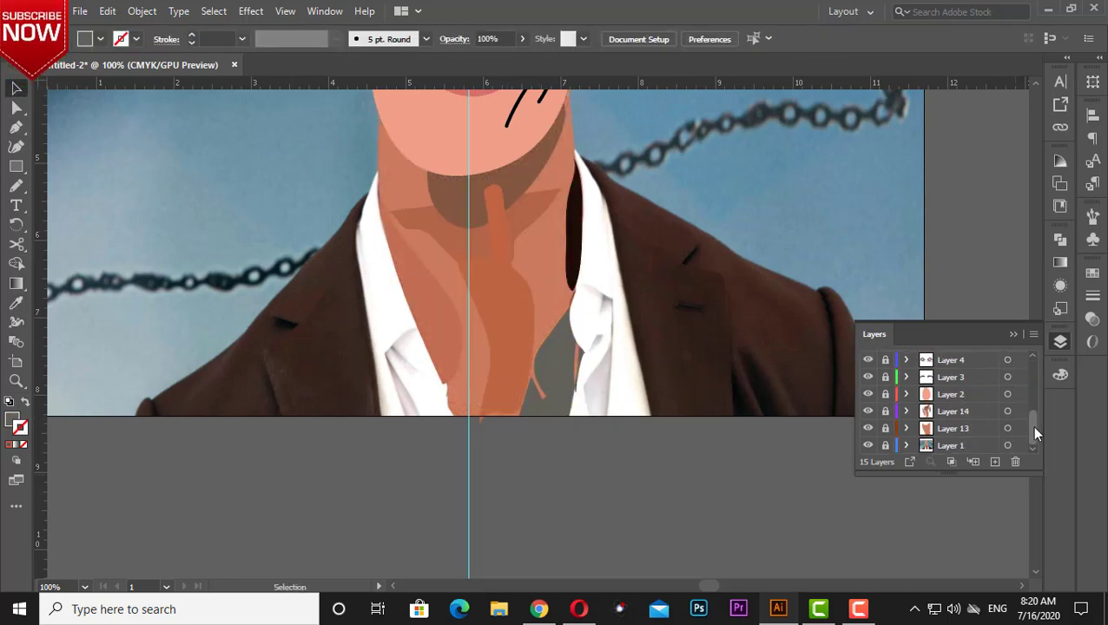
pyautogui.scroll(5, 1031, 426)
pyautogui.click(999, 461)
pyautogui.scroll(3, 520, 369)
# Step: Toggle Layer 2 to compare with the photo, then select the head shape
pyautogui.scroll(2, 496, 417)
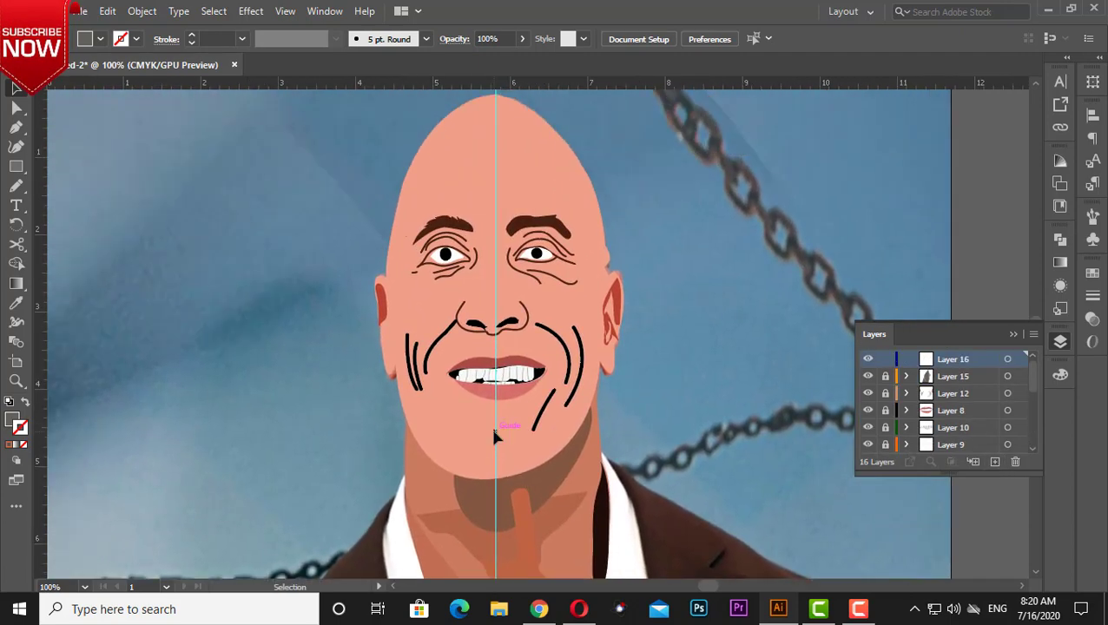
pyautogui.scroll(-5, 1028, 410)
pyautogui.click(868, 394)
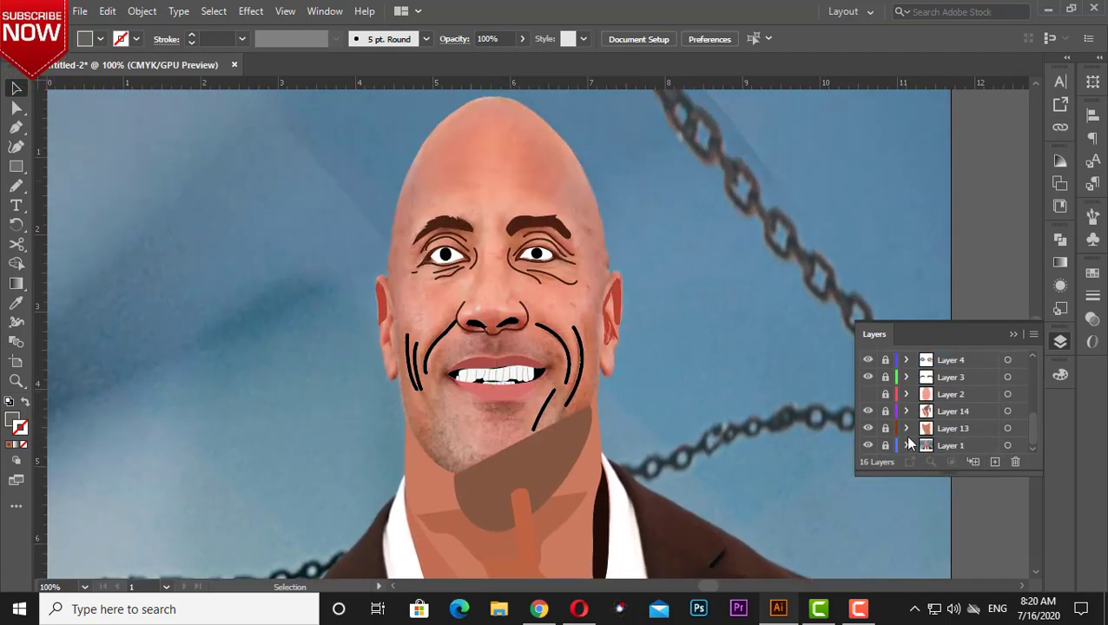
pyautogui.click(868, 394)
pyautogui.click(410, 428)
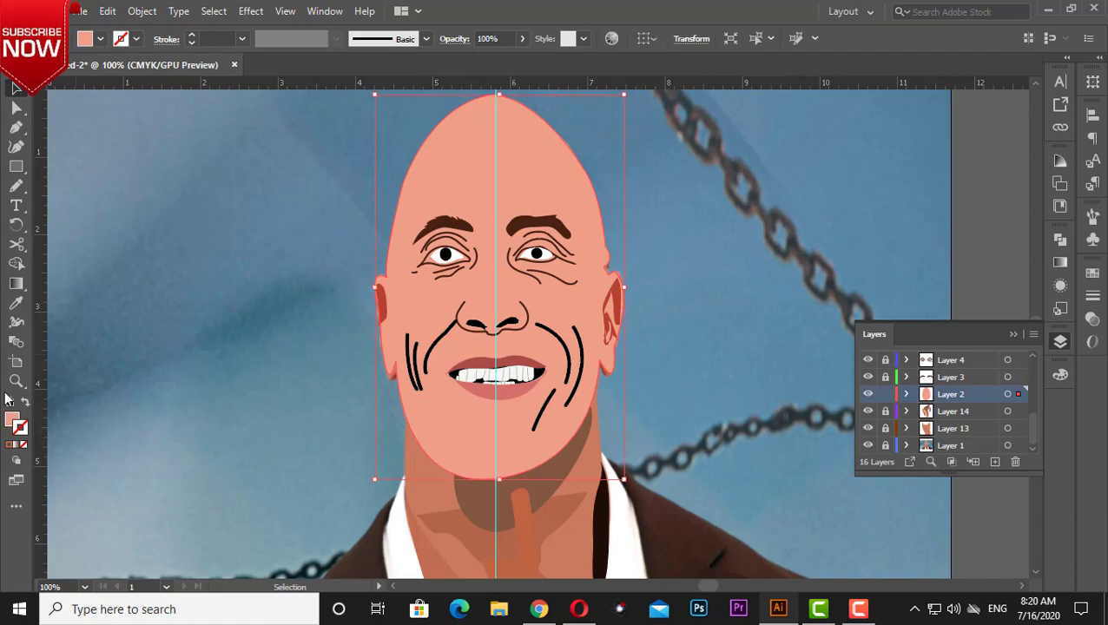
pyautogui.click(26, 400)
# Step: Try several sampled skin tones on the head shape from nose, chin, forehead and neck, undoing each
pyautogui.click(16, 303)
pyautogui.click(485, 291)
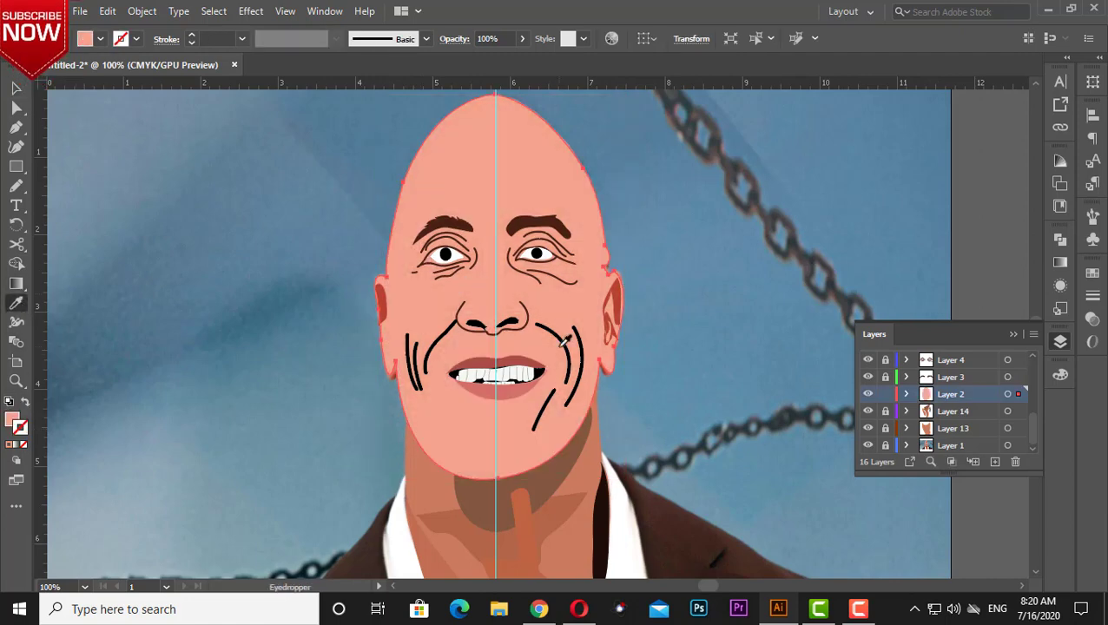
pyautogui.hotkey('ctrl', 'z')
pyautogui.click(501, 304)
pyautogui.hotkey('ctrl', 'z')
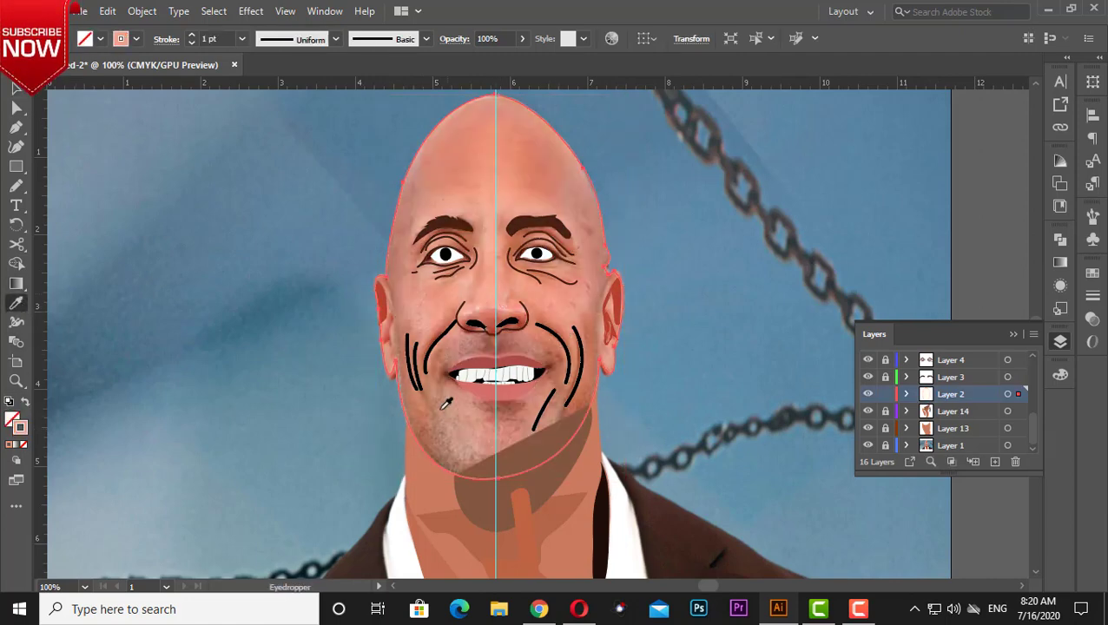
pyautogui.click(438, 415)
pyautogui.hotkey('ctrl', 'z')
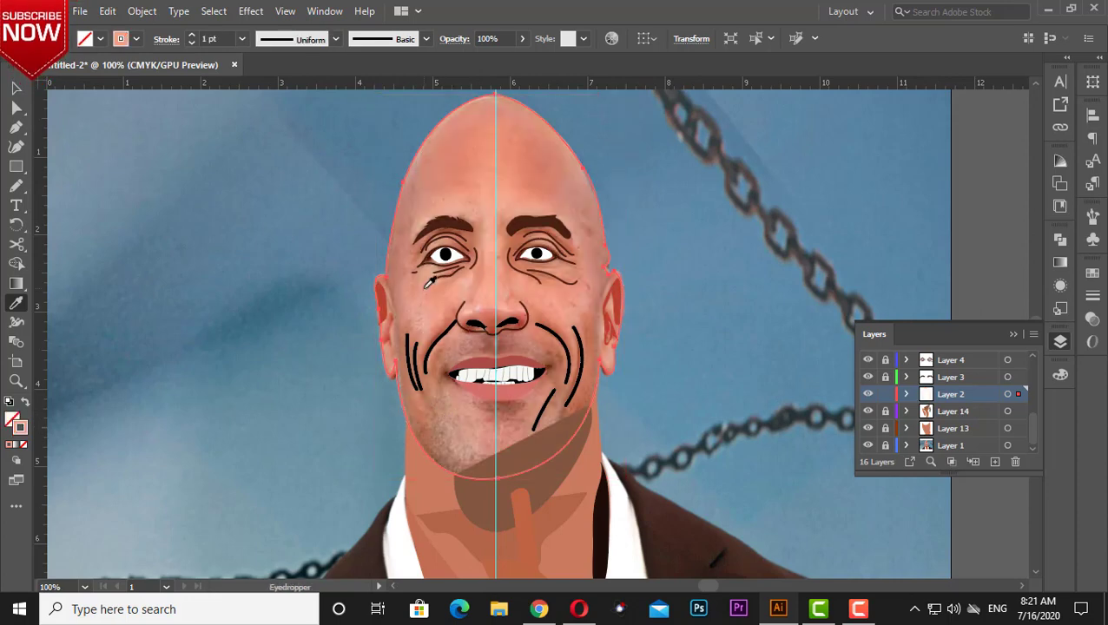
pyautogui.click(483, 126)
pyautogui.click(581, 463)
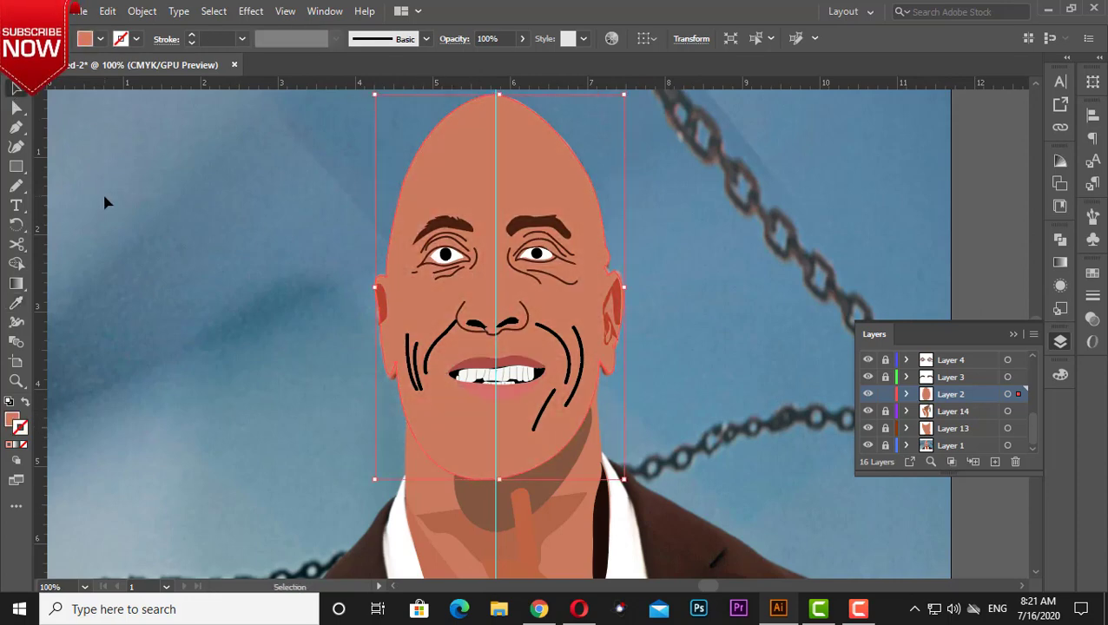
pyautogui.hotkey('ctrl', 'z')
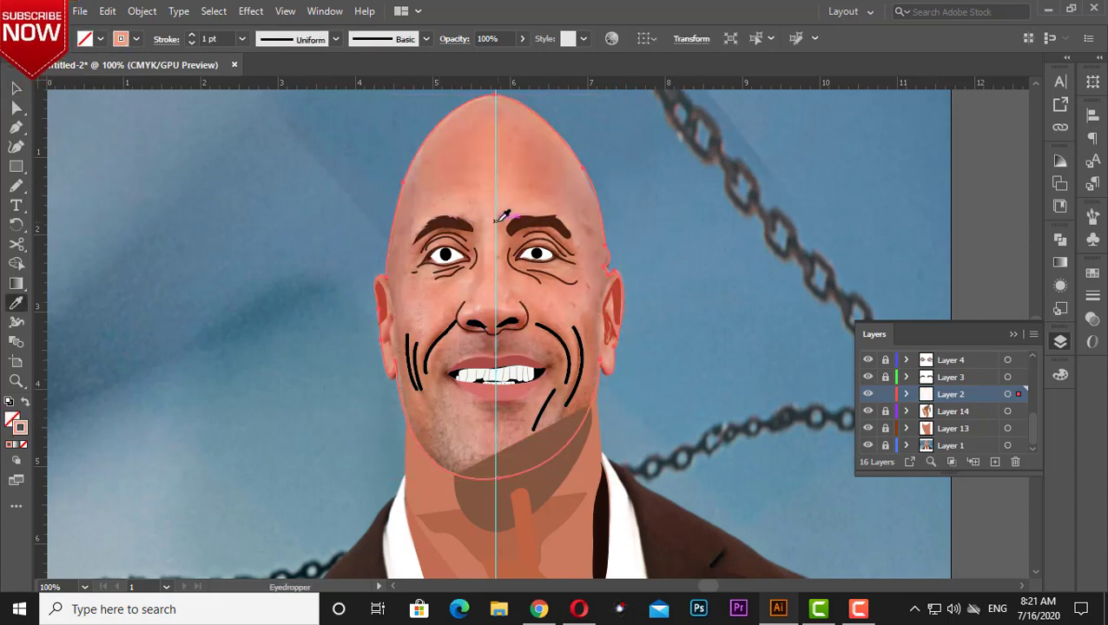
# Step: Fill the head with a slightly darker salmon, deselect it, and hide Layer 2
pyautogui.click(499, 199)
pyautogui.click(458, 165)
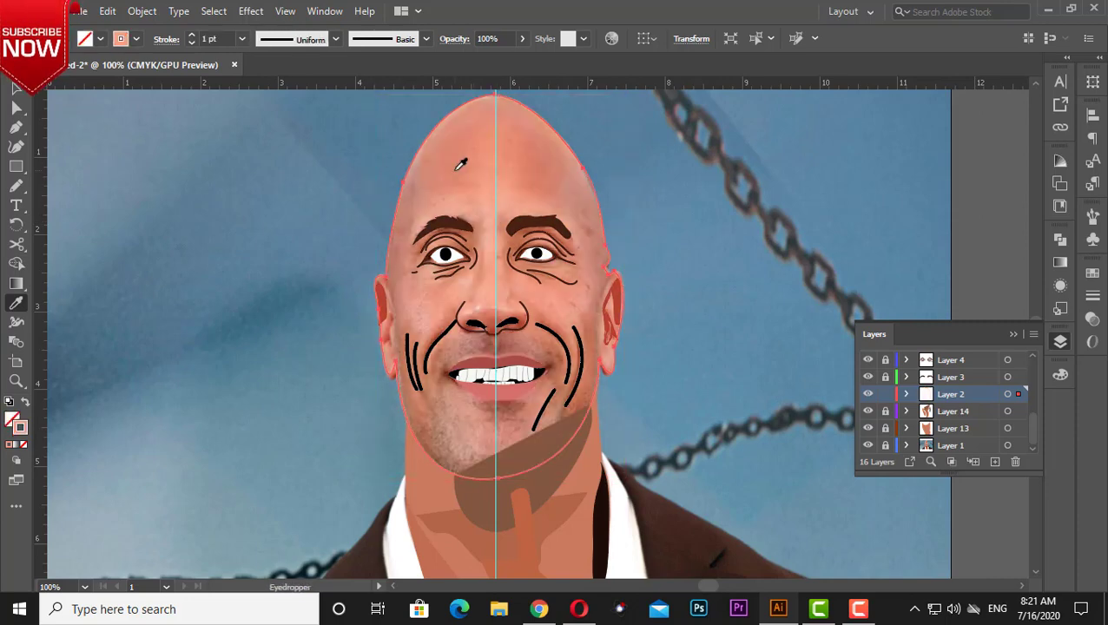
pyautogui.press('v')
pyautogui.click(180, 201)
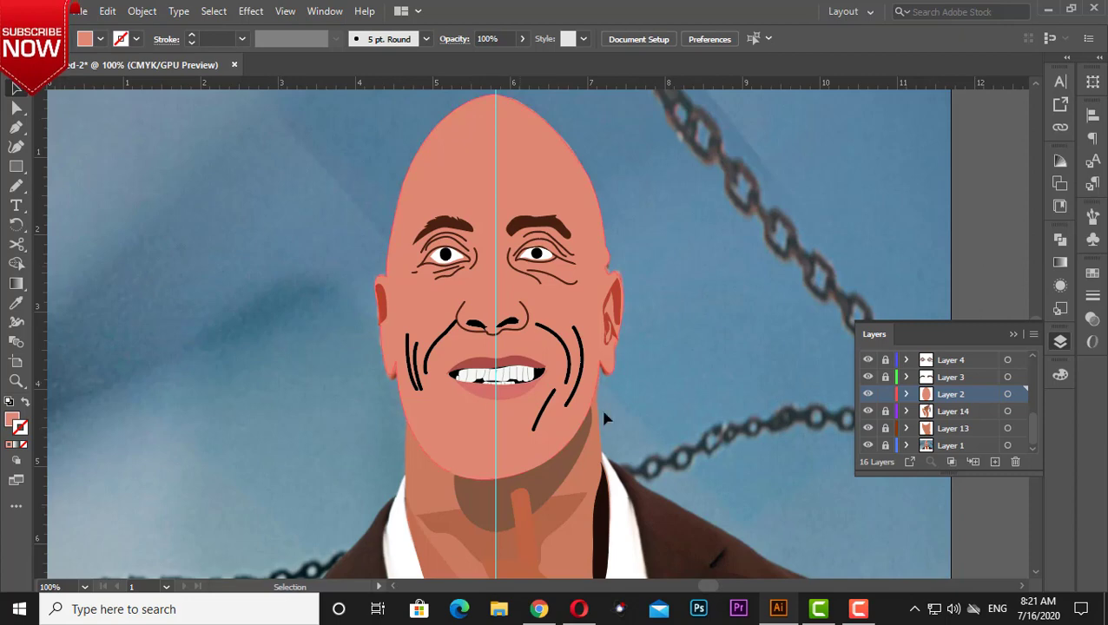
pyautogui.click(867, 394)
# Step: Pencil-draw a forehead highlight filled with sampled skin colour, then centre the face for the cheek
pyautogui.scroll(2, 572, 416)
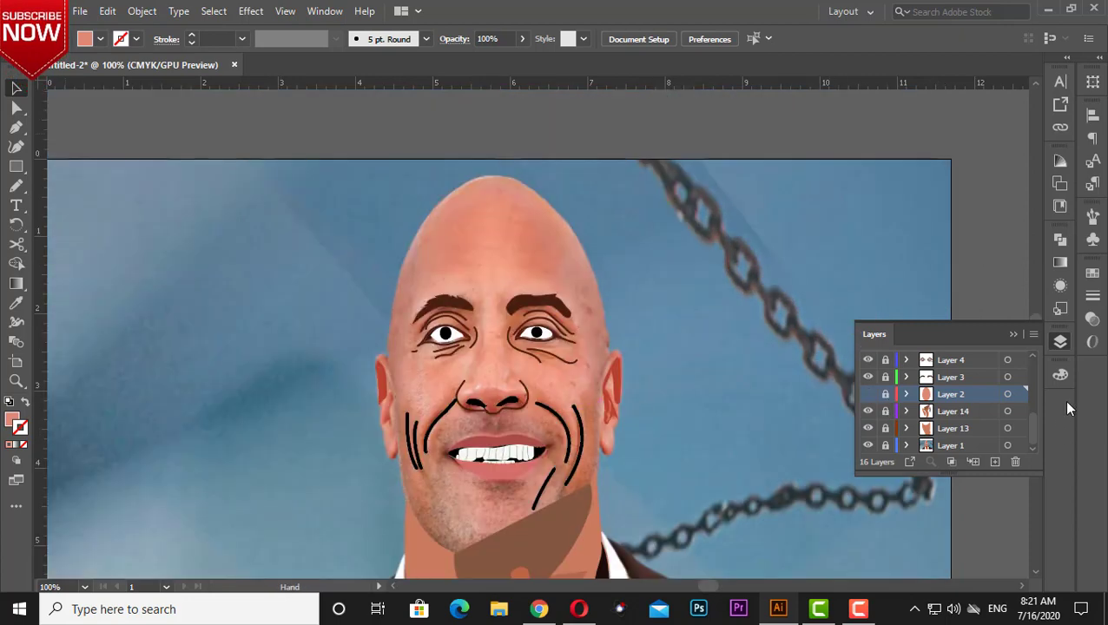
pyautogui.scroll(5, 957, 362)
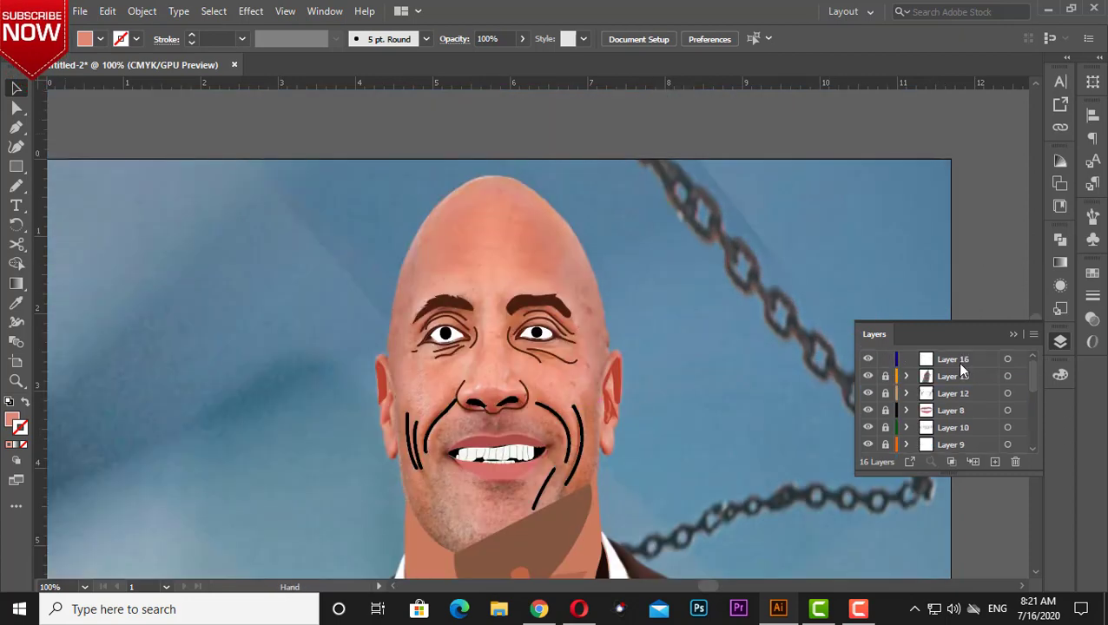
pyautogui.click(15, 185)
pyautogui.moveTo(430, 284)
pyautogui.mouseDown()
pyautogui.moveTo(511, 193)
pyautogui.moveTo(424, 284)
pyautogui.mouseUp()
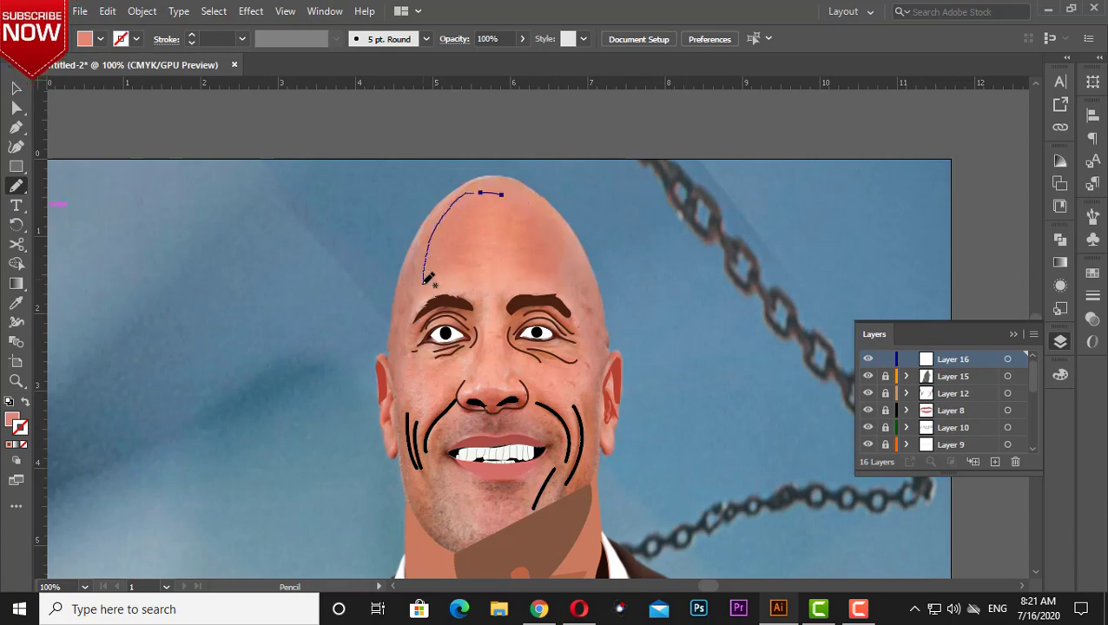
pyautogui.press('v')
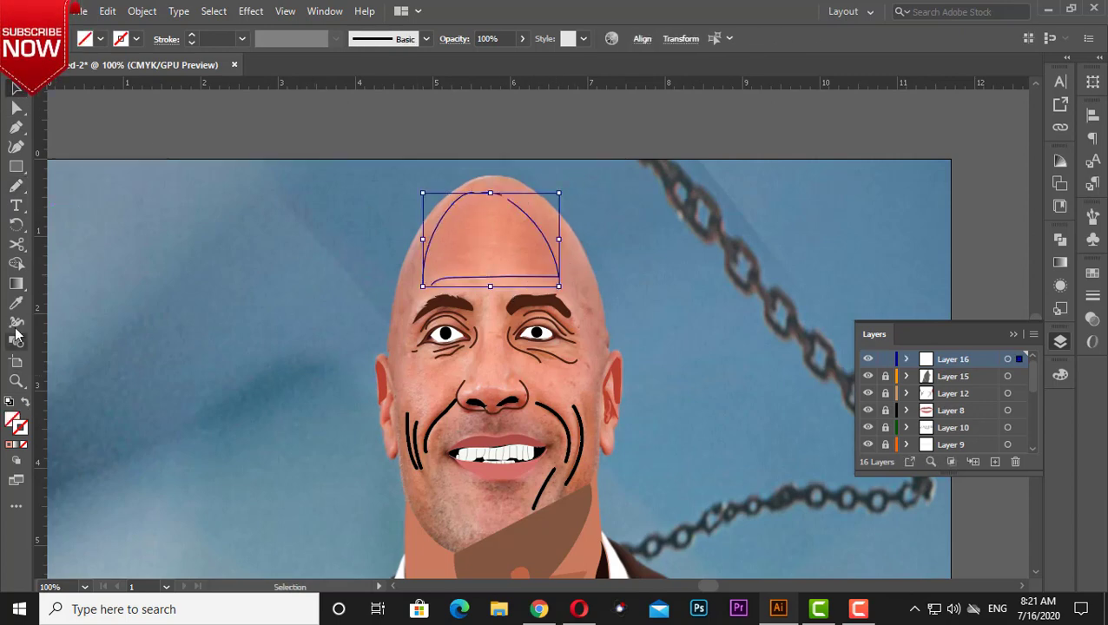
pyautogui.click(15, 302)
pyautogui.click(486, 248)
pyautogui.click(15, 87)
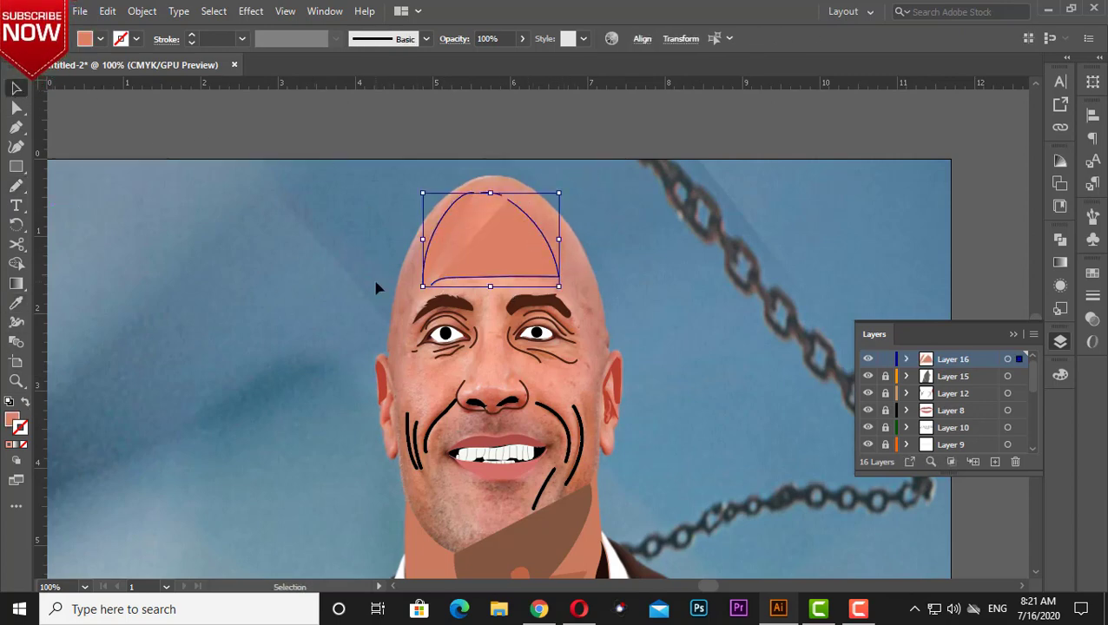
pyautogui.click(582, 298)
pyautogui.click(15, 185)
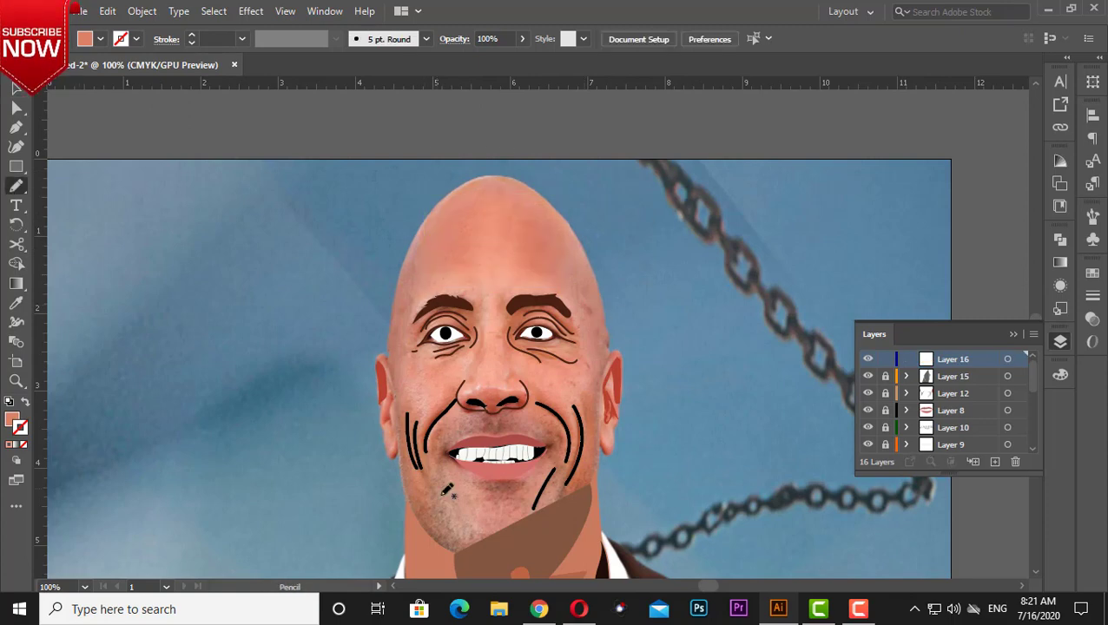
pyautogui.moveTo(445, 492)
pyautogui.mouseDown()
pyautogui.moveTo(317, 360)
pyautogui.moveTo(324, 374)
pyautogui.mouseUp()
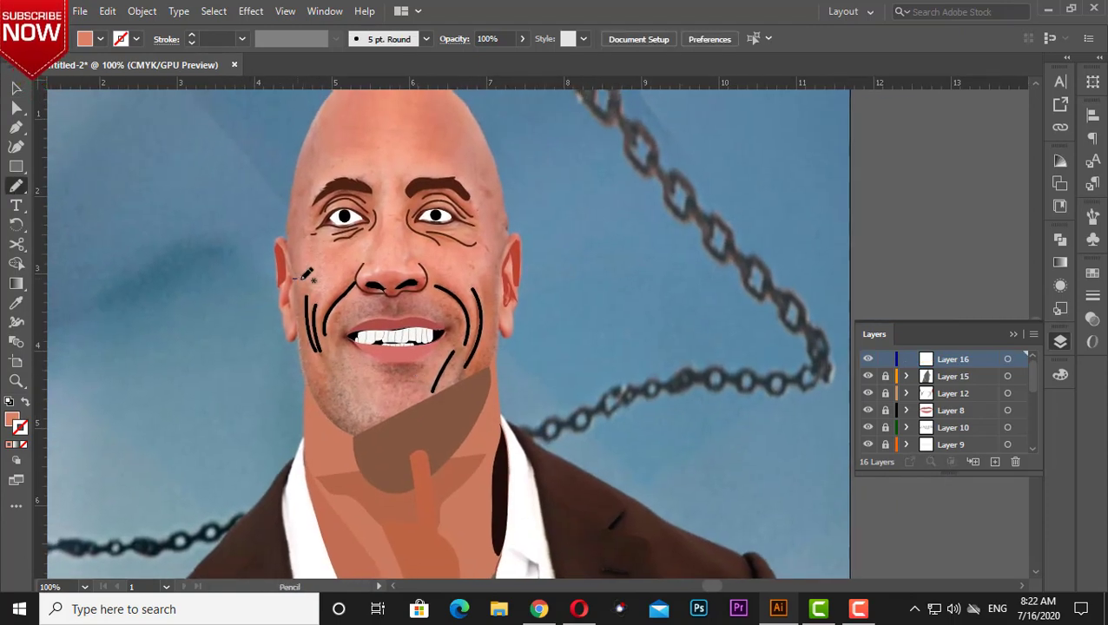
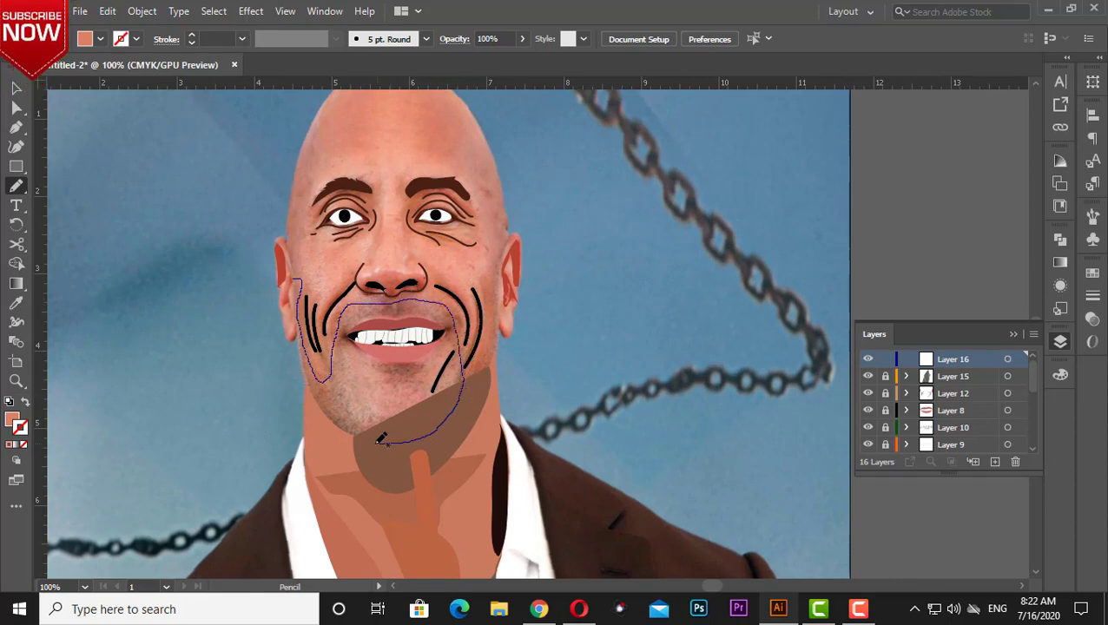
# Step: Fill the traced mouth path with sampled skin tone, then delete it
pyautogui.moveTo(298, 276); pyautogui.dragTo(298, 280)
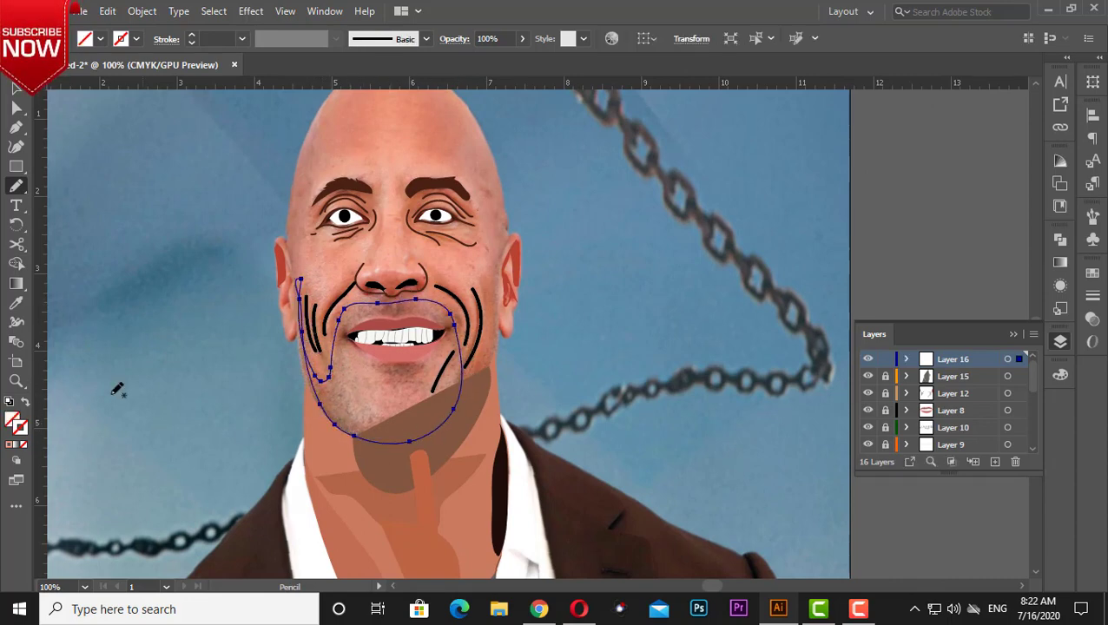
pyautogui.click(15, 302)
pyautogui.click(349, 399)
pyautogui.press('Delete')
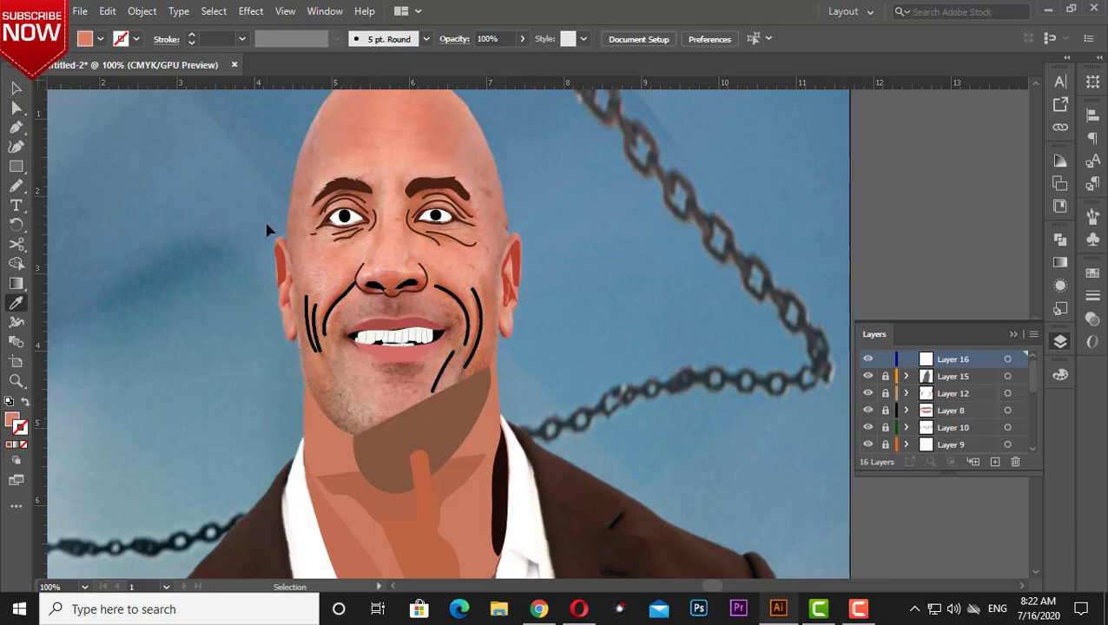
pyautogui.press('v')
# Step: Hide cartoon feature layers 12, 8, 10, 9, 11, 6, 7, 5, 4 and 3
pyautogui.moveTo(867, 393); pyautogui.dragTo(868, 444)
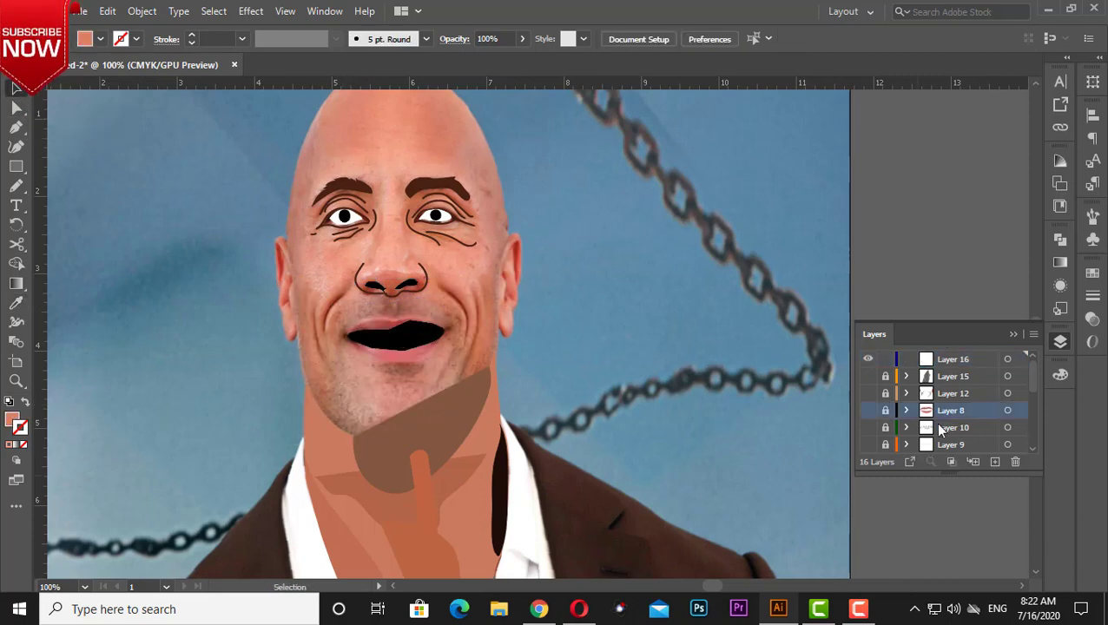
pyautogui.moveTo(1034, 397); pyautogui.dragTo(1025, 420)
pyautogui.moveTo(867, 360); pyautogui.dragTo(866, 441)
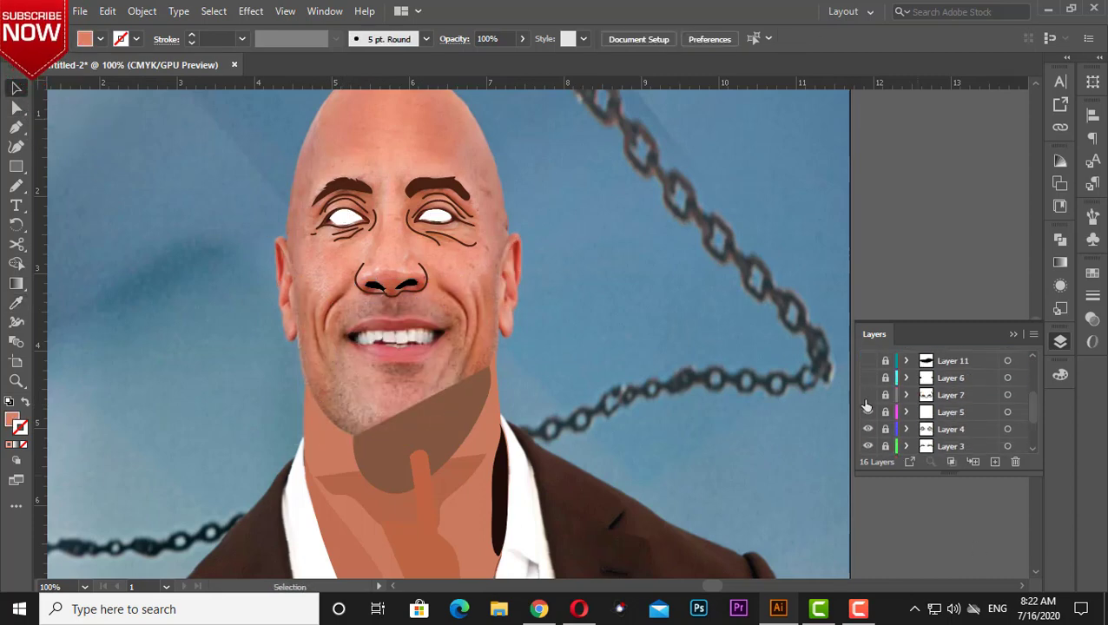
pyautogui.click(867, 444)
pyautogui.scroll(-3, 1031, 448)
pyautogui.click(867, 395)
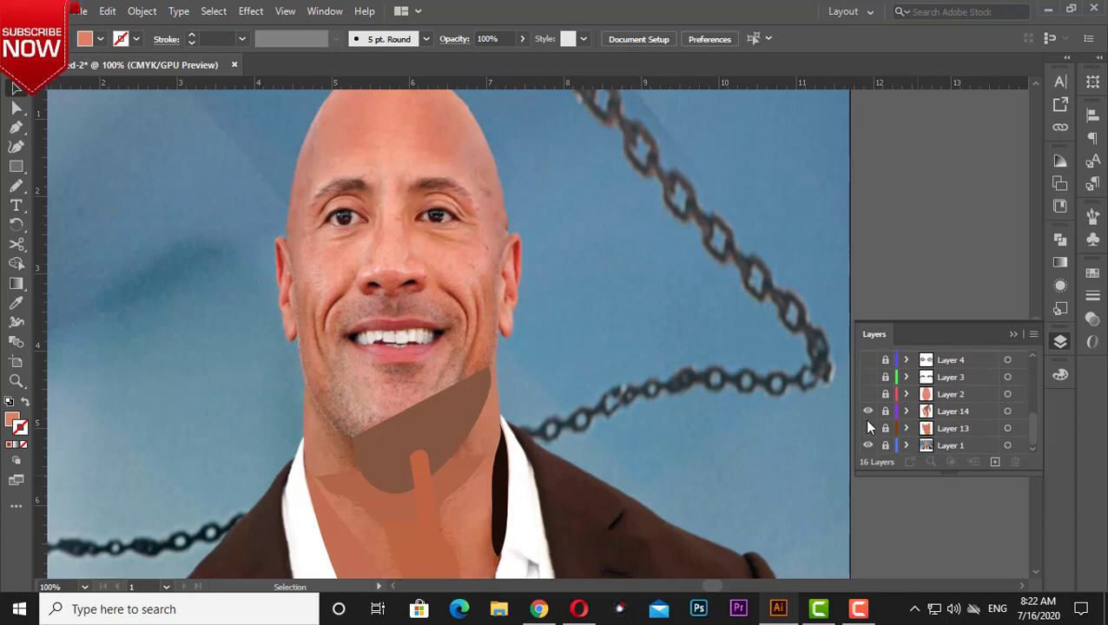
pyautogui.click(868, 414)
# Step: Center the face and try a freehand stroke along the face edge, then undo it
pyautogui.moveTo(1033, 423); pyautogui.dragTo(1033, 356)
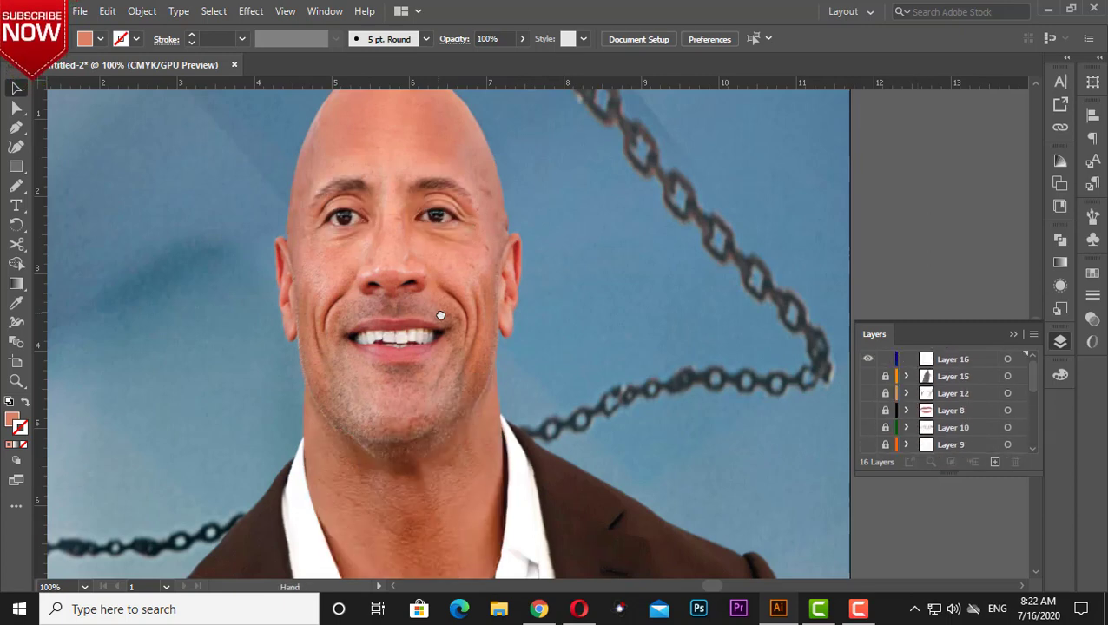
pyautogui.moveTo(440, 316); pyautogui.dragTo(550, 316)
pyautogui.press('n')
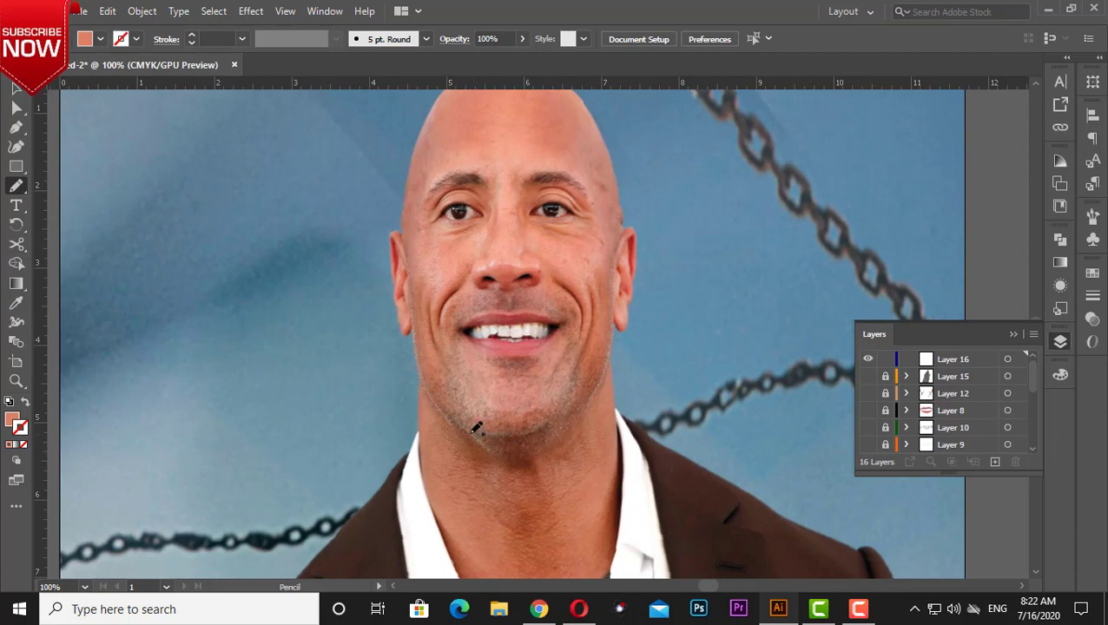
pyautogui.moveTo(405, 309); pyautogui.dragTo(540, 395)
pyautogui.hotkey('ctrl', 'z')
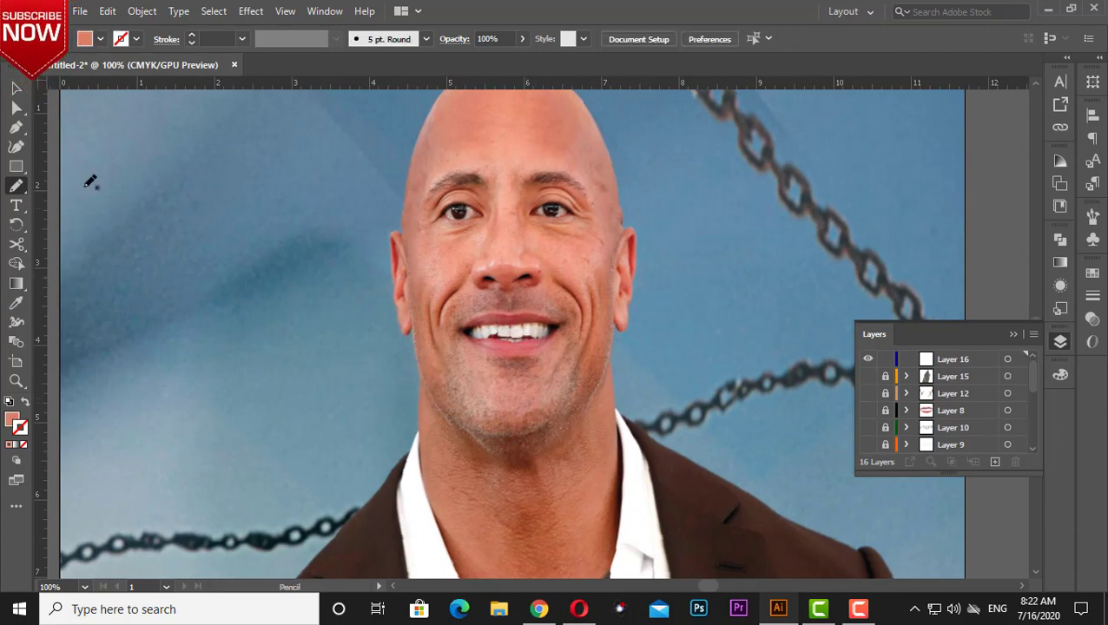
# Step: Draw a pen path from the right cheek down around the chin and up the left cheek
pyautogui.click(15, 127)
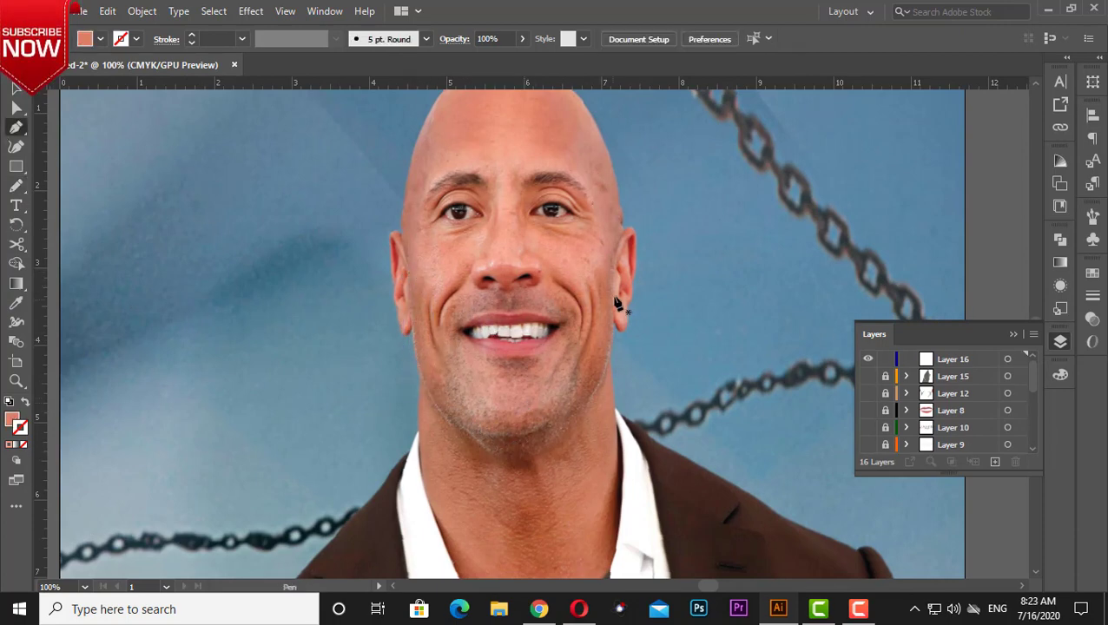
pyautogui.click(615, 263)
pyautogui.moveTo(535, 427); pyautogui.dragTo(475, 443)
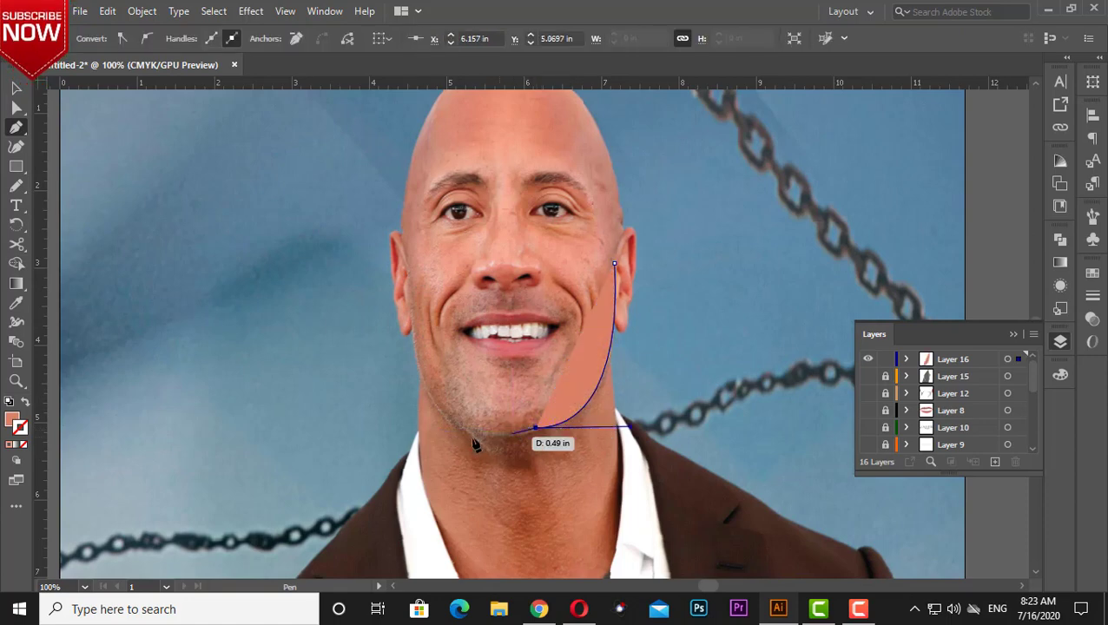
pyautogui.moveTo(406, 276); pyautogui.dragTo(403, 182)
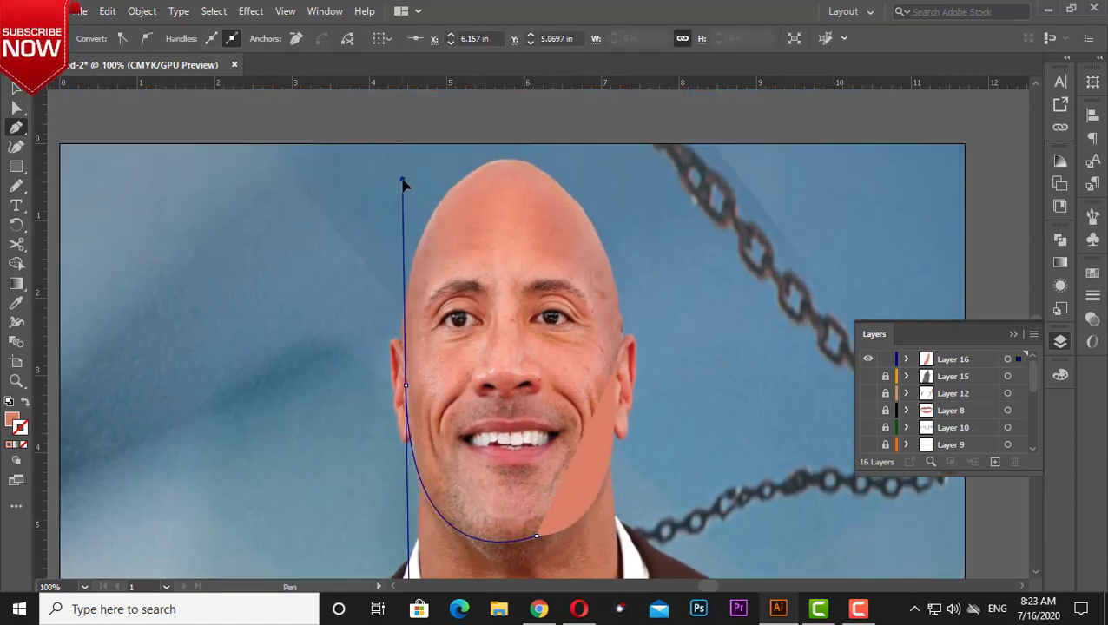
pyautogui.press('v')
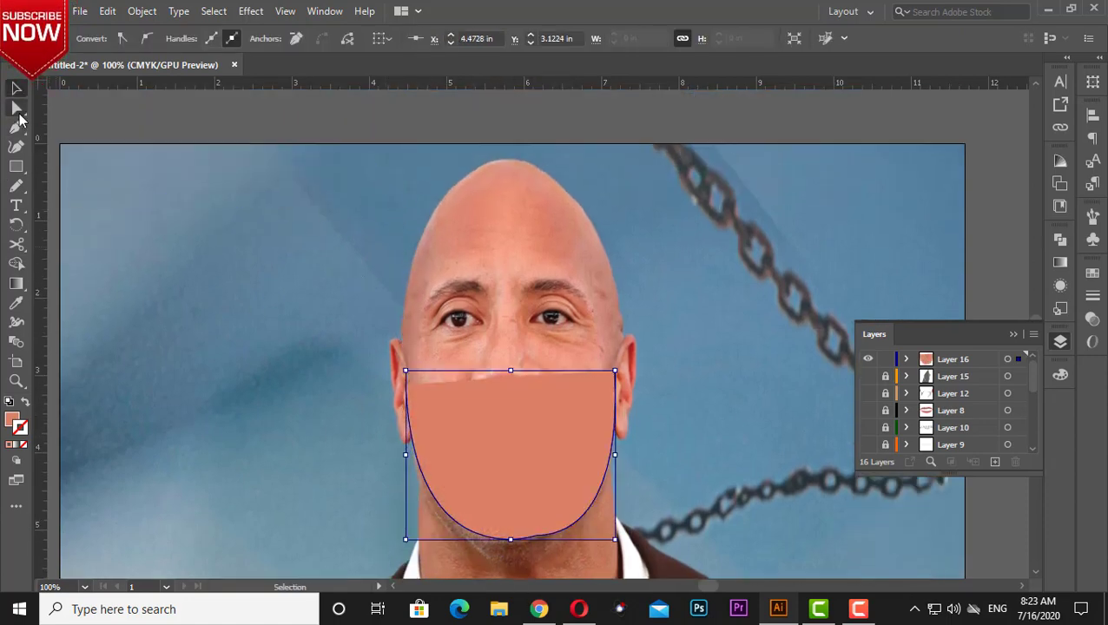
# Step: Round the chin's bottom anchor with the corner widget and swap fill and stroke
pyautogui.click(16, 108)
pyautogui.click(539, 540)
pyautogui.moveTo(535, 553)
pyautogui.mouseDown()
pyautogui.moveTo(569, 556)
pyautogui.moveTo(586, 502)
pyautogui.mouseUp()
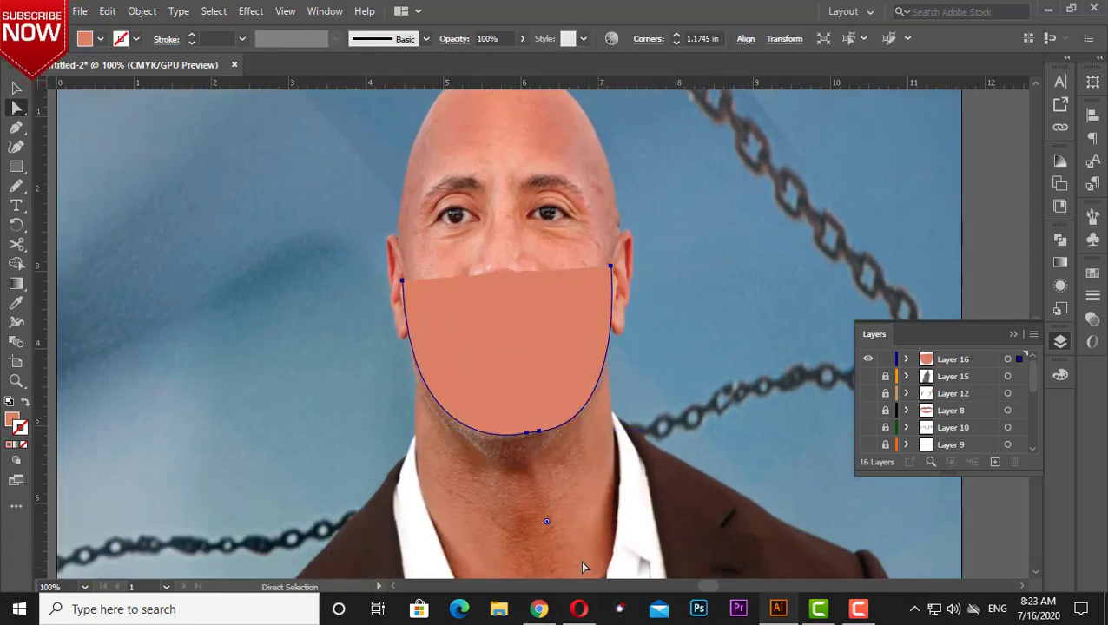
pyautogui.moveTo(582, 566)
pyautogui.mouseDown()
pyautogui.moveTo(561, 575)
pyautogui.moveTo(633, 328)
pyautogui.moveTo(608, 563)
pyautogui.mouseUp()
pyautogui.click(674, 318)
pyautogui.moveTo(632, 204); pyautogui.dragTo(638, 383)
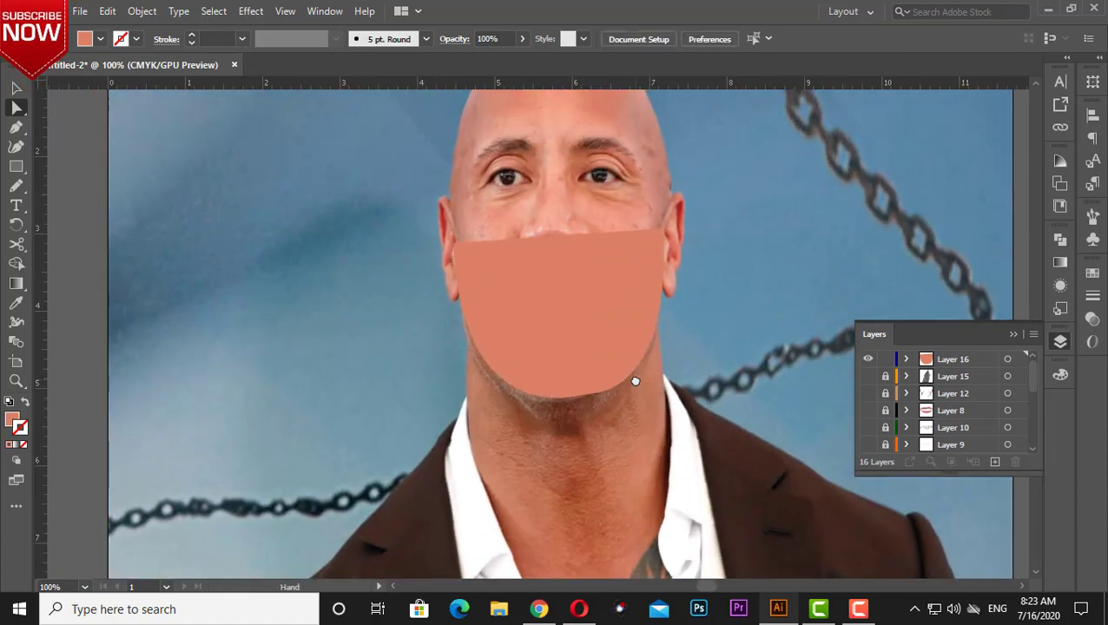
pyautogui.click(633, 379)
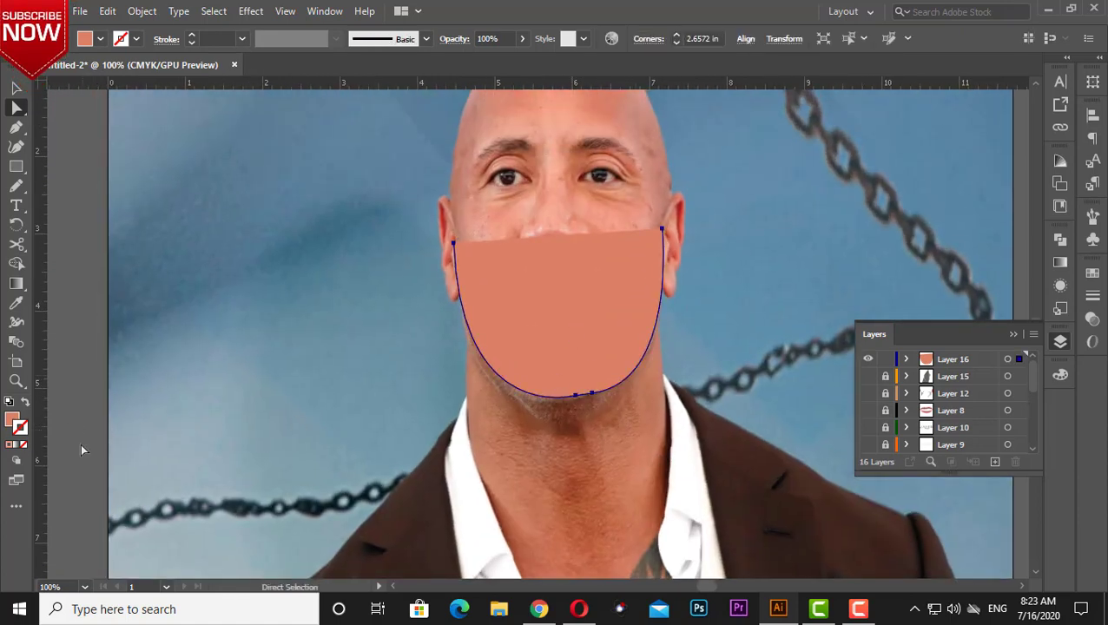
pyautogui.click(25, 402)
pyautogui.click(15, 188)
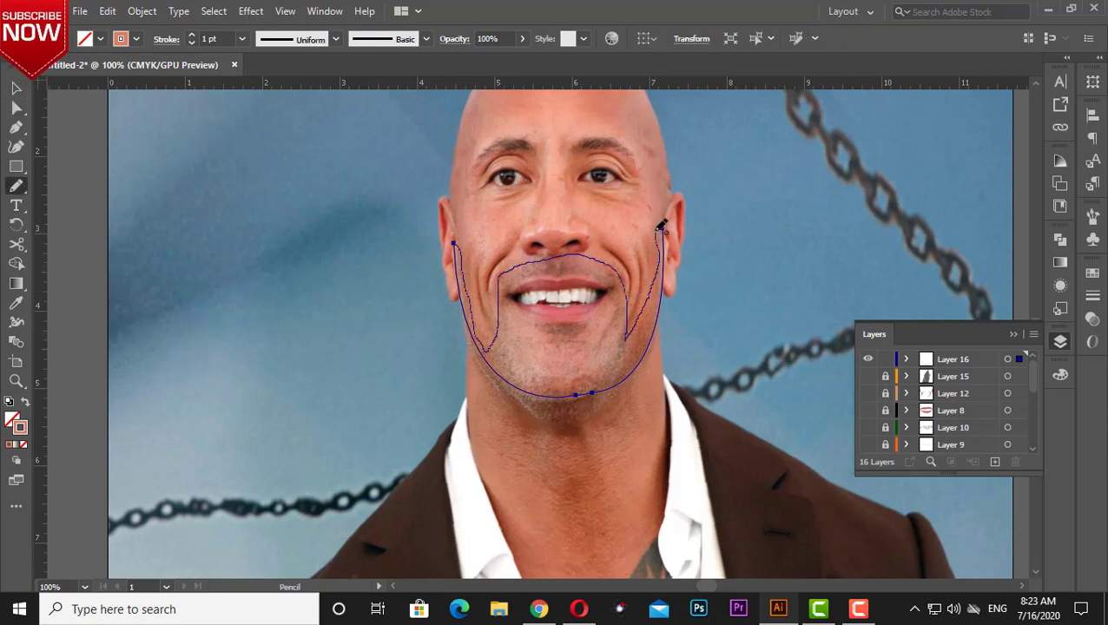
# Step: Fill the beard outline with sampled skin tone and lock Layer 16
pyautogui.moveTo(666, 227); pyautogui.dragTo(663, 228)
pyautogui.press('i')
pyautogui.click(524, 376)
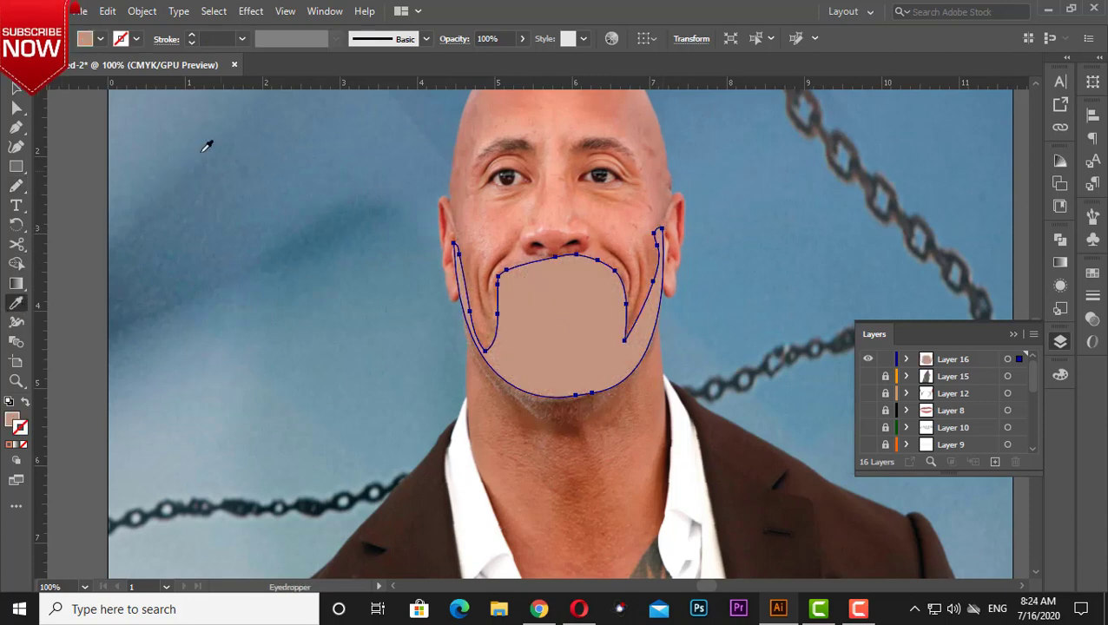
pyautogui.press('v')
pyautogui.hotkey('ctrl', 'shift', 'a')
pyautogui.click(885, 358)
# Step: On a new Layer 17, pencil-trace the whole head and fill it with sampled skin colour
pyautogui.hotkey('ctrl', 'l')
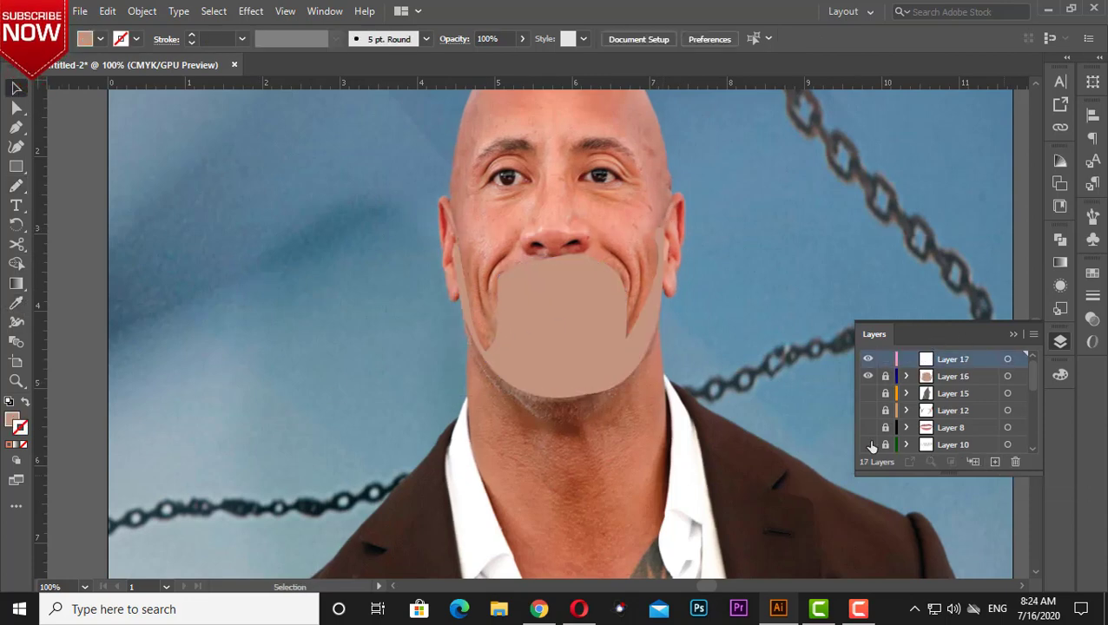
pyautogui.press('n')
pyautogui.scroll(3, 618, 308)
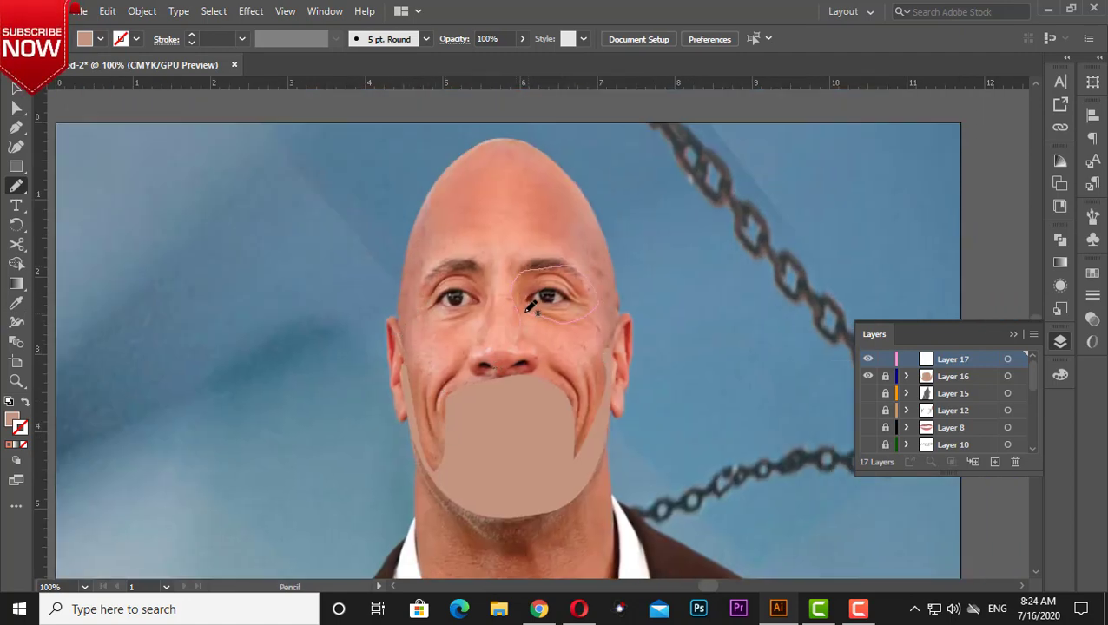
pyautogui.moveTo(591, 300); pyautogui.dragTo(595, 302)
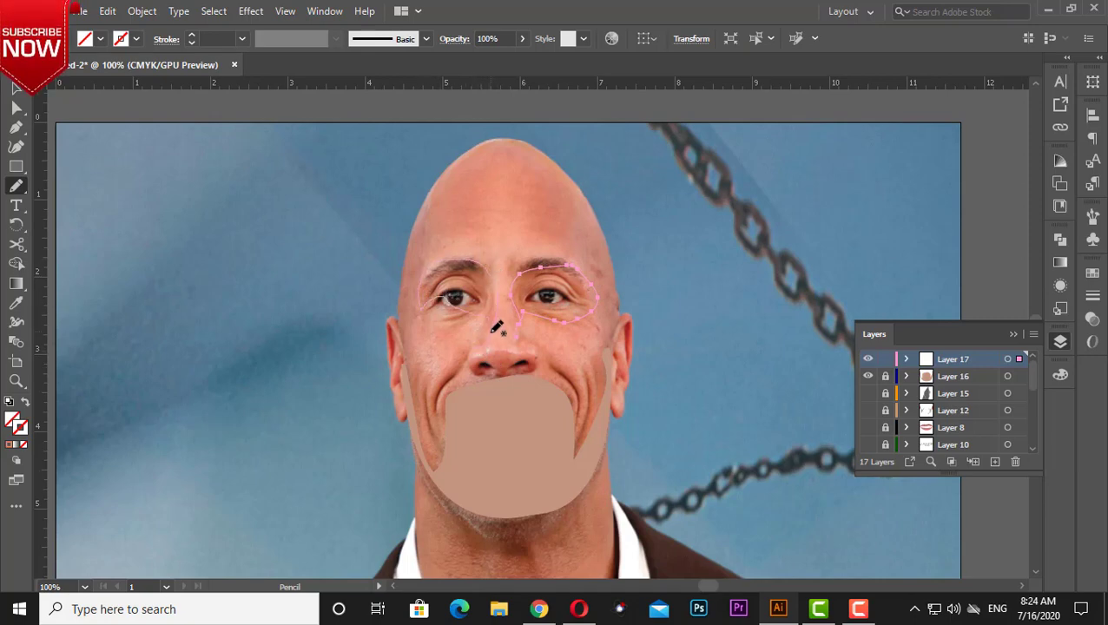
pyautogui.moveTo(499, 275); pyautogui.dragTo(598, 319)
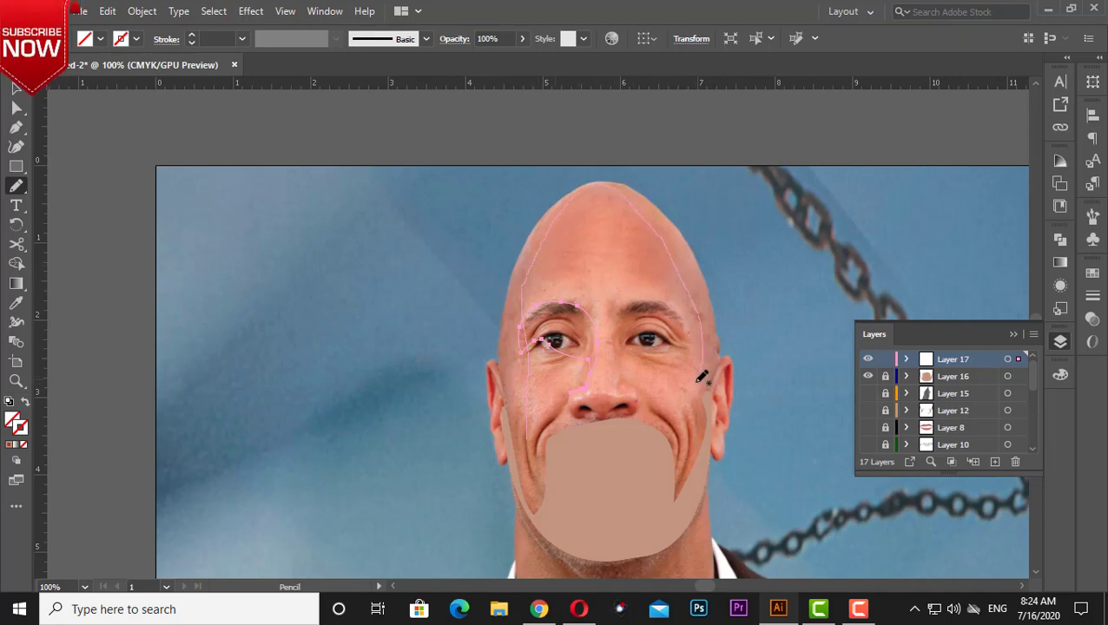
pyautogui.moveTo(681, 459); pyautogui.dragTo(674, 473)
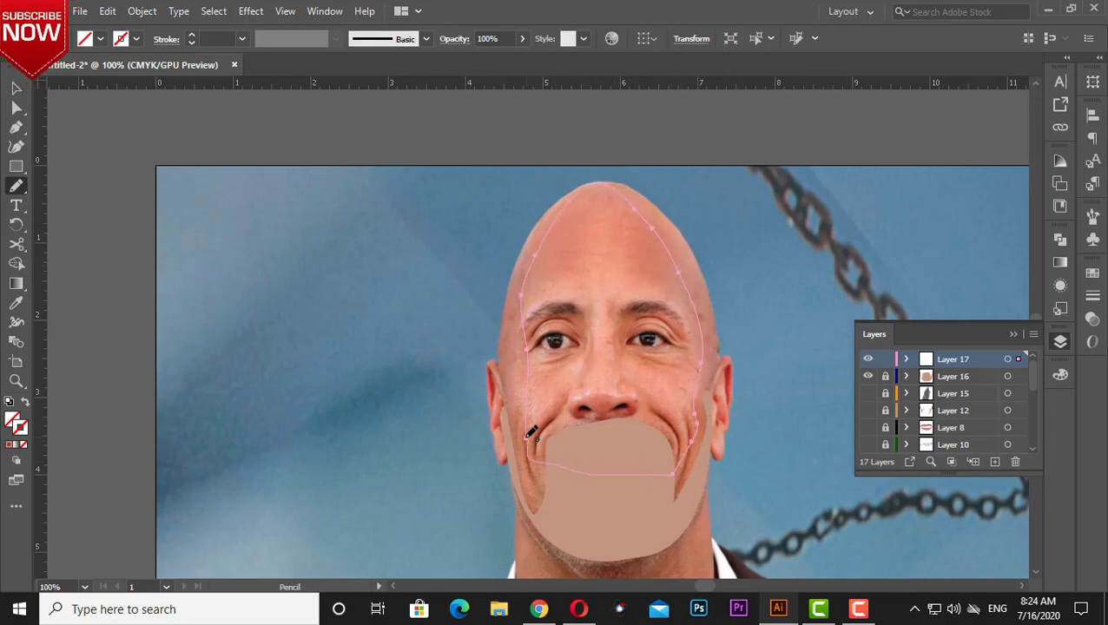
pyautogui.press('i')
pyautogui.click(519, 352)
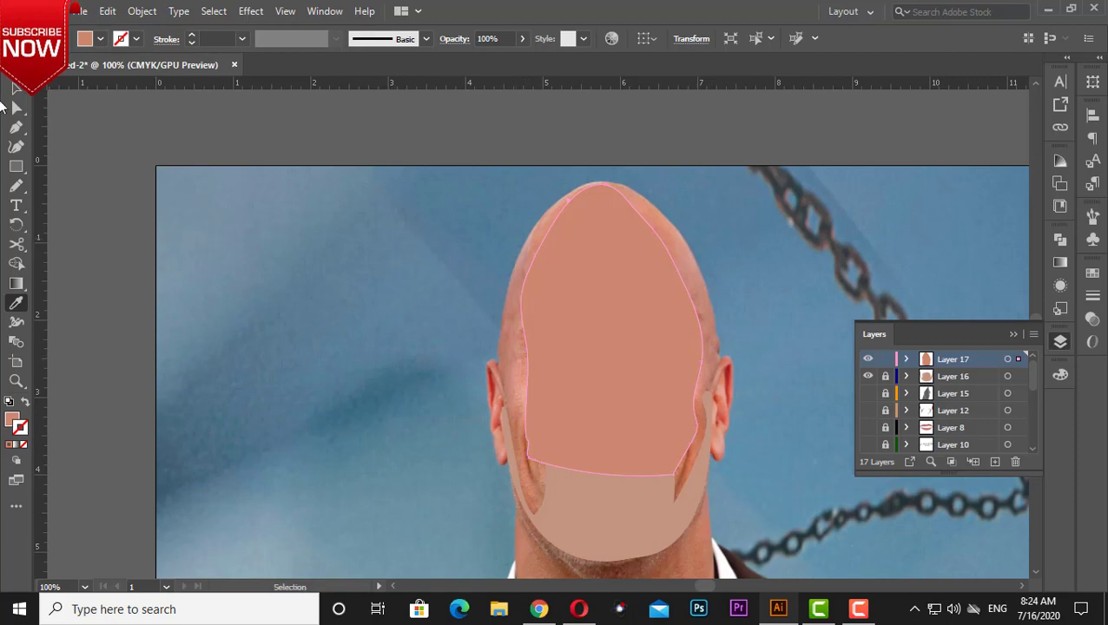
pyautogui.click(15, 88)
pyautogui.click(828, 331)
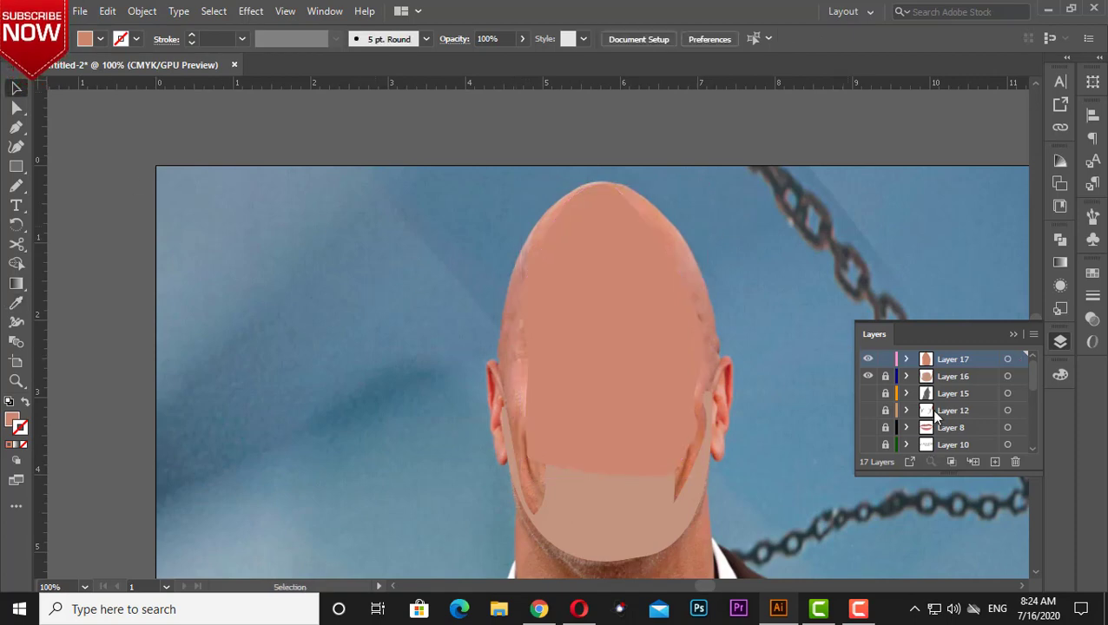
# Step: Send the head shape to the back and move it aside
pyautogui.rightClick(656, 305)
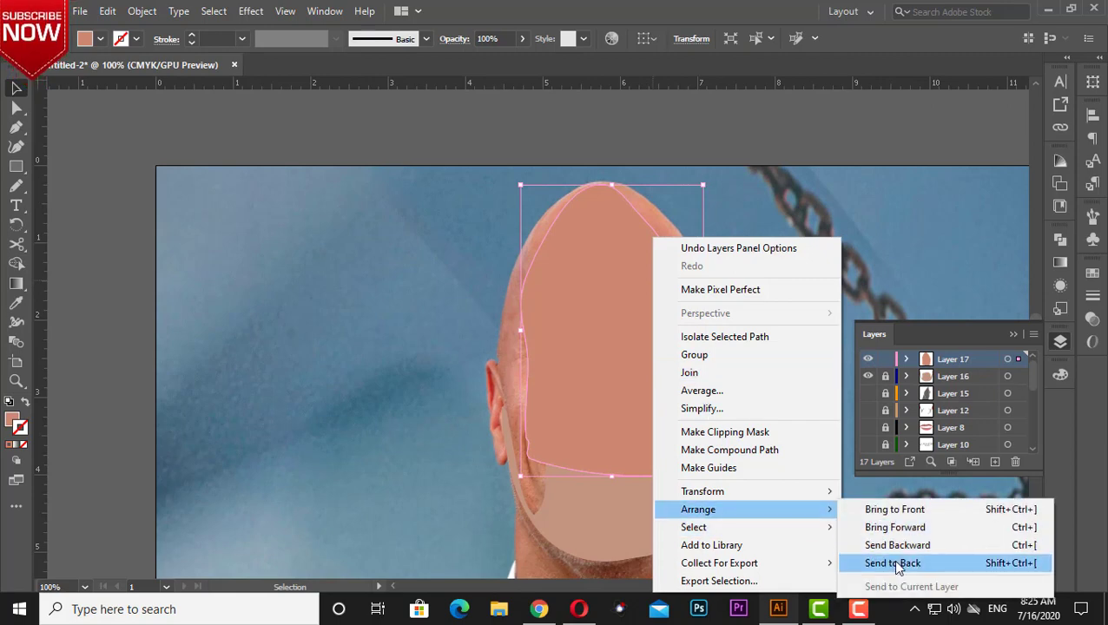
pyautogui.click(886, 564)
pyautogui.moveTo(608, 308); pyautogui.dragTo(816, 345)
# Step: Fill the right and left eye-area shapes with sampled skin colour
pyautogui.click(613, 391)
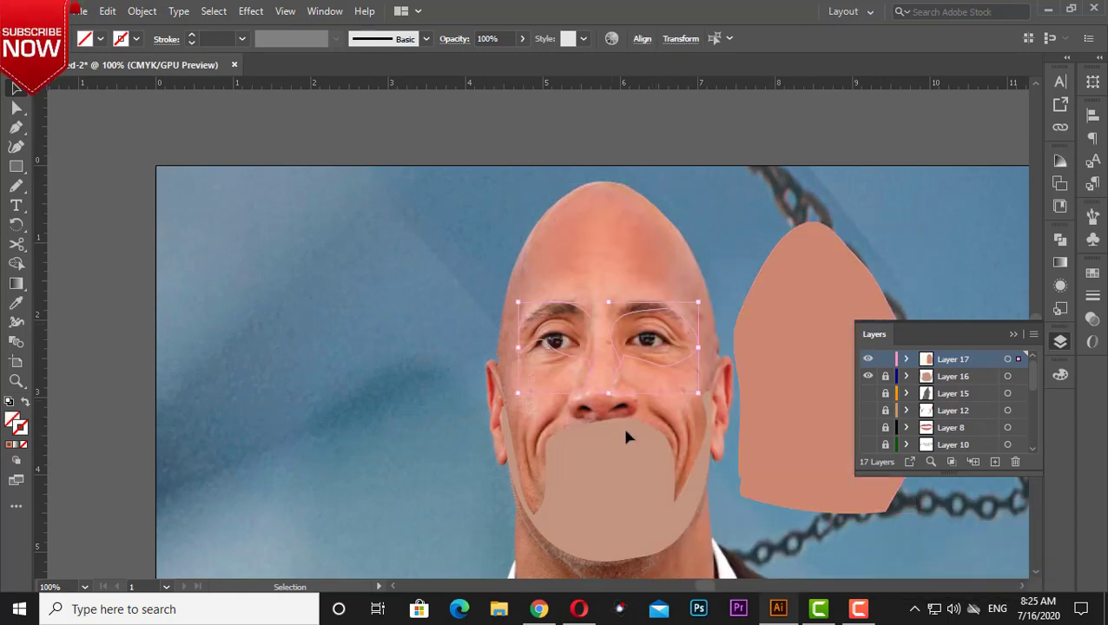
pyautogui.press('i')
pyautogui.click(621, 323)
pyautogui.press('a')
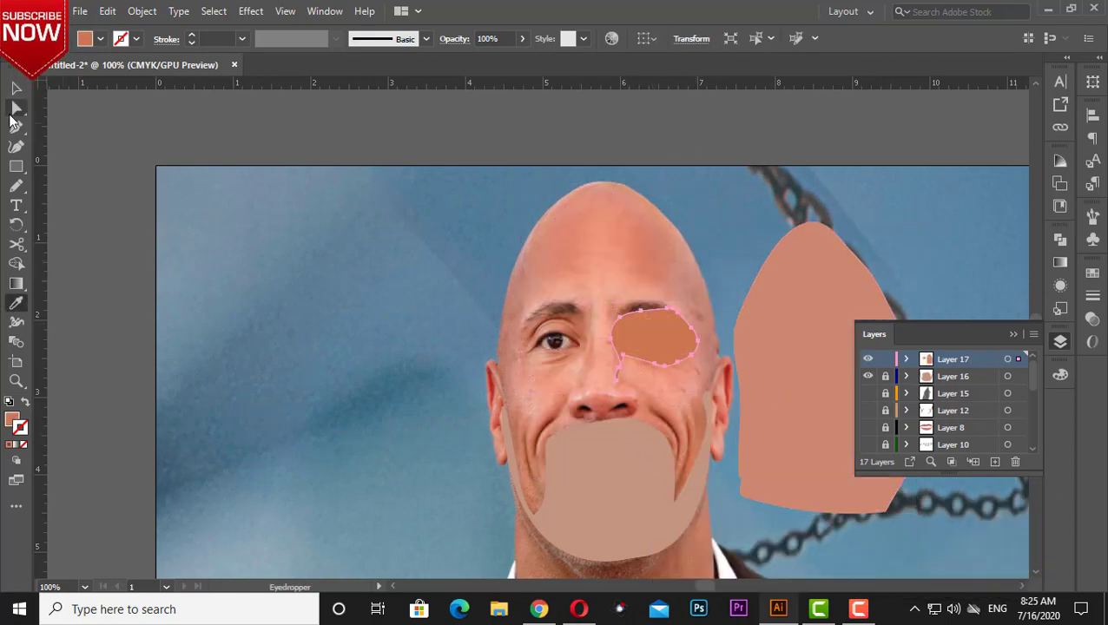
pyautogui.press('i')
pyautogui.click(579, 328)
pyautogui.press('v')
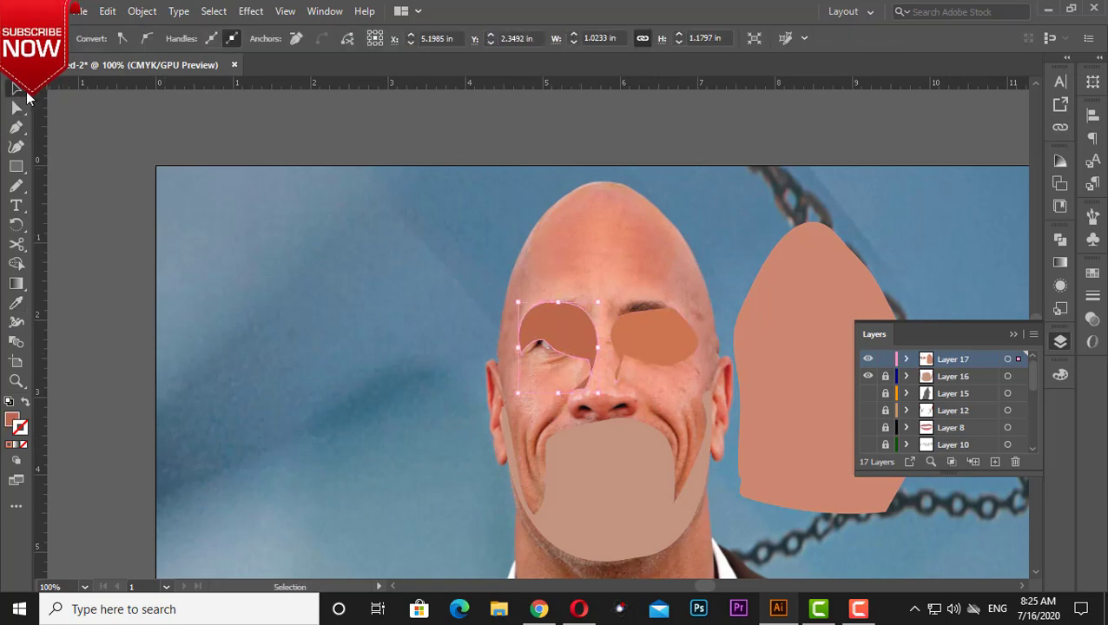
# Step: Move the head shape back onto the face and pencil-redraw its outline to fit the skull
pyautogui.moveTo(775, 300); pyautogui.dragTo(570, 263)
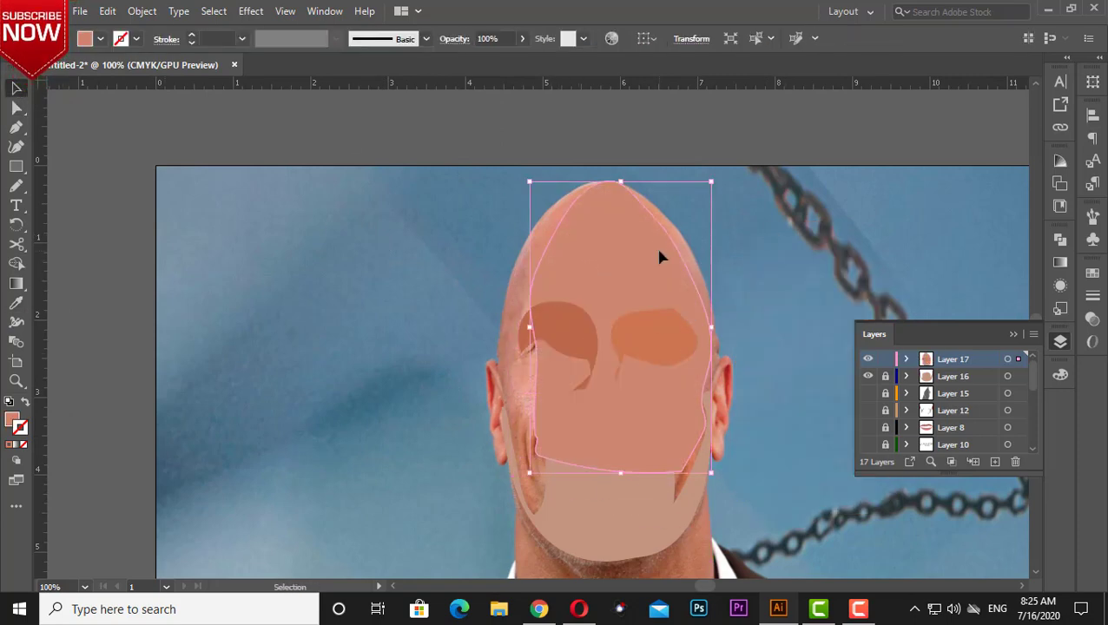
pyautogui.moveTo(657, 252); pyautogui.dragTo(647, 247)
pyautogui.click(755, 206)
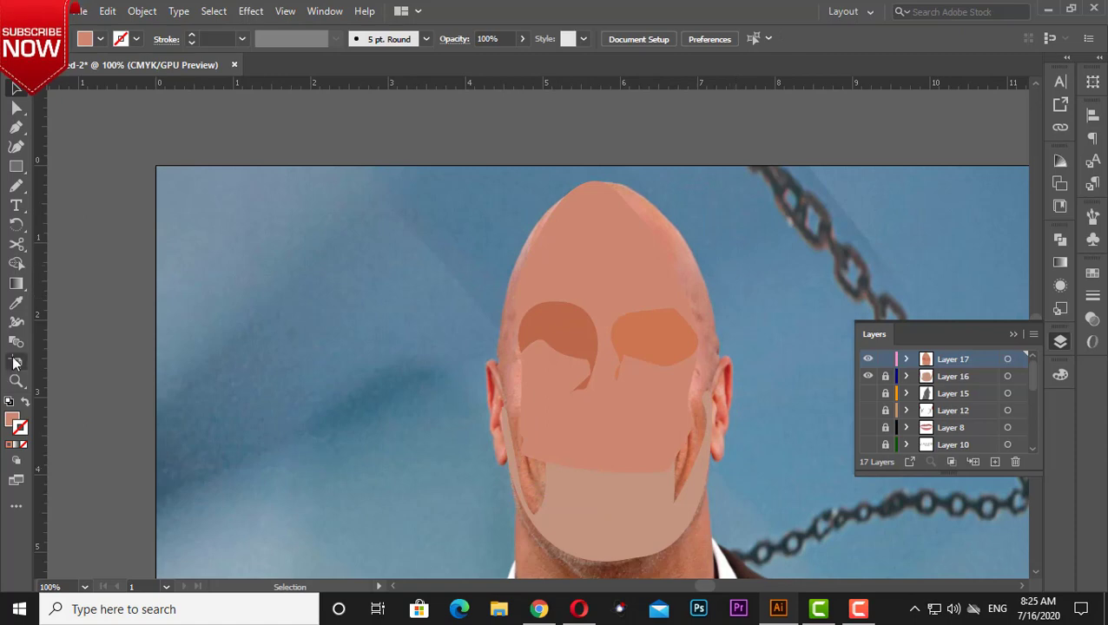
pyautogui.click(15, 186)
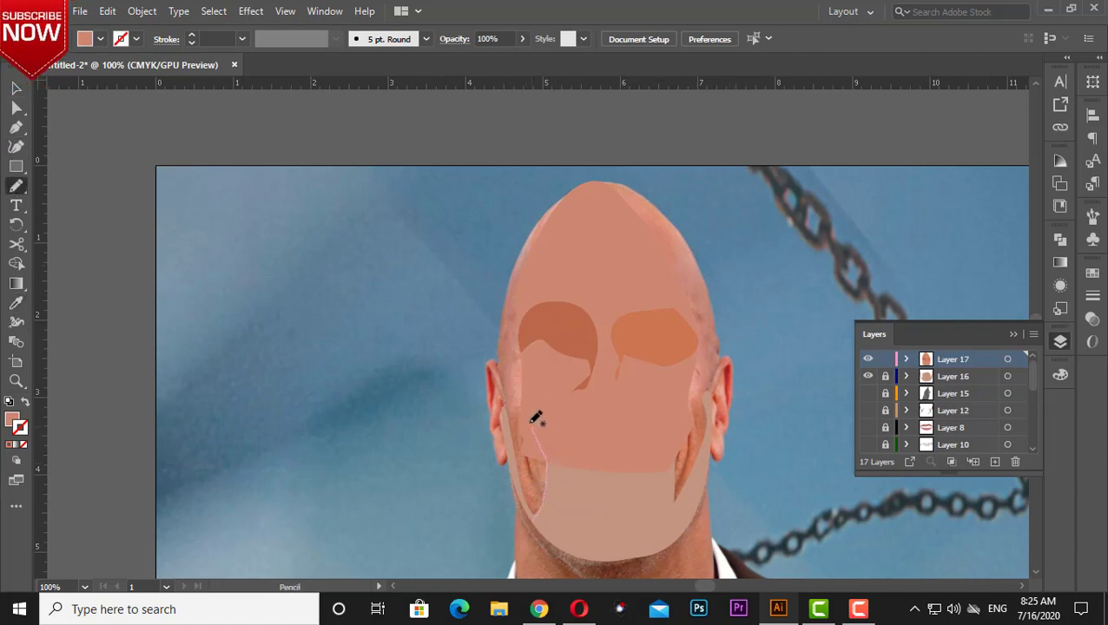
pyautogui.moveTo(589, 187); pyautogui.dragTo(709, 473)
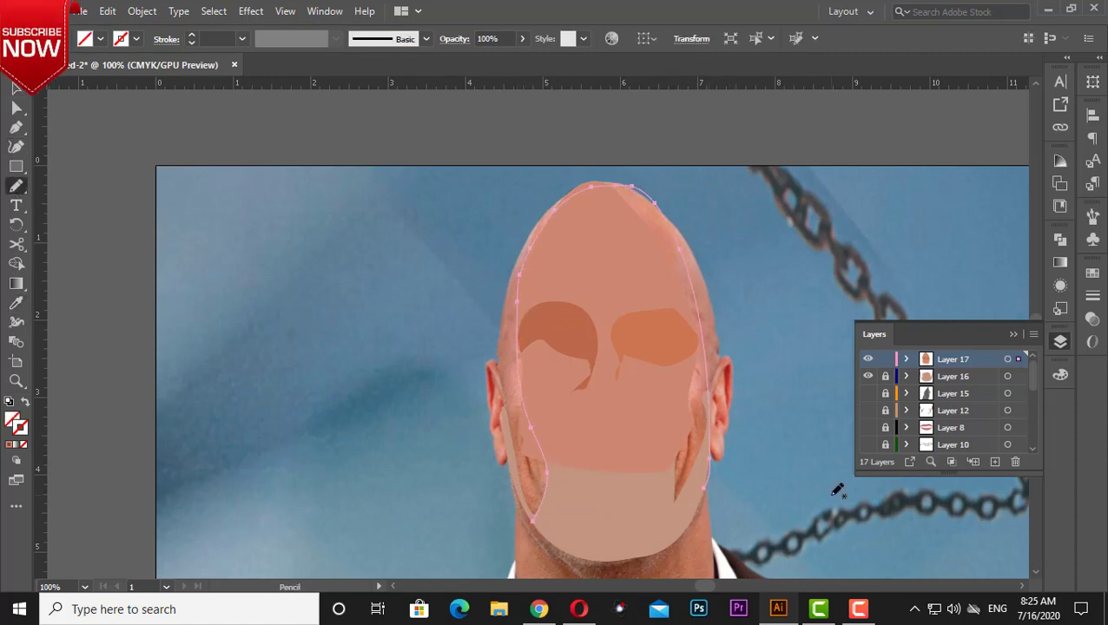
pyautogui.click(16, 87)
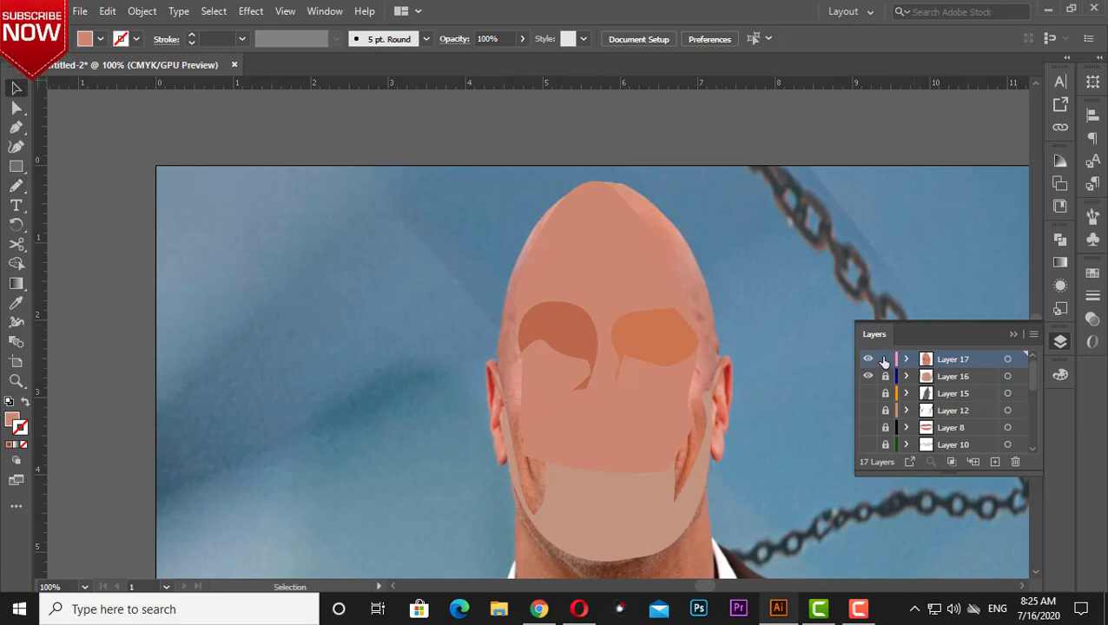
# Step: Show the black jaw line strokes and the hidden face Layers 13 and 14
pyautogui.click(867, 411)
pyautogui.scroll(-5, 955, 412)
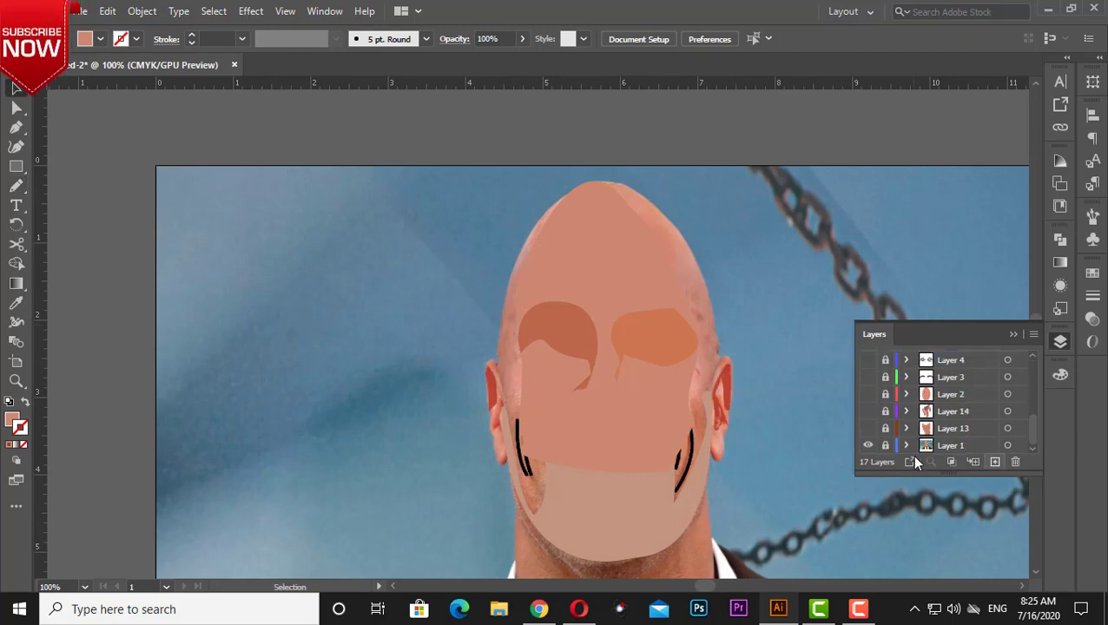
pyautogui.click(867, 428)
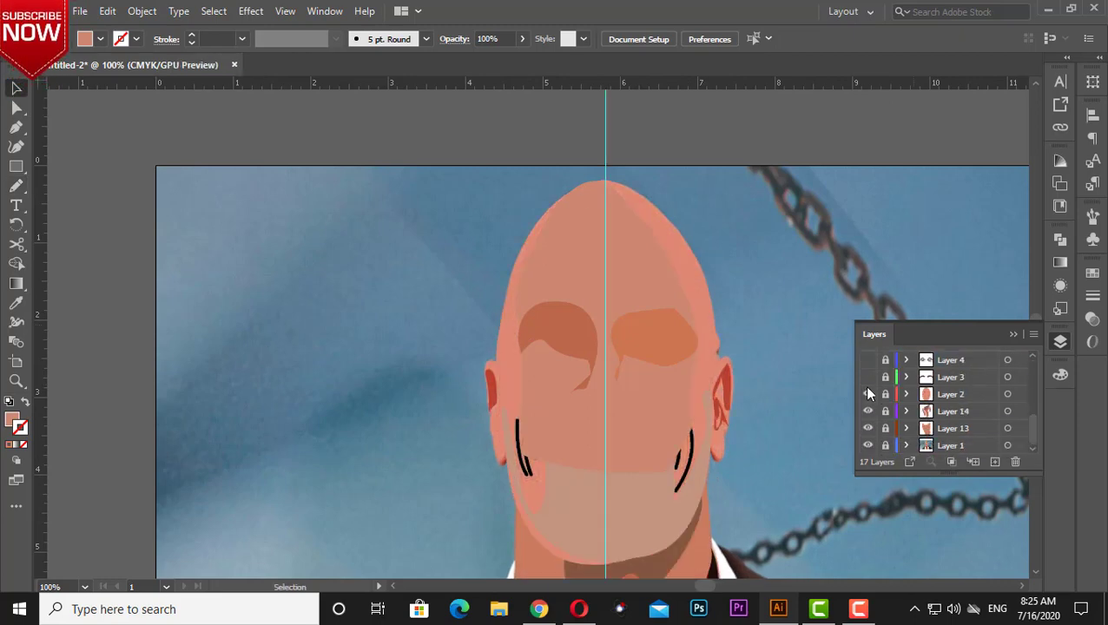
pyautogui.scroll(2, 1031, 437)
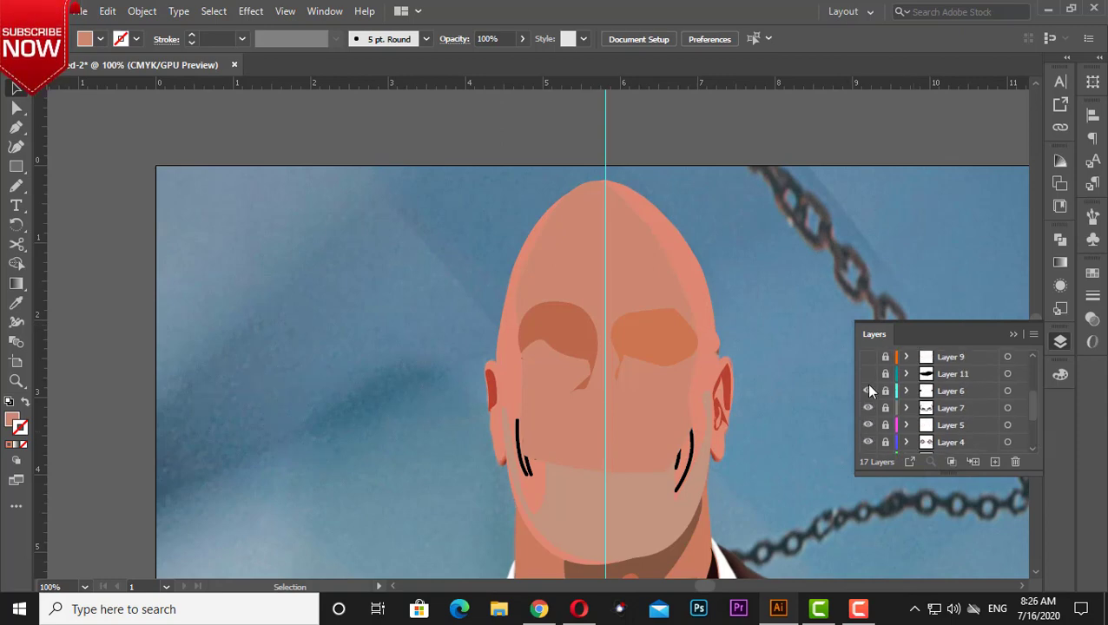
pyautogui.scroll(3, 1036, 397)
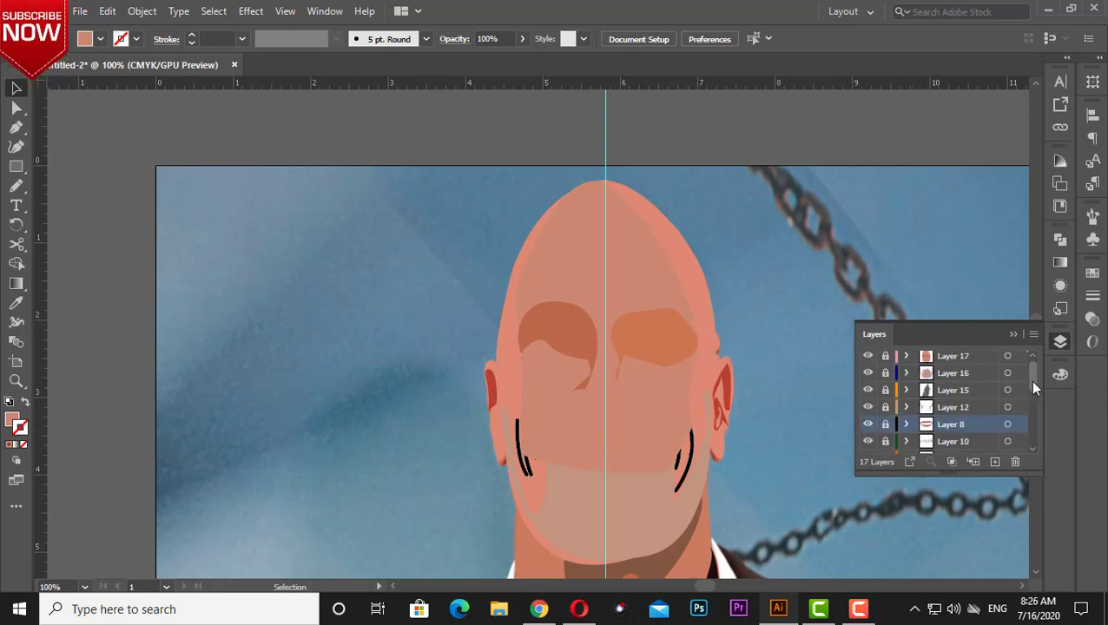
pyautogui.scroll(-5, 1032, 364)
# Step: Move Layers 17 and 16 down above Layer 2, then add Layer 18 above Layer 15
pyautogui.moveTo(964, 442); pyautogui.dragTo(966, 448)
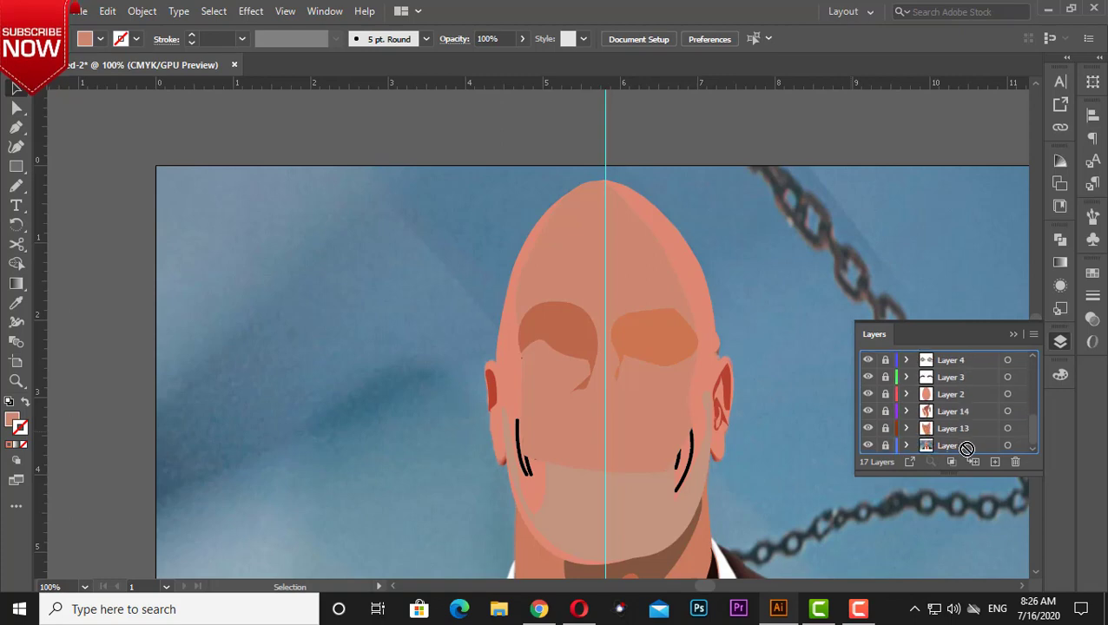
pyautogui.moveTo(968, 391); pyautogui.dragTo(968, 392)
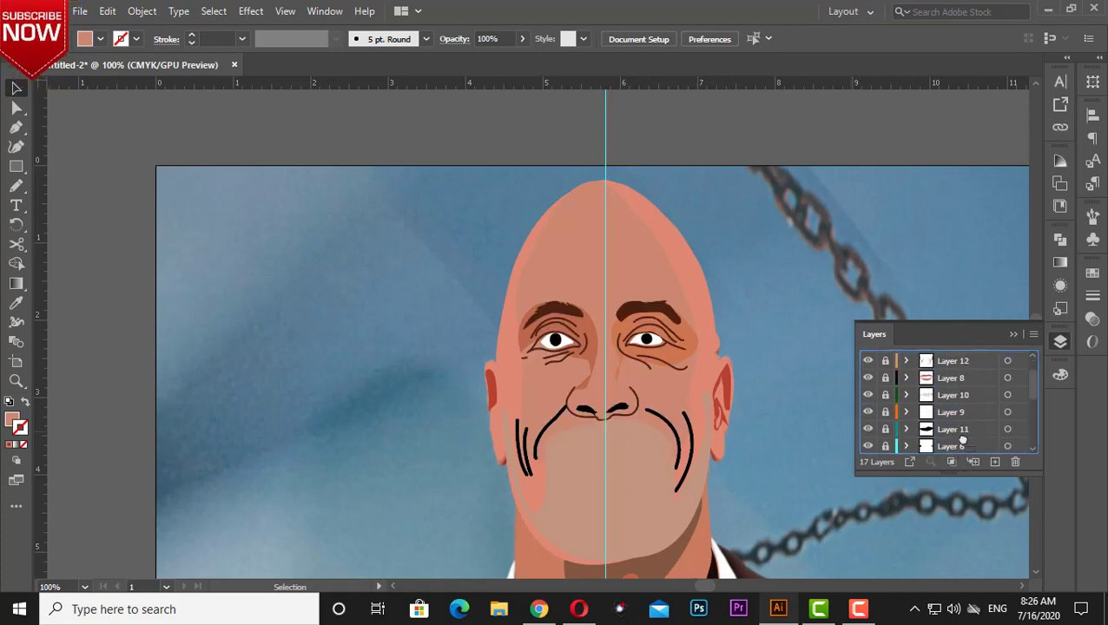
pyautogui.moveTo(976, 349)
pyautogui.mouseDown()
pyautogui.moveTo(963, 454)
pyautogui.moveTo(964, 387)
pyautogui.mouseUp()
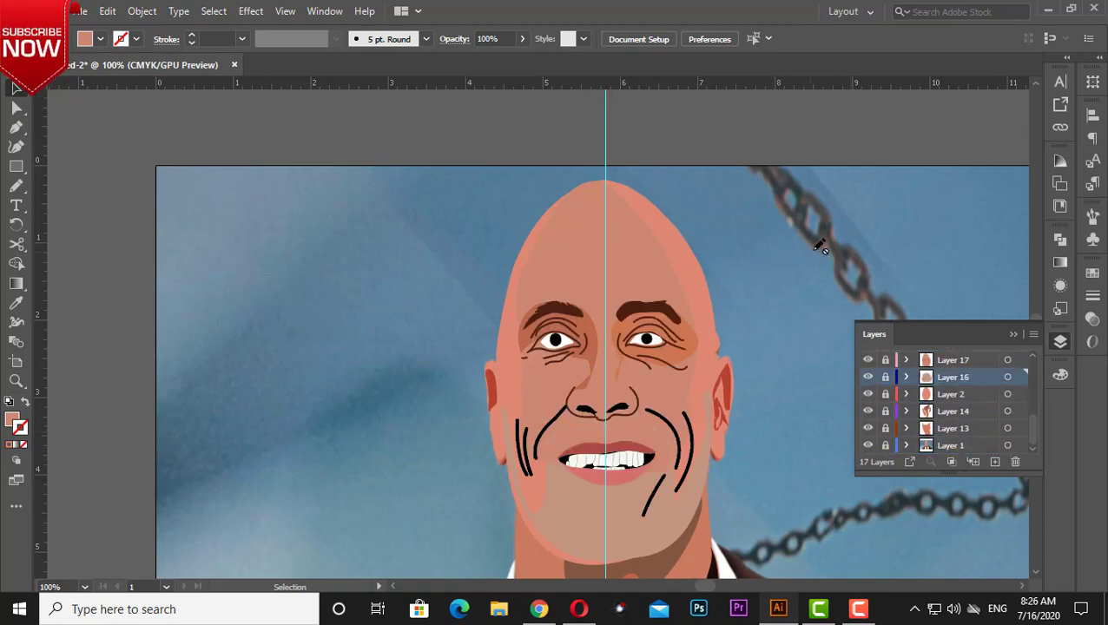
pyautogui.scroll(5, 966, 400)
pyautogui.click(955, 358)
pyautogui.click(995, 461)
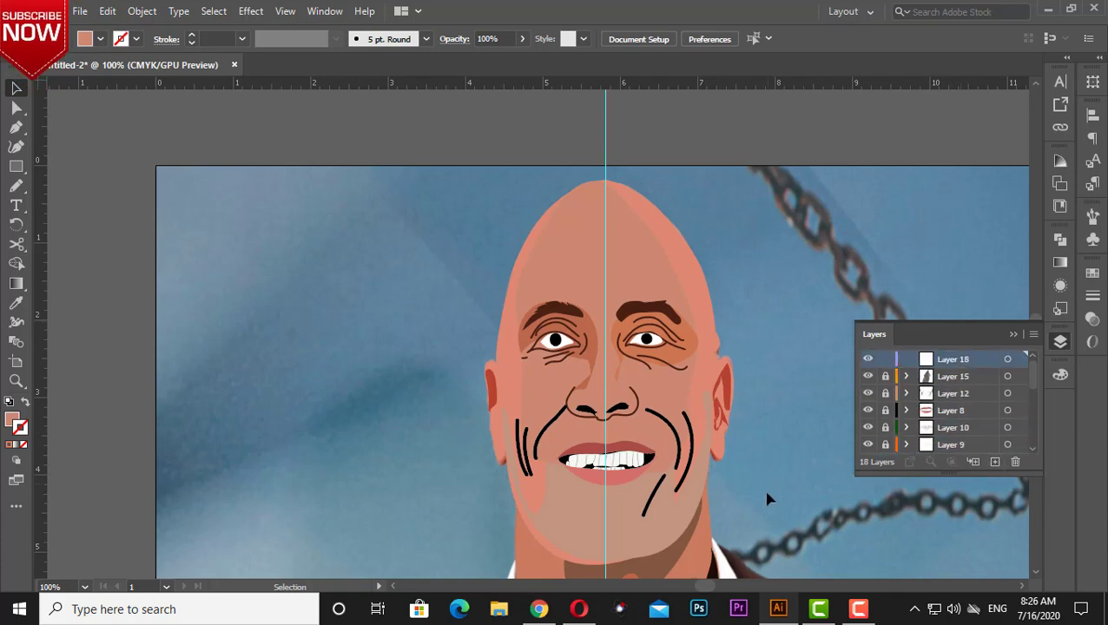
pyautogui.scroll(-5, 763, 486)
pyautogui.scroll(-1, 736, 501)
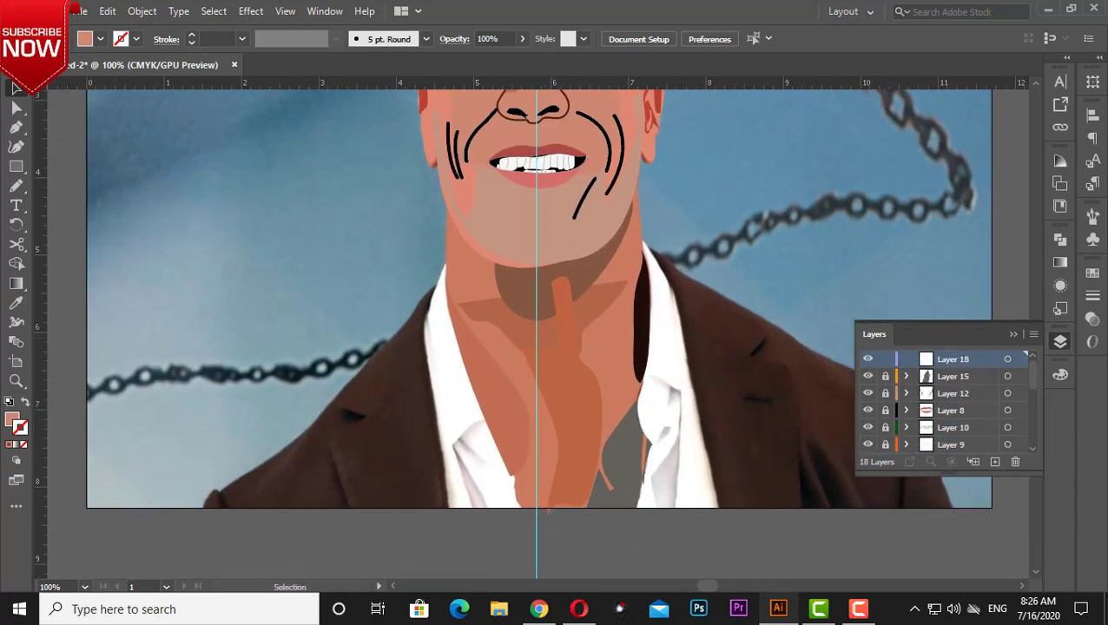
# Step: Trace the left shirt collar as a closed pen shape filled white
pyautogui.press('p')
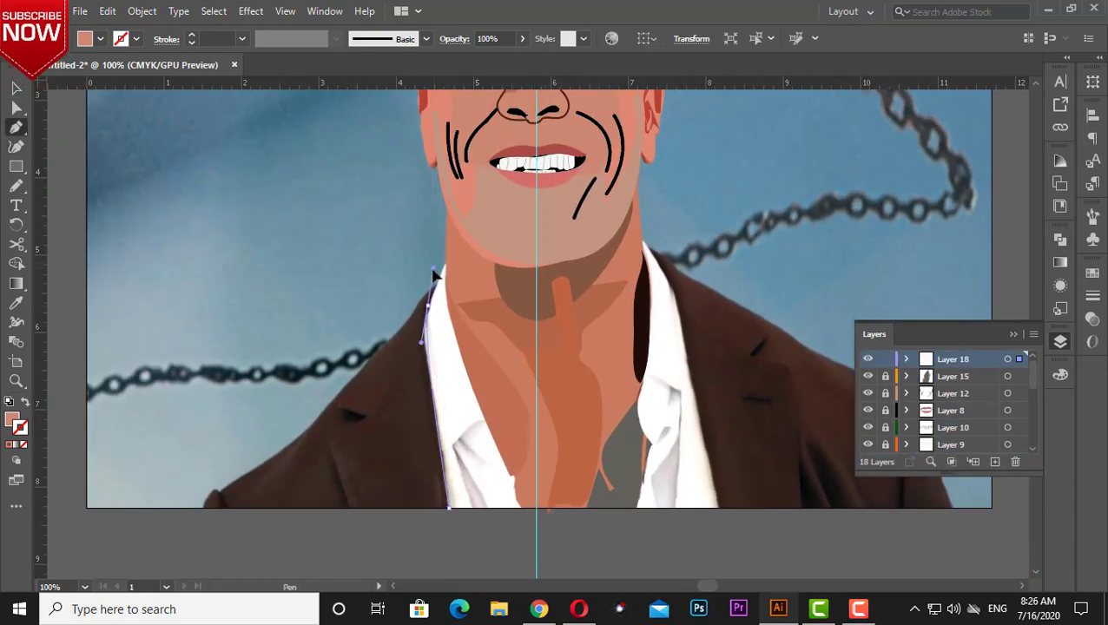
pyautogui.moveTo(427, 310); pyautogui.dragTo(437, 300)
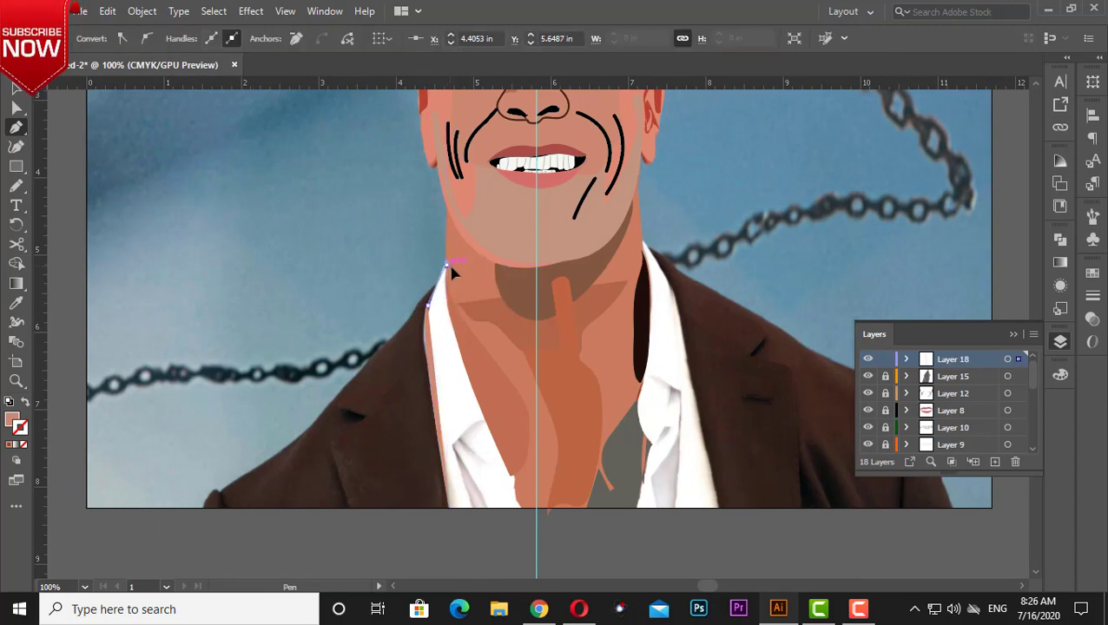
pyautogui.click(443, 262)
pyautogui.moveTo(511, 475); pyautogui.dragTo(585, 447)
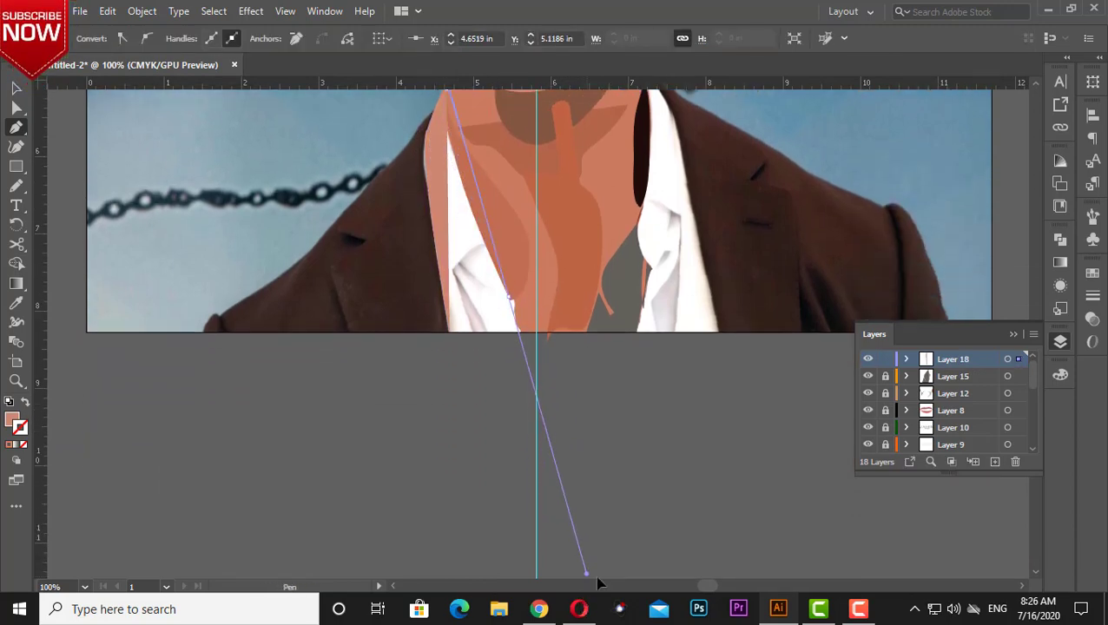
pyautogui.click(511, 289)
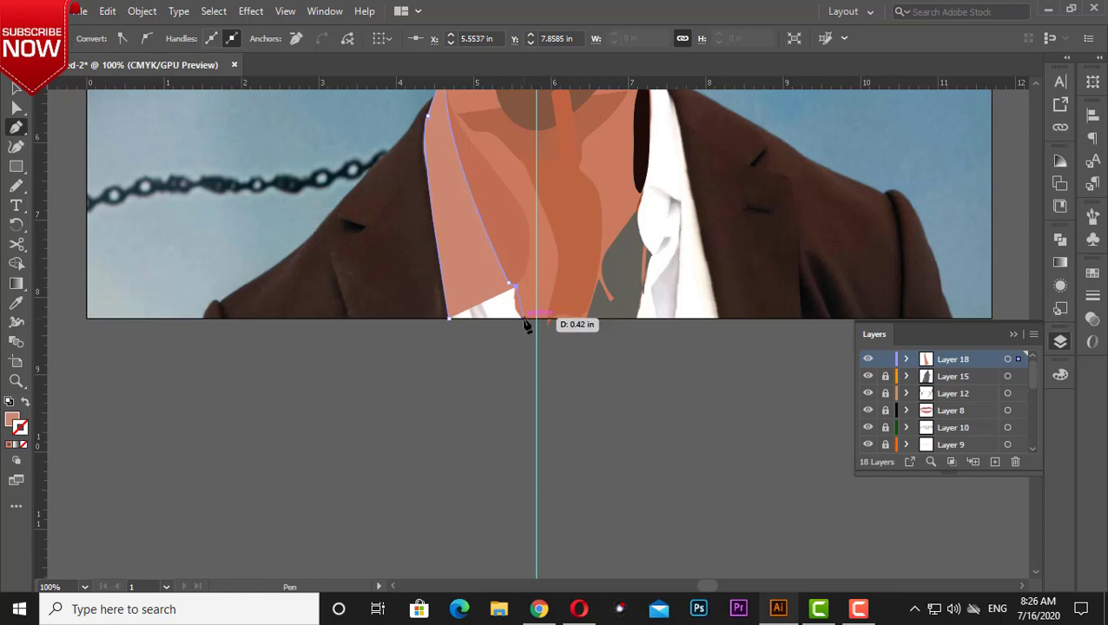
pyautogui.click(524, 318)
pyautogui.press('d')
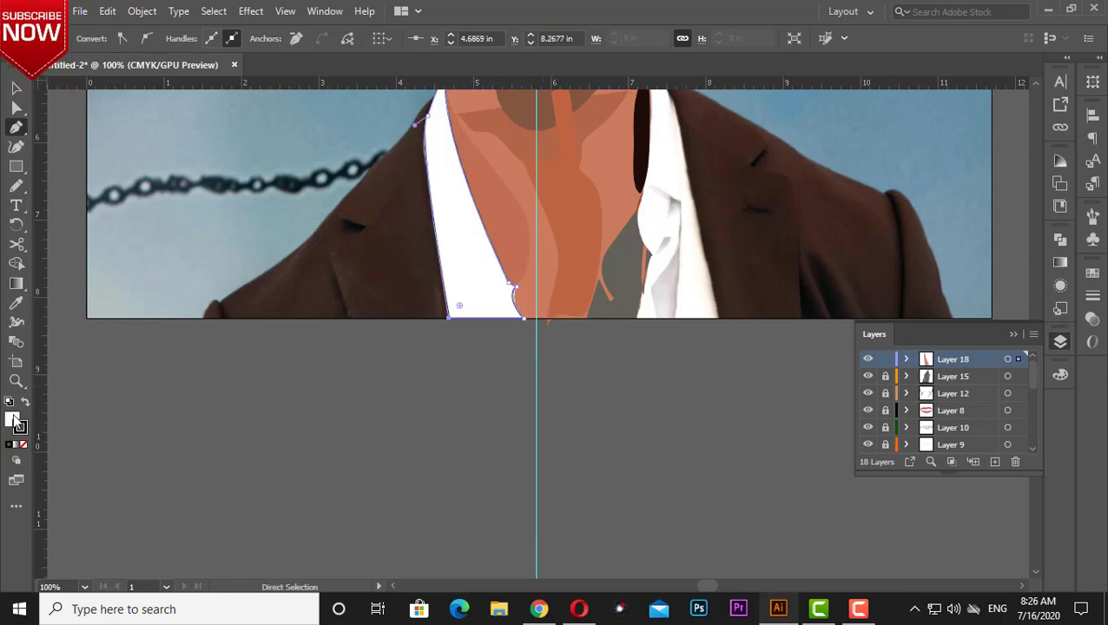
# Step: Trace the right collar as a closed white shape, deselect it, and add Layer 19
pyautogui.scroll(2, 285, 420)
pyautogui.hscroll(3, 284, 420)
pyautogui.click(474, 400)
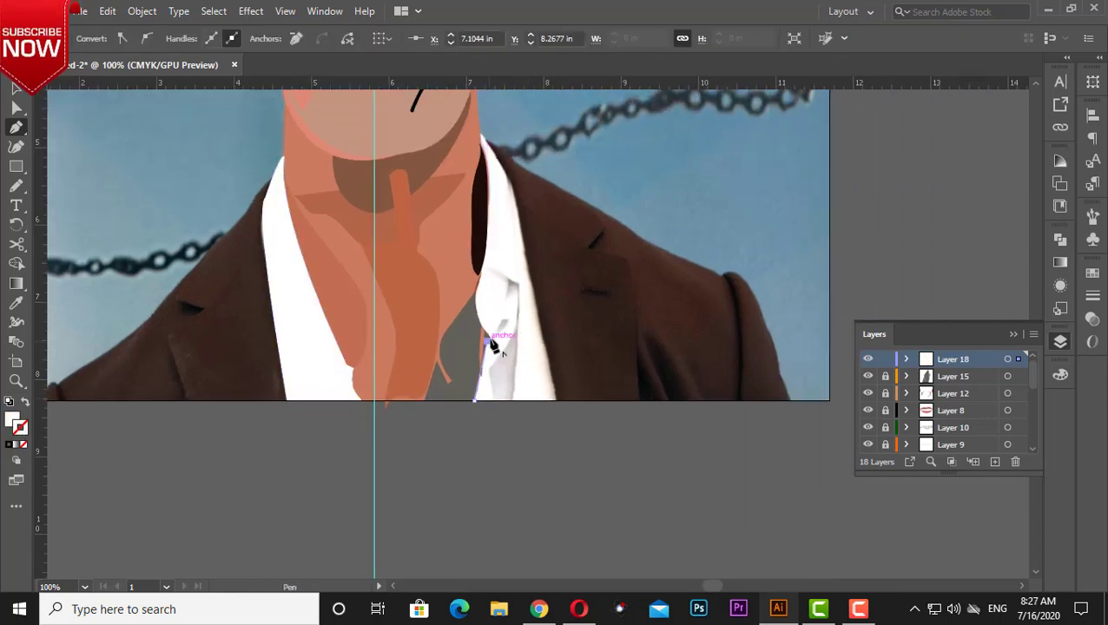
pyautogui.click(489, 338)
pyautogui.click(483, 274)
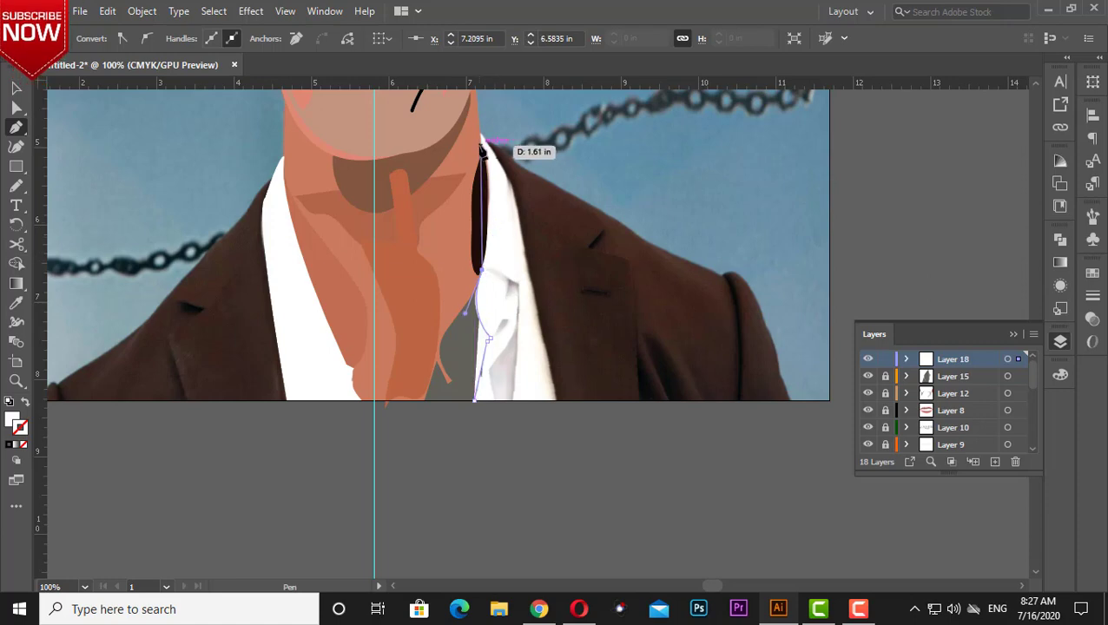
pyautogui.moveTo(482, 141)
pyautogui.mouseDown()
pyautogui.moveTo(451, 139)
pyautogui.moveTo(463, 124)
pyautogui.mouseUp()
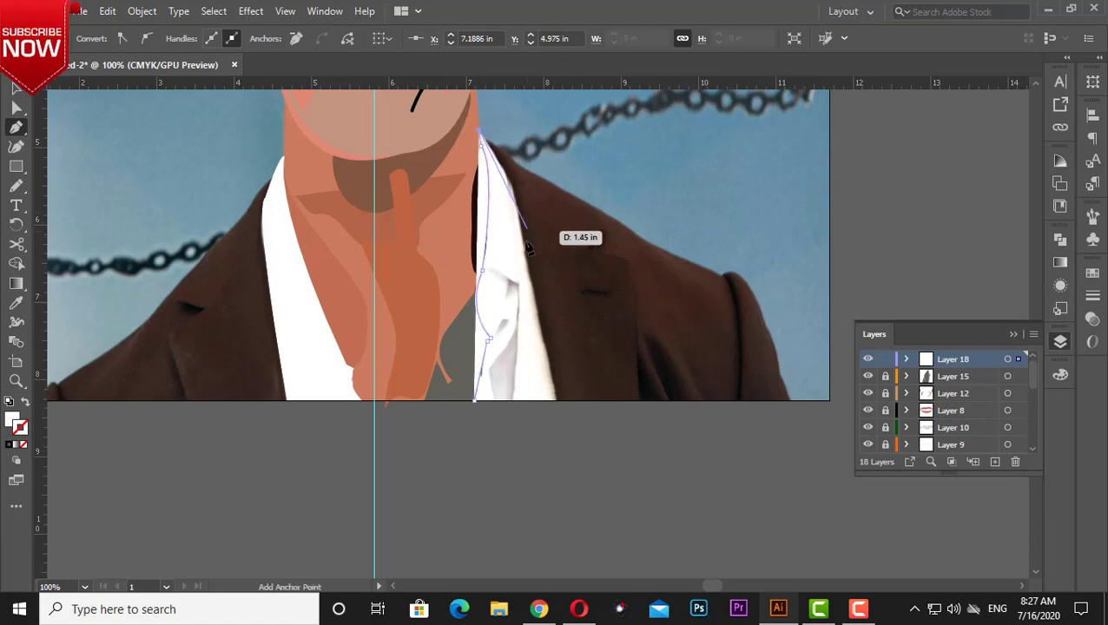
pyautogui.click(533, 289)
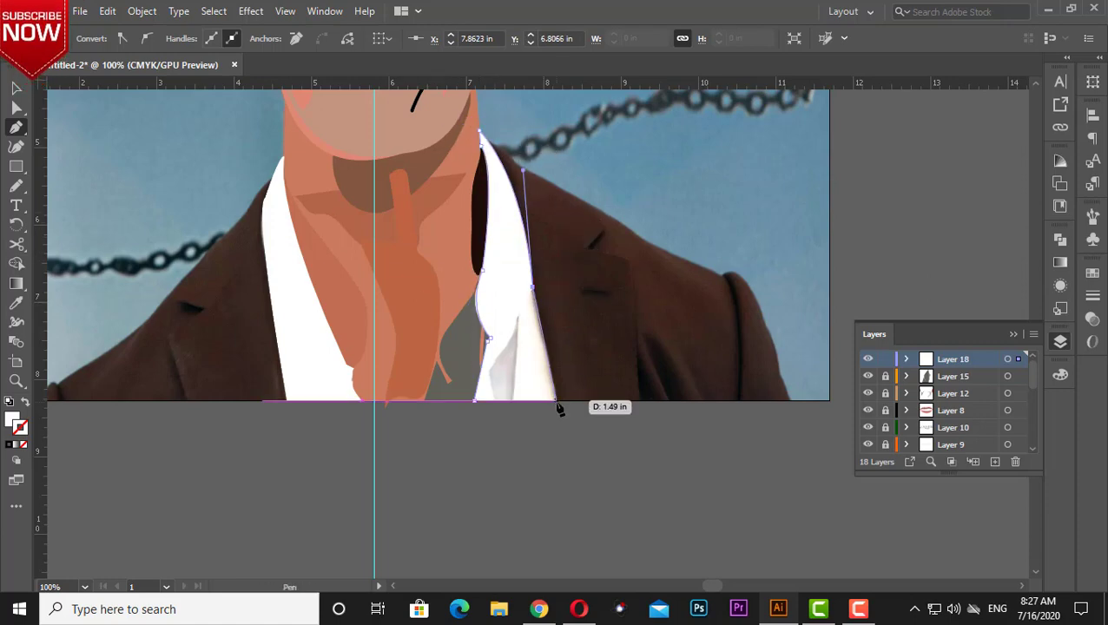
pyautogui.click(556, 401)
pyautogui.click(475, 402)
pyautogui.press('v')
pyautogui.hotkey('ctrl', 'shift', 'a')
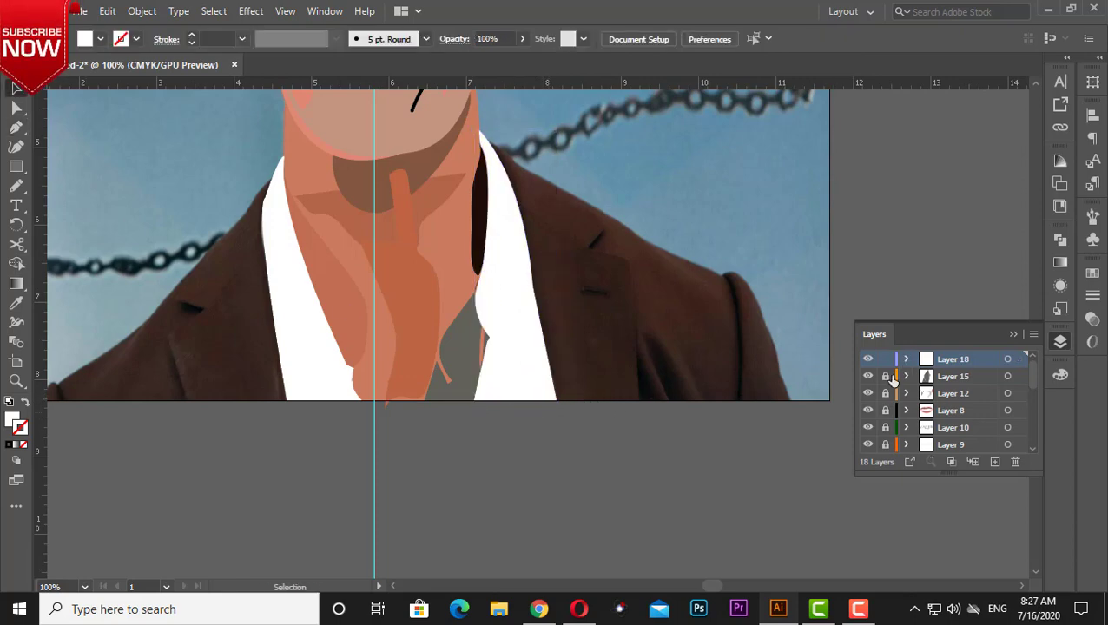
pyautogui.click(994, 461)
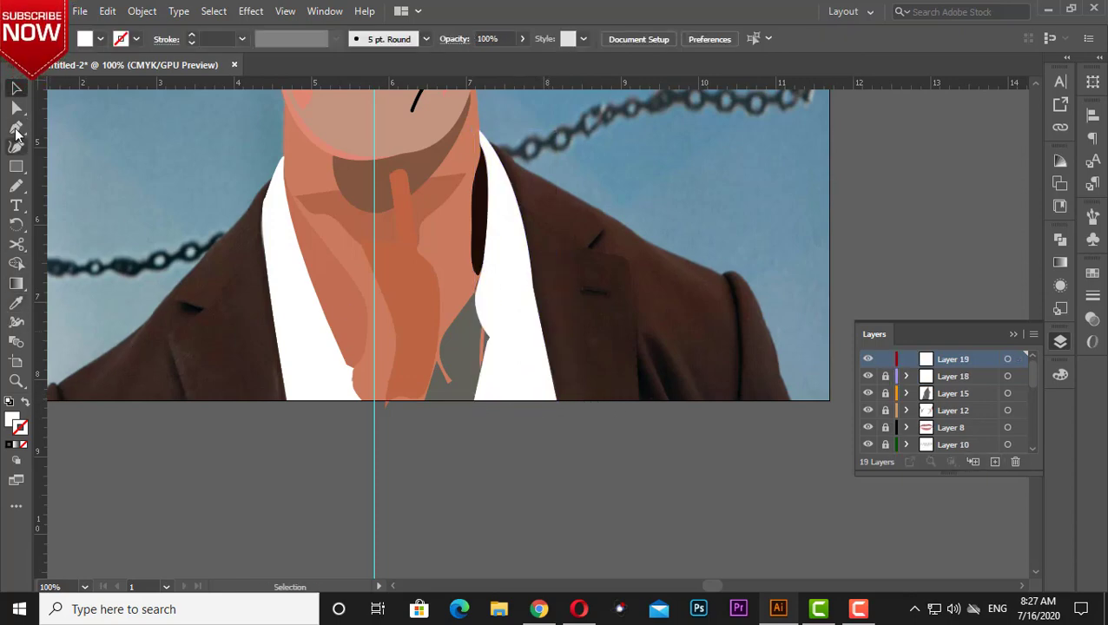
# Step: Draw the left jacket lapel, including its notch, as a closed pen path
pyautogui.click(16, 127)
pyautogui.click(186, 401)
pyautogui.click(204, 312)
pyautogui.click(167, 333)
pyautogui.click(178, 304)
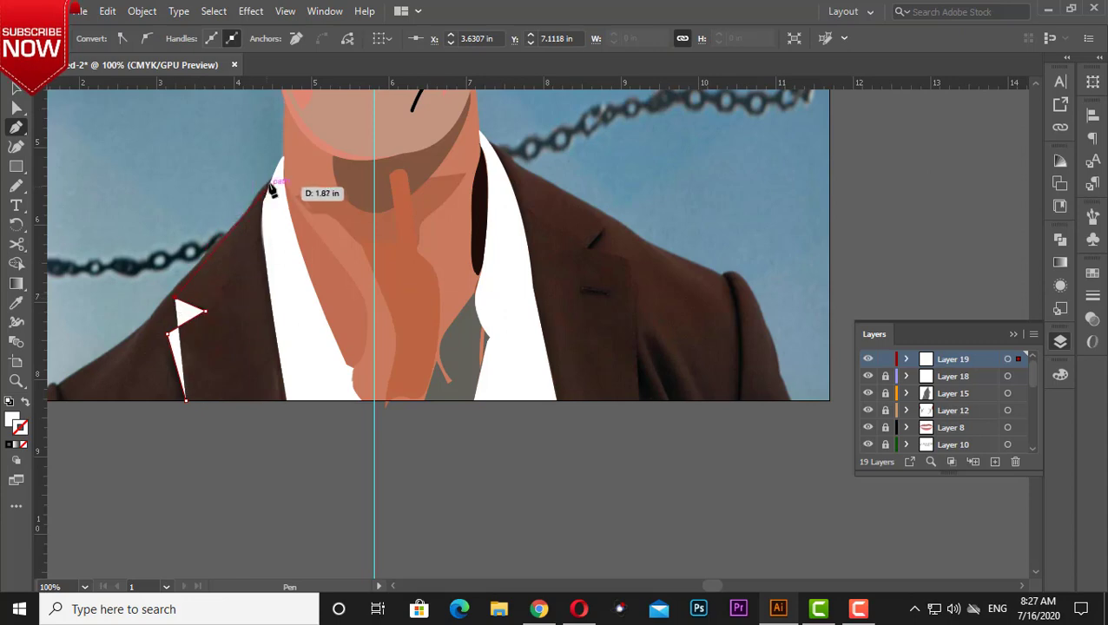
pyautogui.click(270, 185)
pyautogui.click(284, 401)
pyautogui.scroll(-1, 322, 564)
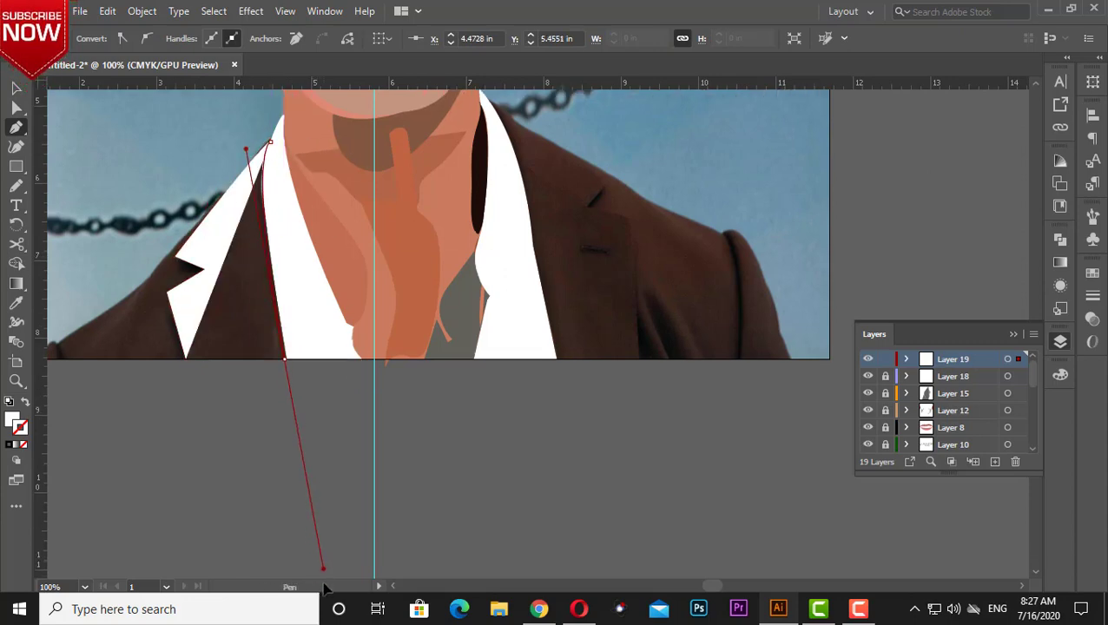
pyautogui.scroll(-1, 321, 564)
pyautogui.click(284, 346)
pyautogui.click(186, 345)
# Step: Bend the lapel's inner edge along the shirt and fill it with sampled dark brown
pyautogui.press('a')
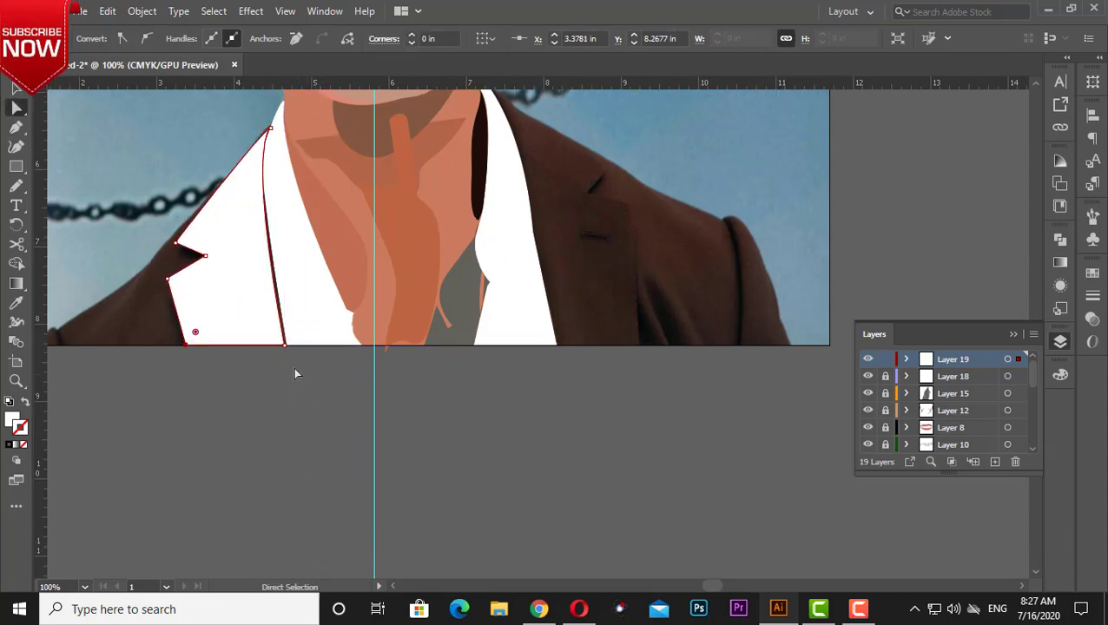
pyautogui.moveTo(273, 174); pyautogui.dragTo(214, 155)
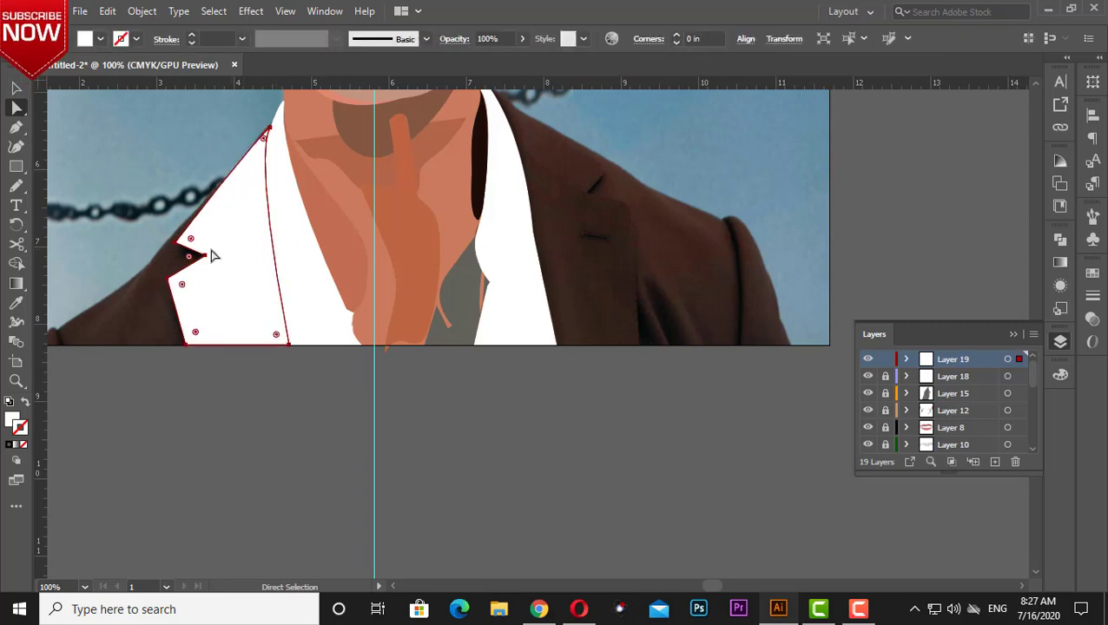
pyautogui.press('i')
pyautogui.click(583, 306)
pyautogui.press('v')
pyautogui.click(583, 306)
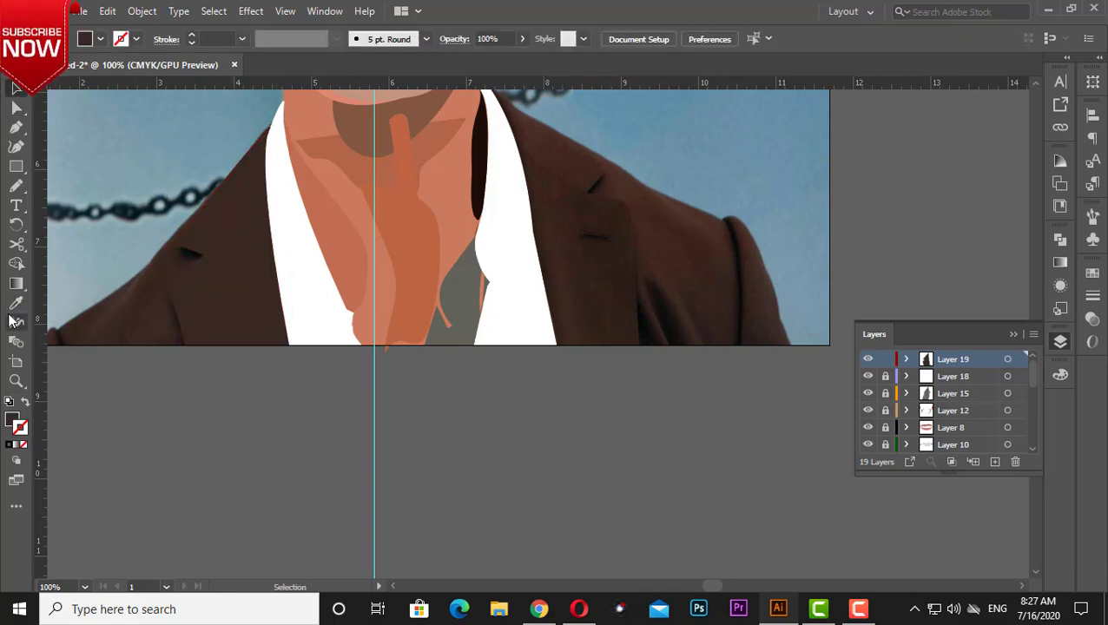
# Step: Draw the right jacket lapel with its notch as a closed pen path and deselect it
pyautogui.click(15, 128)
pyautogui.click(556, 345)
pyautogui.scroll(1, 534, 358)
pyautogui.scroll(2, 539, 347)
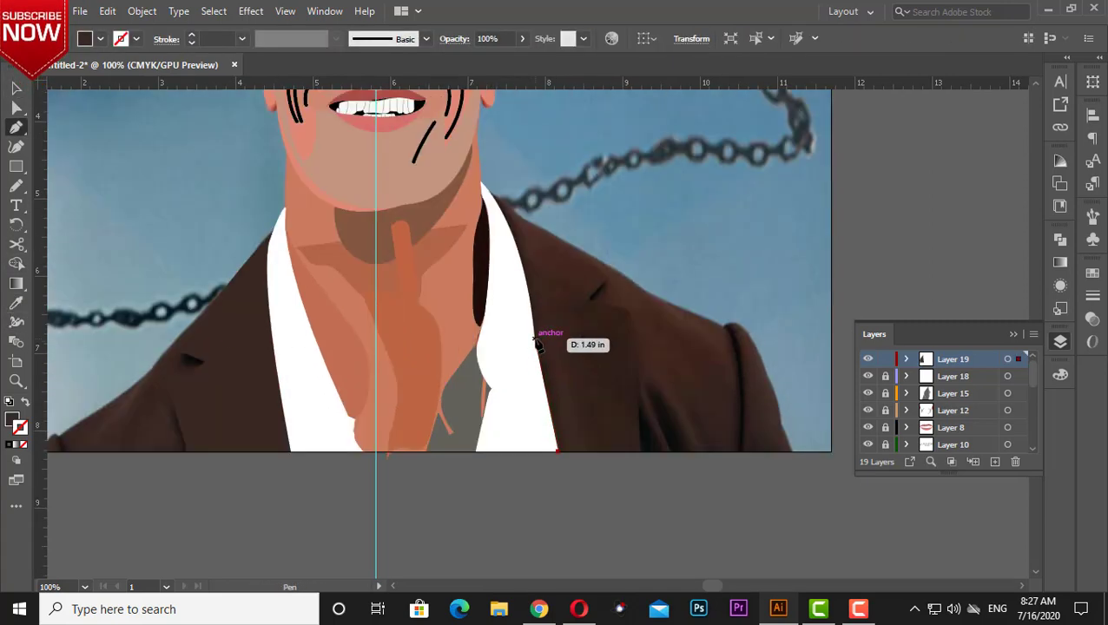
pyautogui.click(532, 338)
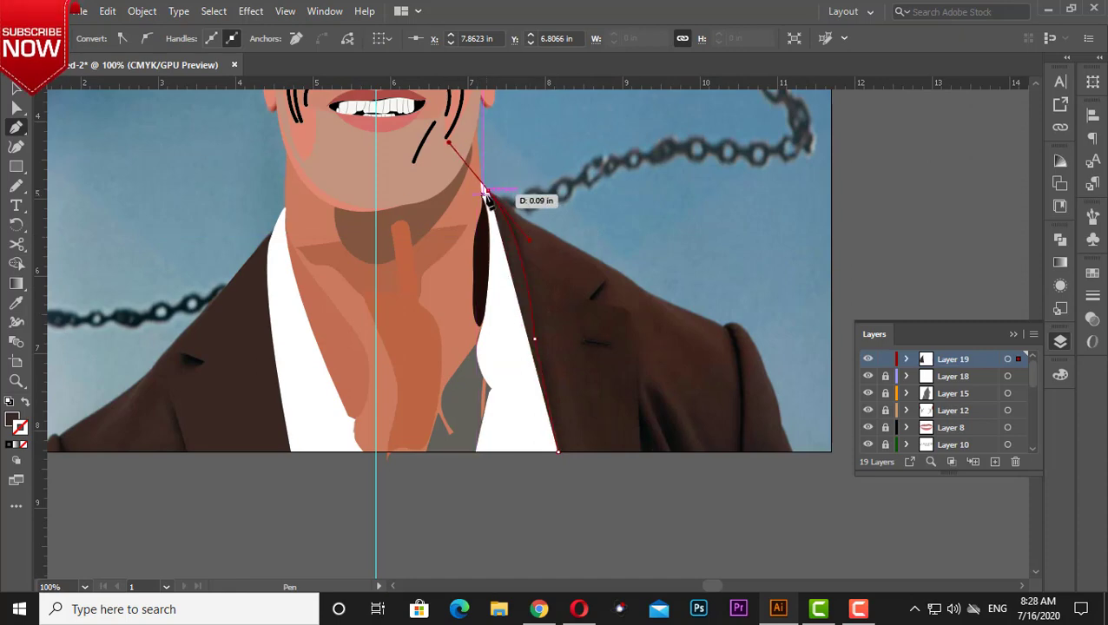
pyautogui.click(487, 190)
pyautogui.click(607, 280)
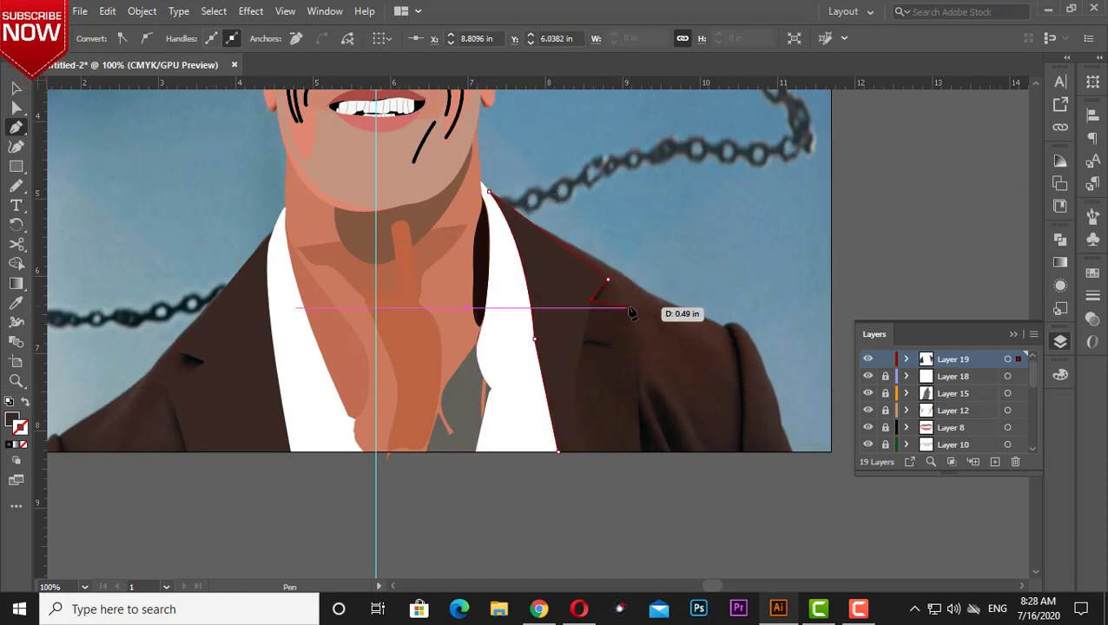
pyautogui.click(592, 300)
pyautogui.scroll(-3, 642, 382)
pyautogui.click(626, 324)
pyautogui.click(543, 324)
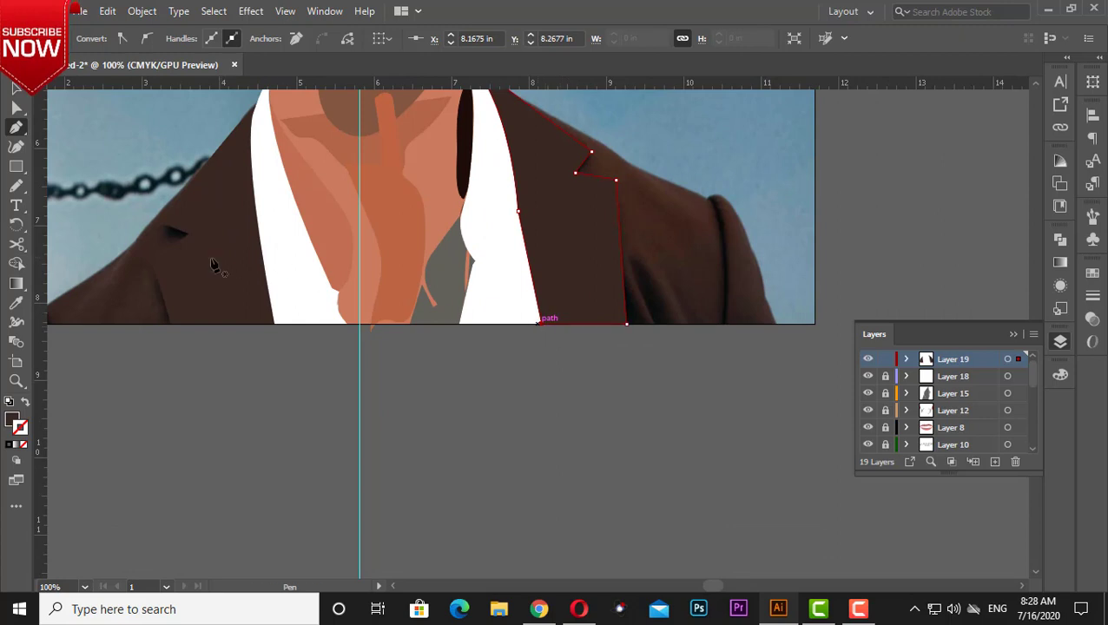
pyautogui.press('v')
pyautogui.click(760, 212)
pyautogui.scroll(2, 760, 212)
# Step: Trace the left jacket half with the Pen tool, from the bottom-left edge up over the shoulder to the collar
pyautogui.click(995, 461)
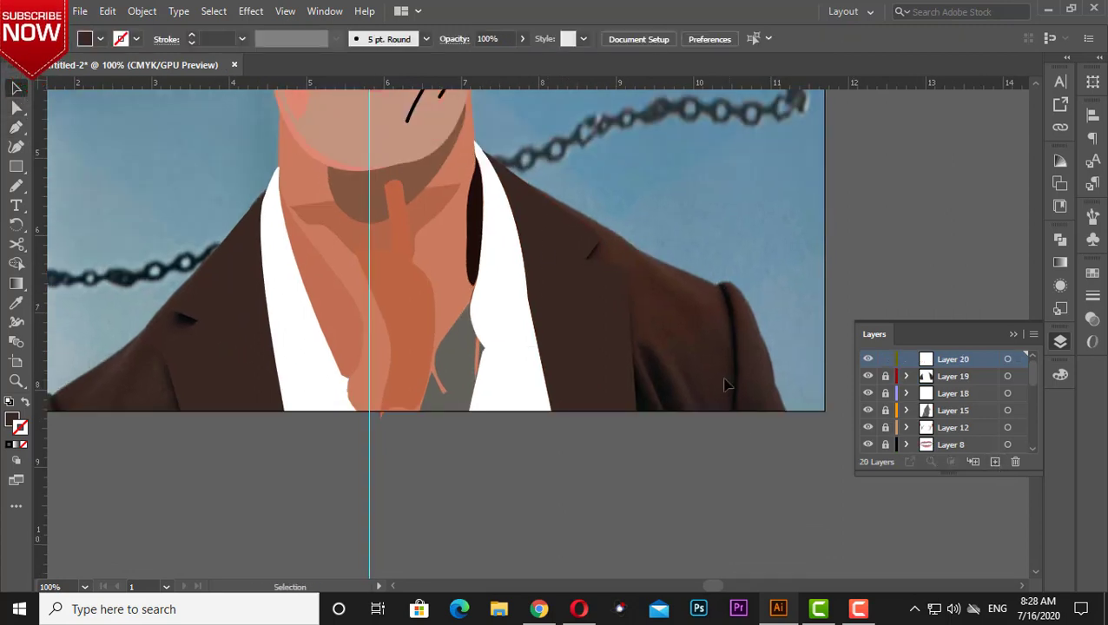
pyautogui.scroll(1, 725, 383)
pyautogui.moveTo(539, 295)
pyautogui.mouseDown()
pyautogui.moveTo(584, 426)
pyautogui.moveTo(633, 330)
pyautogui.mouseUp()
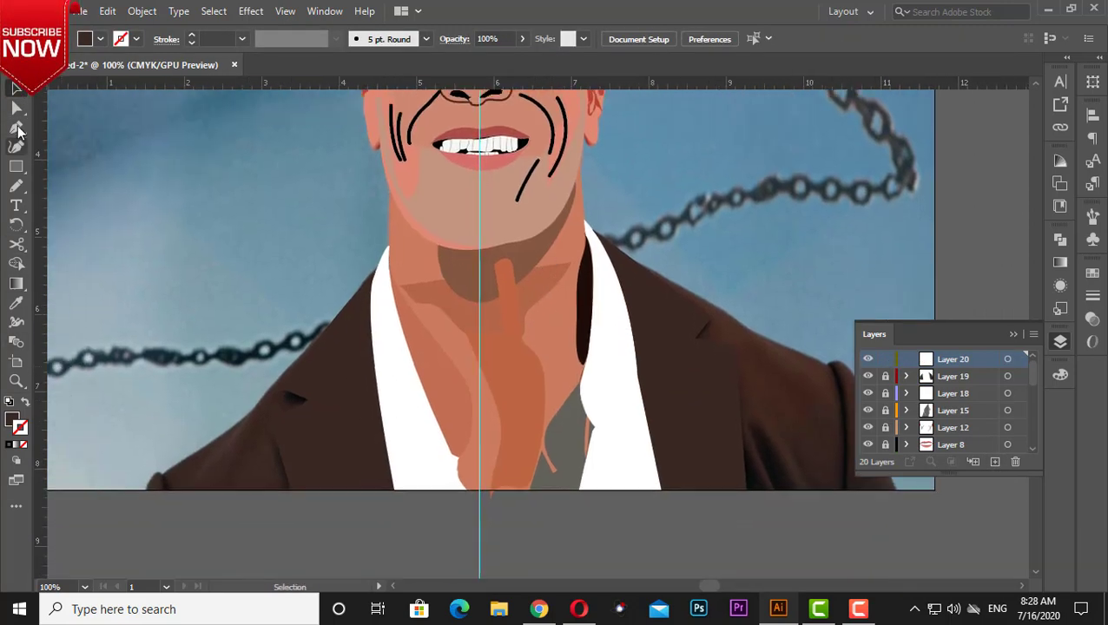
pyautogui.click(16, 128)
pyautogui.moveTo(291, 493)
pyautogui.mouseDown()
pyautogui.moveTo(165, 482)
pyautogui.moveTo(163, 472)
pyautogui.mouseUp()
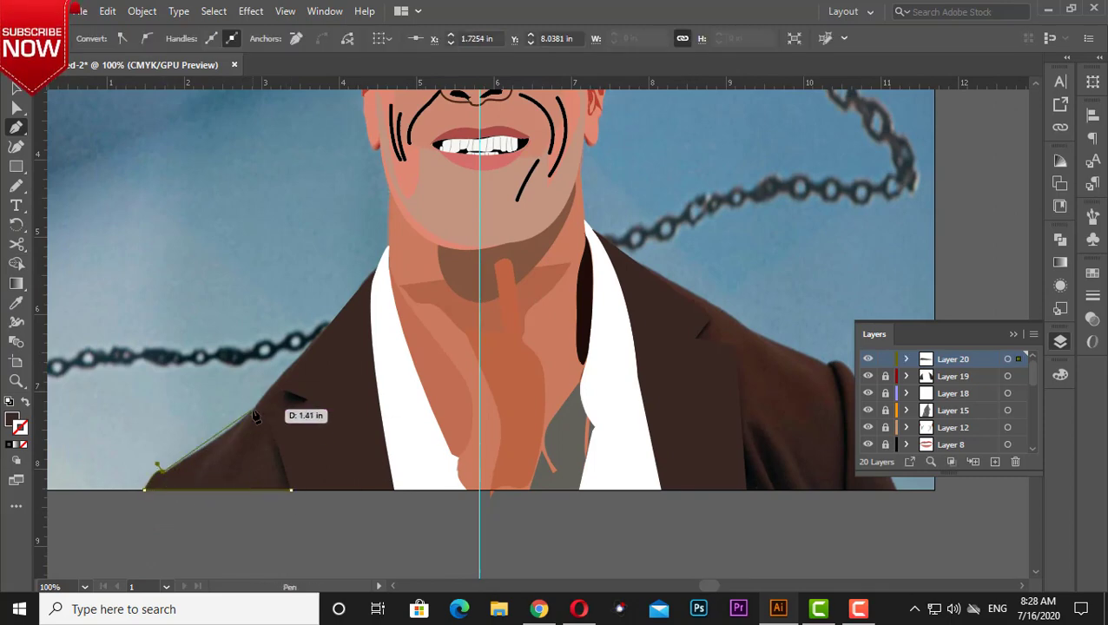
pyautogui.moveTo(378, 274); pyautogui.dragTo(450, 176)
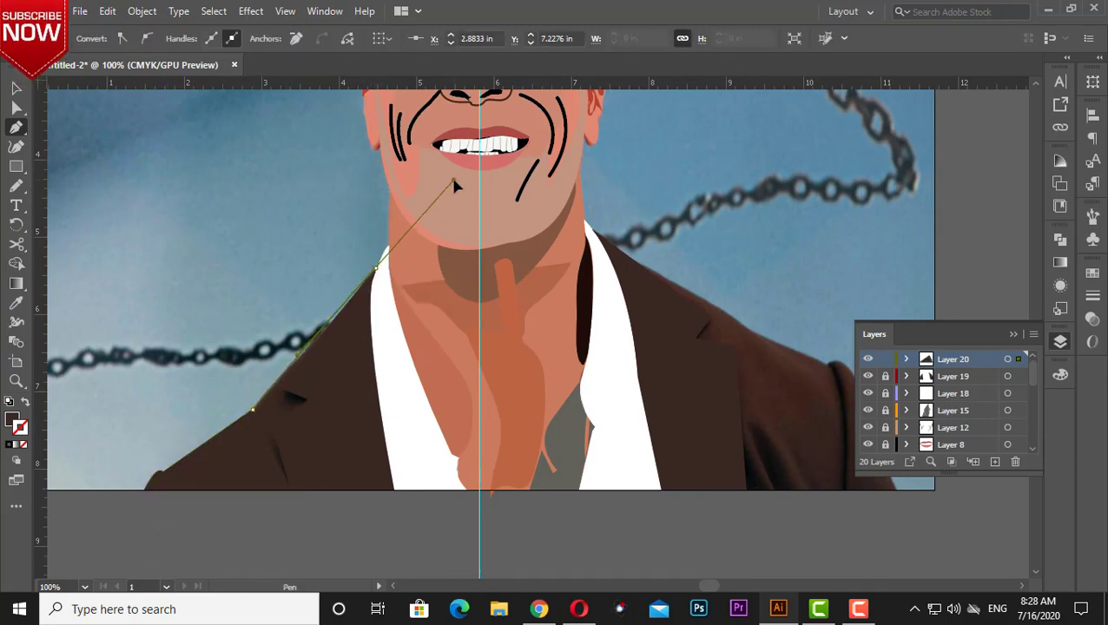
pyautogui.keyDown('alt'); pyautogui.click(376, 271); pyautogui.keyUp('alt')
pyautogui.moveTo(391, 491); pyautogui.dragTo(437, 543)
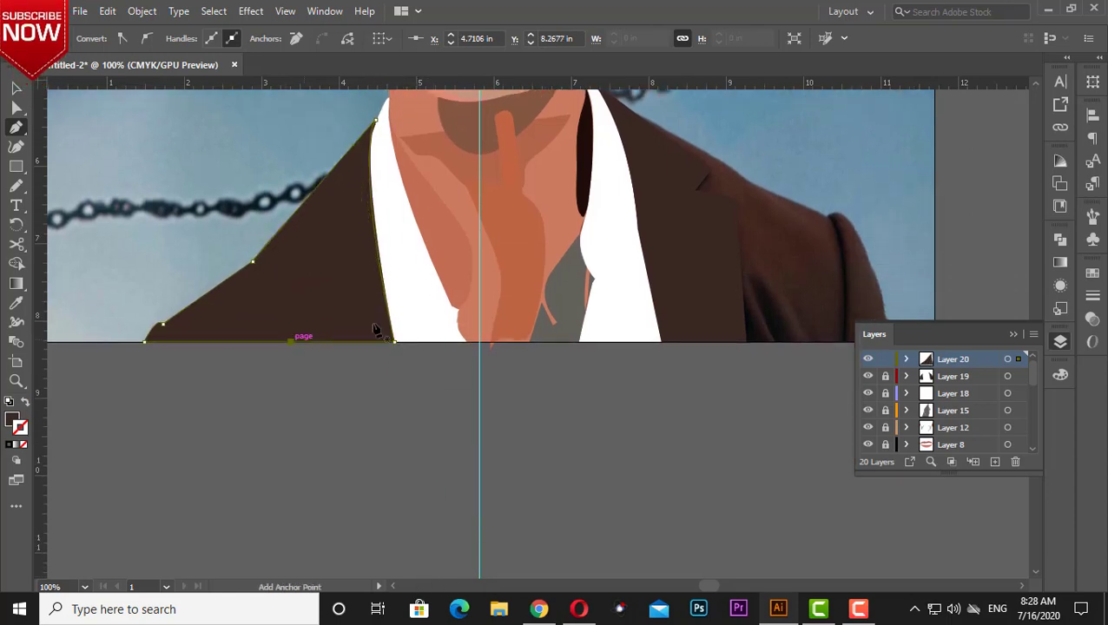
# Step: Trace and close the right jacket half through the lapel notch, shoulder, sleeve and bottom-right corner
pyautogui.scroll(3, 552, 482)
pyautogui.hscroll(5, 551, 482)
pyautogui.click(531, 475)
pyautogui.click(521, 331)
pyautogui.click(481, 324)
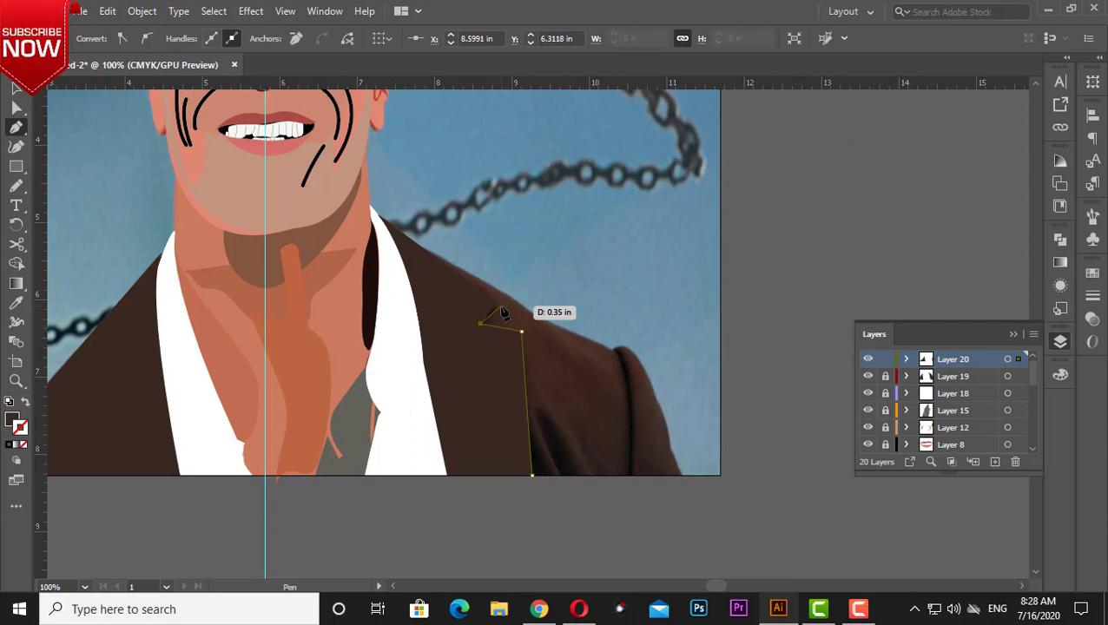
pyautogui.click(497, 303)
pyautogui.click(531, 313)
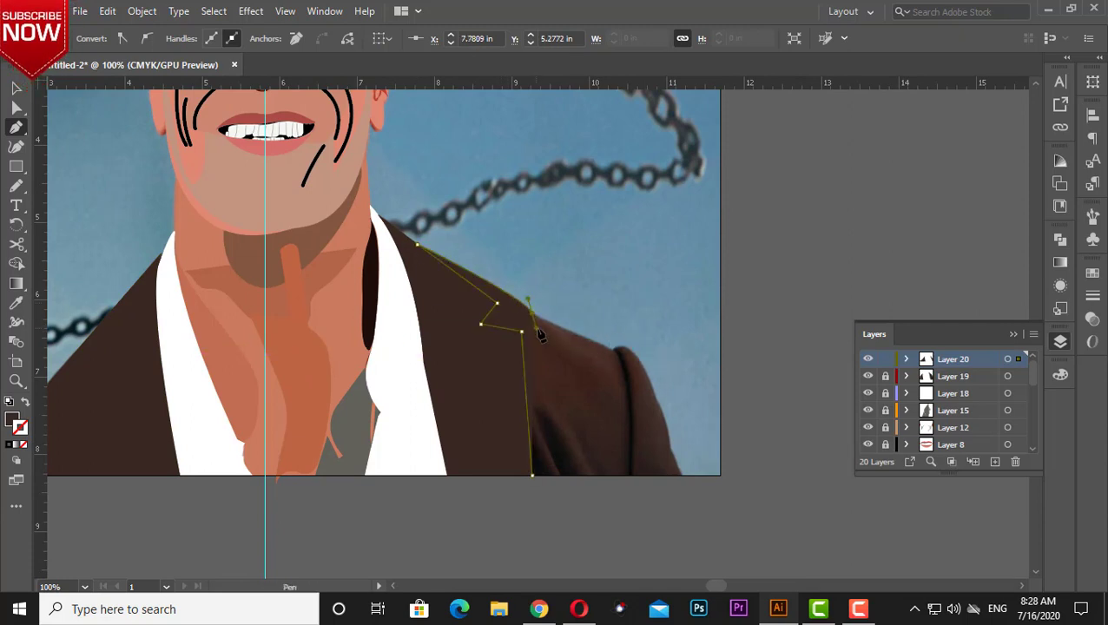
pyautogui.click(613, 351)
pyautogui.click(650, 377)
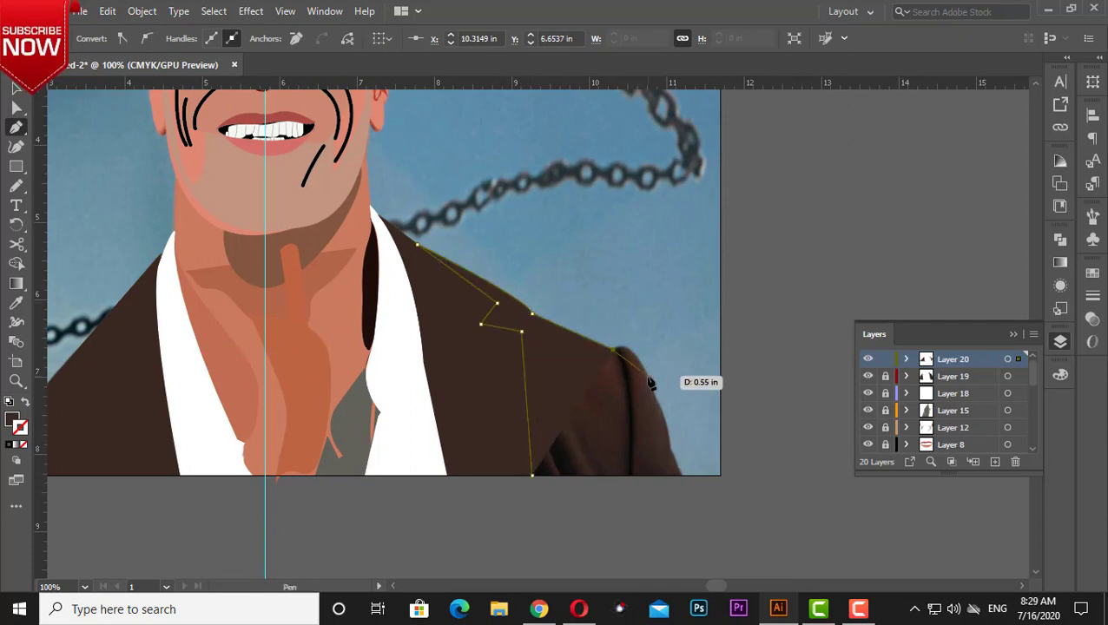
pyautogui.click(670, 424)
pyautogui.click(668, 448)
pyautogui.click(685, 476)
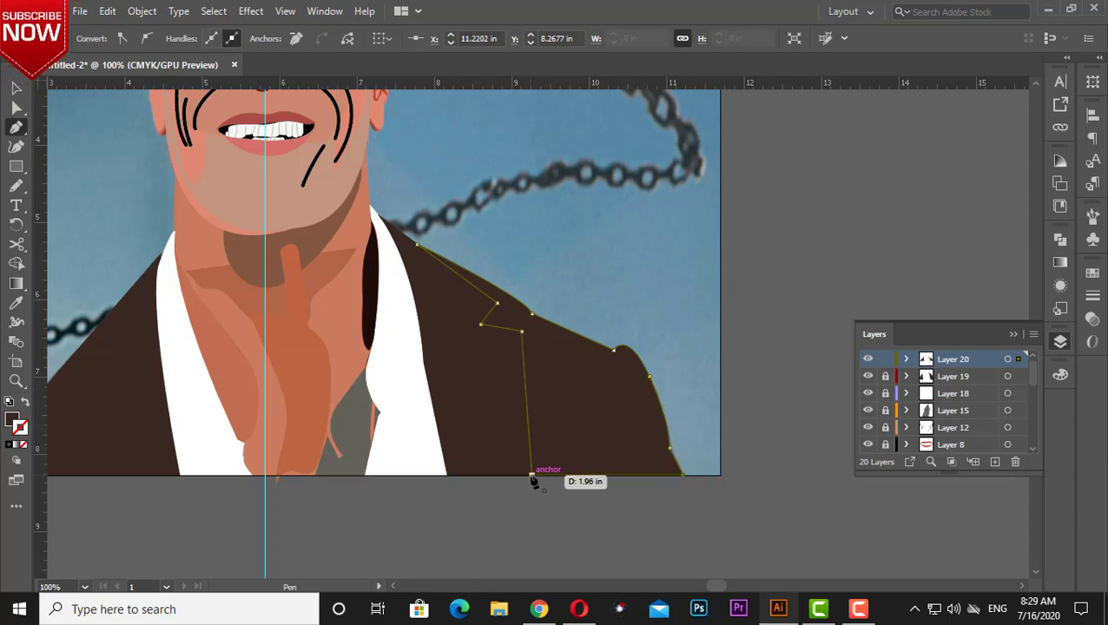
pyautogui.click(532, 475)
# Step: Deselect the finished jacket shapes and add a new Layer 21 above them
pyautogui.click(15, 87)
pyautogui.scroll(-3, 359, 330)
pyautogui.hscroll(-3, 359, 330)
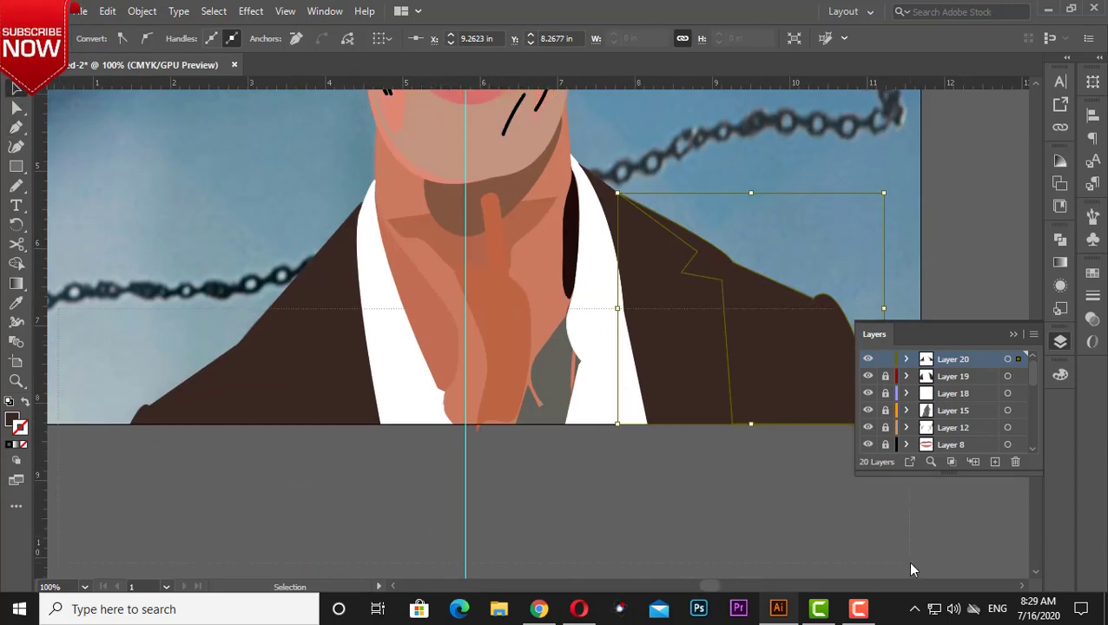
pyautogui.click(484, 515)
pyautogui.click(995, 463)
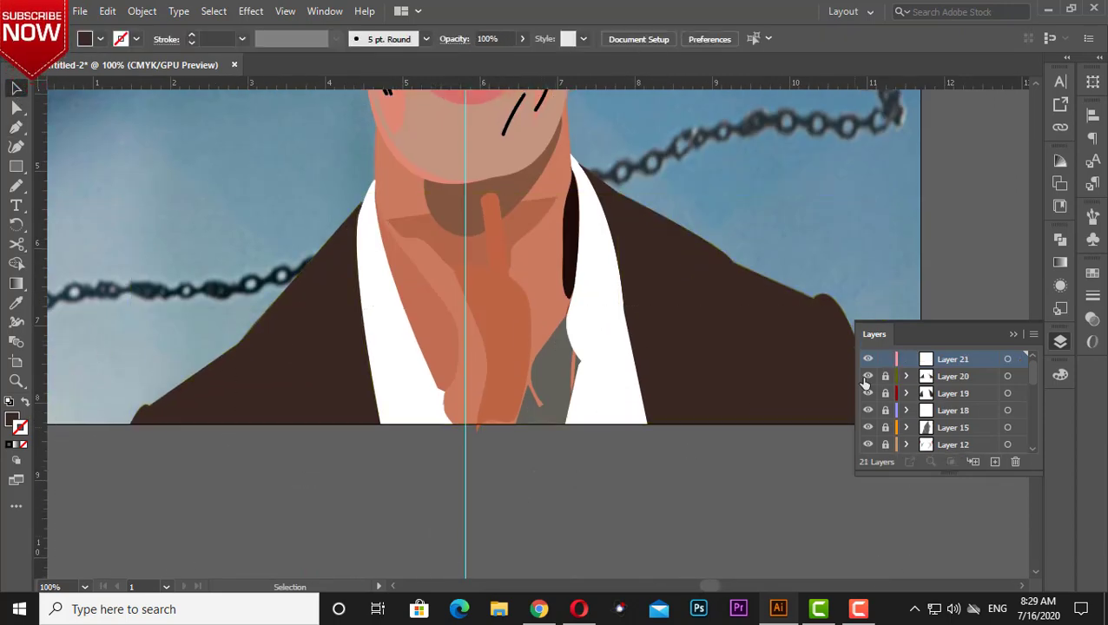
# Step: Hide the jacket layer and draw a small buttonhole on the left lapel with the Pencil
pyautogui.keyDown('ctrl'); pyautogui.click(867, 378); pyautogui.keyUp('ctrl')
pyautogui.click(867, 376)
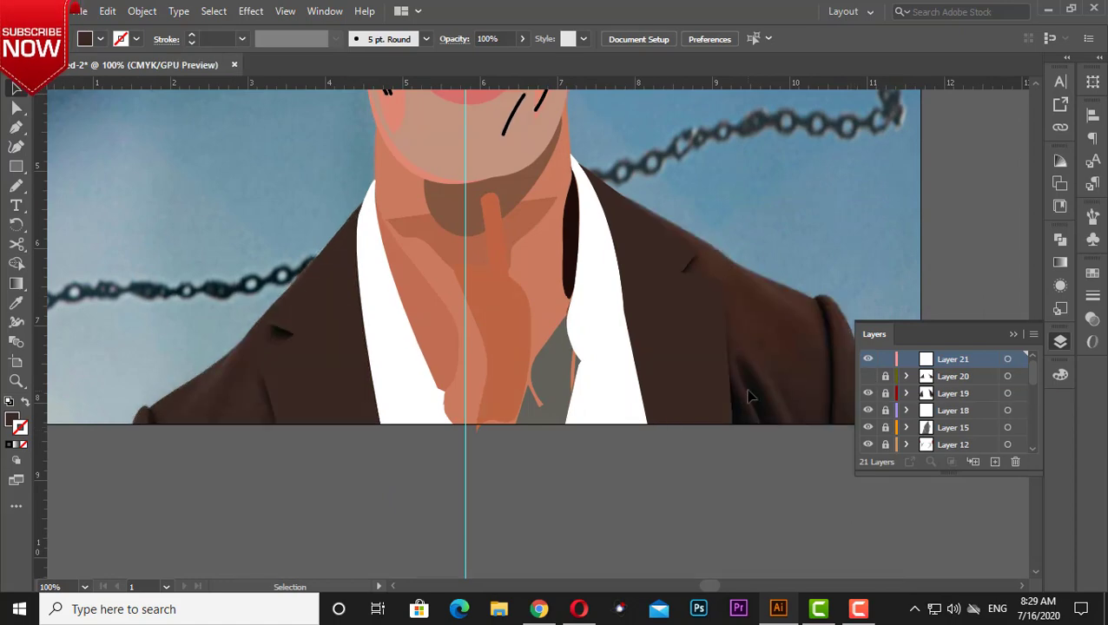
pyautogui.hscroll(3, 99, 326)
pyautogui.click(15, 186)
pyautogui.hscroll(-3, 309, 350)
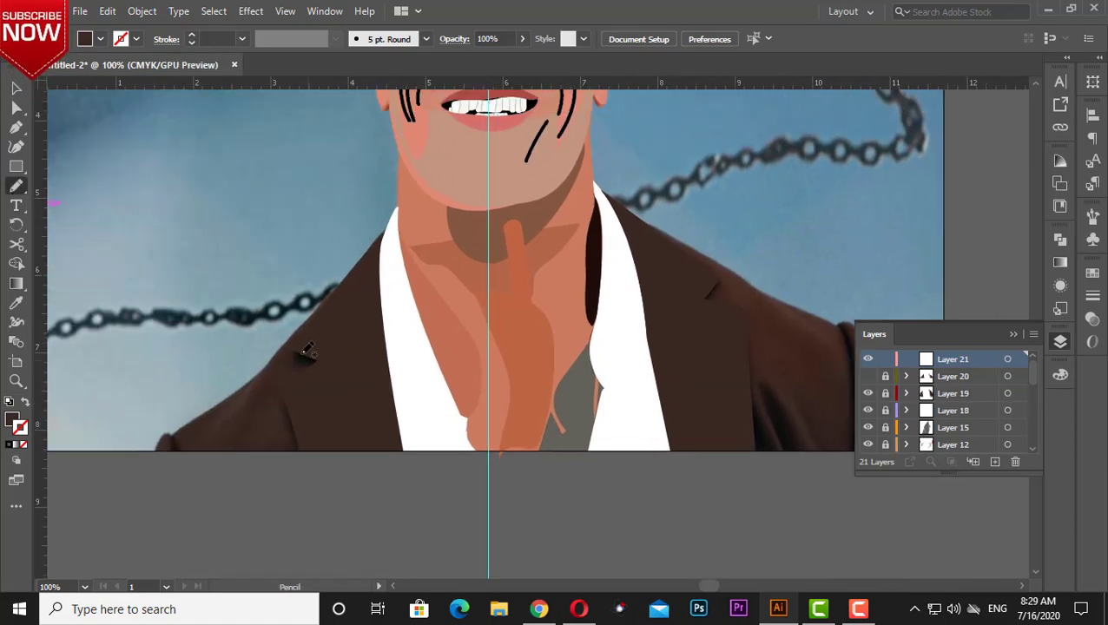
pyautogui.moveTo(314, 354); pyautogui.dragTo(319, 359)
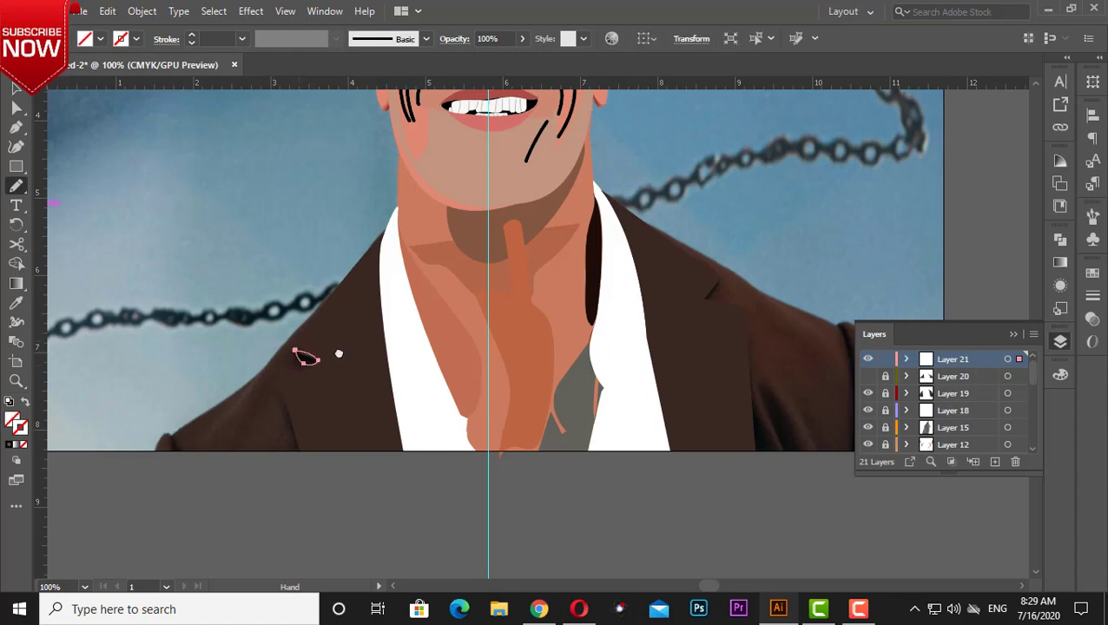
pyautogui.scroll(-2, 286, 382)
pyautogui.hscroll(-3, 274, 402)
# Step: Draw a small black-filled fold at the jacket's lower left
pyautogui.click(6, 404)
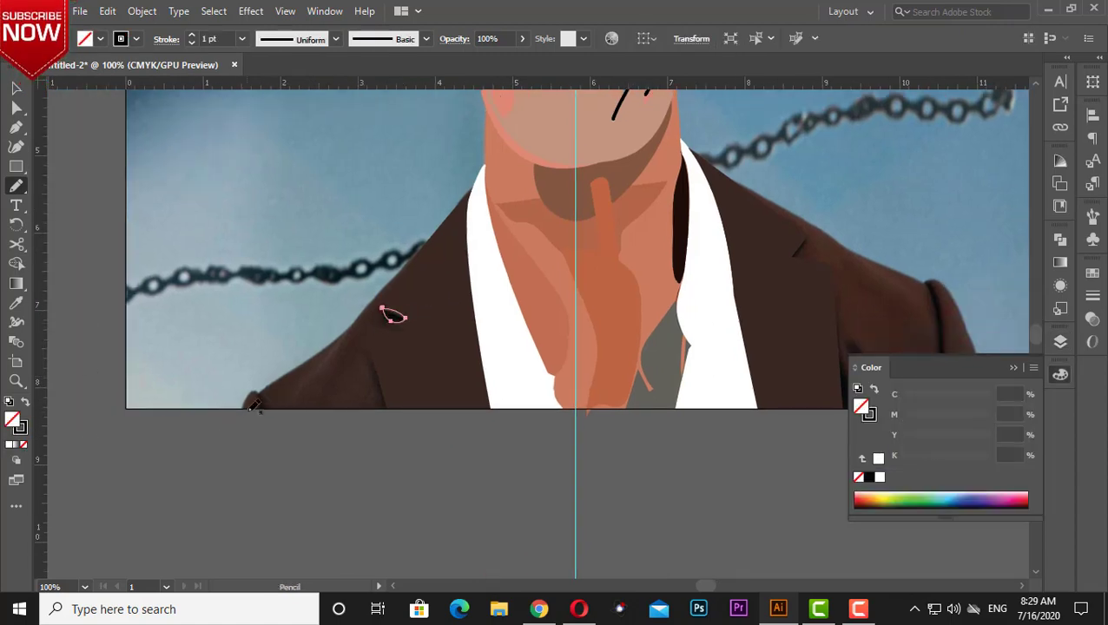
pyautogui.moveTo(261, 392); pyautogui.dragTo(265, 407)
pyautogui.press('space')
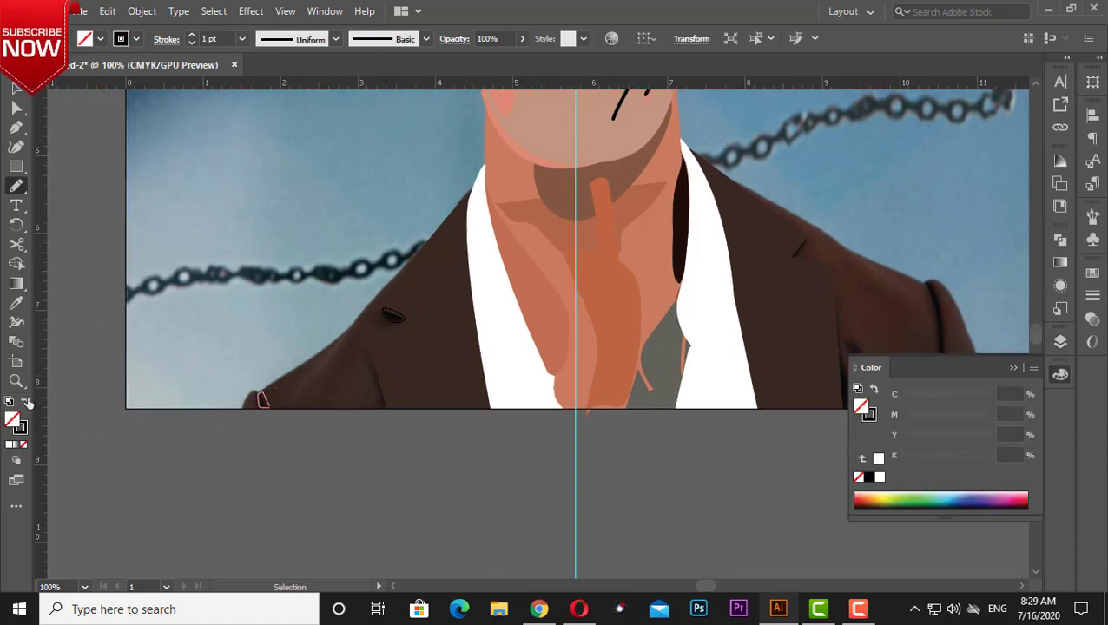
pyautogui.hotkey('shift', 'x')
pyautogui.moveTo(546, 390); pyautogui.dragTo(79, 402)
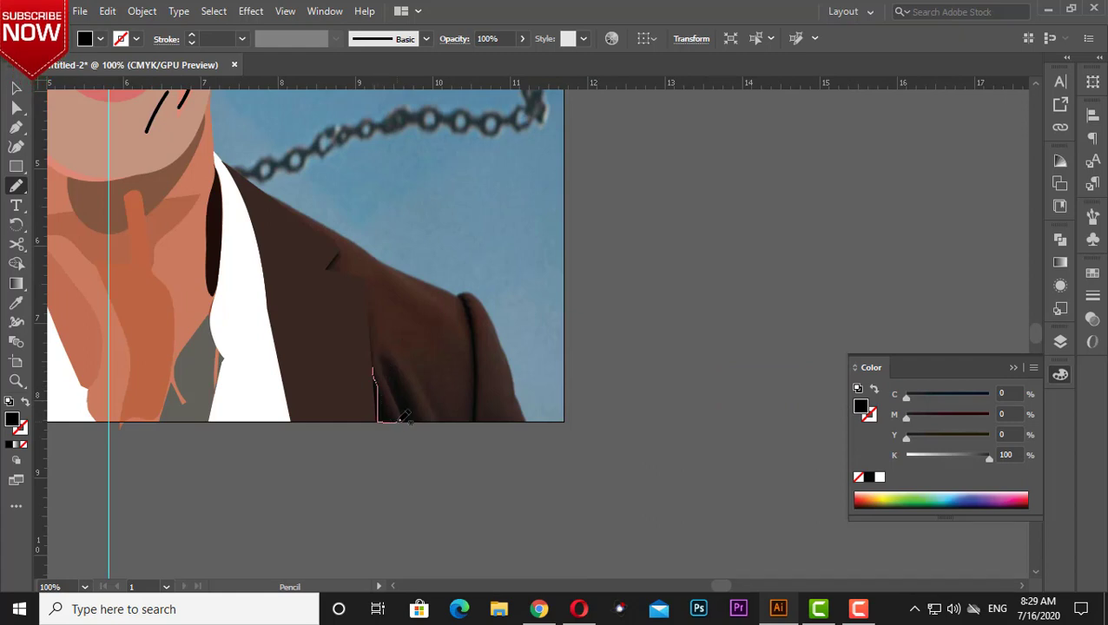
pyautogui.press('/')
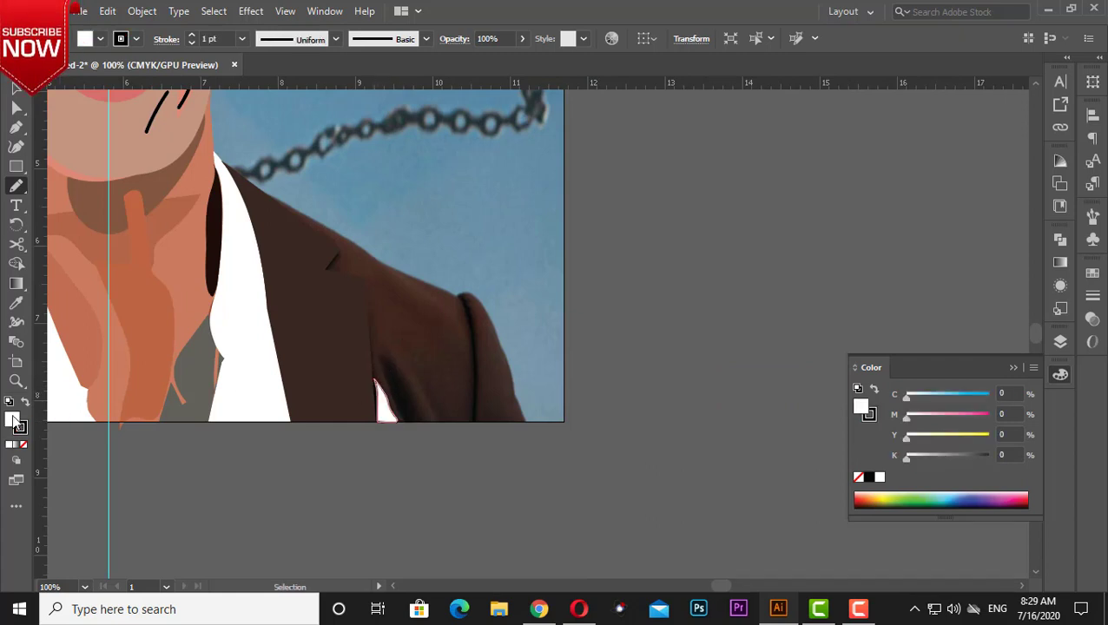
# Step: Draw a long fold along the right sleeve and fill both new creases black
pyautogui.hotkey('shift', 'x')
pyautogui.moveTo(408, 369)
pyautogui.mouseDown()
pyautogui.moveTo(261, 426)
pyautogui.moveTo(234, 416)
pyautogui.mouseUp()
pyautogui.press('/')
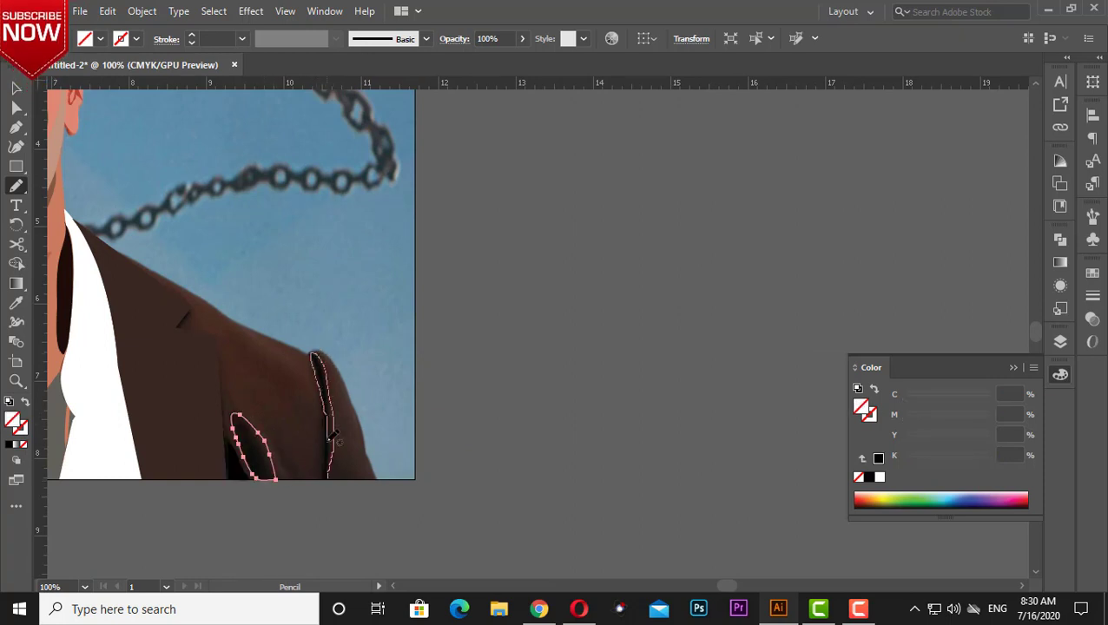
pyautogui.moveTo(333, 476); pyautogui.dragTo(328, 474)
pyautogui.click(18, 89)
pyautogui.moveTo(343, 343); pyautogui.dragTo(222, 532)
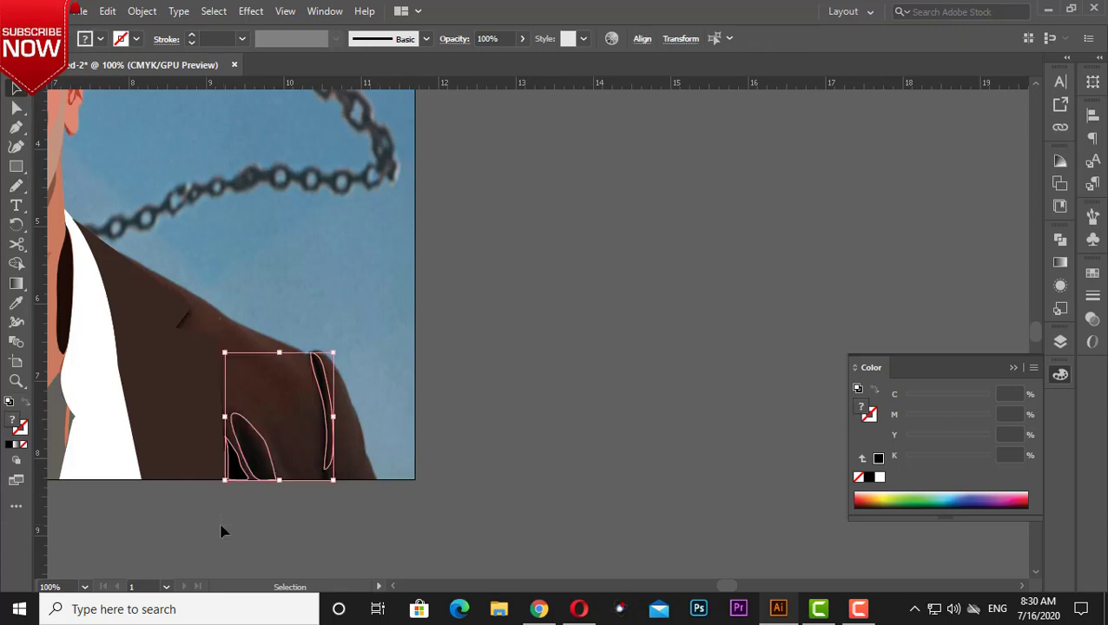
pyautogui.click(16, 302)
pyautogui.click(62, 304)
# Step: Draw a small crease on the right shoulder, then deselect and bring back the Layers list
pyautogui.click(15, 185)
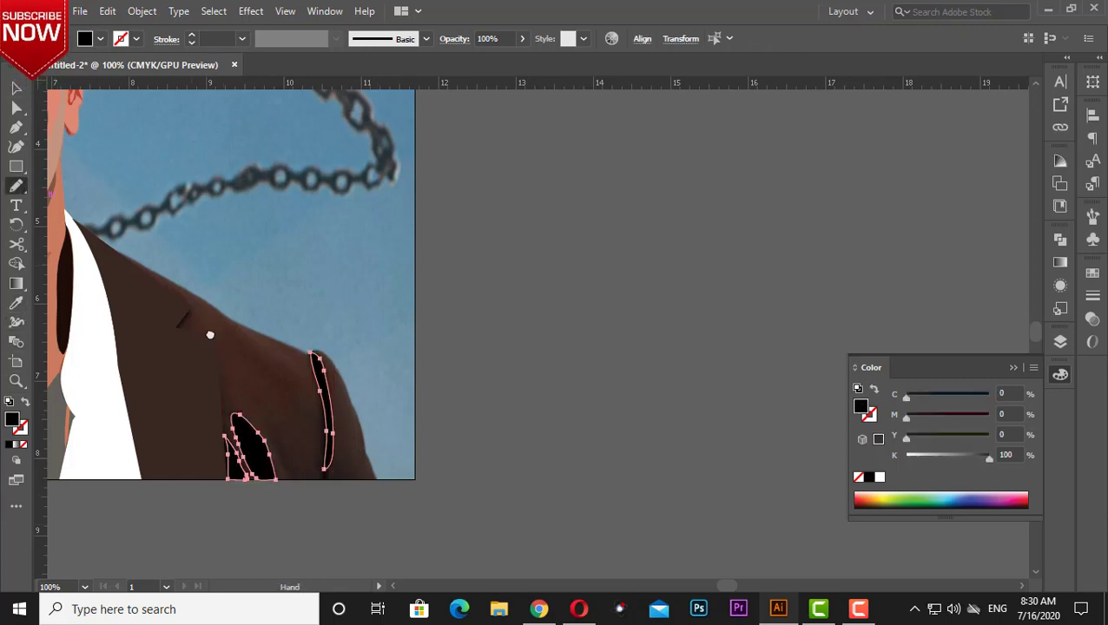
pyautogui.scroll(3, 217, 437)
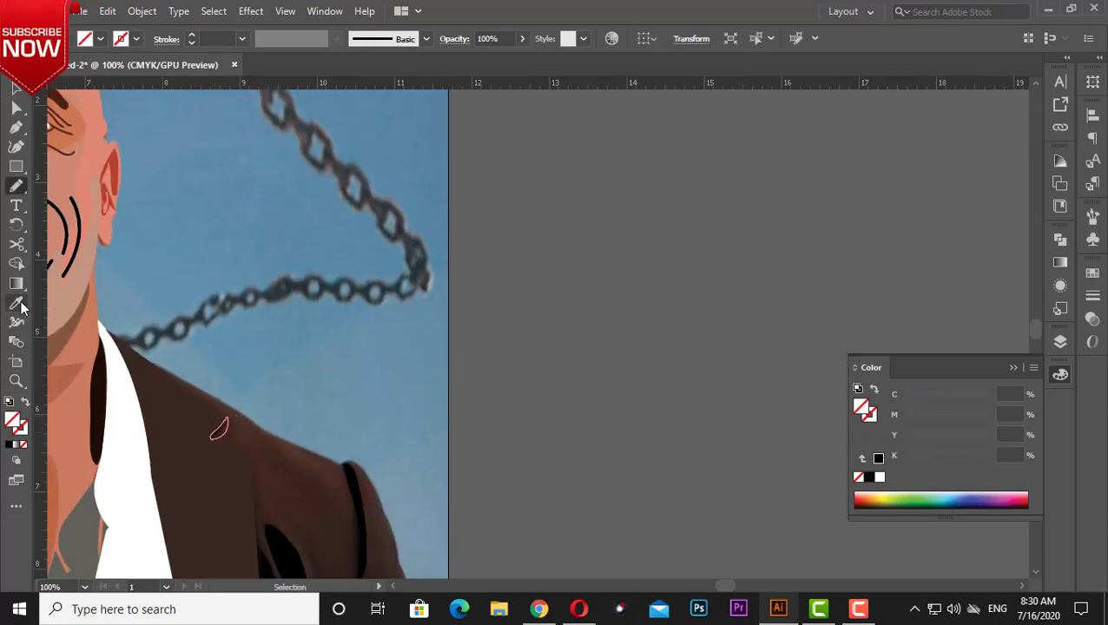
pyautogui.moveTo(249, 450); pyautogui.dragTo(638, 335)
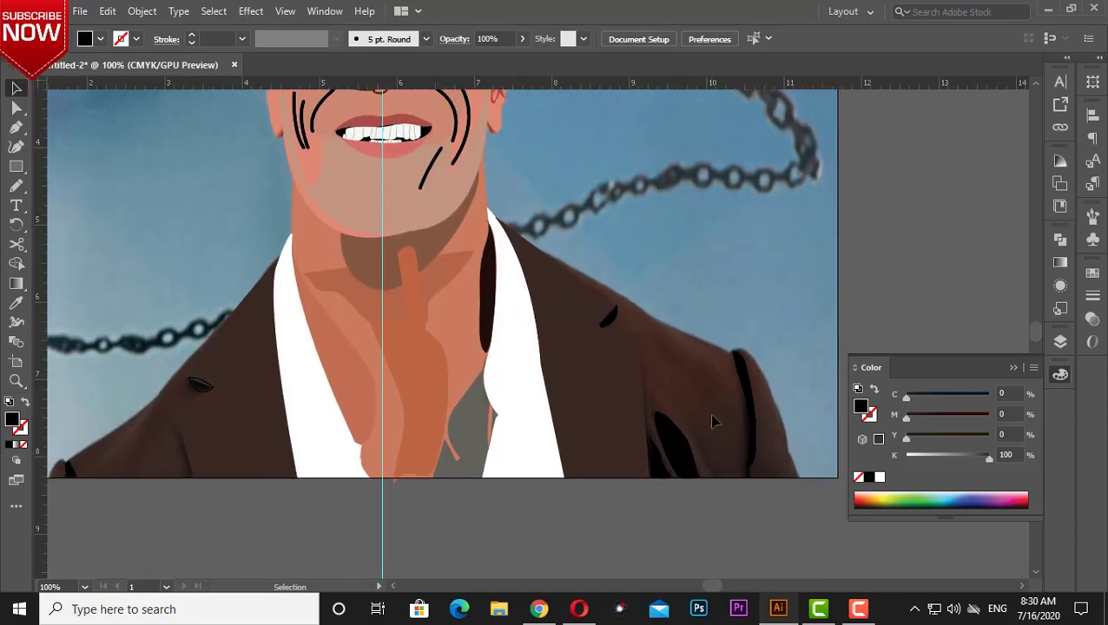
pyautogui.click(199, 386)
pyautogui.click(101, 338)
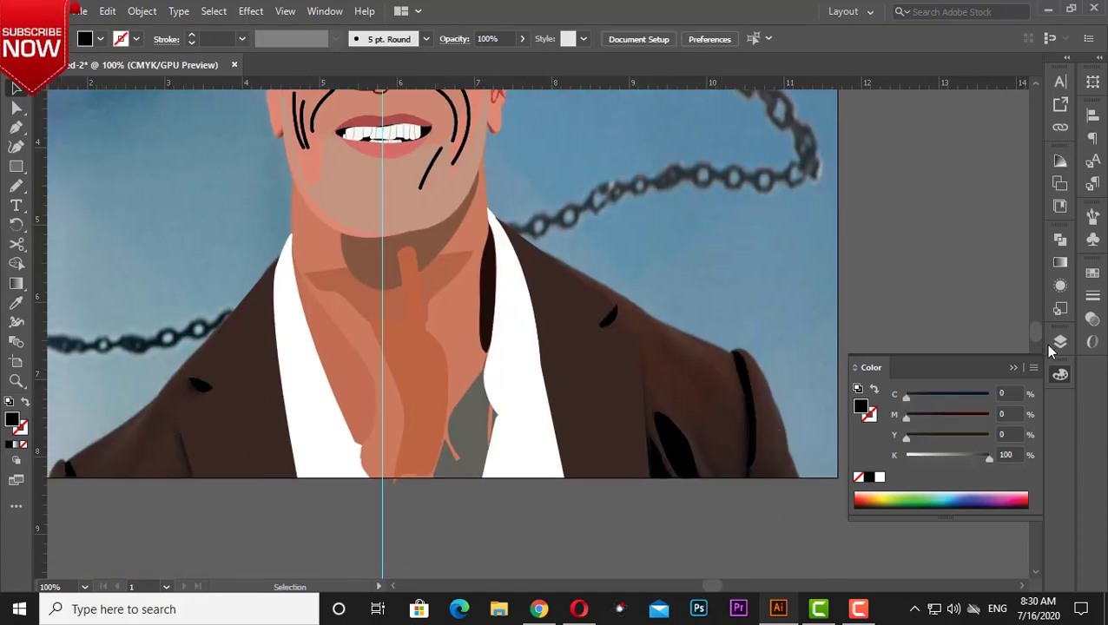
pyautogui.click(1061, 342)
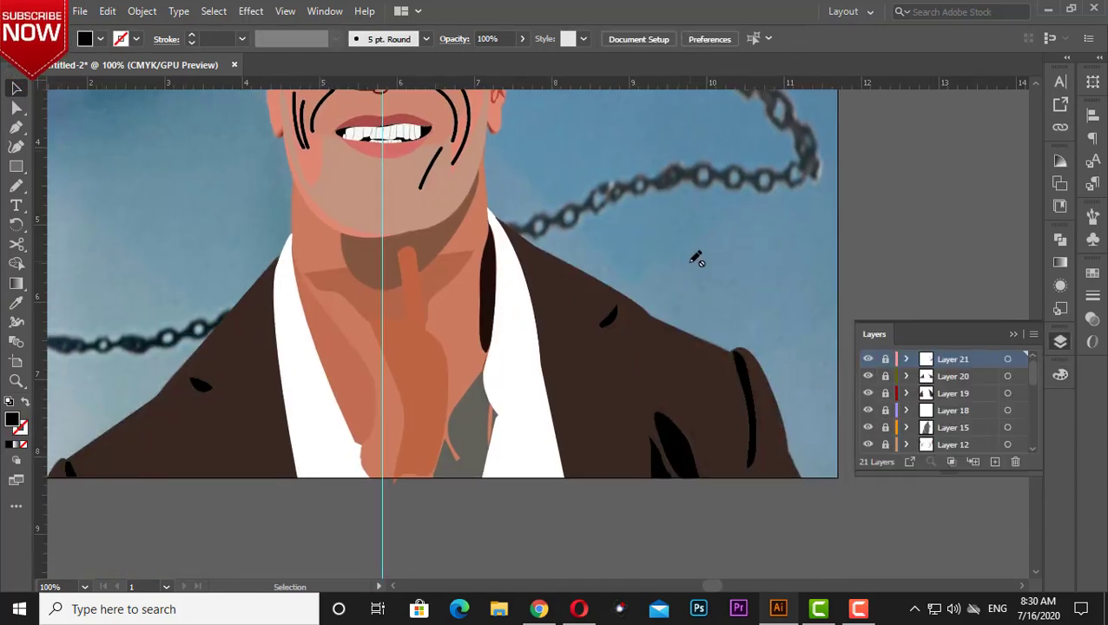
pyautogui.moveTo(695, 254); pyautogui.dragTo(617, 340)
pyautogui.hotkey('ctrl', '-')
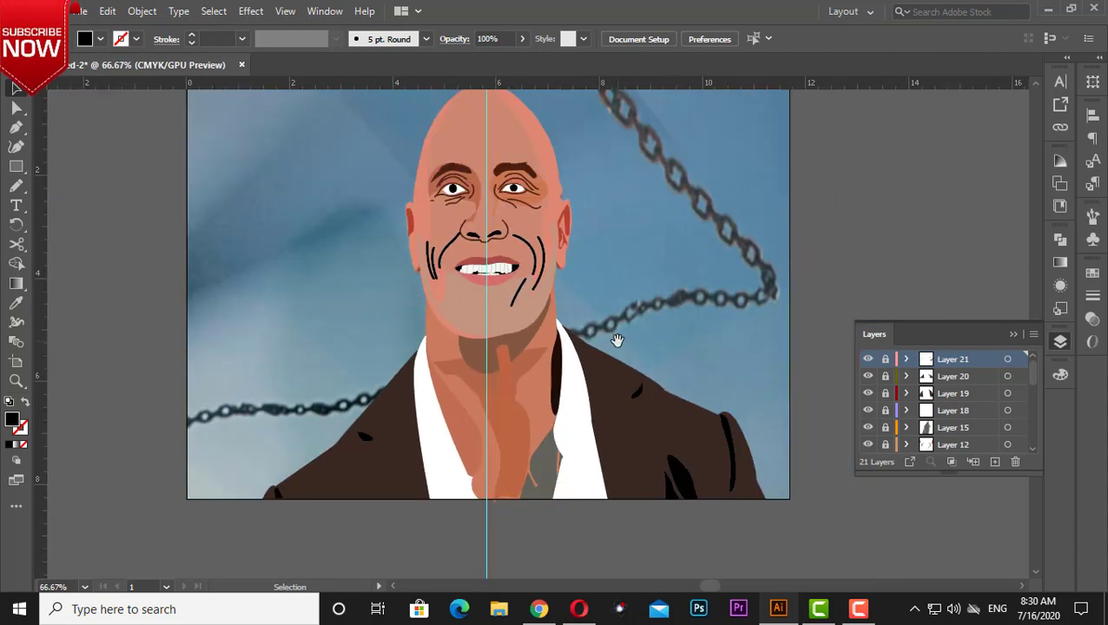
pyautogui.moveTo(609, 330); pyautogui.dragTo(634, 329)
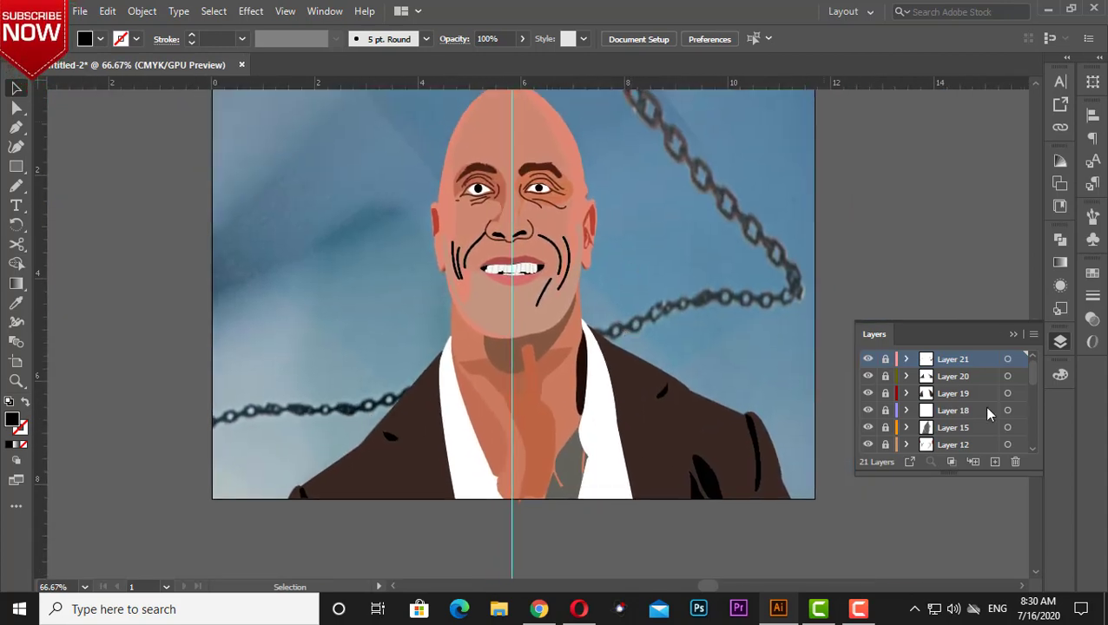
pyautogui.scroll(-3, 987, 413)
pyautogui.scroll(-2, 987, 413)
pyautogui.click(1013, 335)
pyautogui.moveTo(639, 458); pyautogui.dragTo(605, 463)
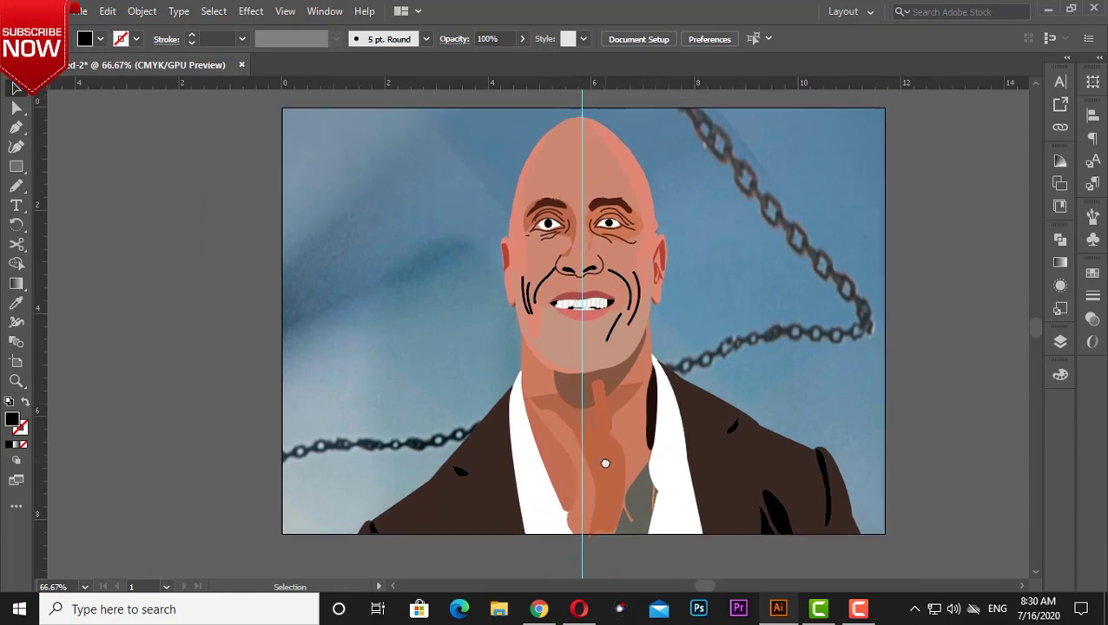
pyautogui.click(1060, 341)
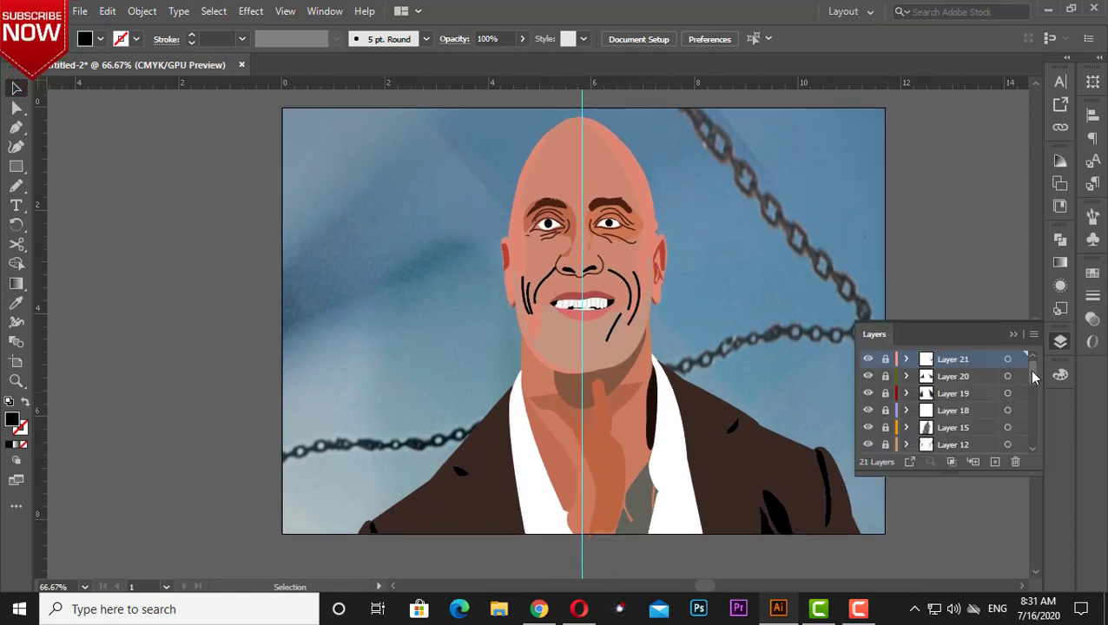
pyautogui.scroll(-5, 1034, 377)
pyautogui.click(866, 445)
pyautogui.click(867, 428)
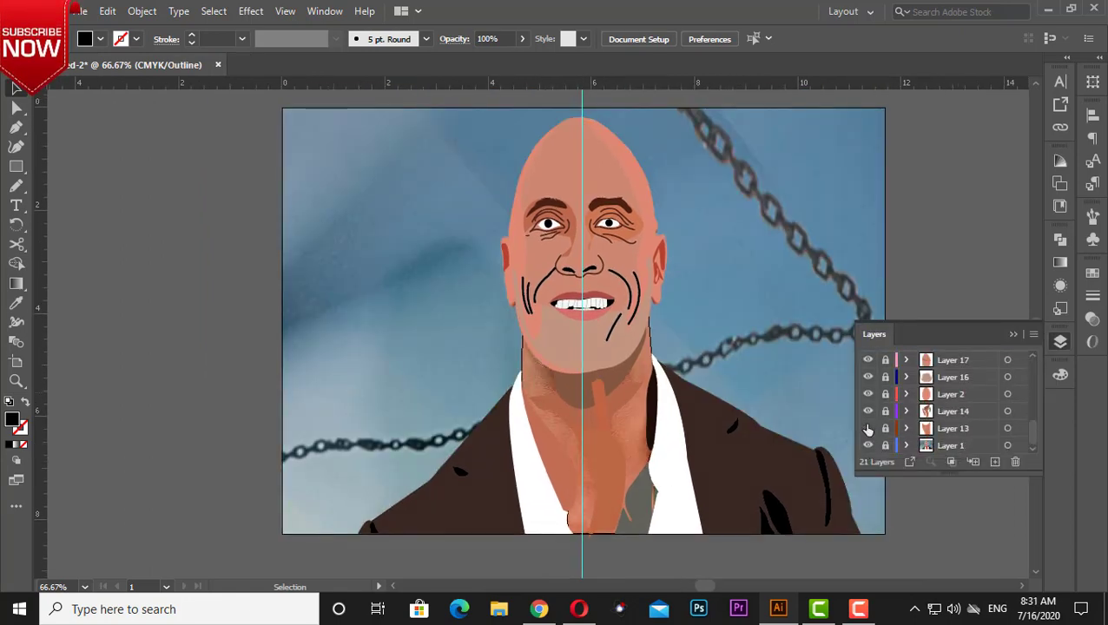